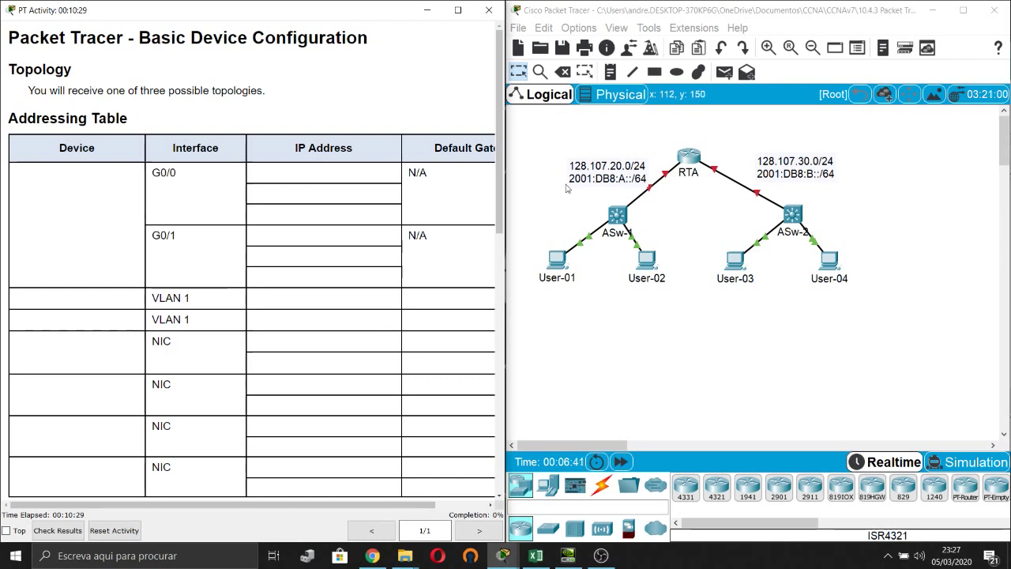
Scroll through the activity instructions to read the Requirements.
scroll(251, 210, down, 5)
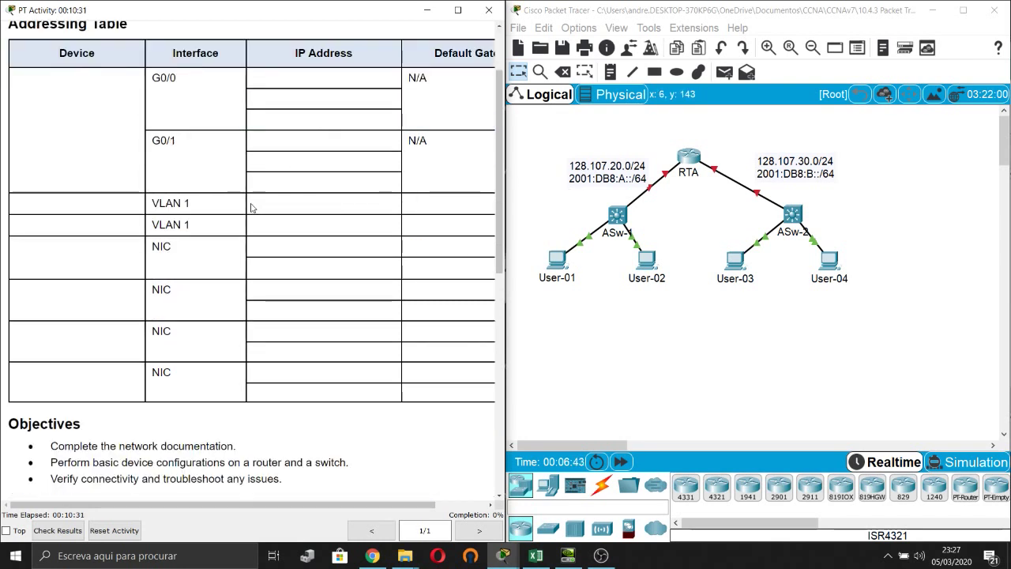
scroll(251, 210, down, 6)
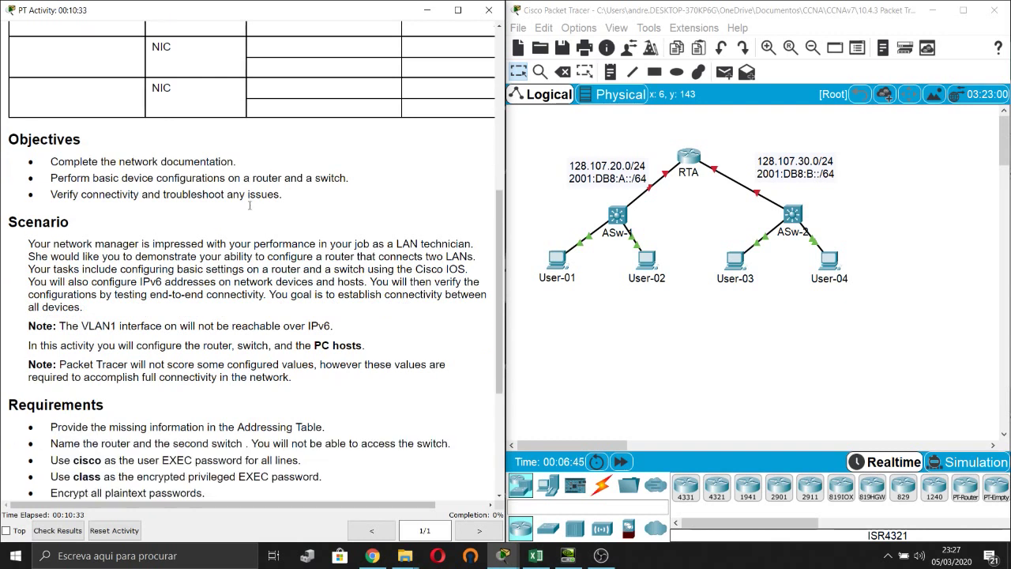
scroll(244, 162, down, 4)
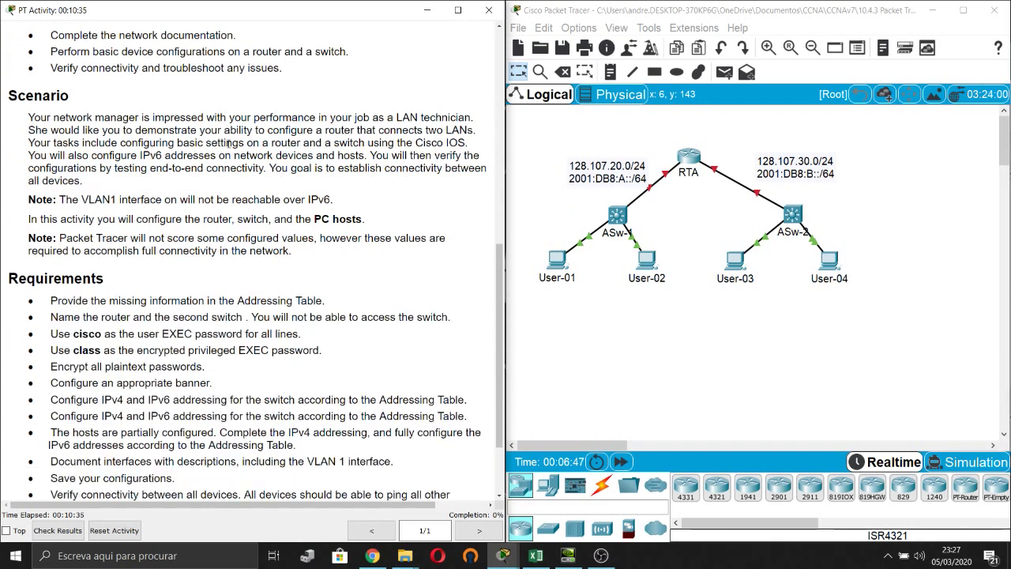
scroll(164, 174, up, 2)
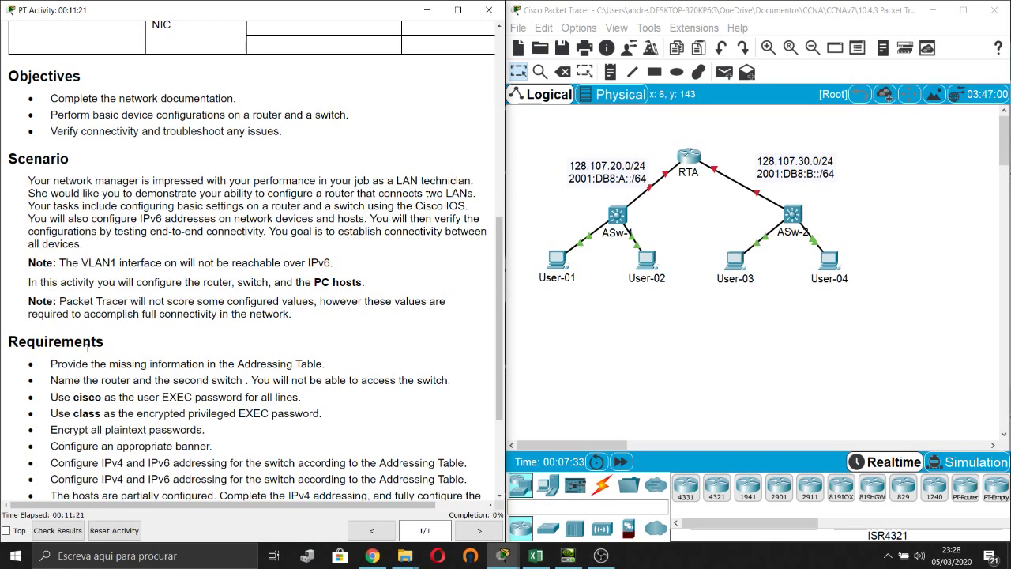
scroll(157, 358, down, 1)
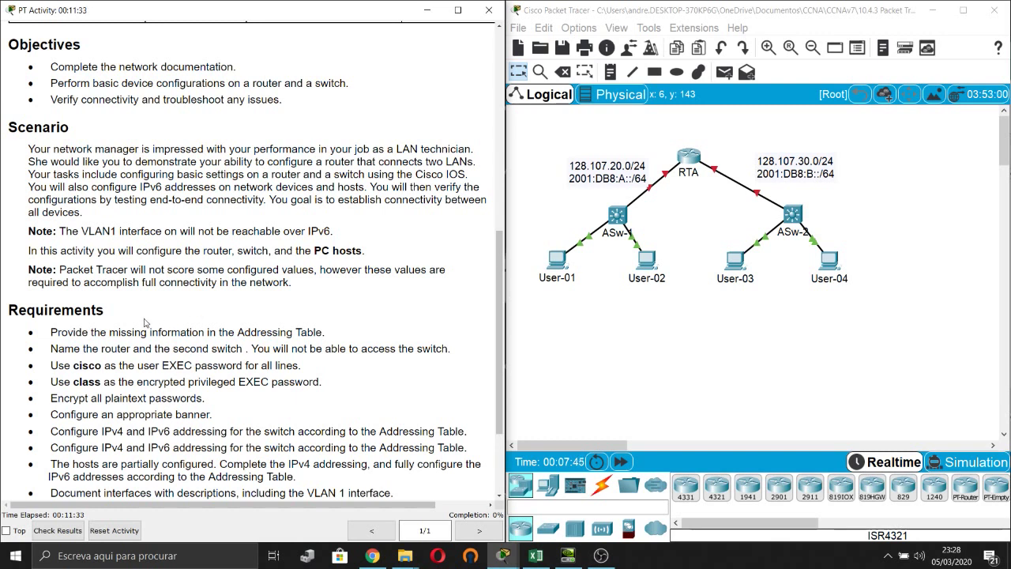
scroll(158, 306, down, 1)
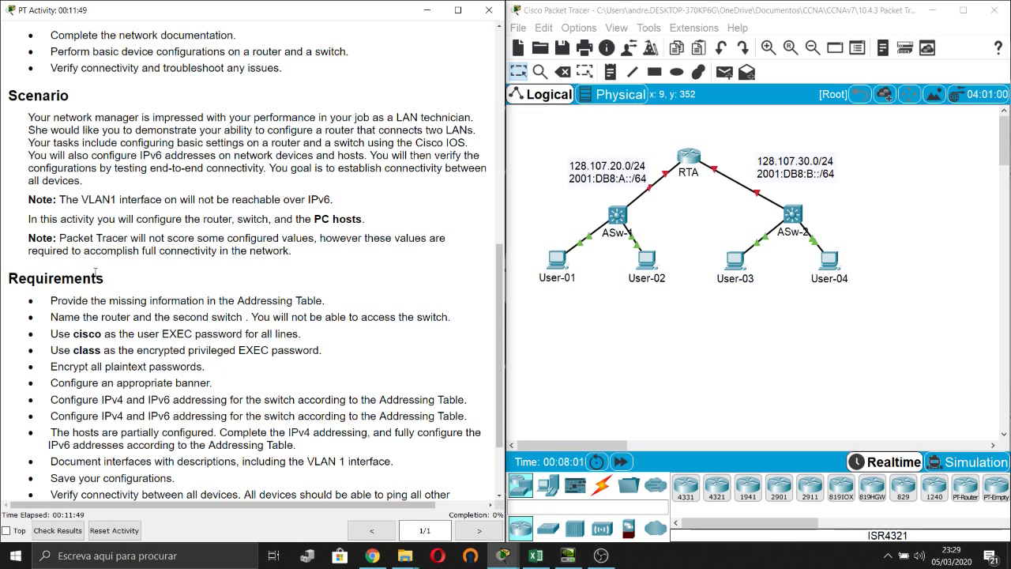
scroll(110, 266, down, 1)
scroll(111, 266, down, 1)
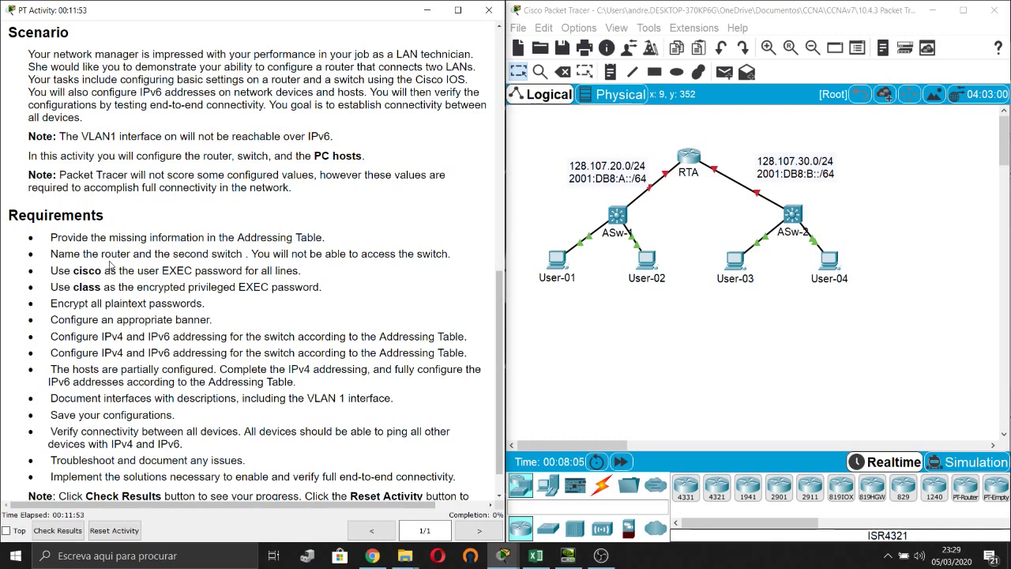
scroll(375, 356, up, 18)
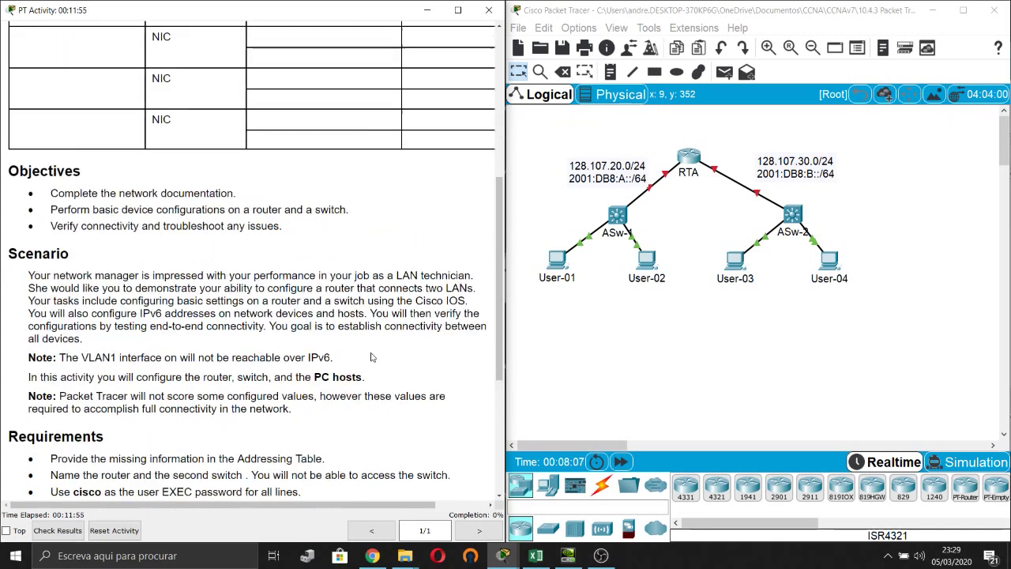
scroll(375, 356, down, 8)
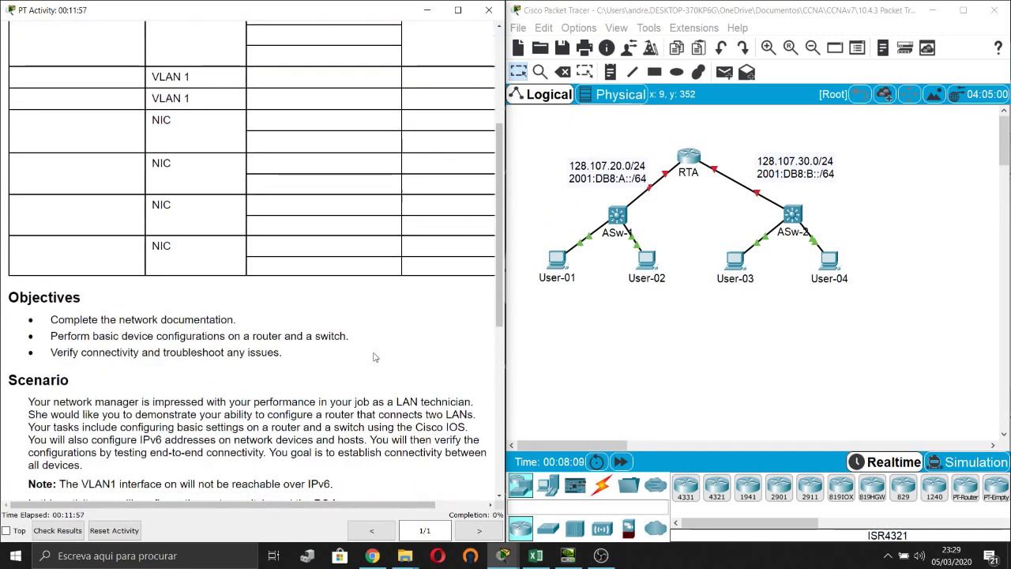
scroll(374, 356, down, 7)
Select the Addressing Table range B2:E19 in the workbook, then hide the spreadsheet to show the topology.
click(536, 555)
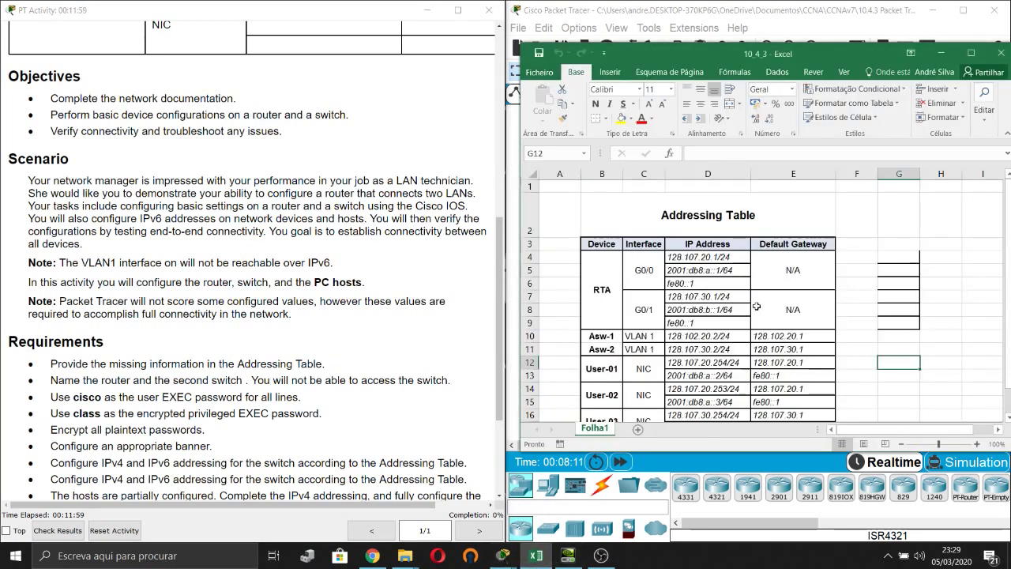
scroll(677, 215, down, 2)
scroll(677, 215, up, 2)
drag(677, 215, 835, 399)
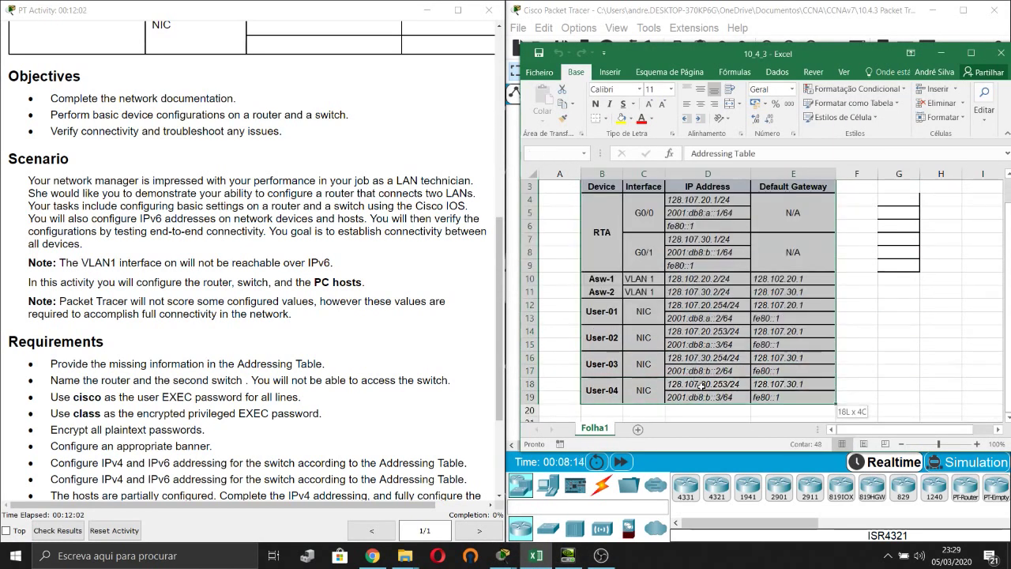
click(413, 265)
click(951, 53)
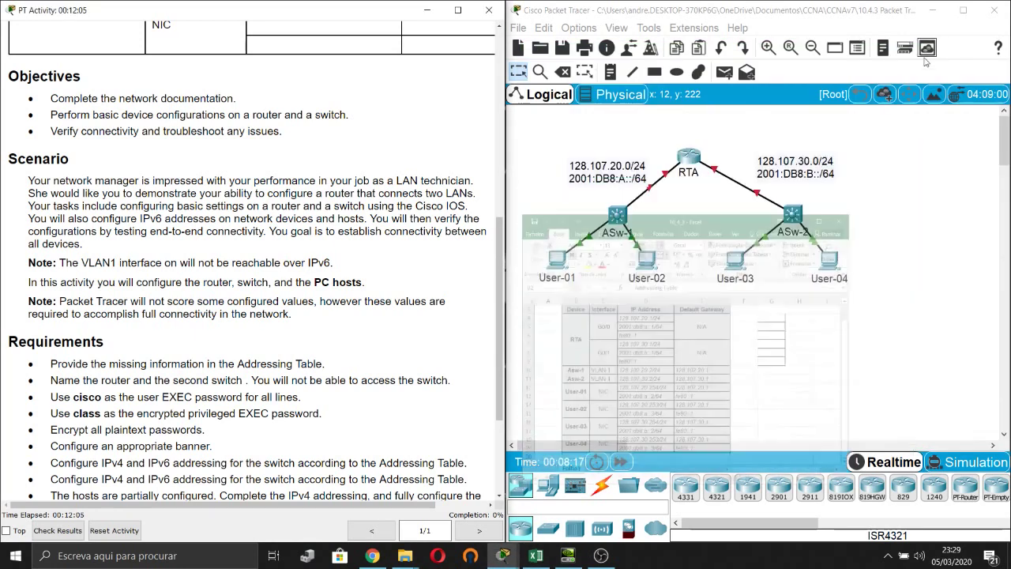
scroll(99, 269, down, 4)
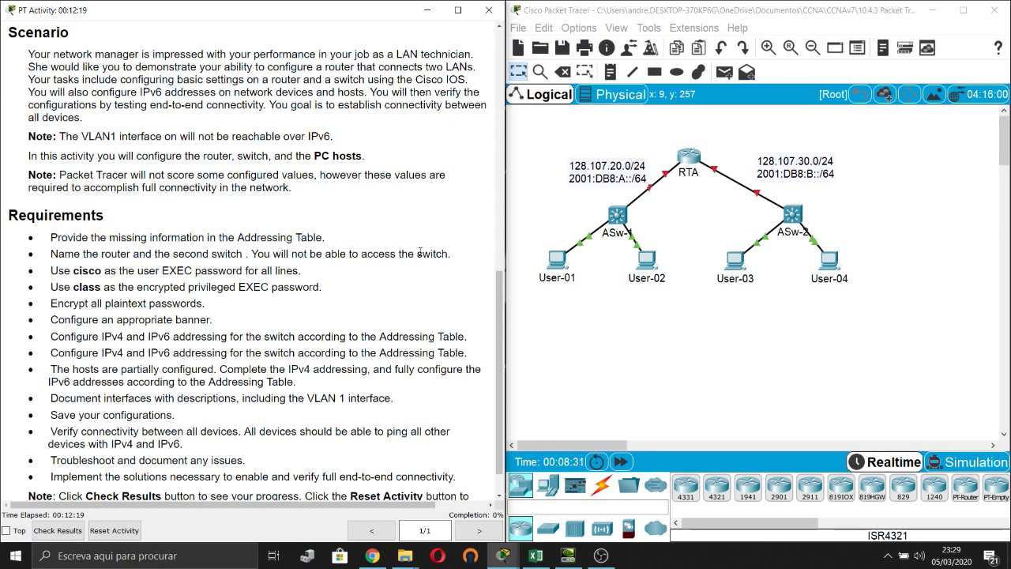
scroll(429, 252, down, 1)
scroll(429, 253, up, 1)
In the router's CLI, enter enable, conf t and hostname RTA, then close the window.
click(691, 158)
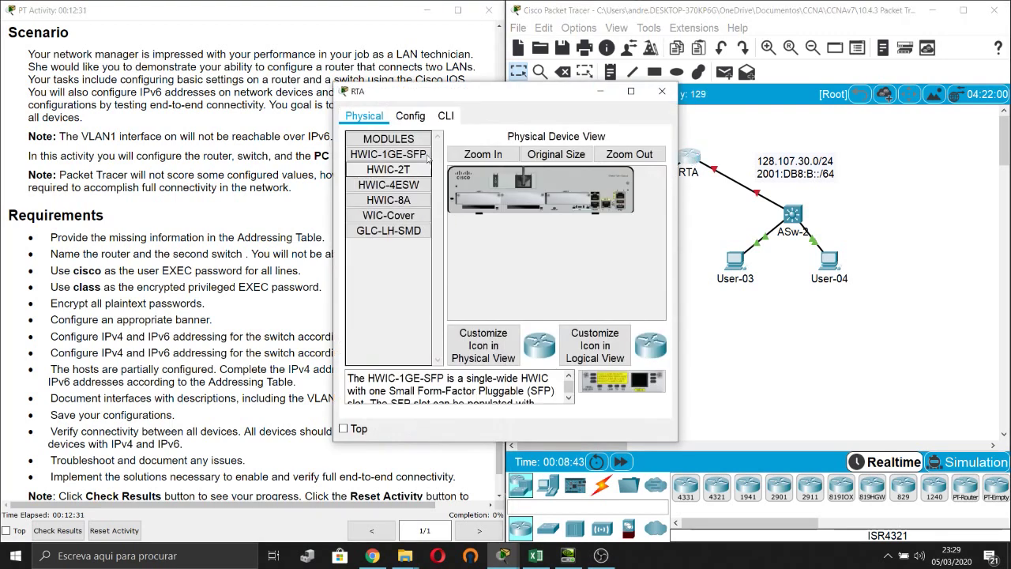
click(446, 115)
key(Return)
key(Return)
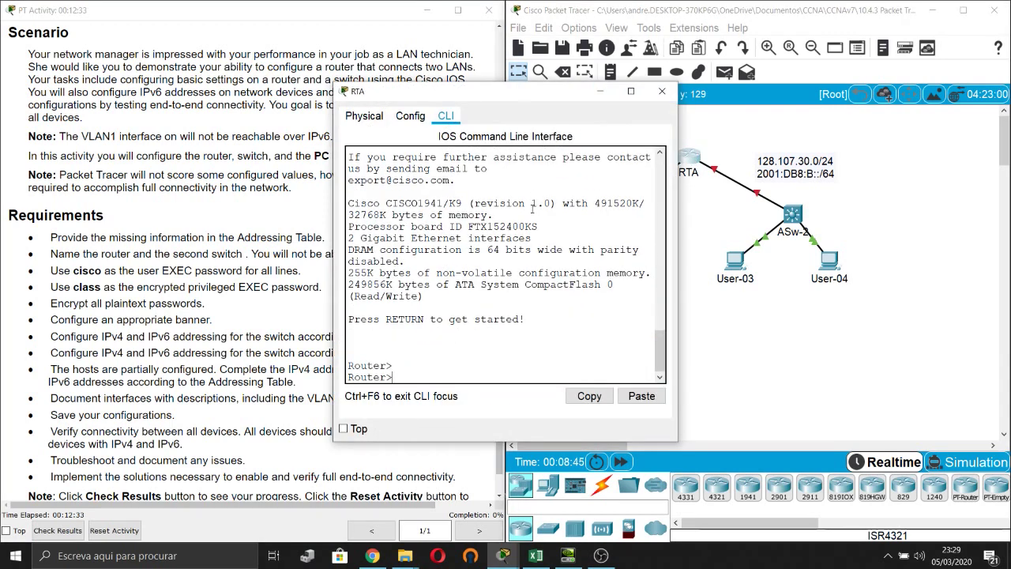
text(en)
key(Tab)
key(Return)
text(conf t)
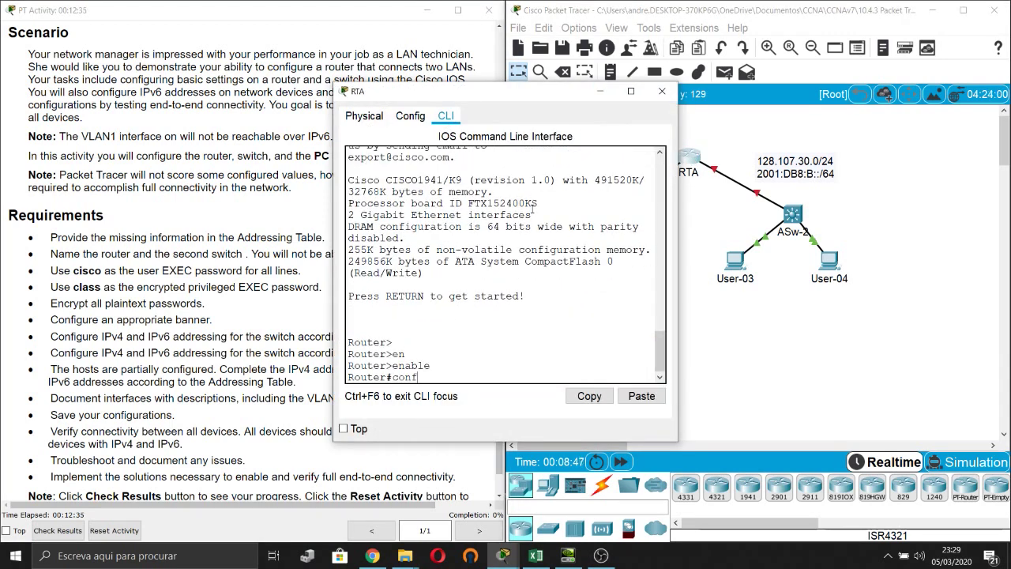
key(Return)
text(host)
key(Tab)
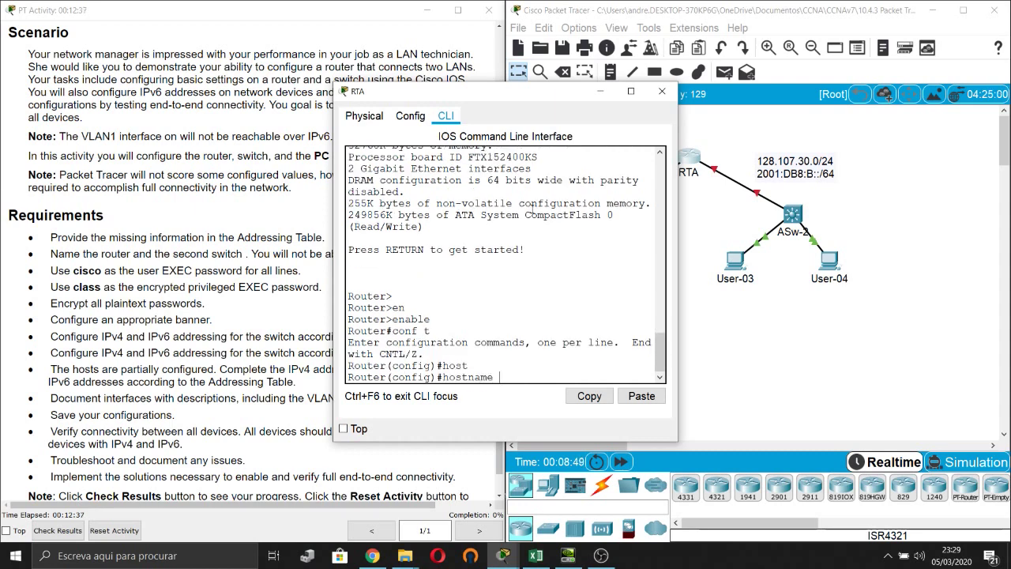
text(RTA)
key(Return)
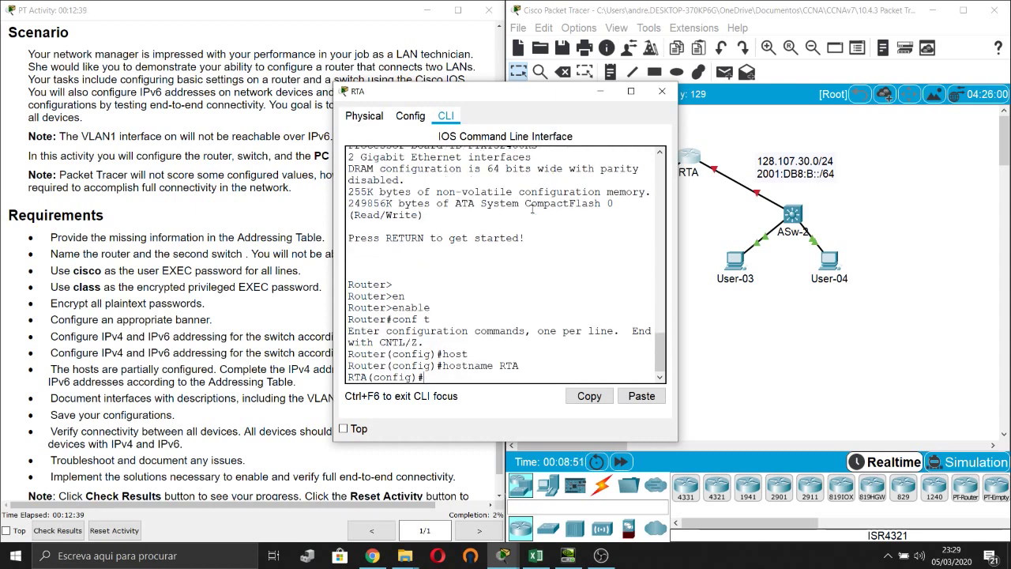
click(662, 91)
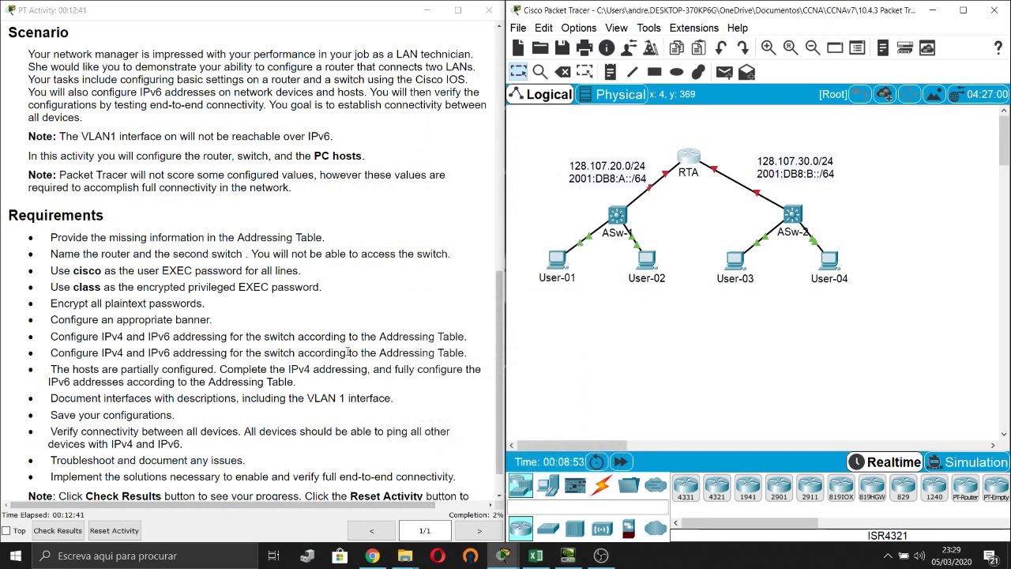
In the second switch's CLI, enter enable, conf t and hostname ASw-2, then close the window.
click(793, 214)
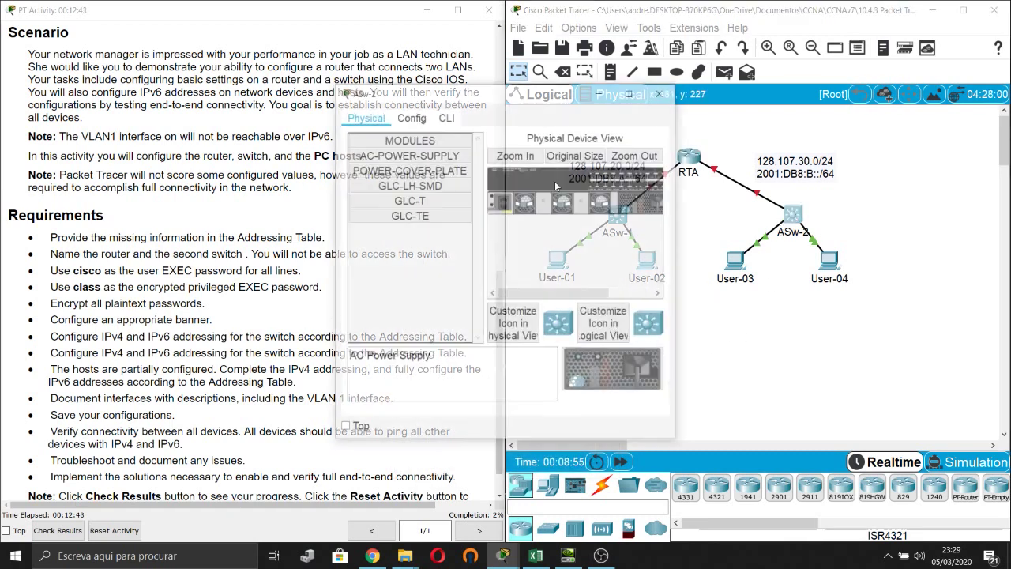
click(446, 116)
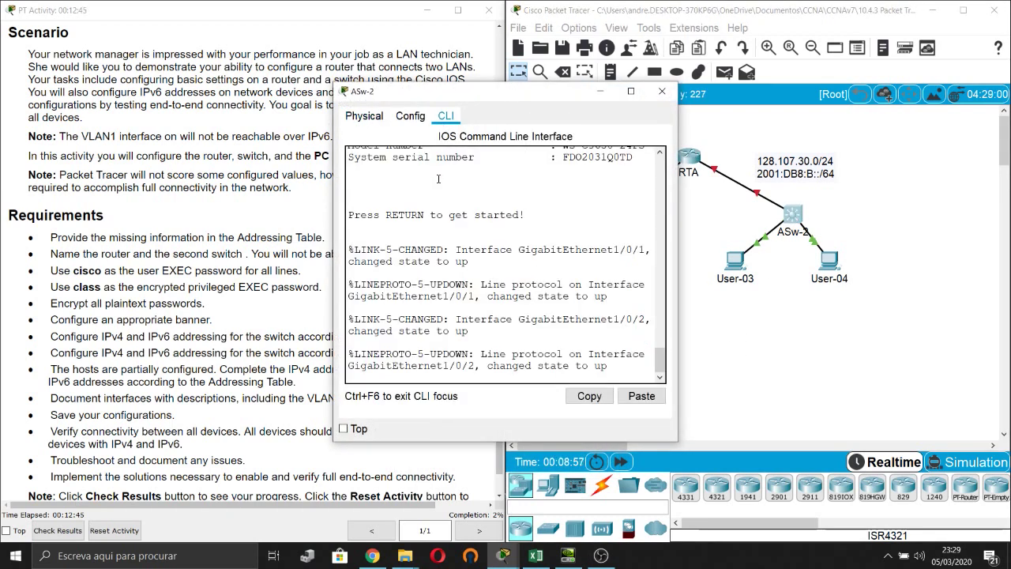
key(Return)
text(en)
key(Tab)
key(Return)
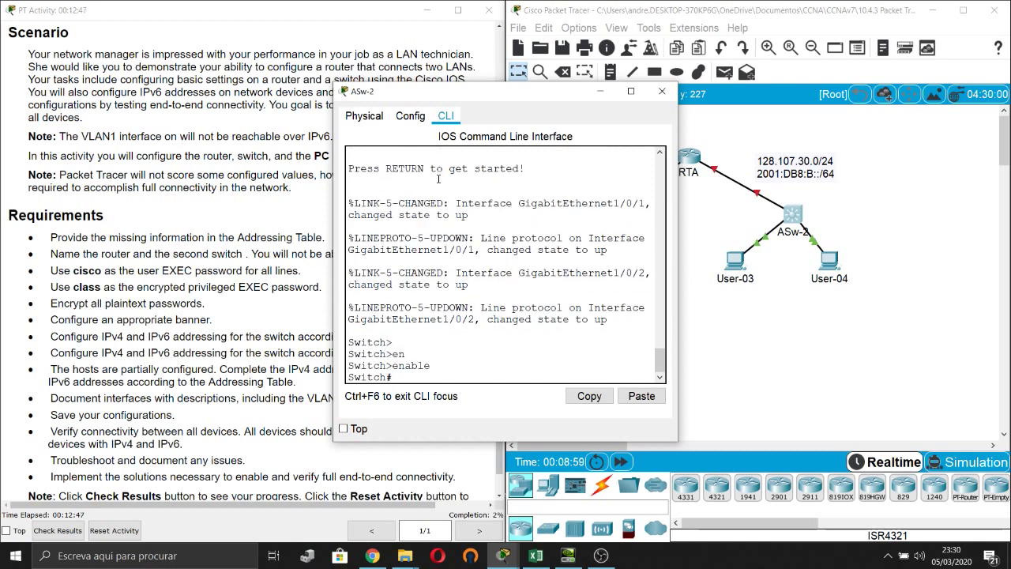
text(conf t)
key(Return)
text(host)
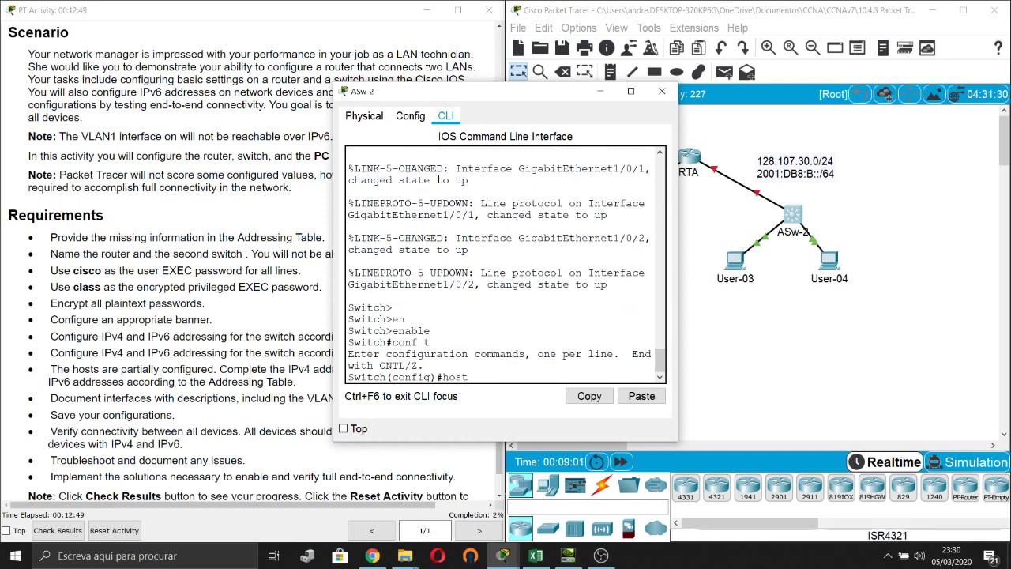
key(Tab)
text(AS)
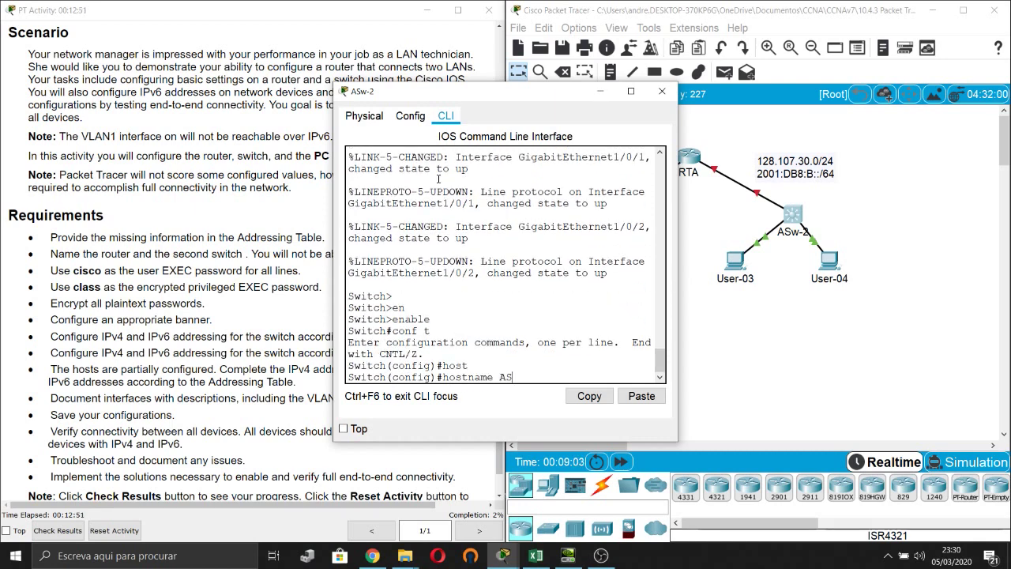
text(w-2)
key(Return)
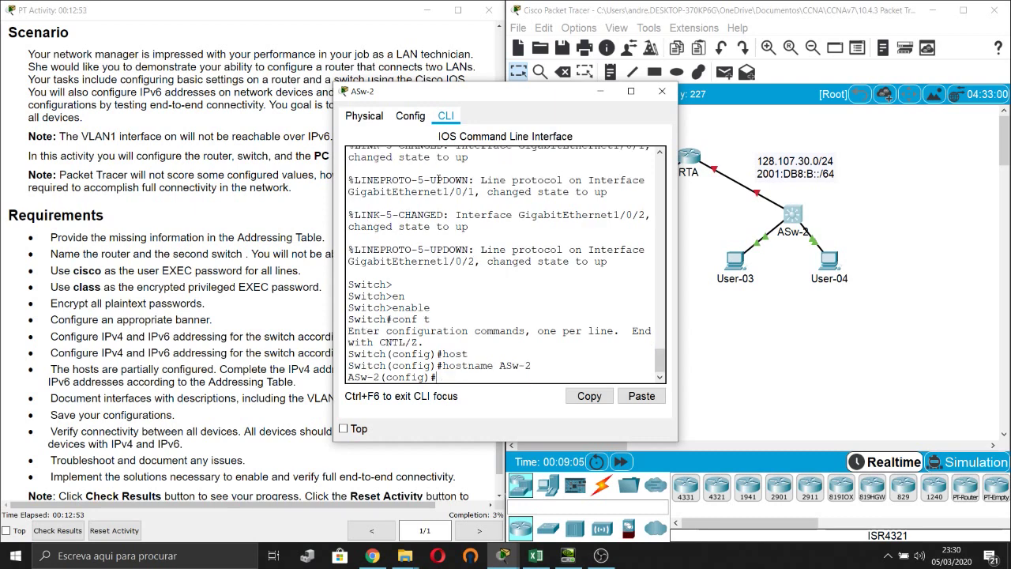
click(601, 91)
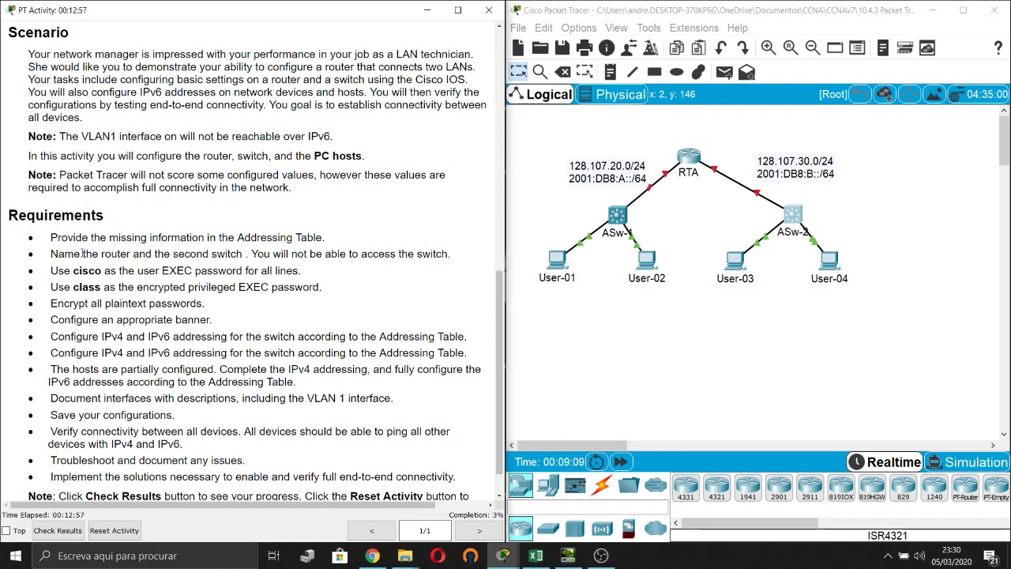
Highlight the user EXEC password requirement in the instructions and reopen RTA's command line.
scroll(82, 253, down, 1)
drag(52, 237, 305, 240)
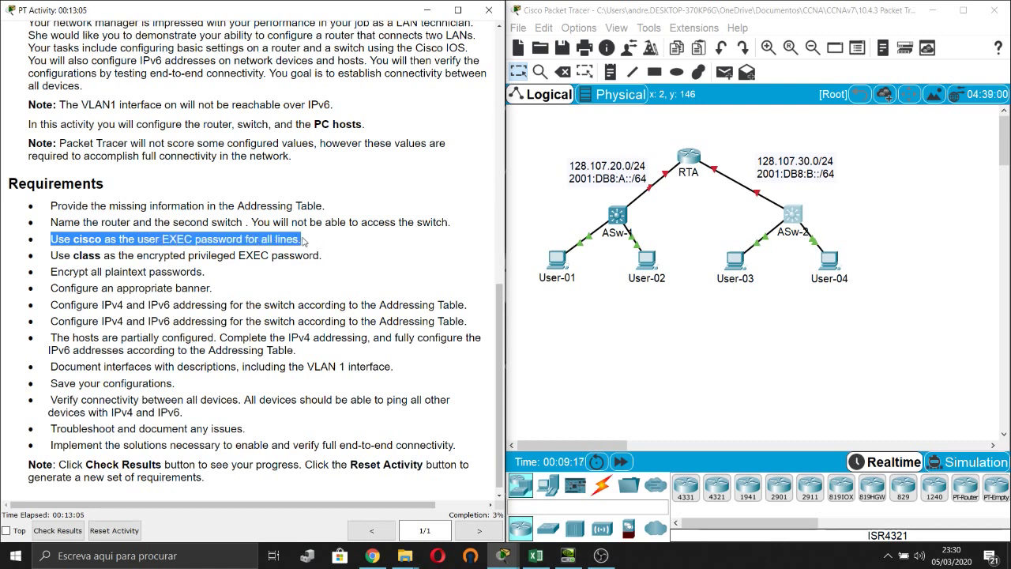
click(698, 372)
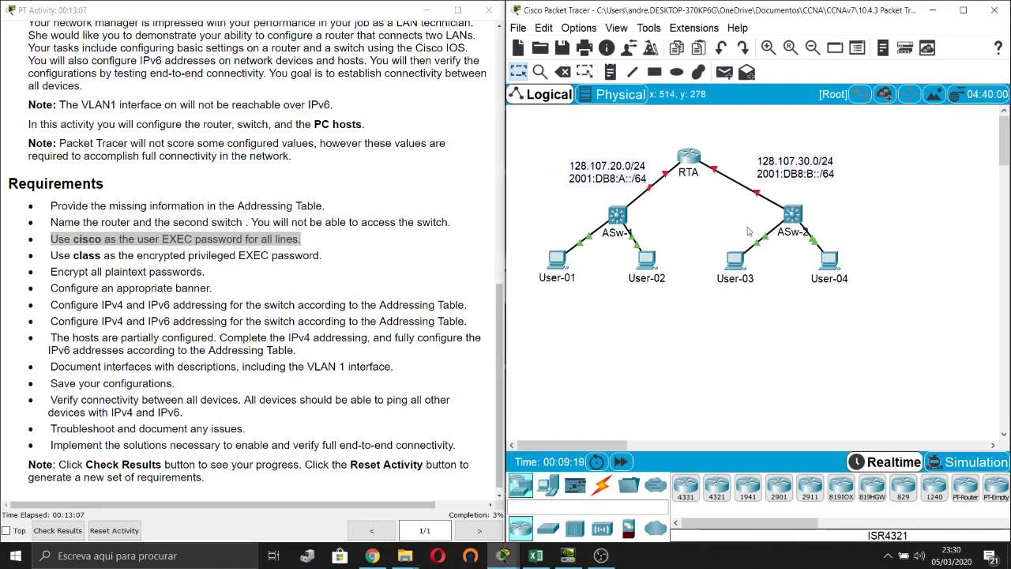
click(689, 156)
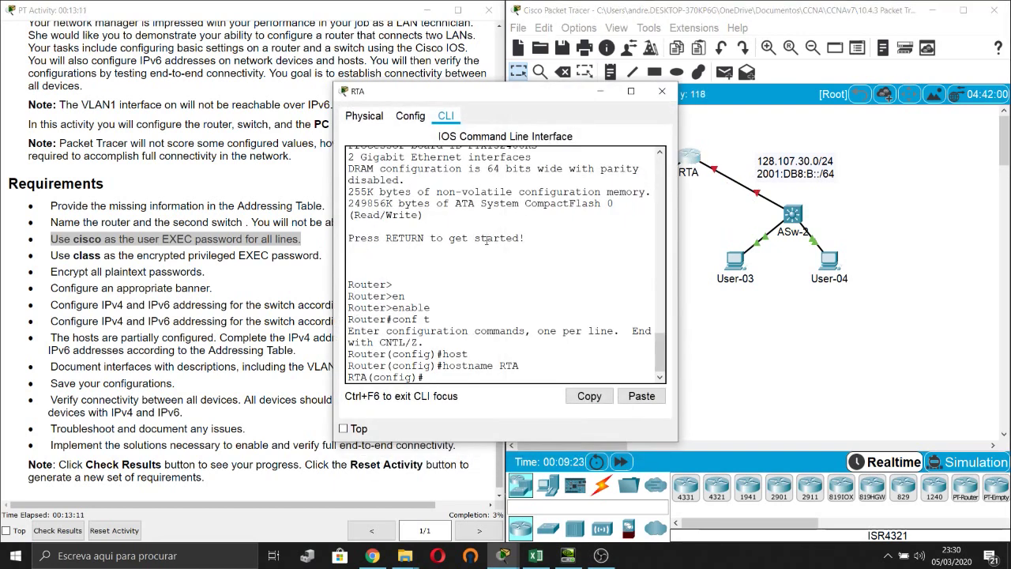
key(Return)
text(lin)
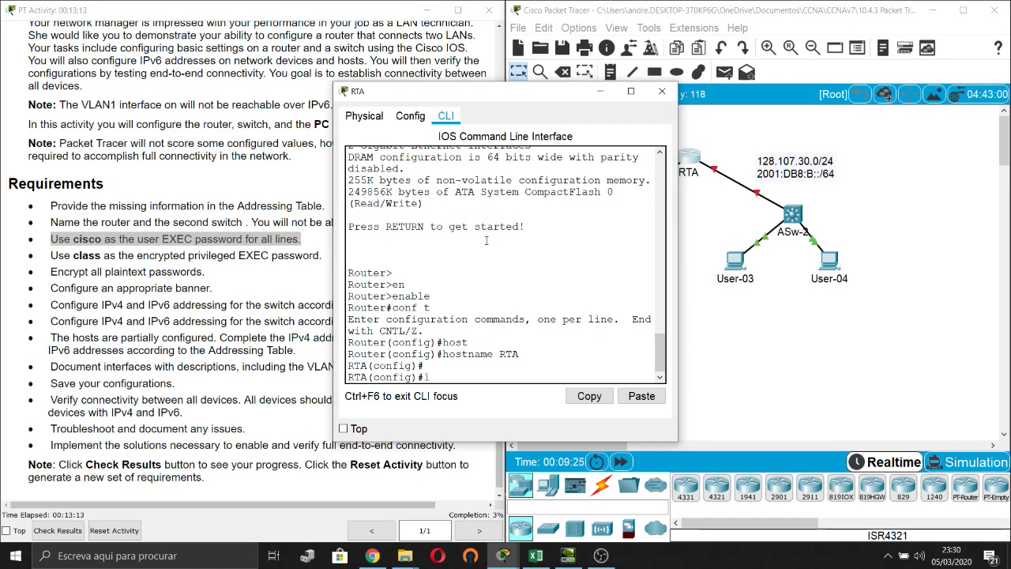
key(Tab)
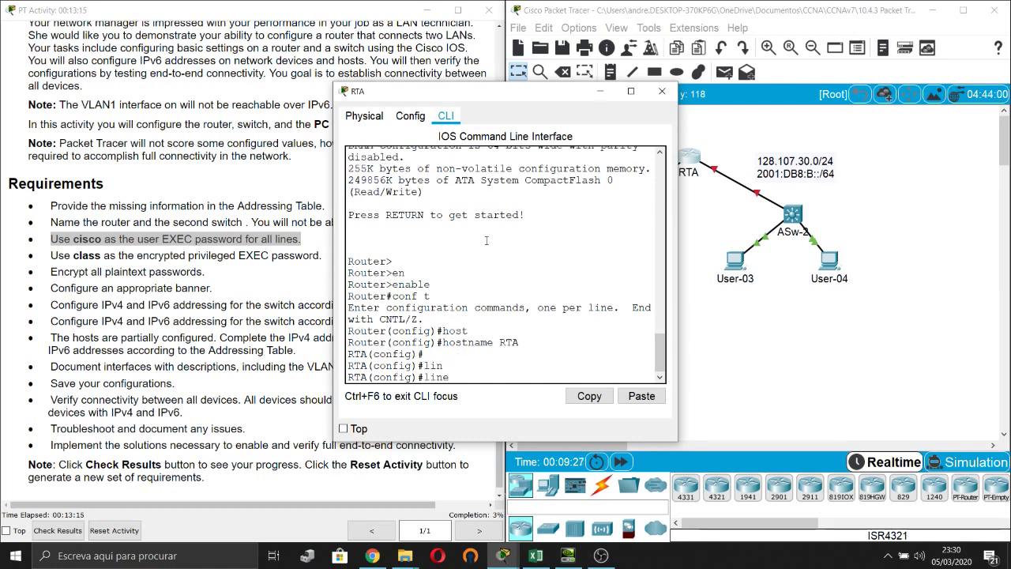
text(con)
key(Tab)
text(0)
key(Return)
text(pas)
key(Tab)
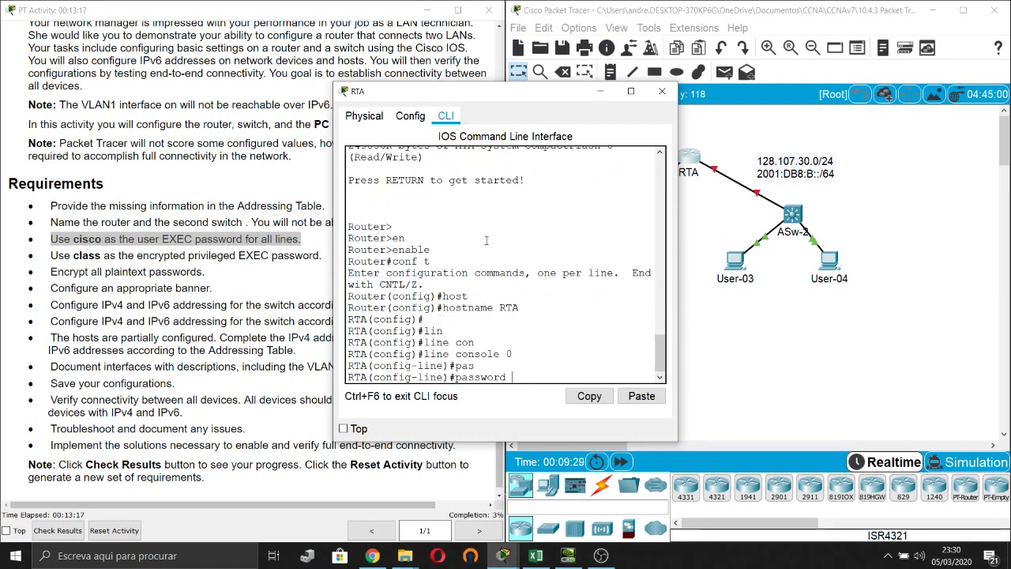
text(cisco)
key(Return)
text(logi)
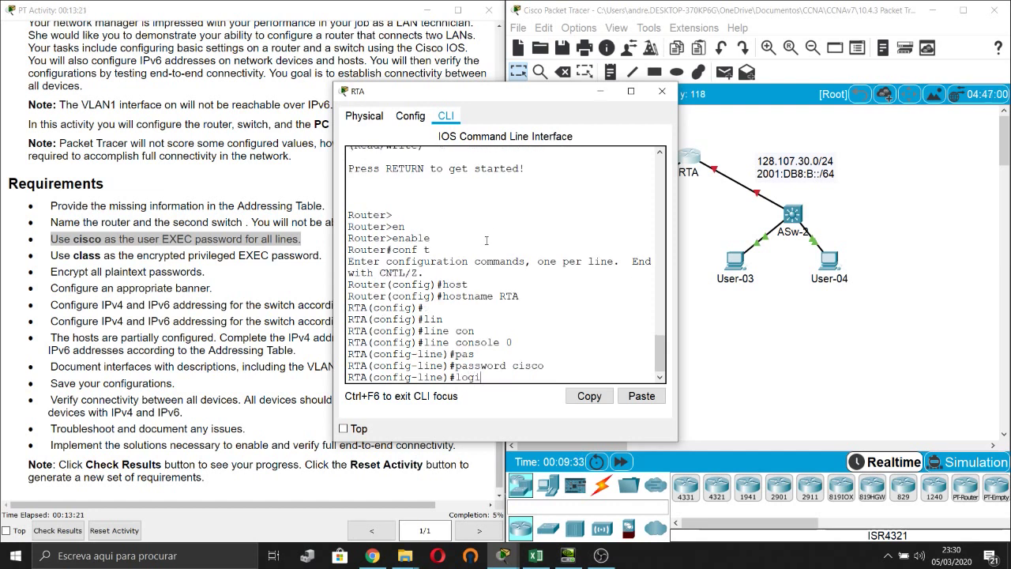
text(n)
key(Return)
text(exit)
key(Return)
text(l)
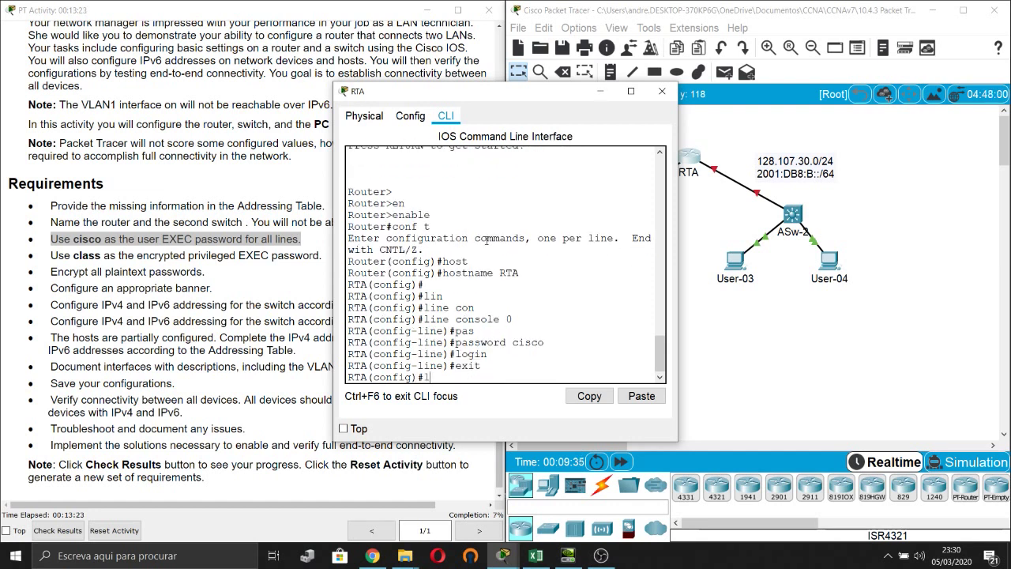
text(in)
key(Tab)
text(vty)
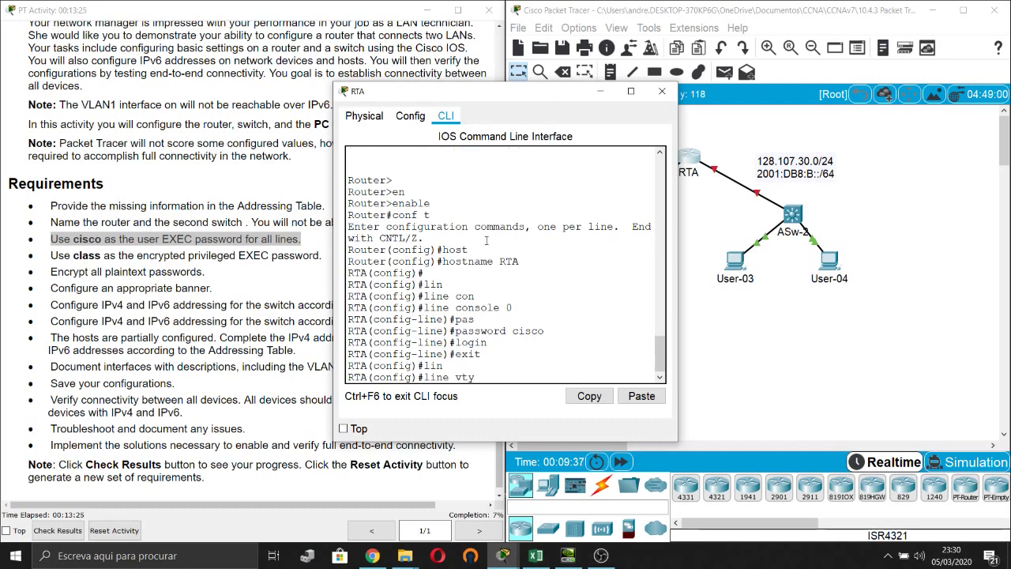
key(Tab)
text(0 15)
key(Return)
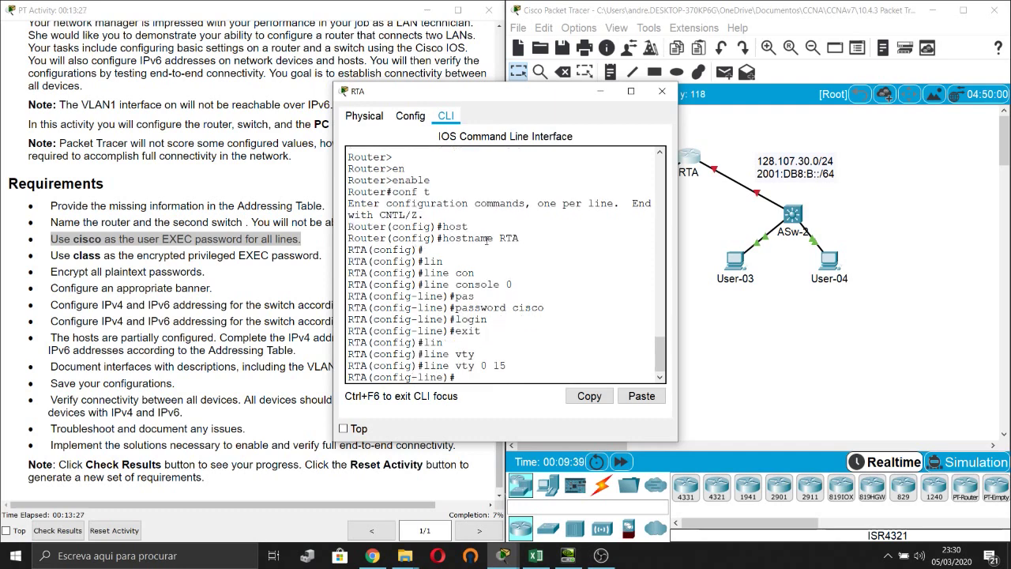
text(pas)
key(Tab)
text(cisco)
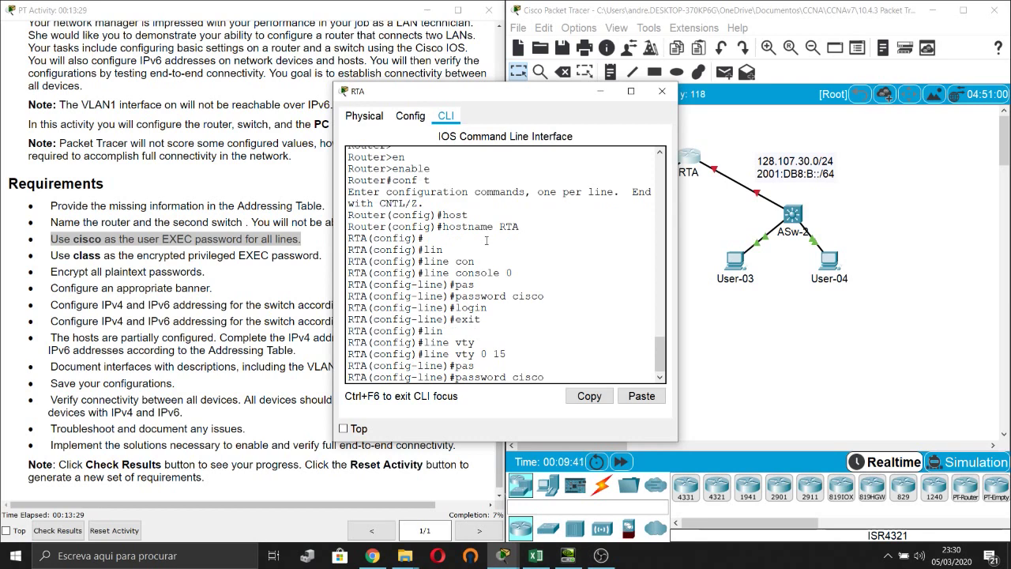
key(Return)
text(login)
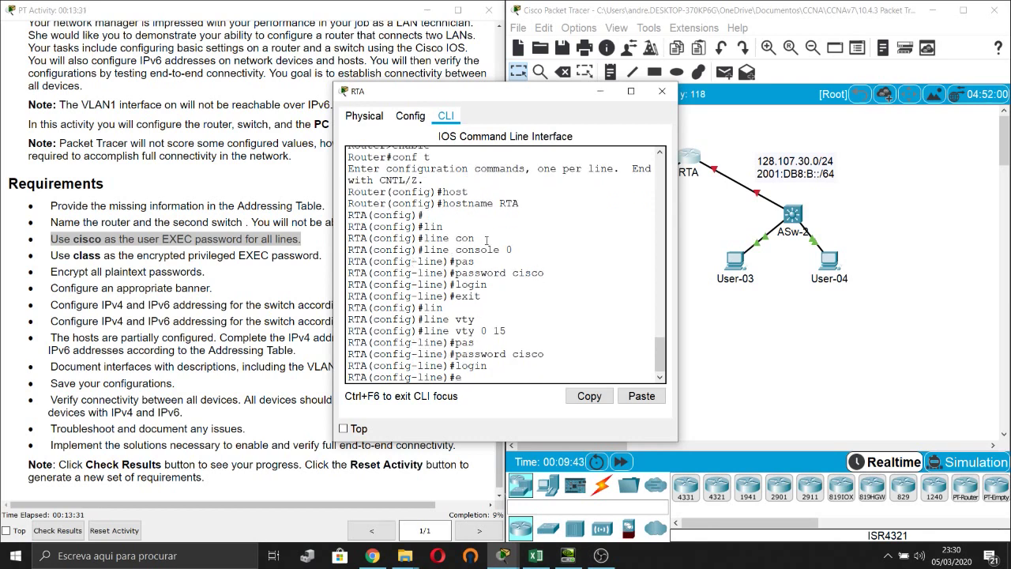
text(xit)
key(Return)
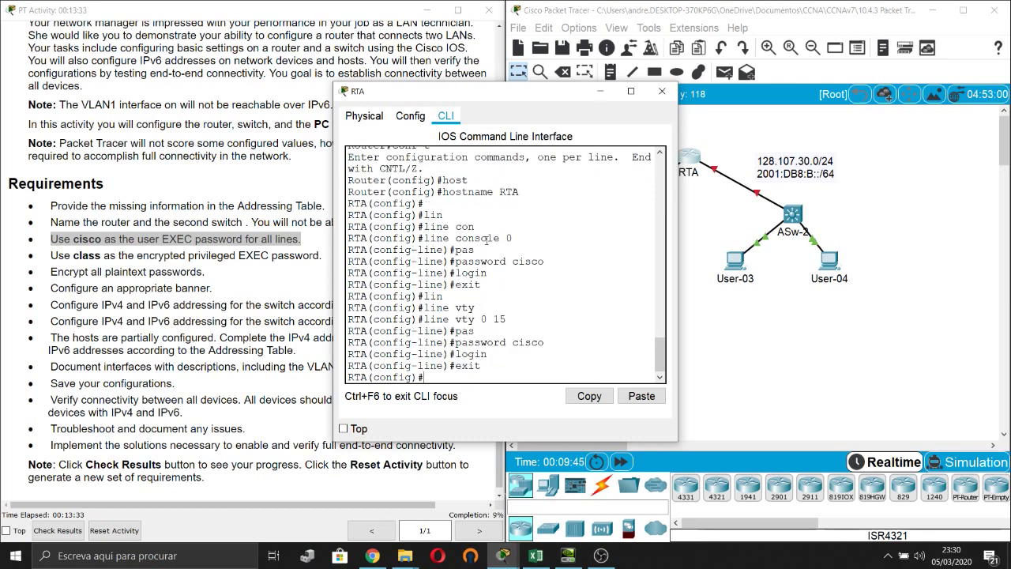
click(764, 324)
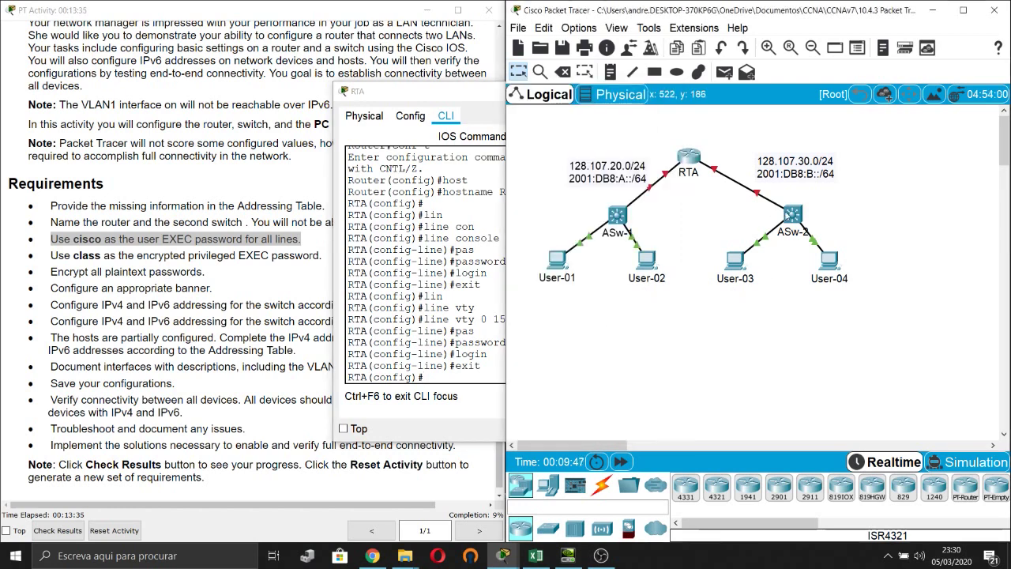
click(799, 217)
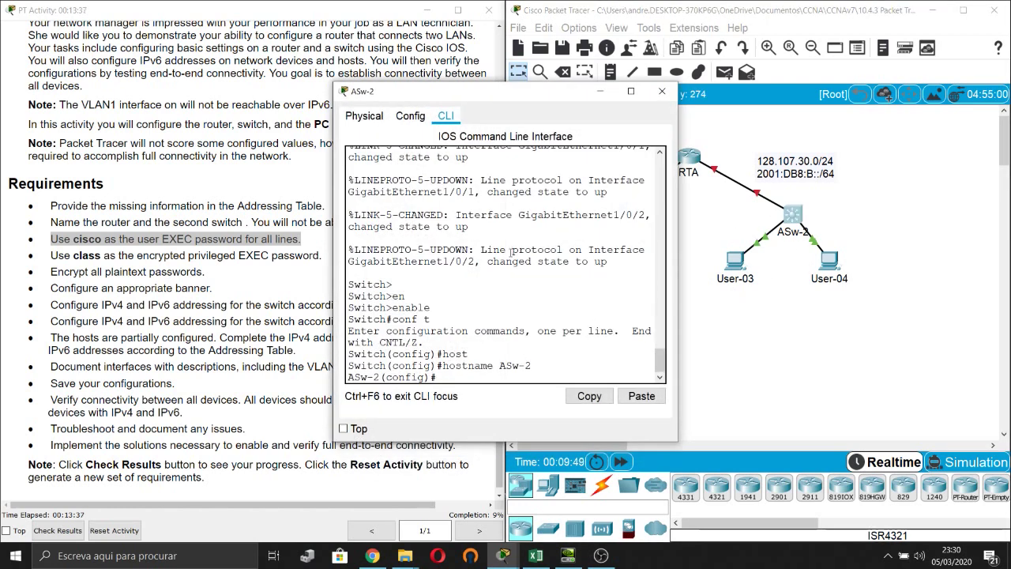
key(Return)
key(Return)
key(Return)
text(lin)
key(Tab)
text(con)
key(Tab)
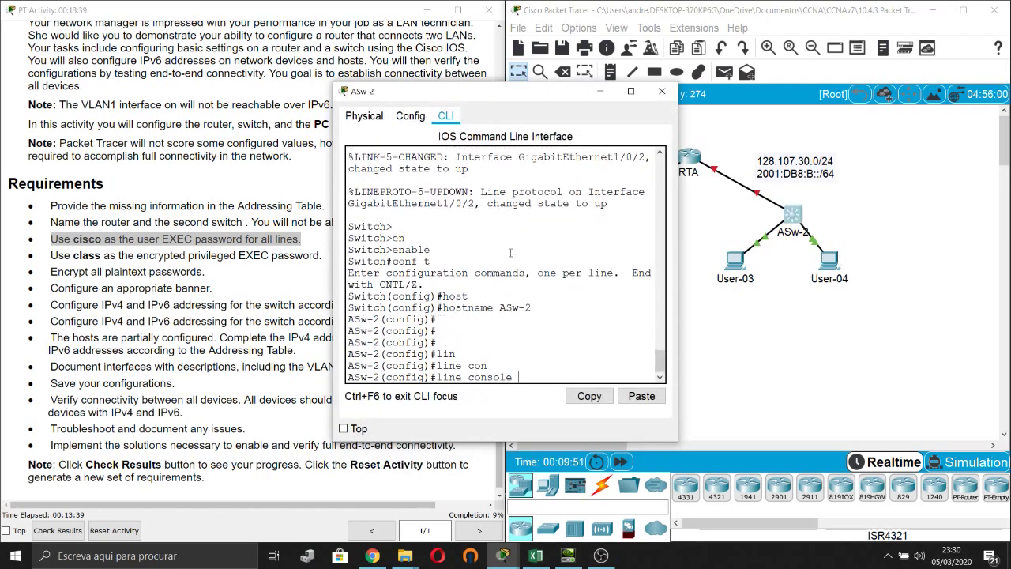
text(0)
key(Return)
text(pass)
key(Tab)
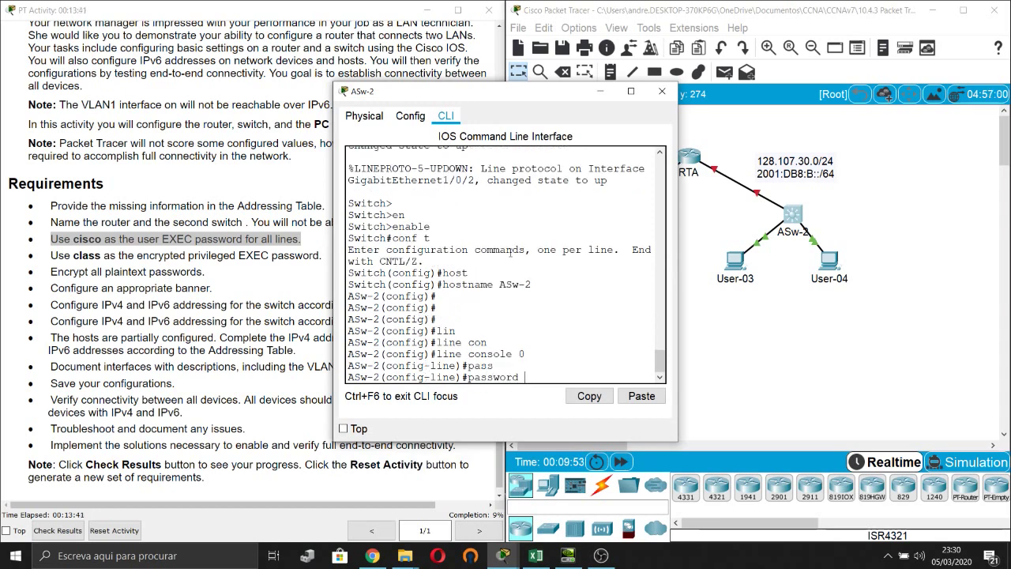
text(cisco)
key(Return)
text(line)#l)
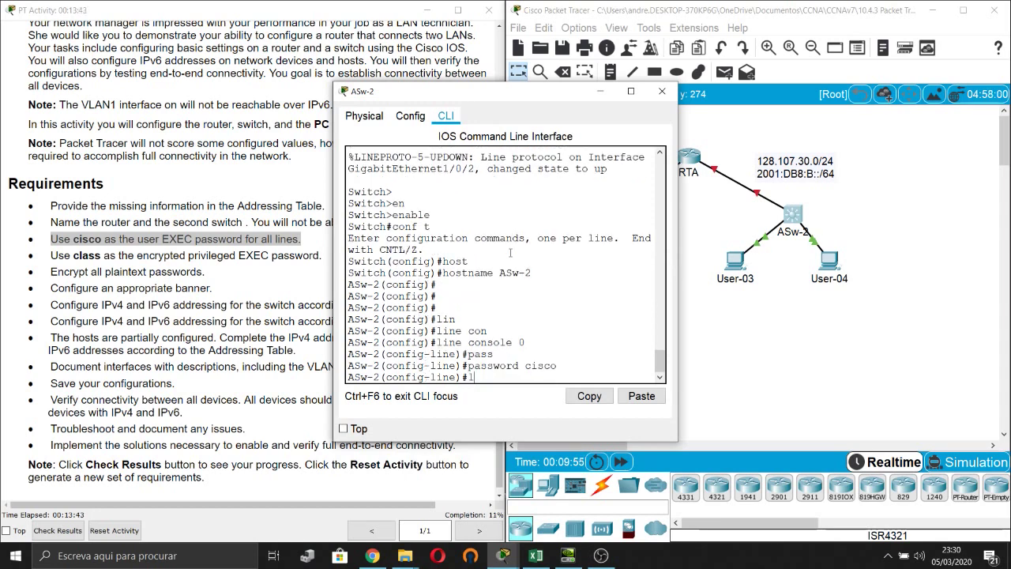
text(ogin)
key(Return)
text(exit)
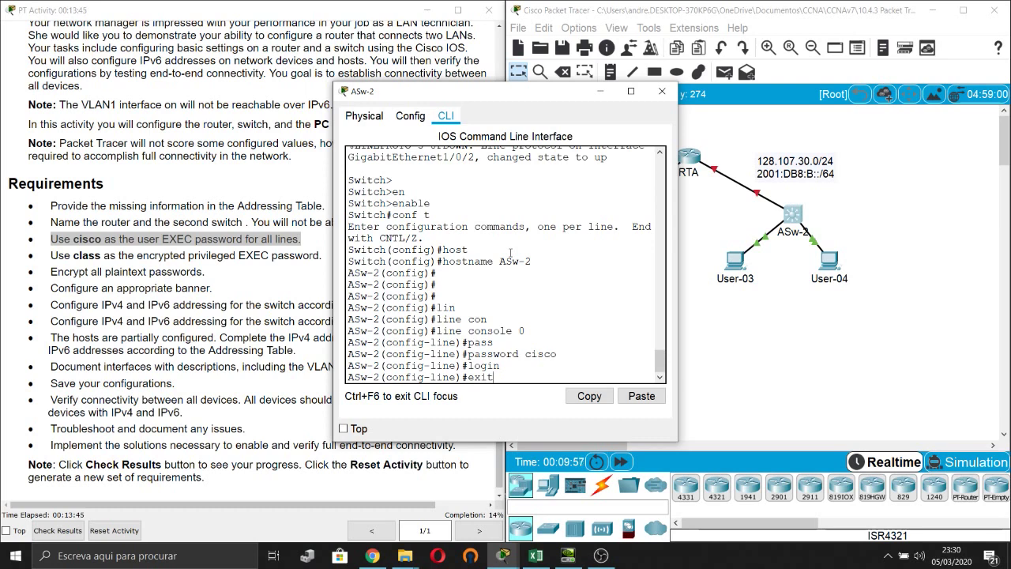
key(Return)
text(lin)
key(Return)
text(line)
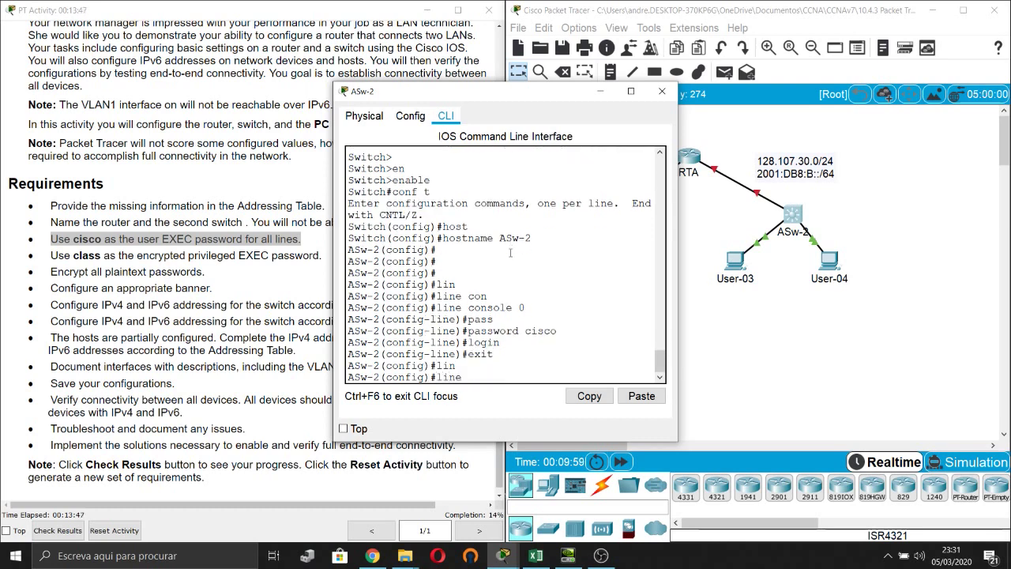
text( co)
key(Tab)
key(BackSpace)
key(BackSpace)
key(BackSpace)
key(BackSpace)
key(BackSpace)
key(BackSpace)
key(BackSpace)
key(BackSpace)
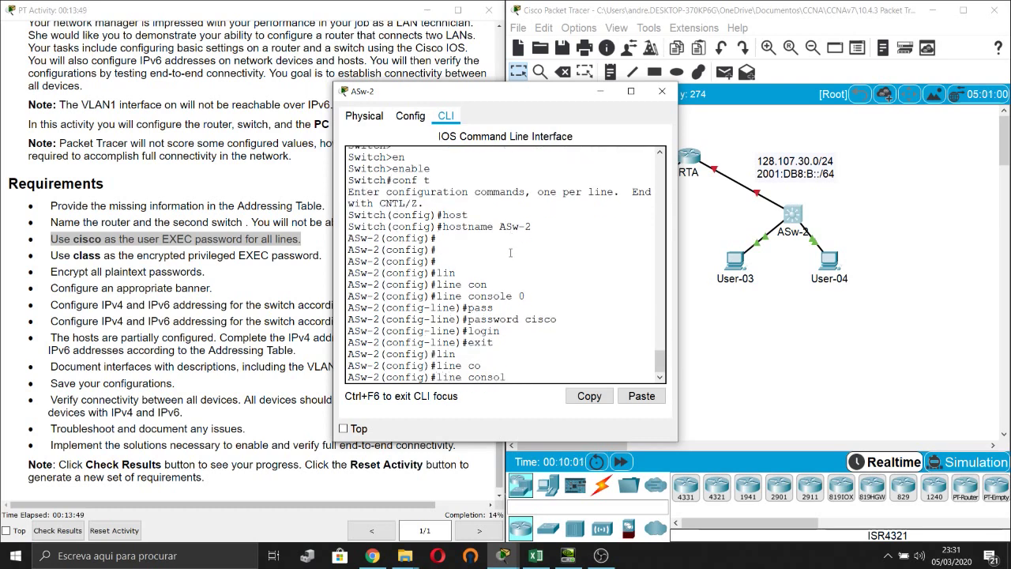
text(vty 0 15)
key(Return)
text(p)
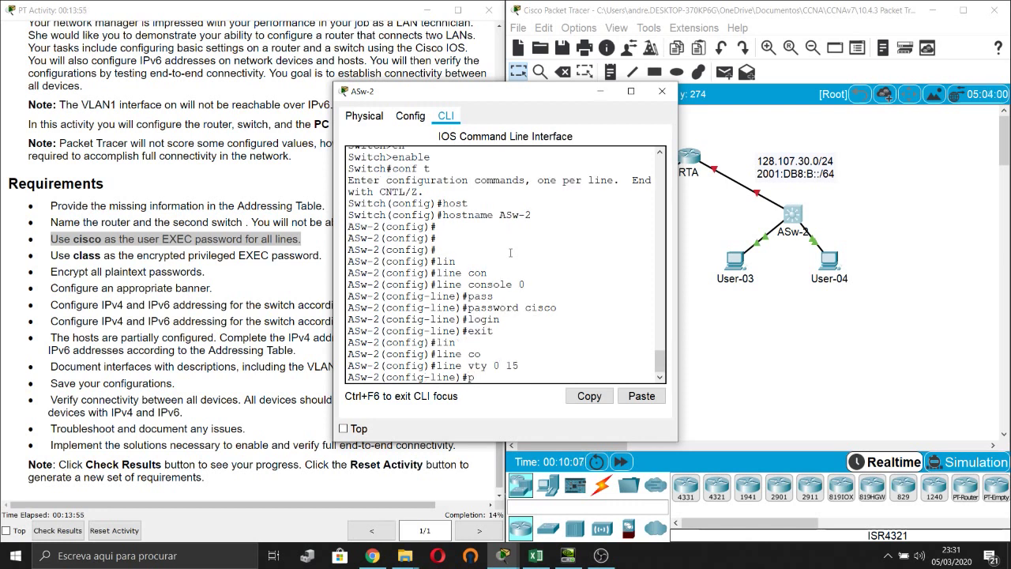
text(as)
key(Tab)
text(cisco)
key(Return)
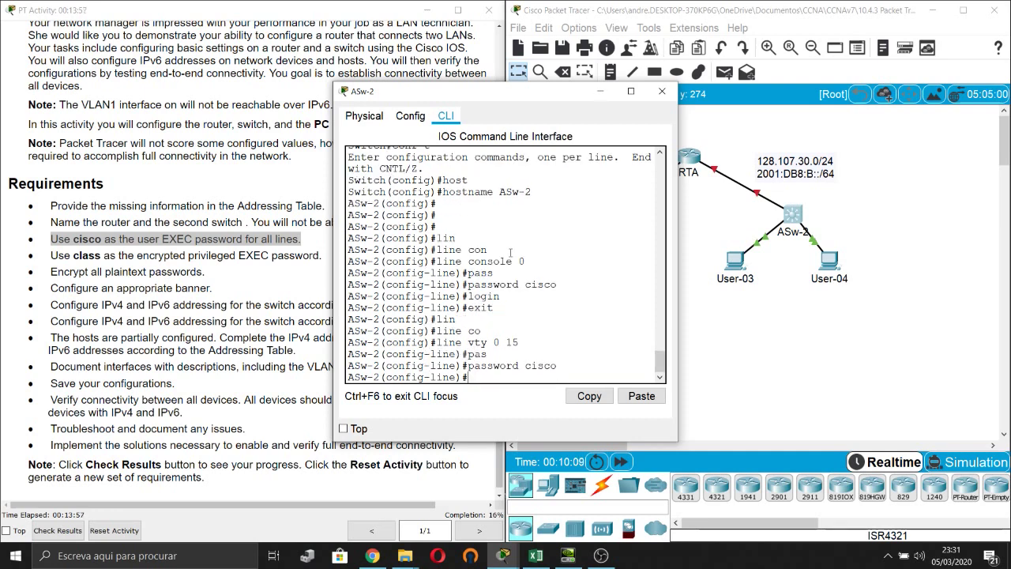
text(login)
key(Return)
text(exi)
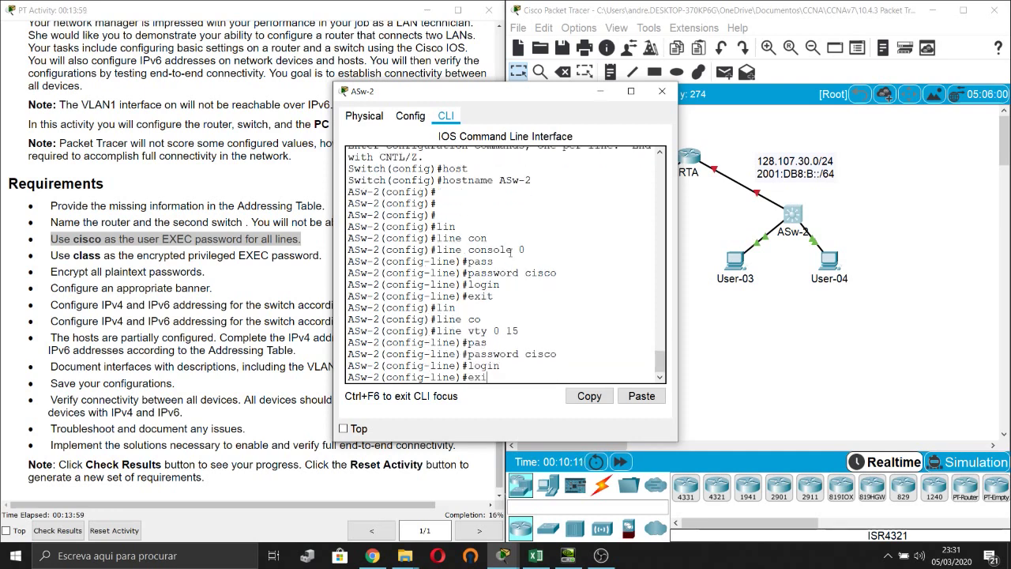
text(t)
key(Return)
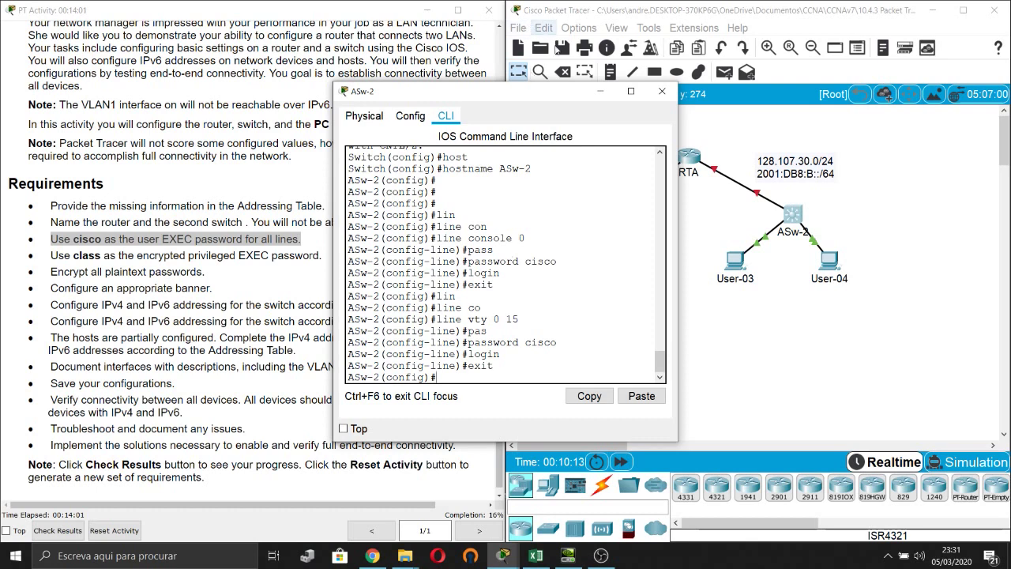
click(176, 258)
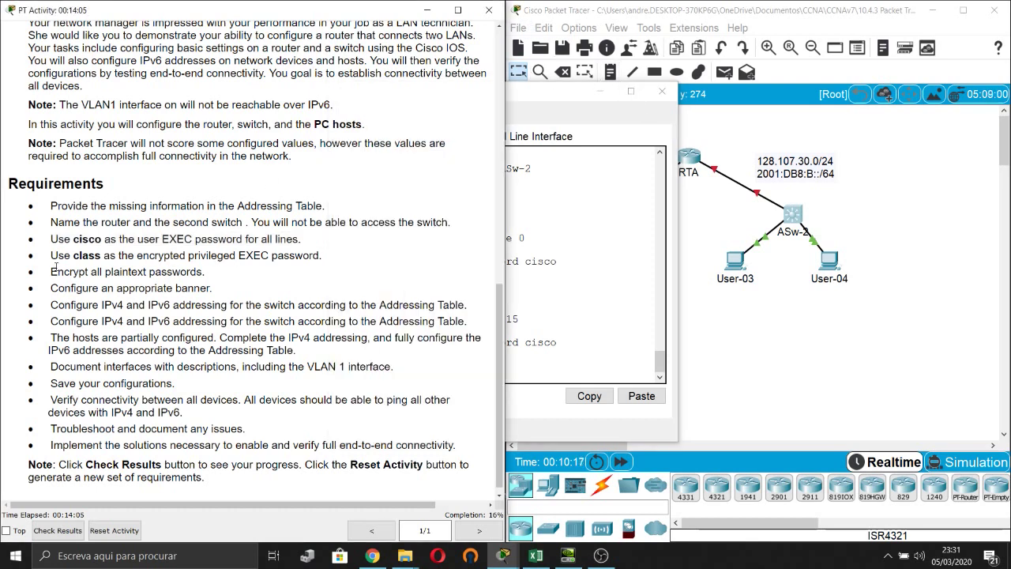
Highlight the privileged EXEC password requirement and set enable secret class on RTA.
drag(51, 256, 322, 261)
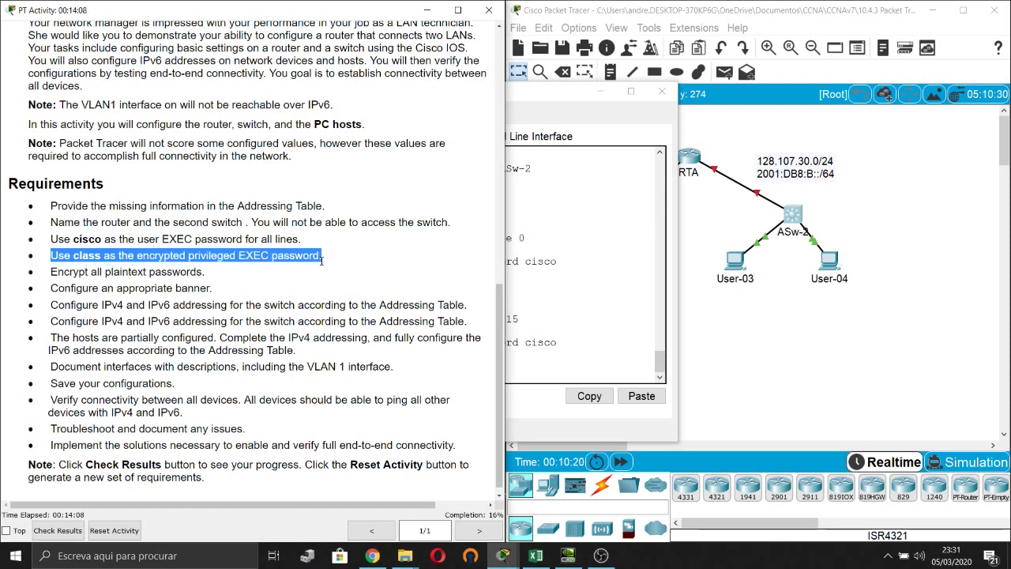
click(828, 343)
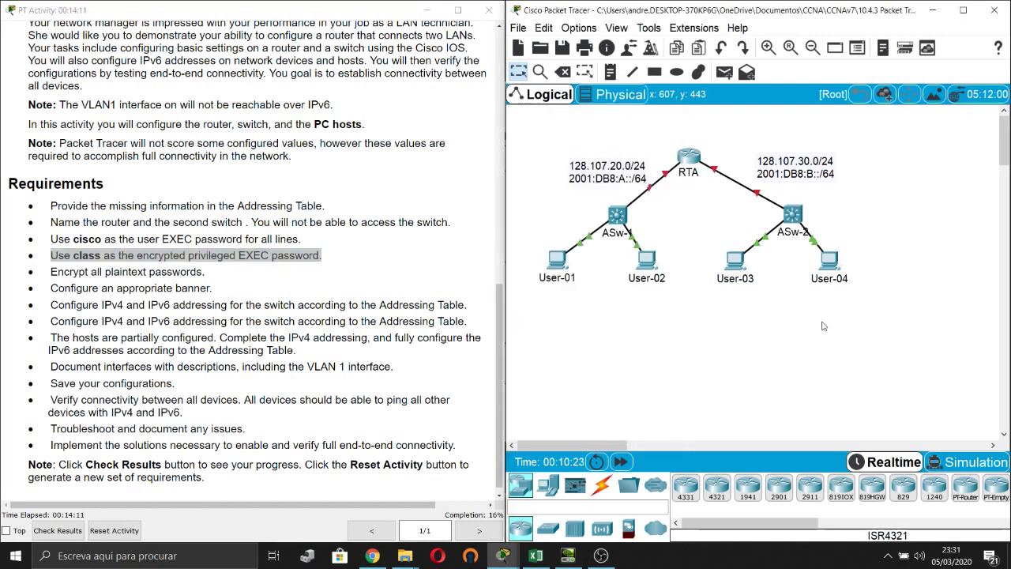
click(693, 162)
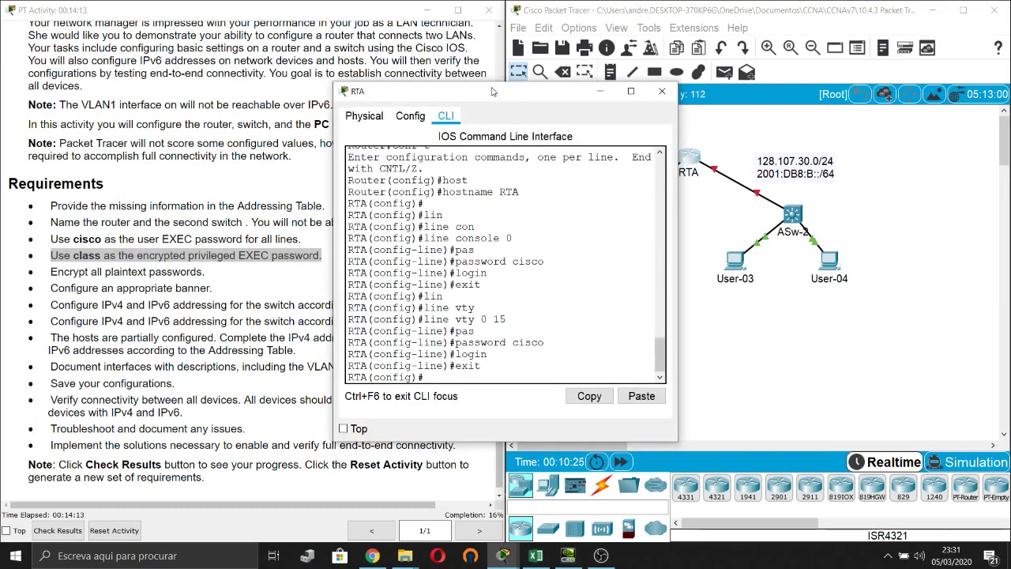
drag(491, 101, 602, 85)
click(629, 208)
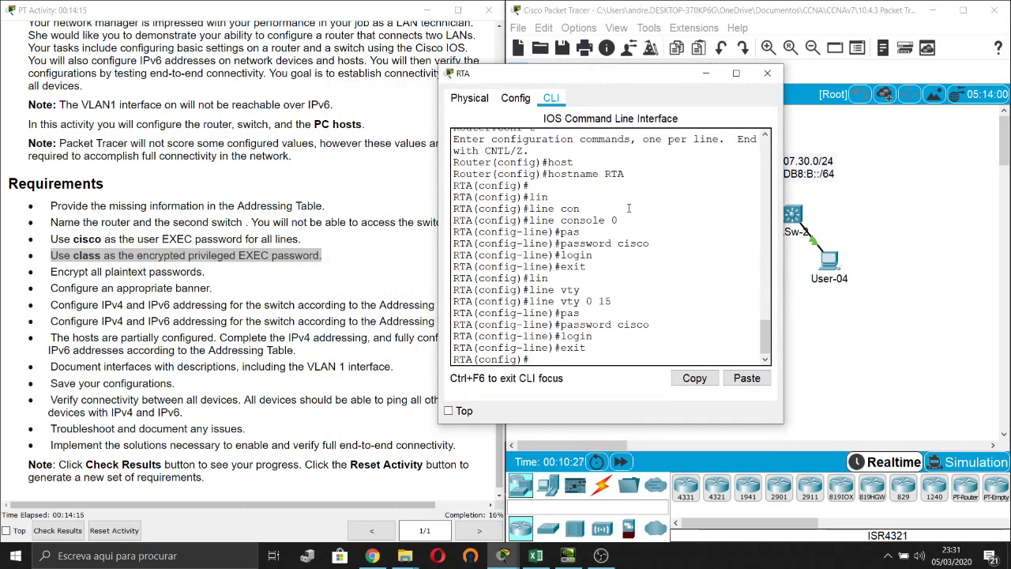
key(Return)
key(Return)
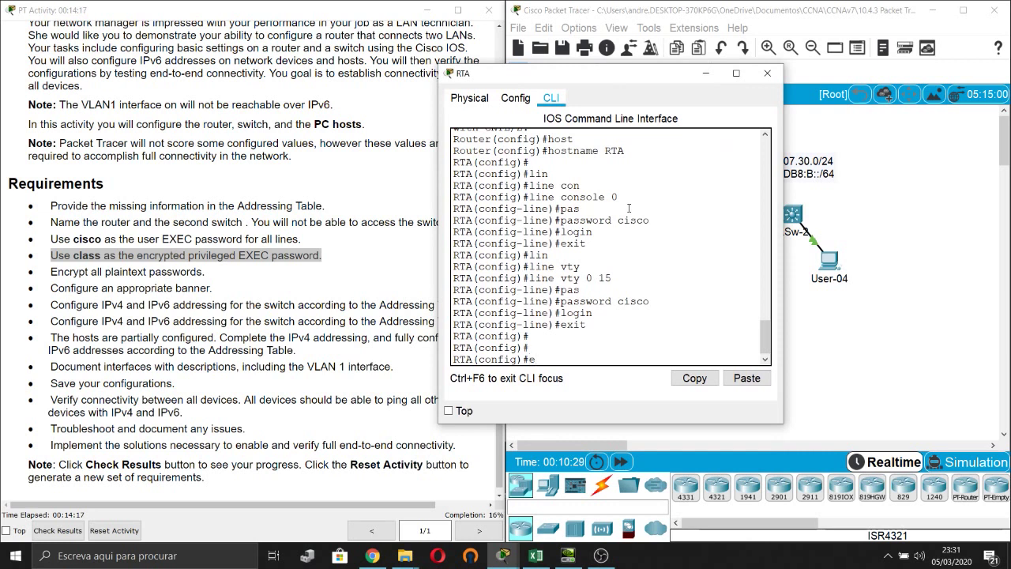
text(enable secret)
key(Tab)
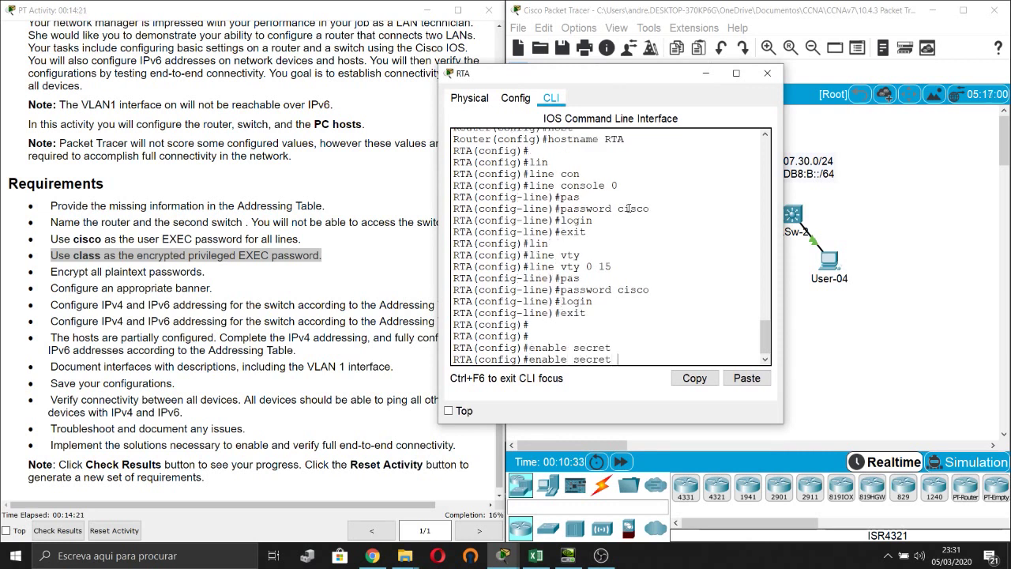
text(class)
key(Return)
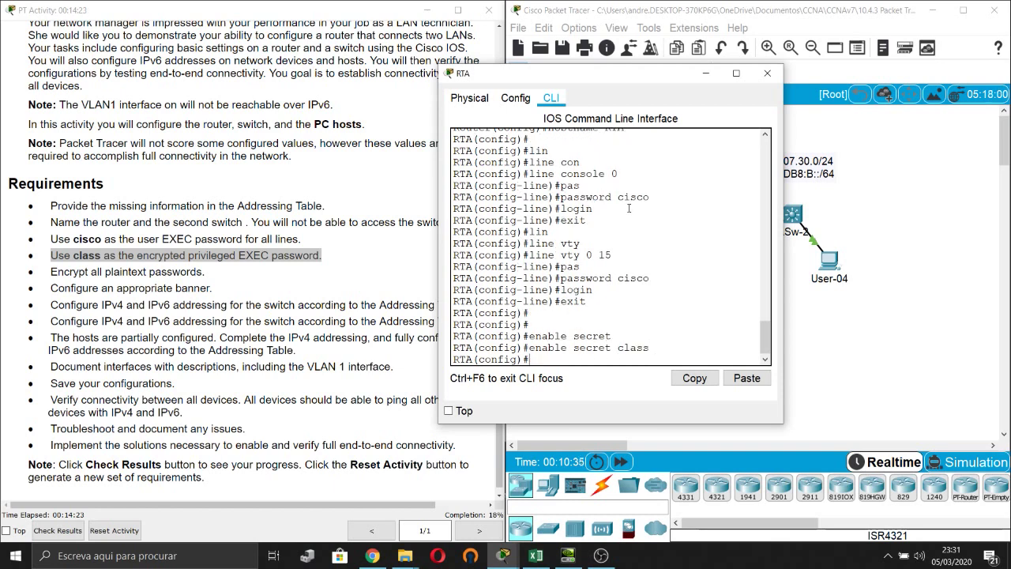
Set enable secret class on the ASw-2 switch.
click(896, 340)
click(793, 215)
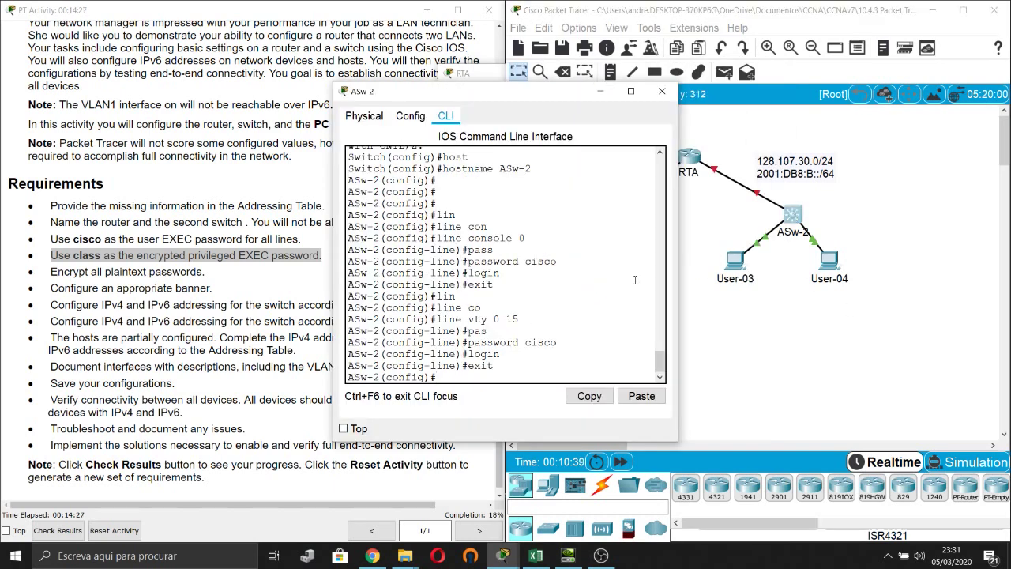
key(Return)
key(Return)
text(ena)
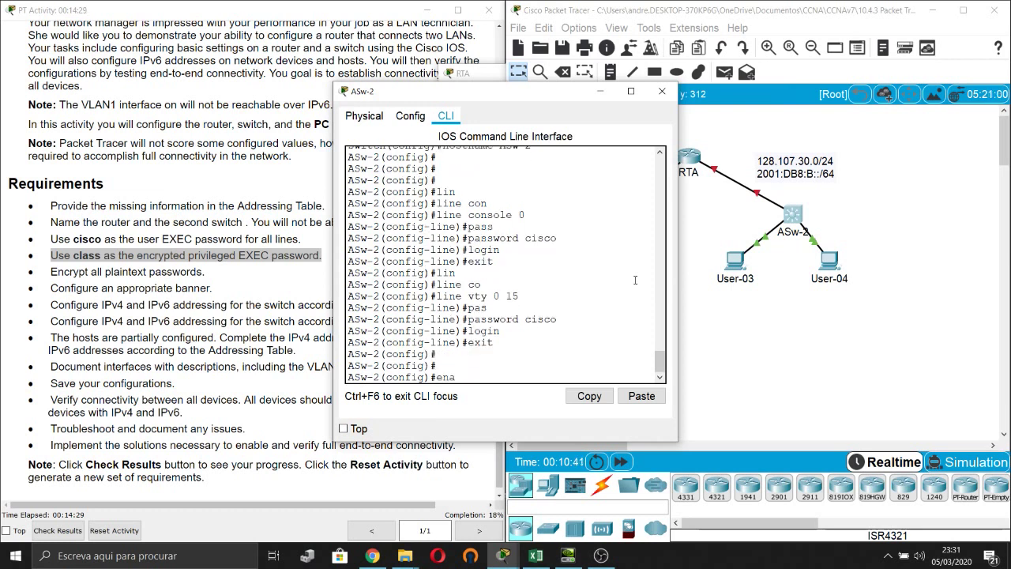
text(ble secret)
key(Tab)
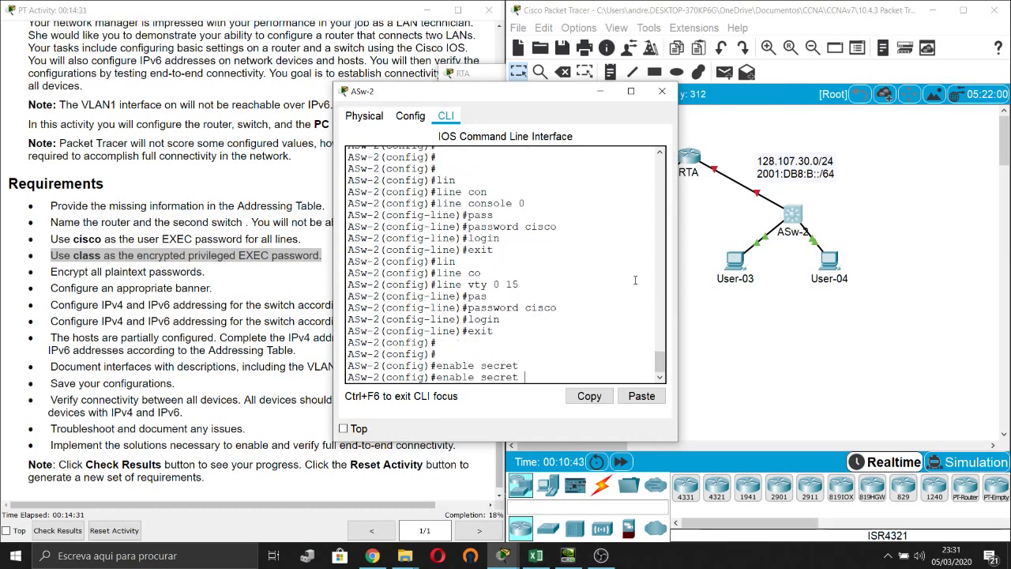
text(class)
key(Return)
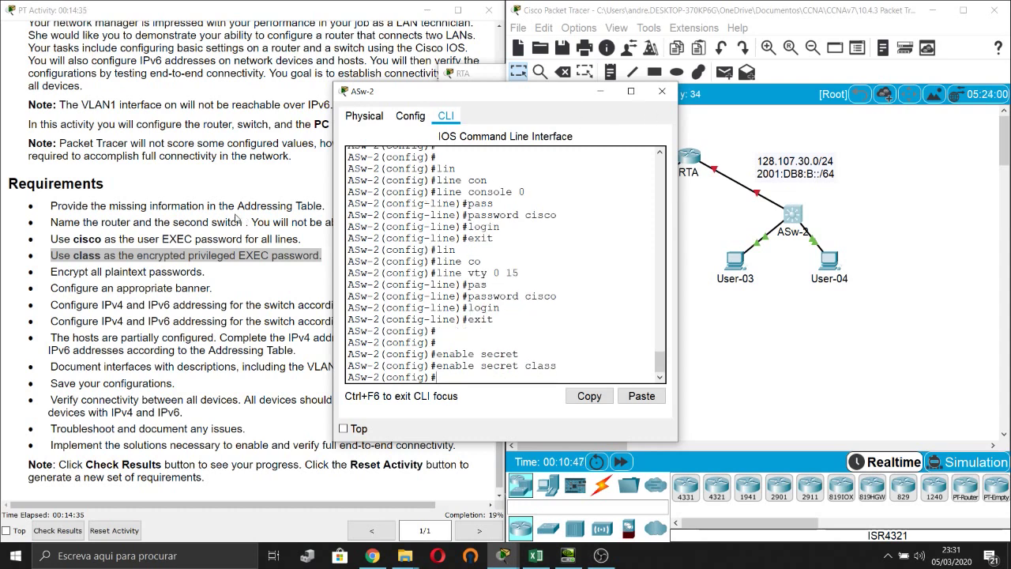
click(237, 219)
Mark the encryption requirement and enable service password-encryption on RTA.
drag(55, 272, 198, 272)
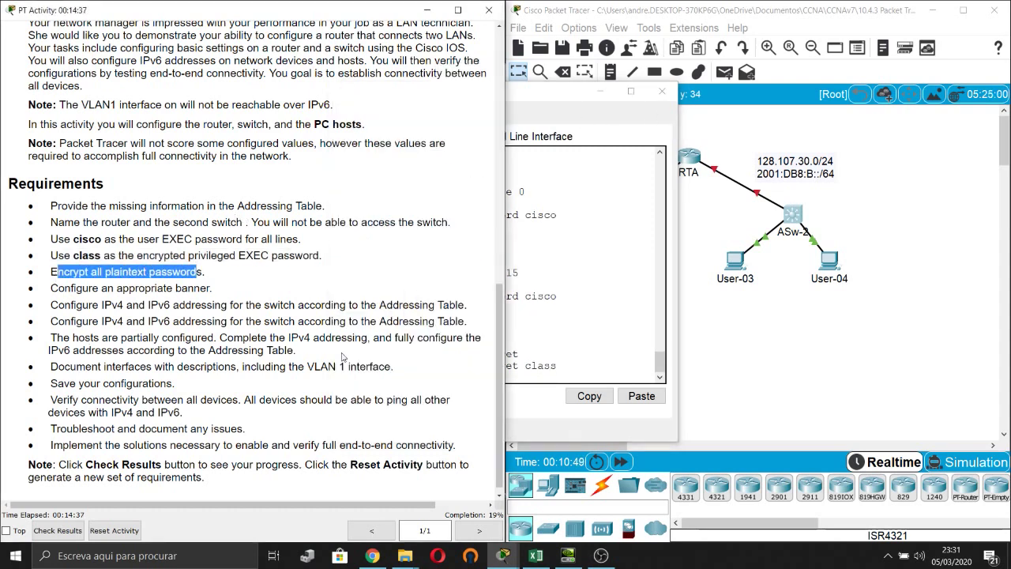
click(830, 353)
click(688, 179)
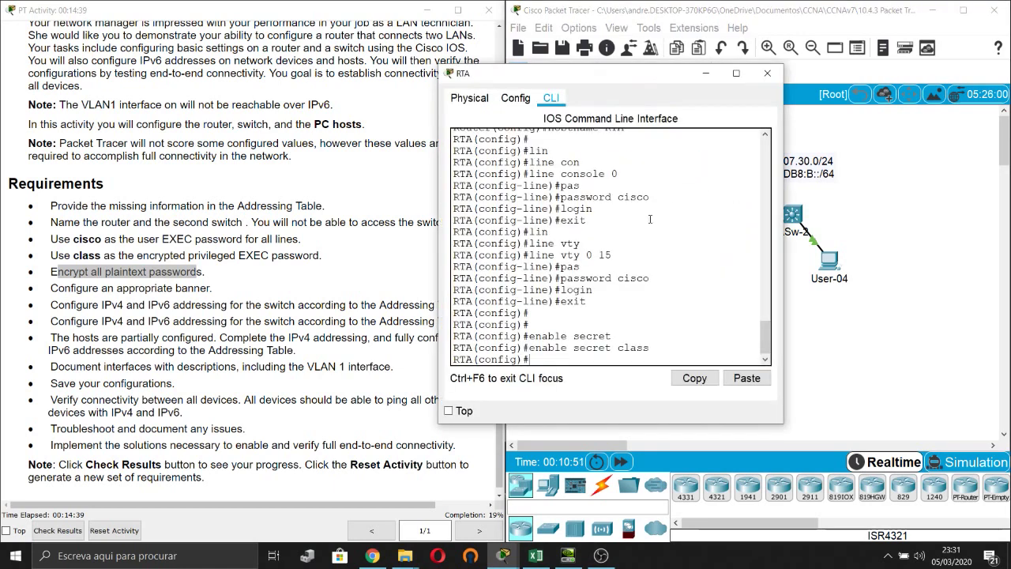
key(Return)
text(servic)
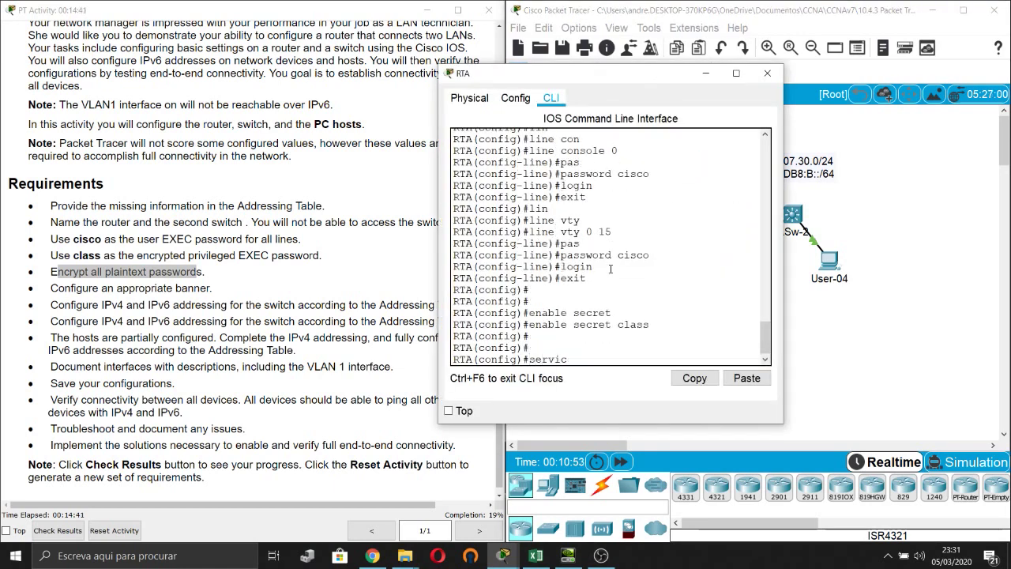
text(e pass)
key(Tab)
key(Return)
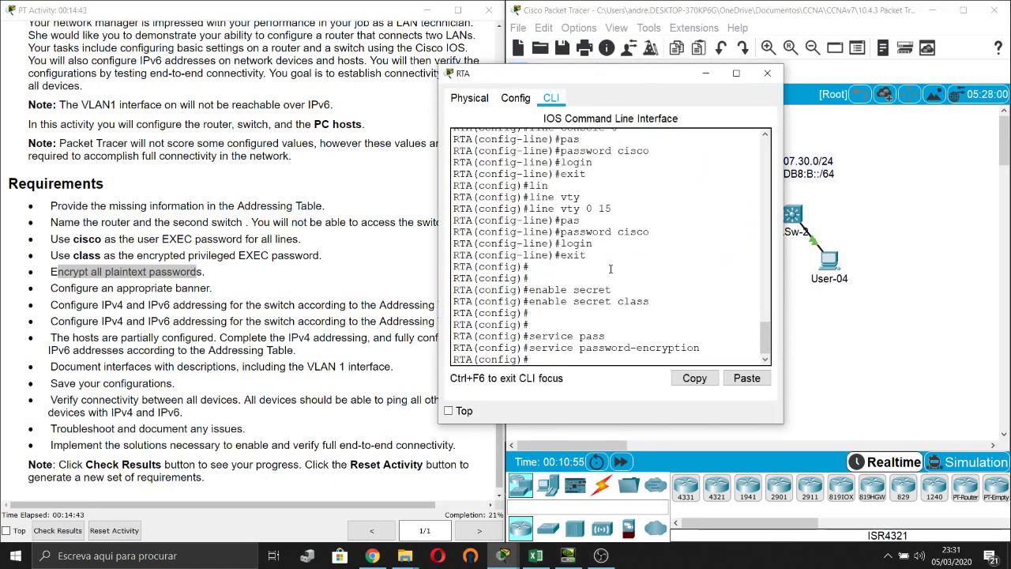
Enable service password-encryption on switch ASw-2.
click(823, 246)
click(792, 220)
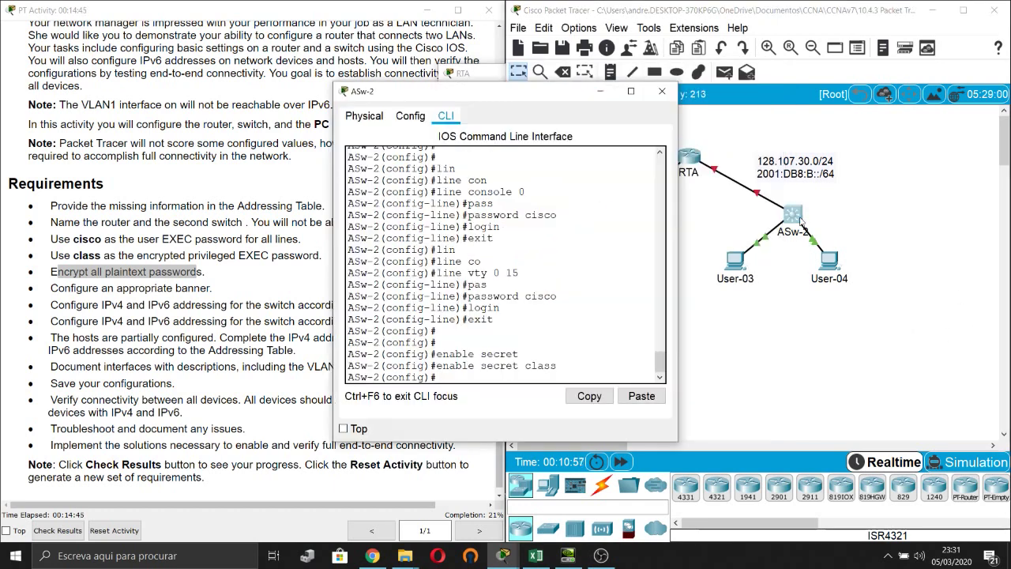
key(Return)
key(Return)
text(service)
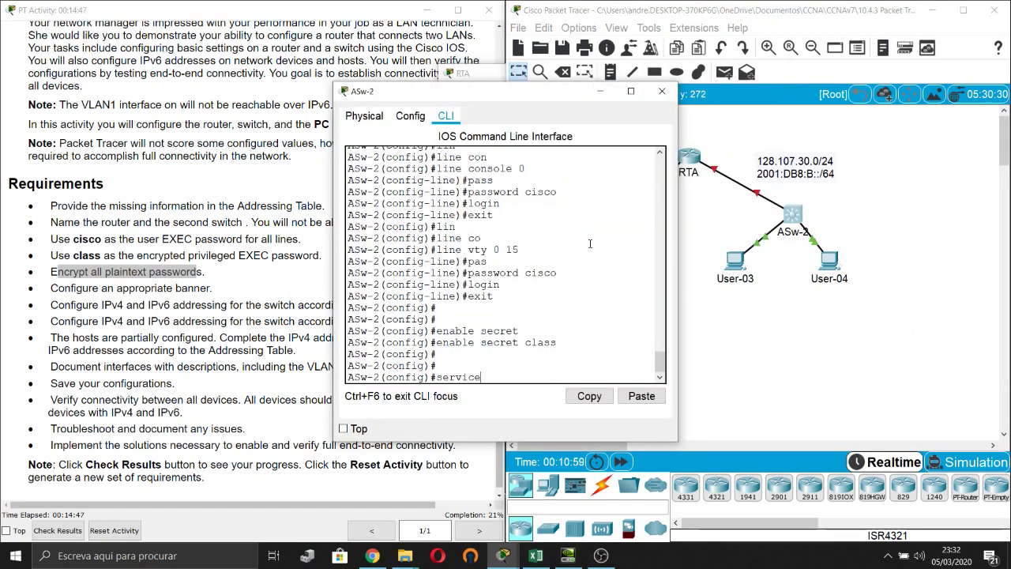
key(Tab)
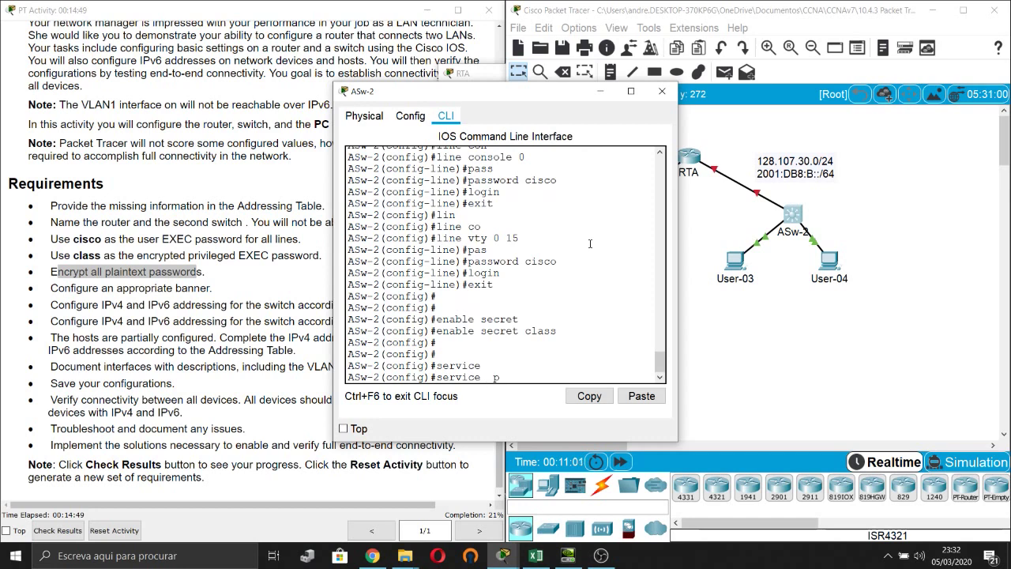
text(pass)
key(Tab)
key(Return)
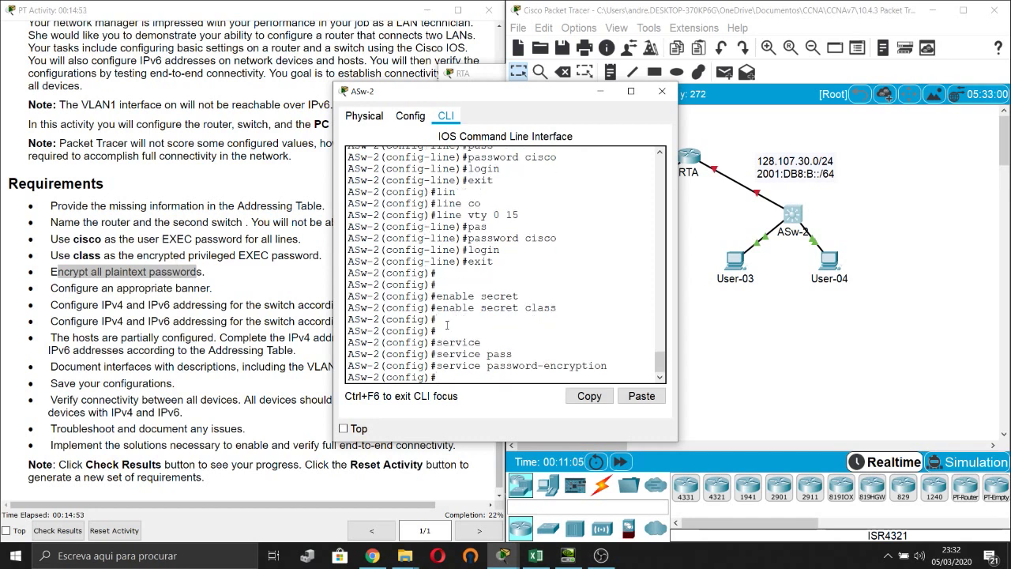
Review ASw-2's running configuration with 'do show run', checking the encrypted enable secret.
key(Return)
key(Return)
text(do show run)
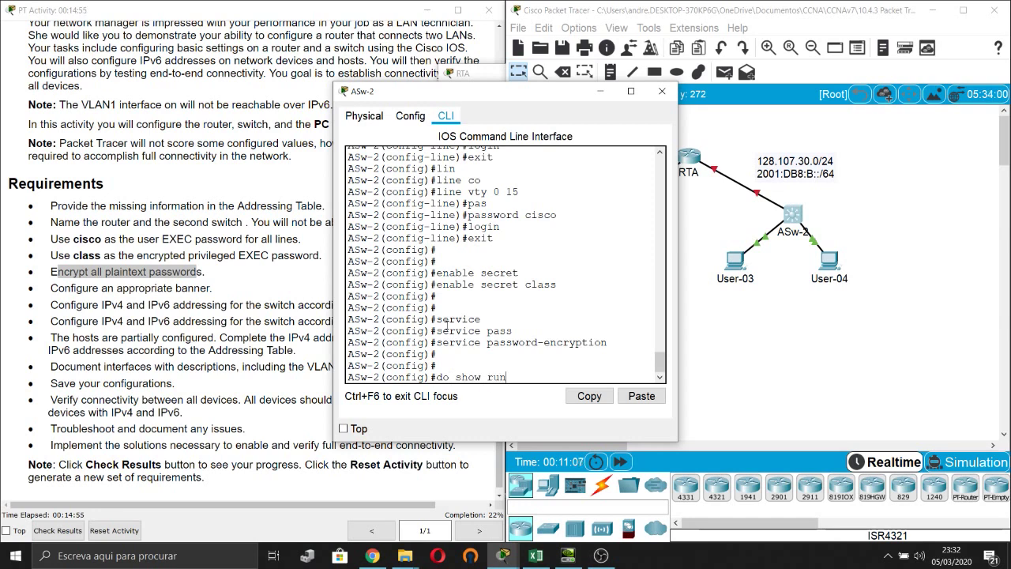
key(Return)
key(space)
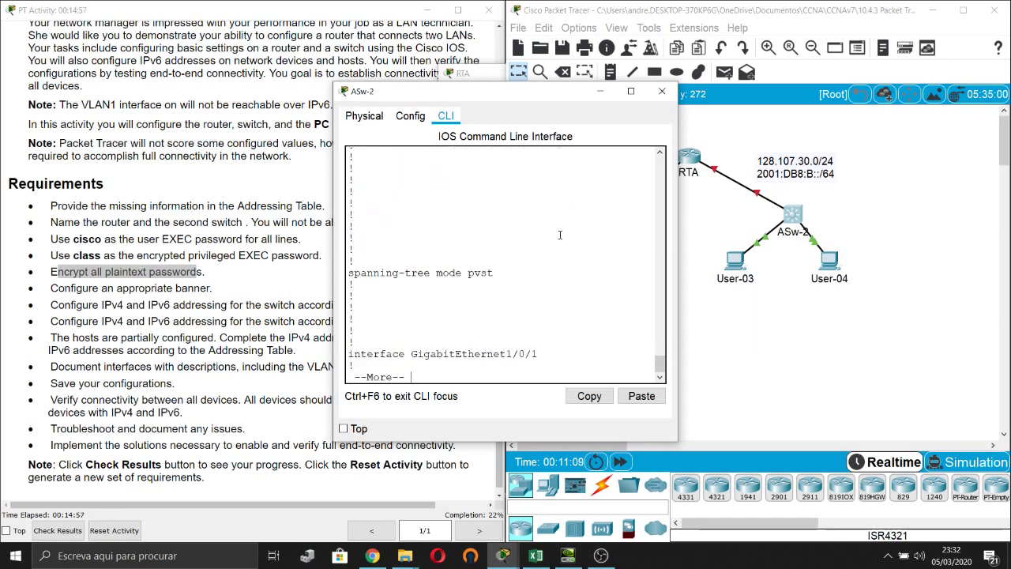
scroll(558, 222, up, 5)
double_click(535, 228)
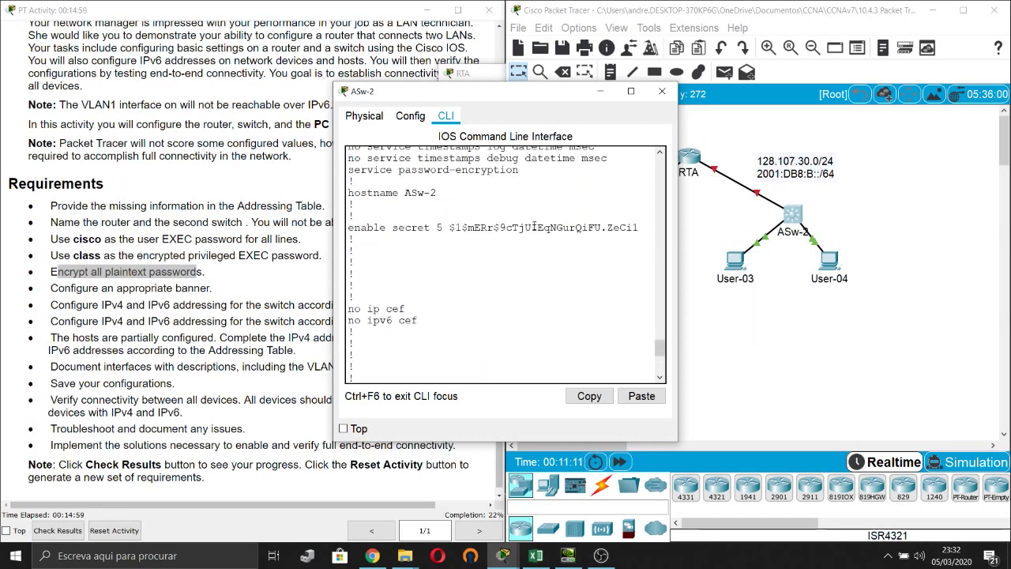
key(space)
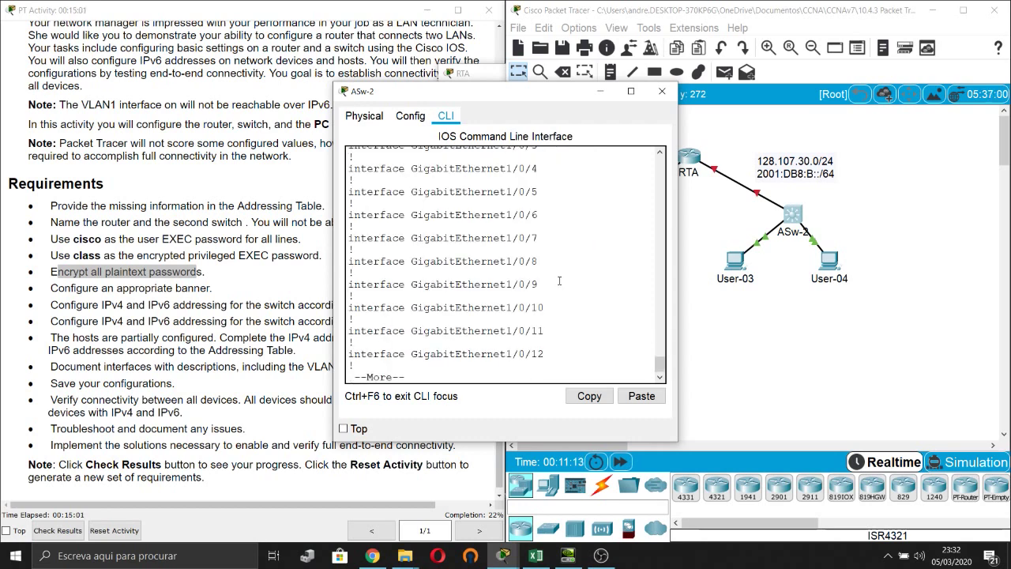
scroll(552, 295, up, 15)
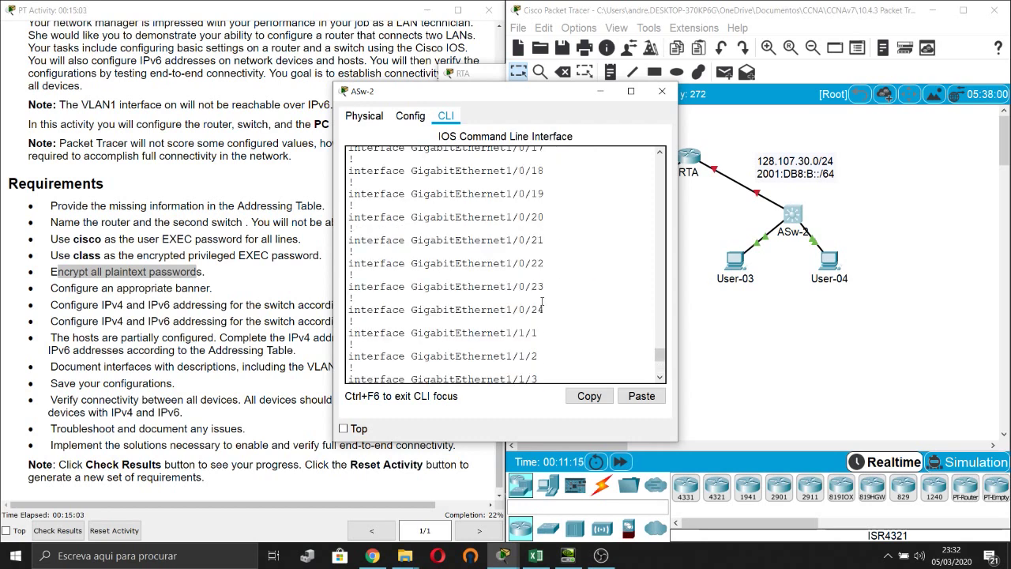
scroll(557, 293, up, 10)
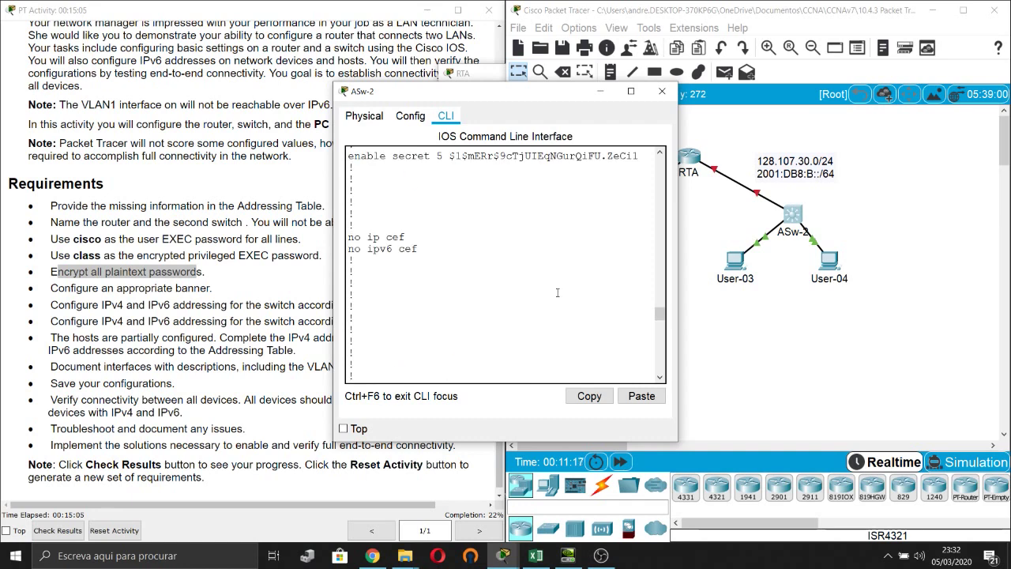
Minimize the ASw-2 console and mark the banner requirement in the activity instructions.
click(600, 91)
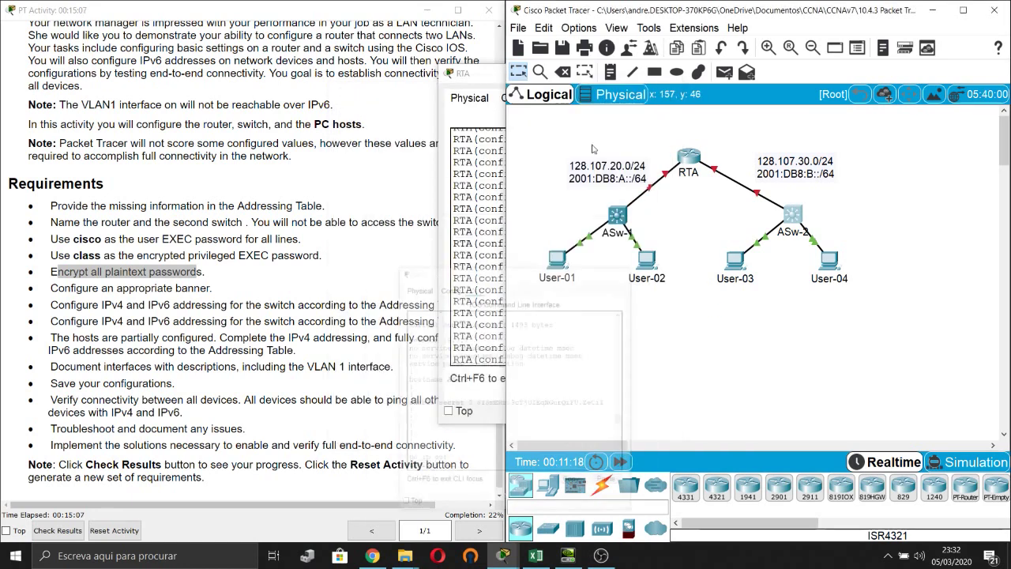
click(113, 366)
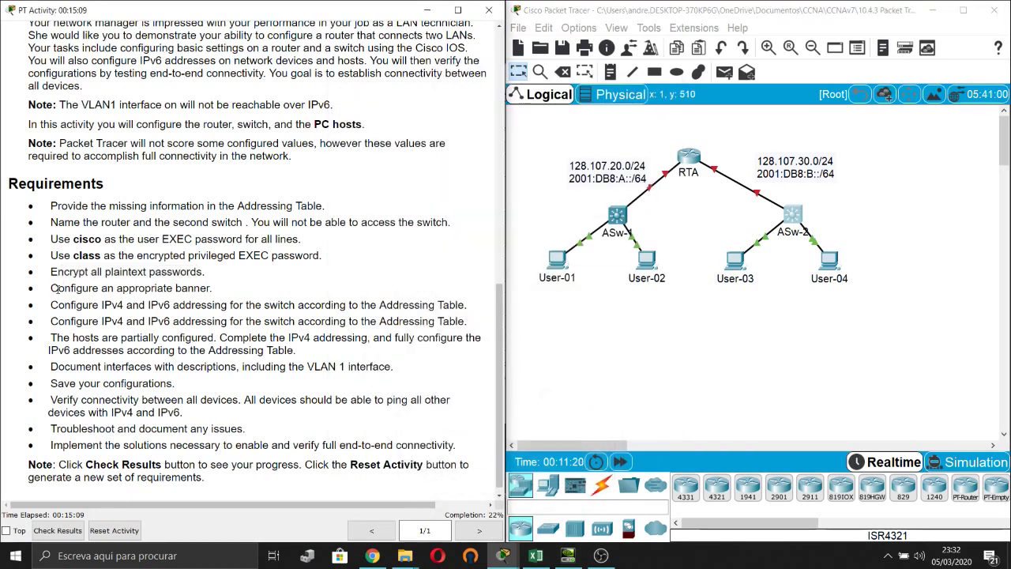
drag(53, 287, 169, 288)
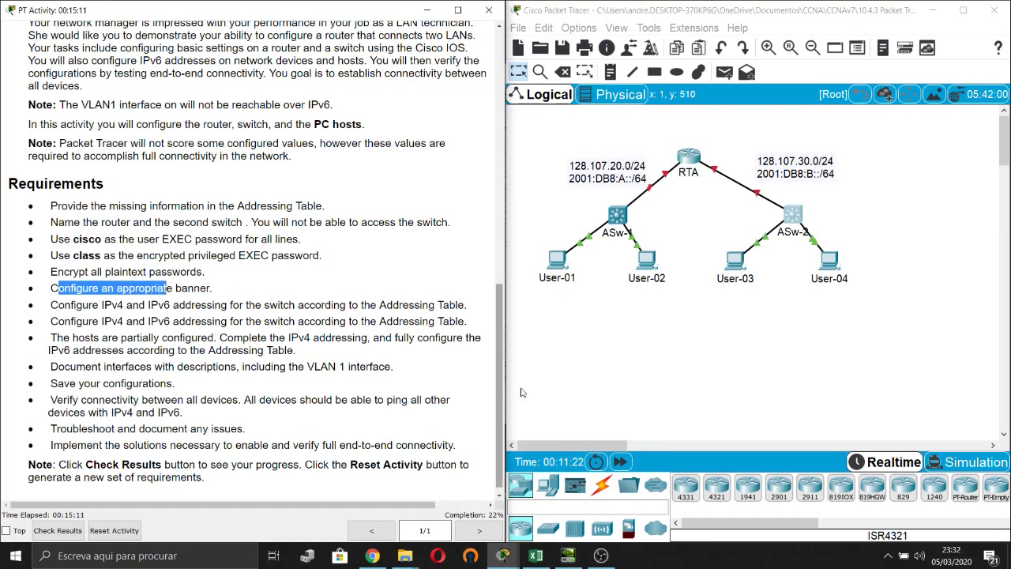
click(692, 160)
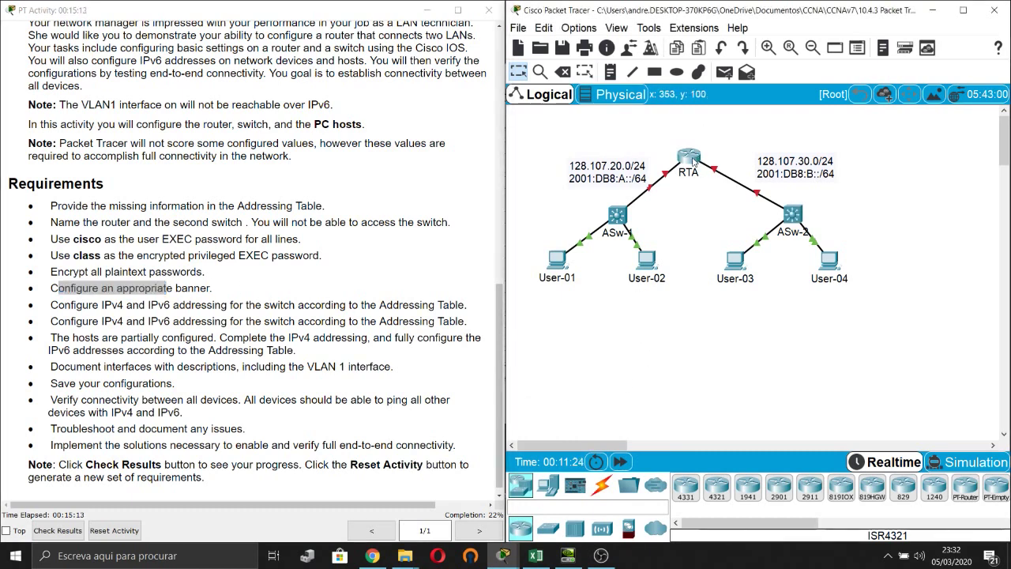
Set RTA's banner motd to '#Authorized Access Only!#'.
click(693, 160)
key(Return)
text(bann)
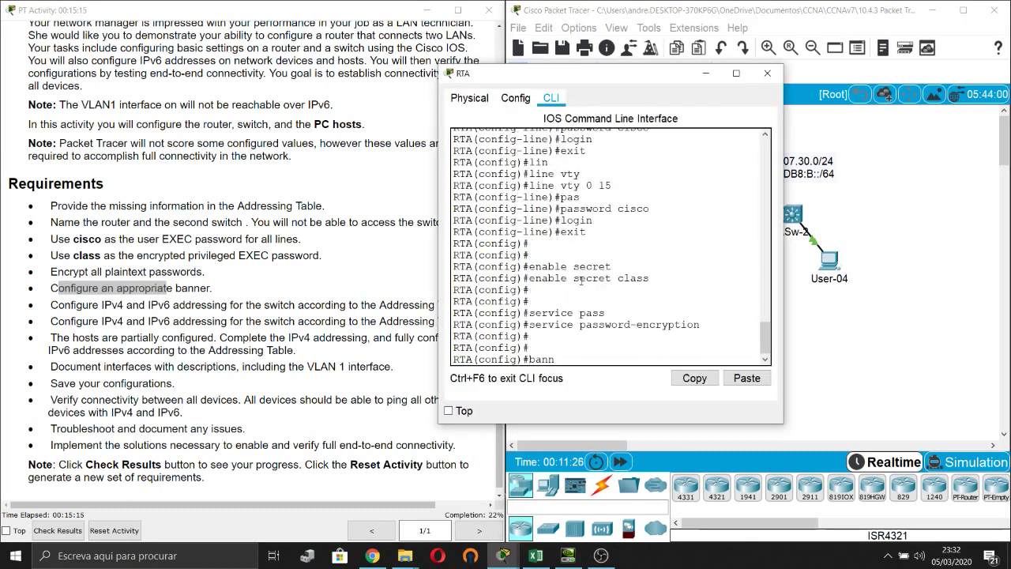
text(er motd)
key(Return)
key(Up)
text(##)
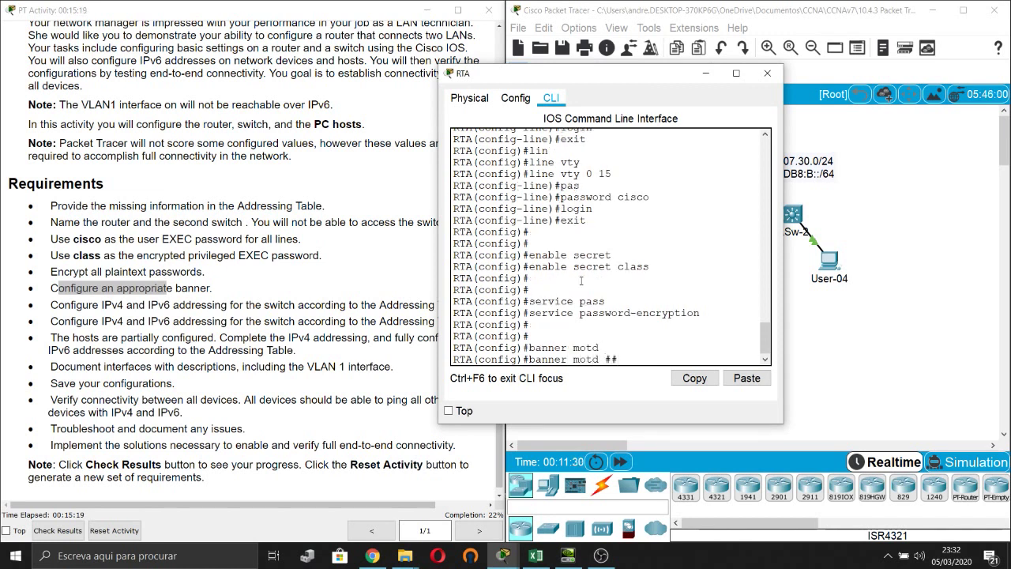
text(Authoriz)
text(ed Access)
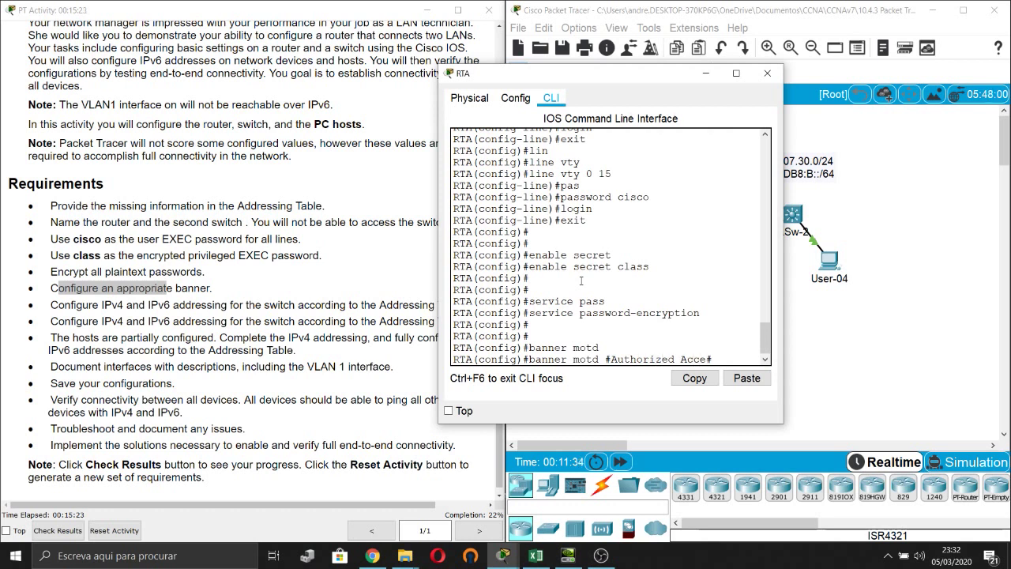
text( Only!)
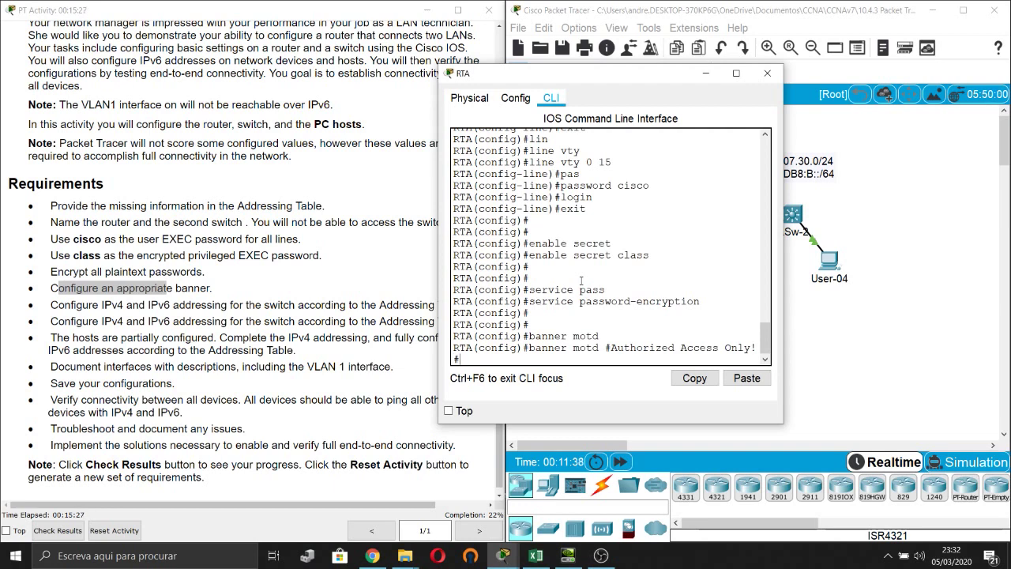
key(Return)
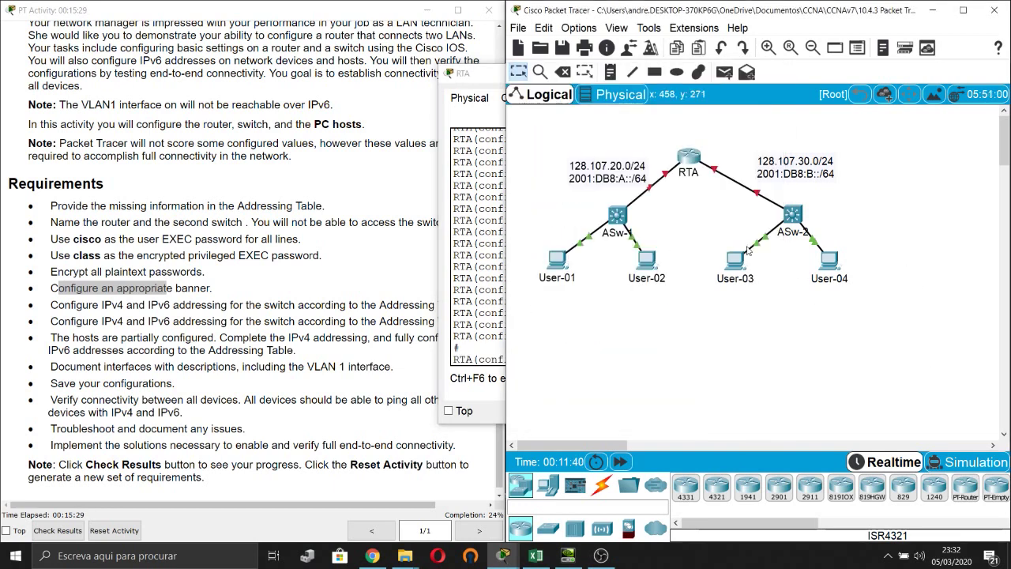
click(911, 382)
Set ASw-2's banner motd to '#Authorized Access Only!#', fixing the 'Acces' typo.
click(789, 218)
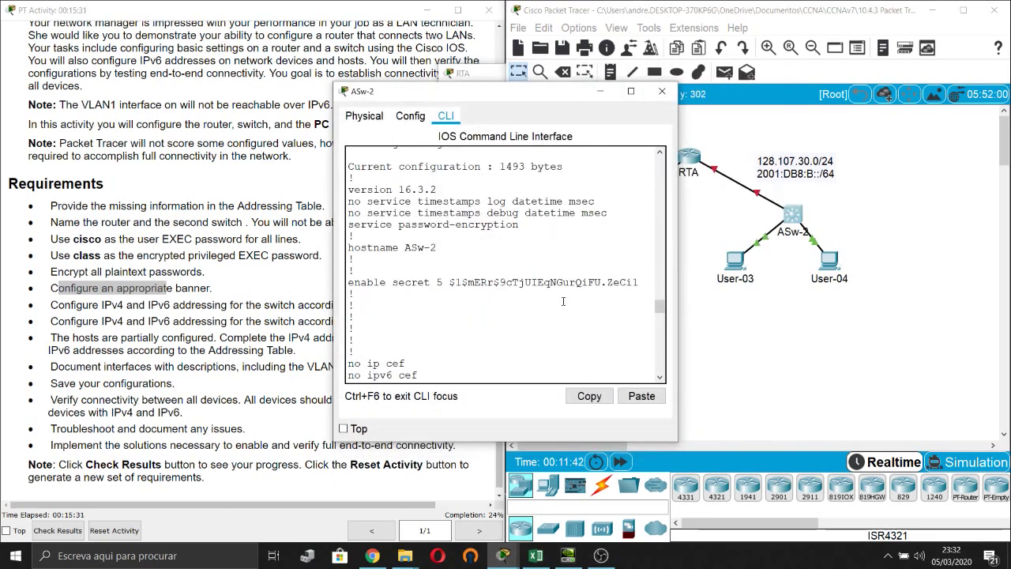
key(q)
key(Return)
key(Return)
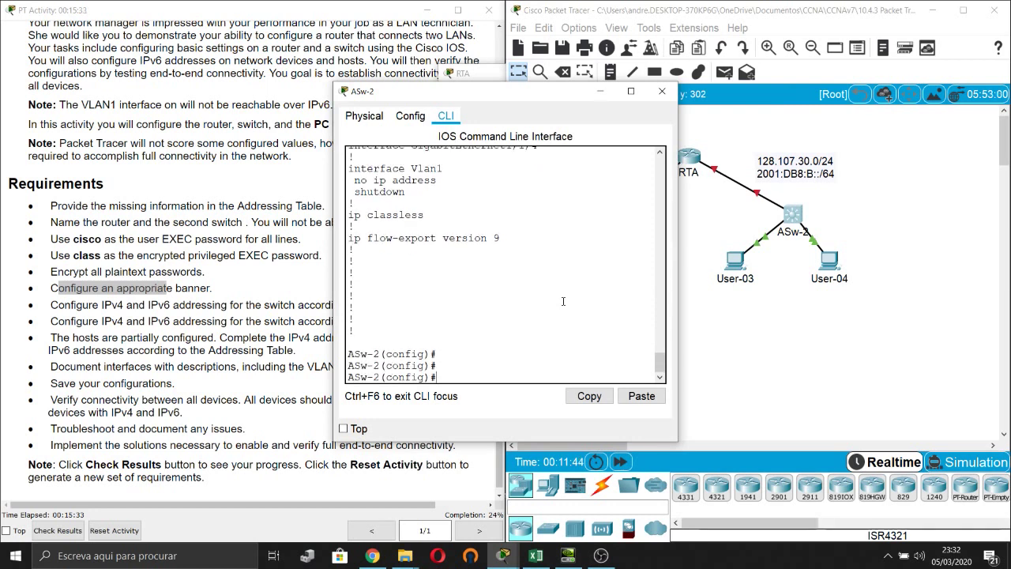
text(banner)
text( mot)
text(d ##Authorize)
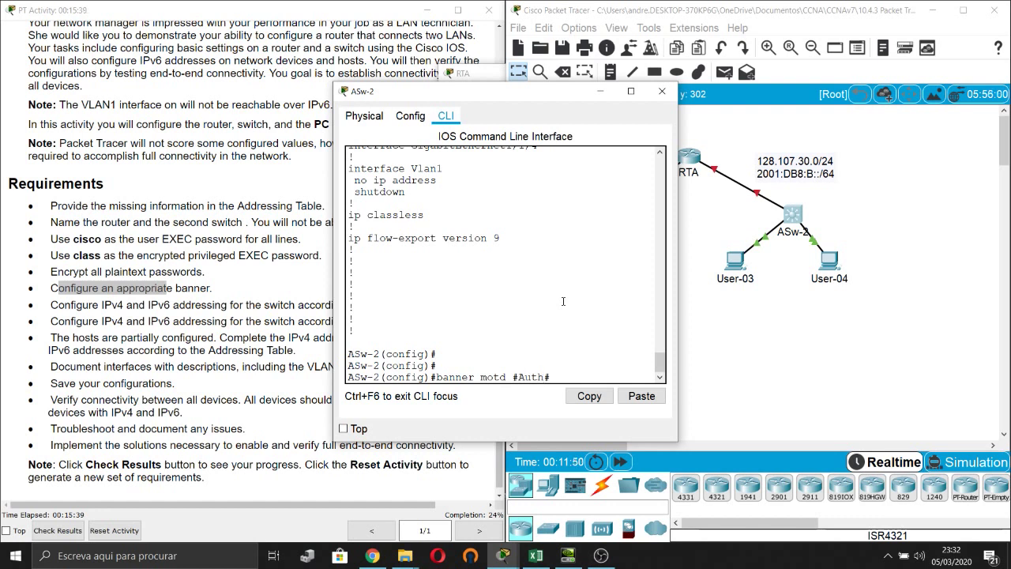
text(d Acces Only!)
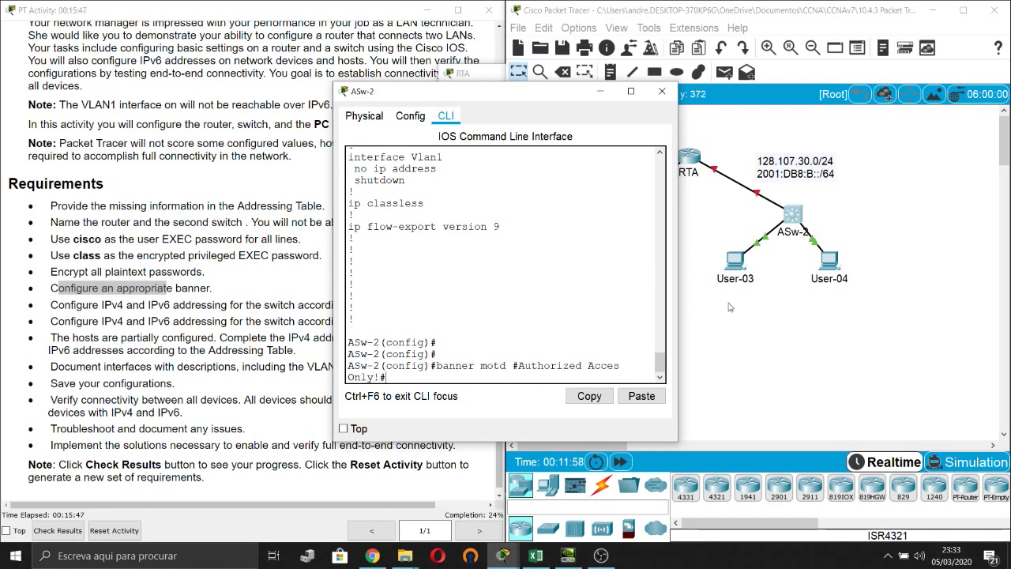
drag(680, 347, 811, 348)
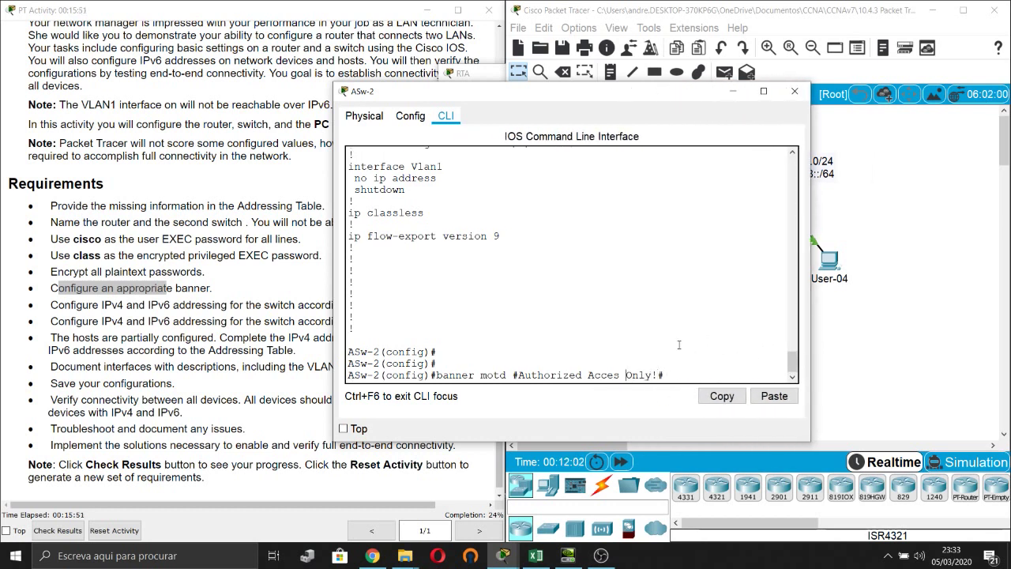
text(s)
key(Return)
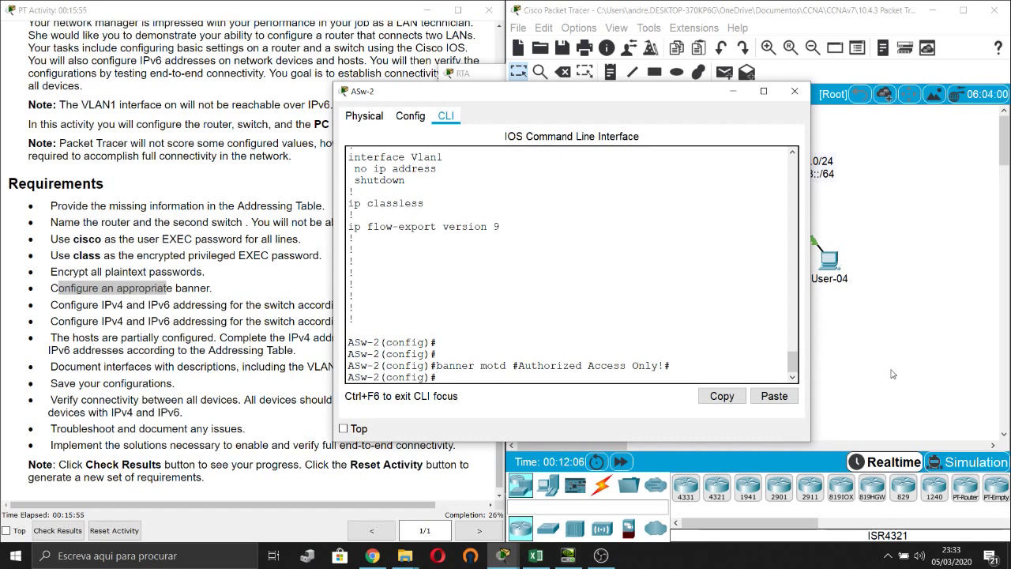
click(893, 374)
click(203, 271)
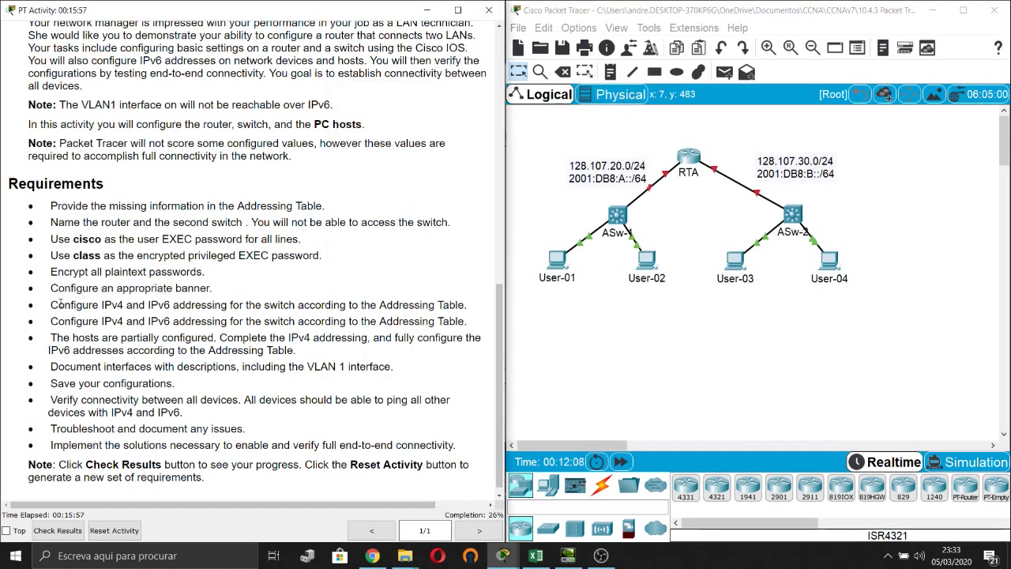
Place the Excel addressing table beside the topology and read ASw-2's 128.107.30.2/24 and gateway 128.107.30.1.
drag(53, 305, 431, 302)
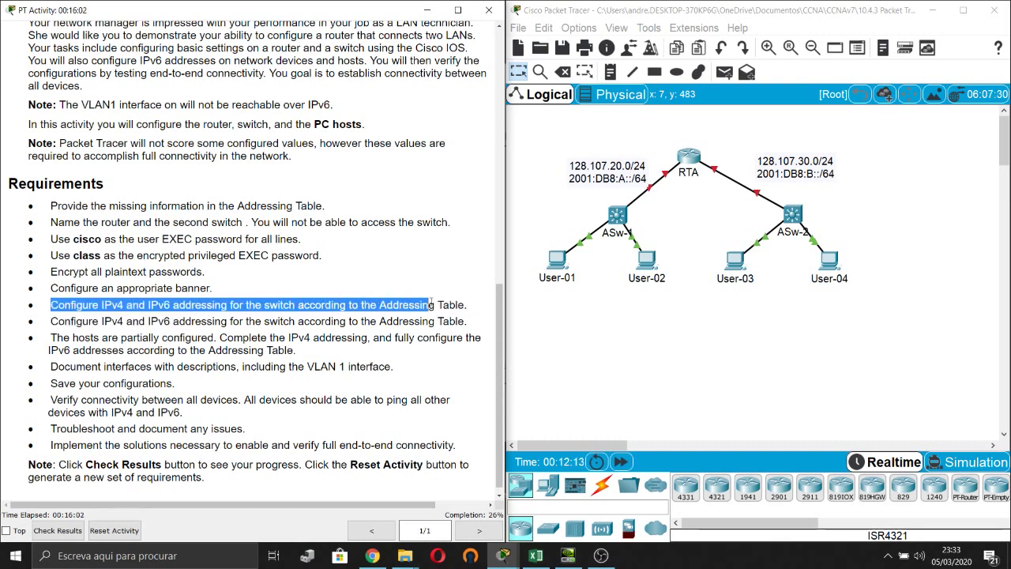
click(765, 338)
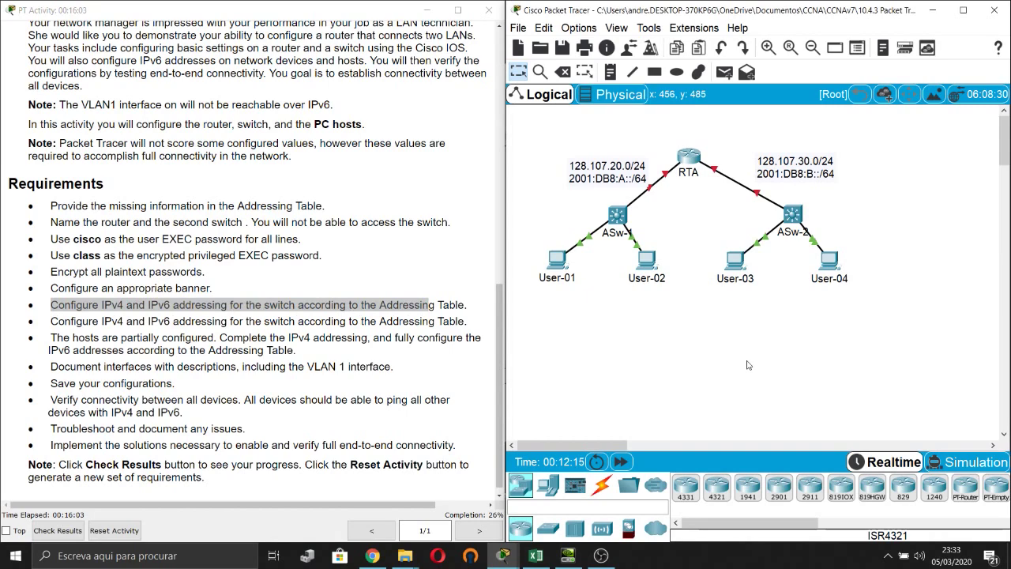
click(536, 556)
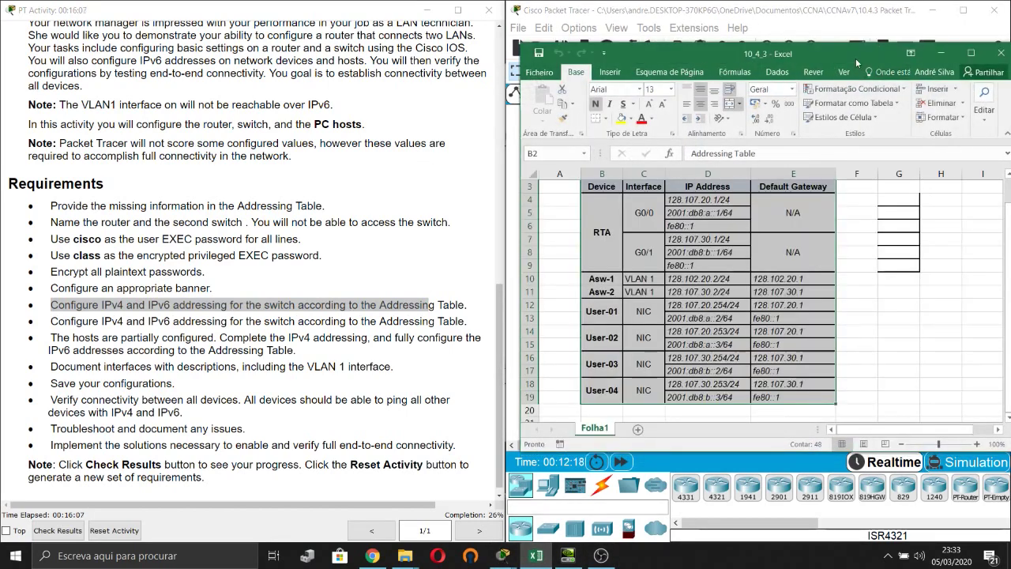
drag(851, 55, 315, 70)
click(274, 300)
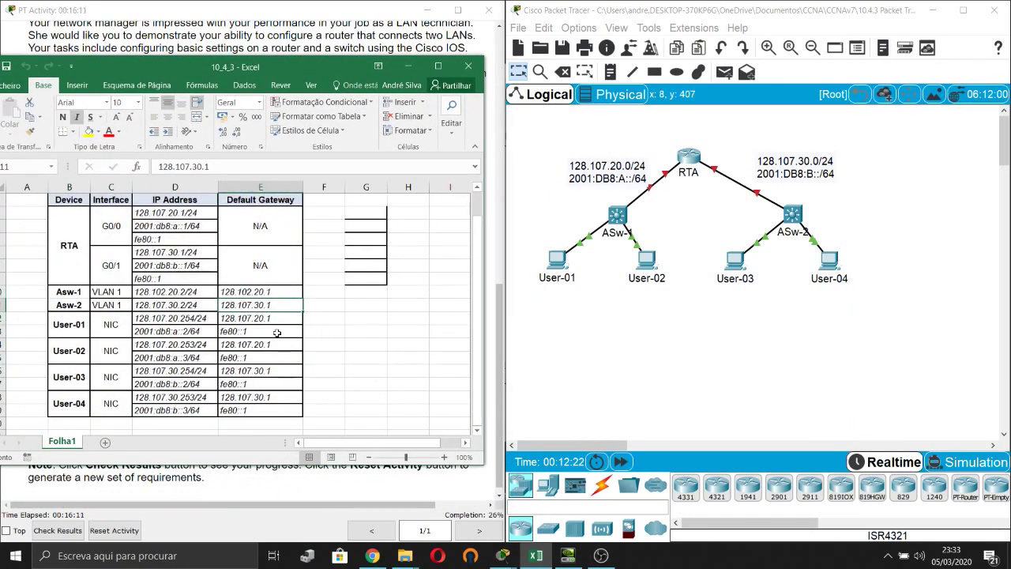
scroll(106, 350, up, 1)
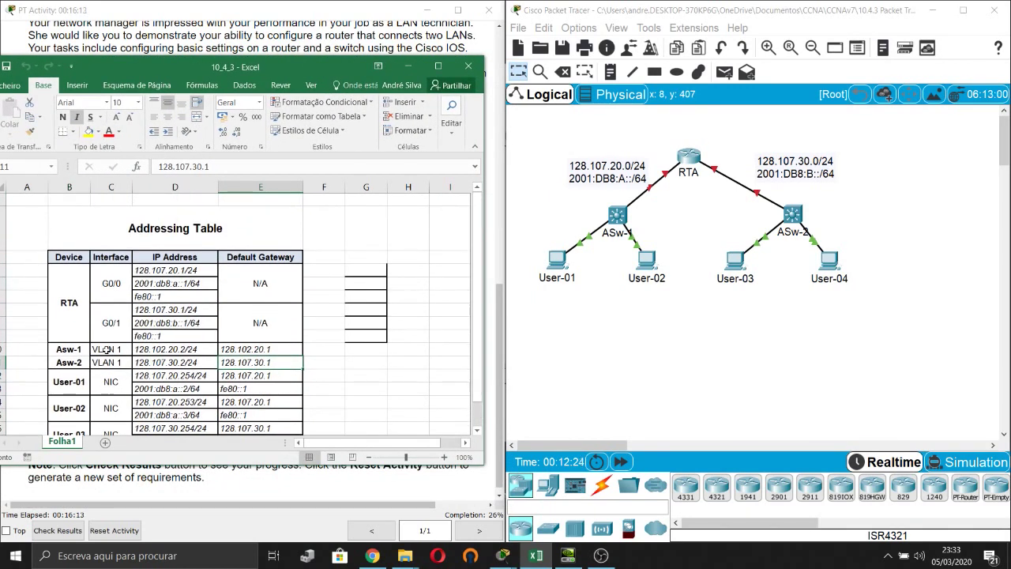
scroll(106, 351, down, 2)
drag(60, 292, 277, 293)
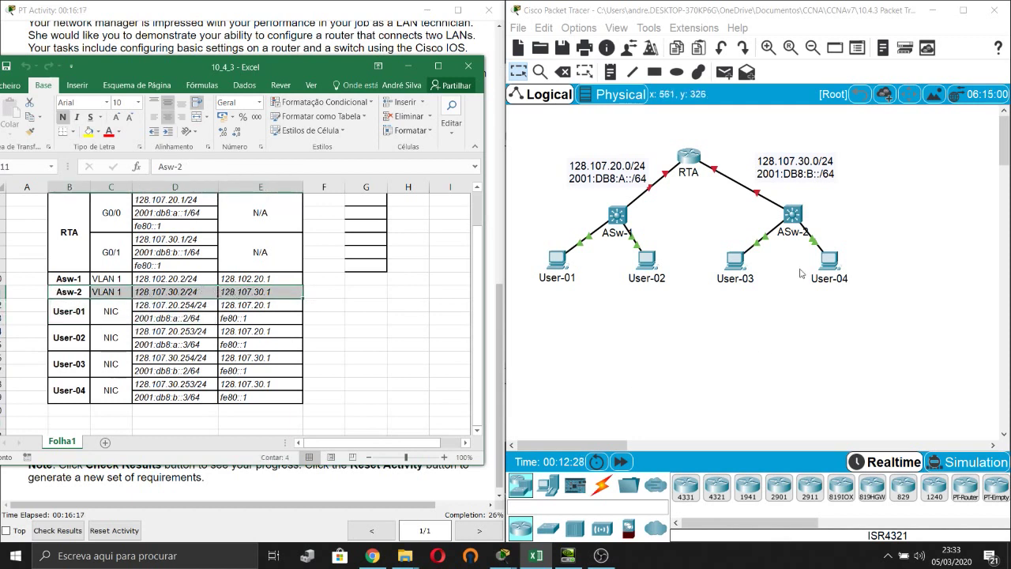
Assign ASw-2's interface VLAN 1 the address 128.107.30.2 255.255.255.0.
click(793, 215)
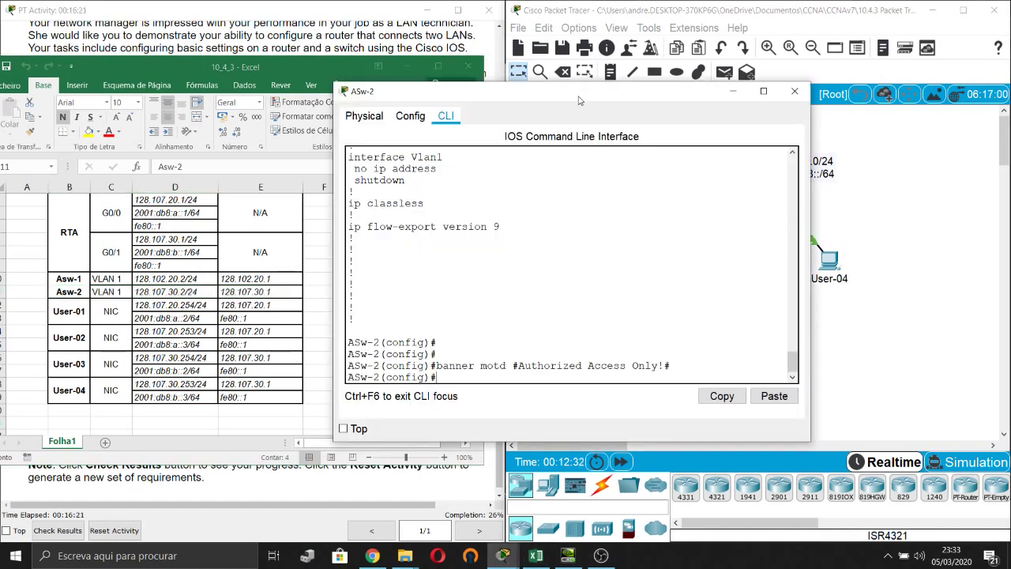
drag(577, 90, 764, 54)
key(Return)
key(Return)
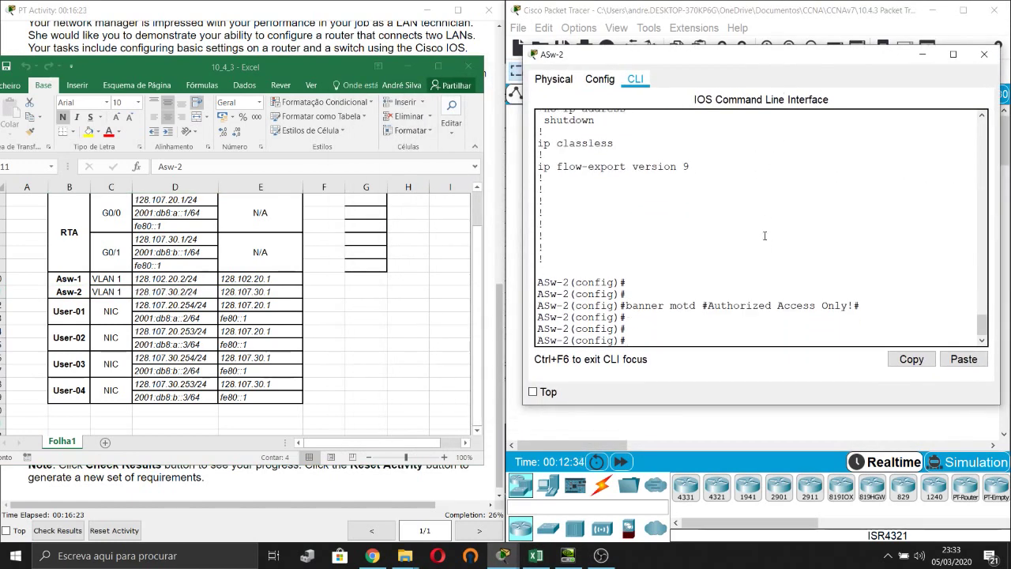
text(int)
key(Tab)
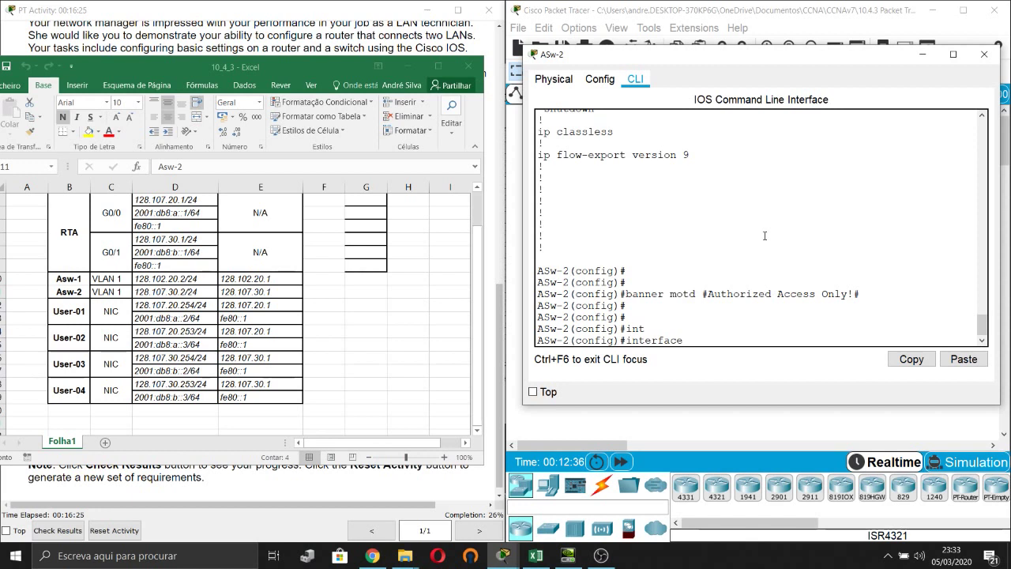
text(vl)
key(Tab)
text(1)
key(Return)
text(ig-if)#i)
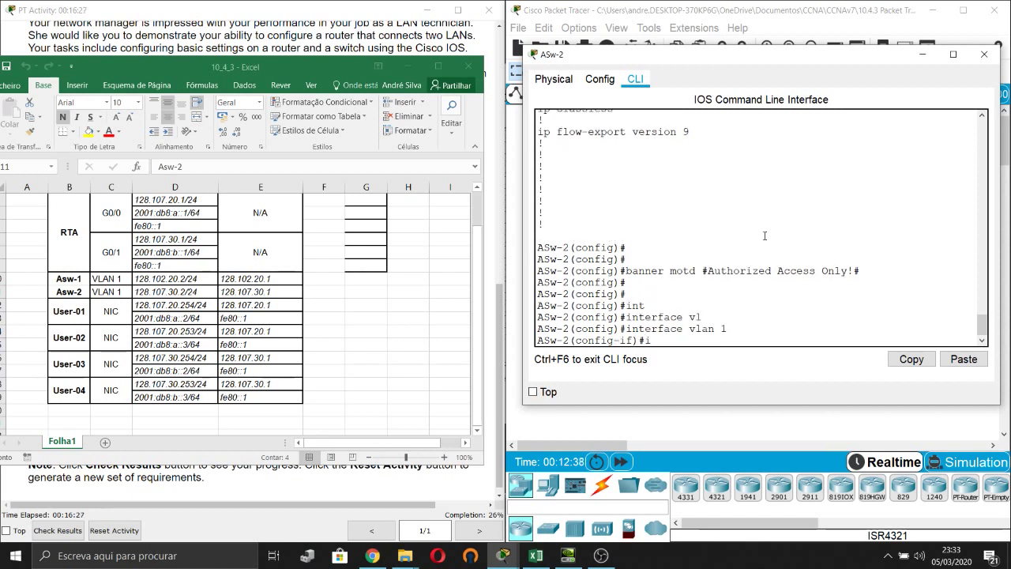
text(p add)
key(Tab)
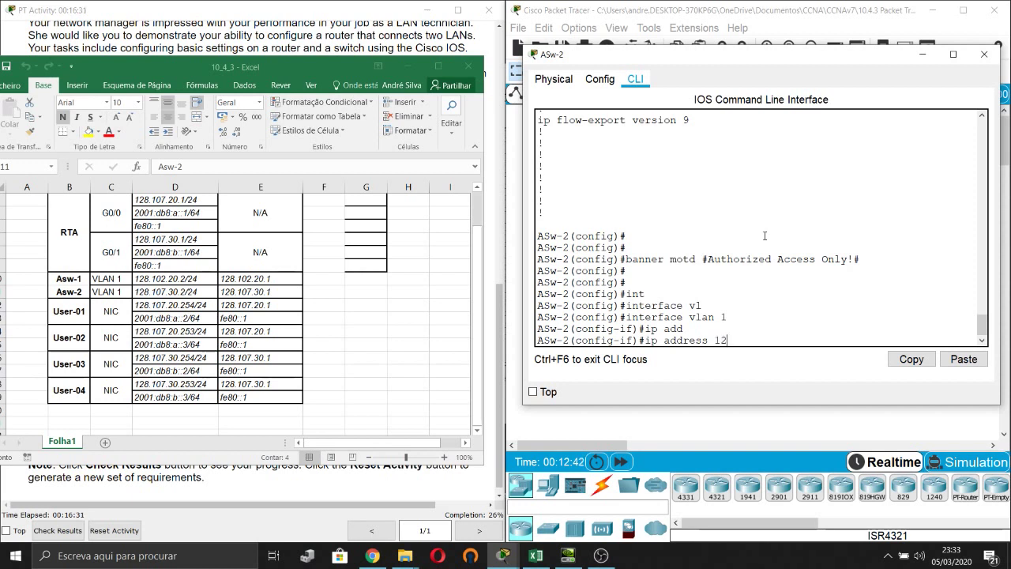
text(128.107.30.2 255.255.2)
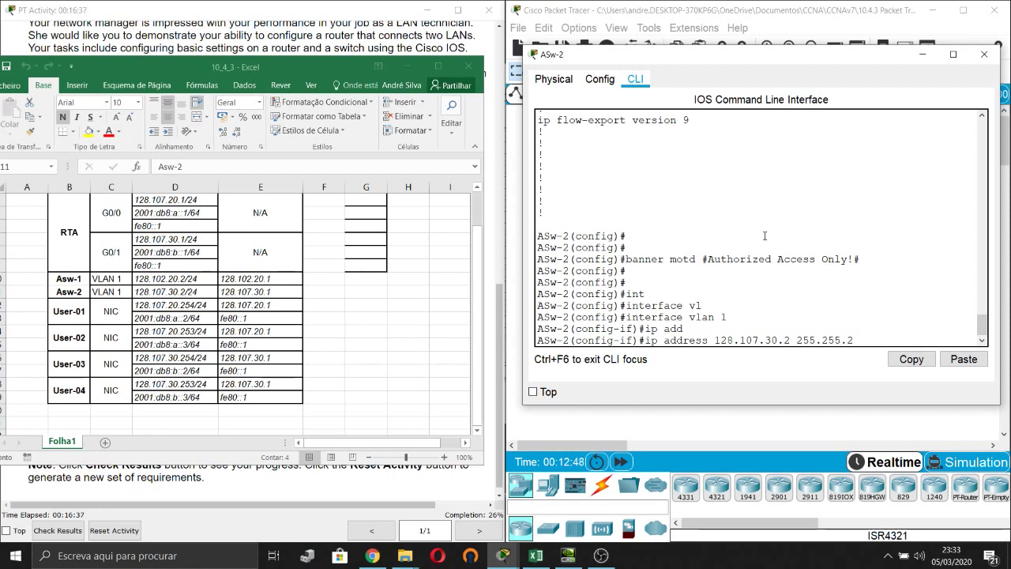
text(55.0)
key(Return)
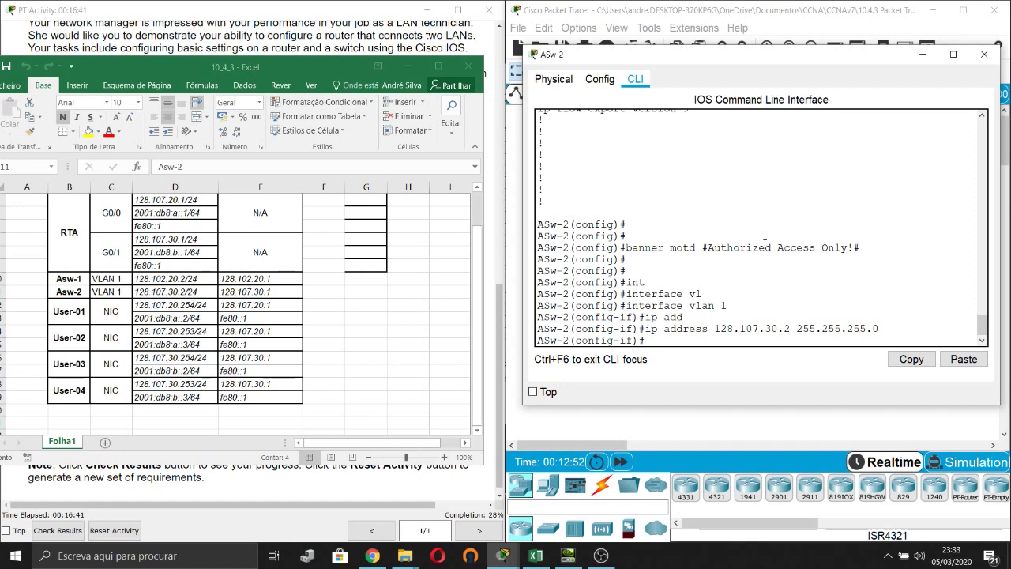
Bring VLAN 1 up with no shutdown and exit interface configuration.
text(no shu)
key(Tab)
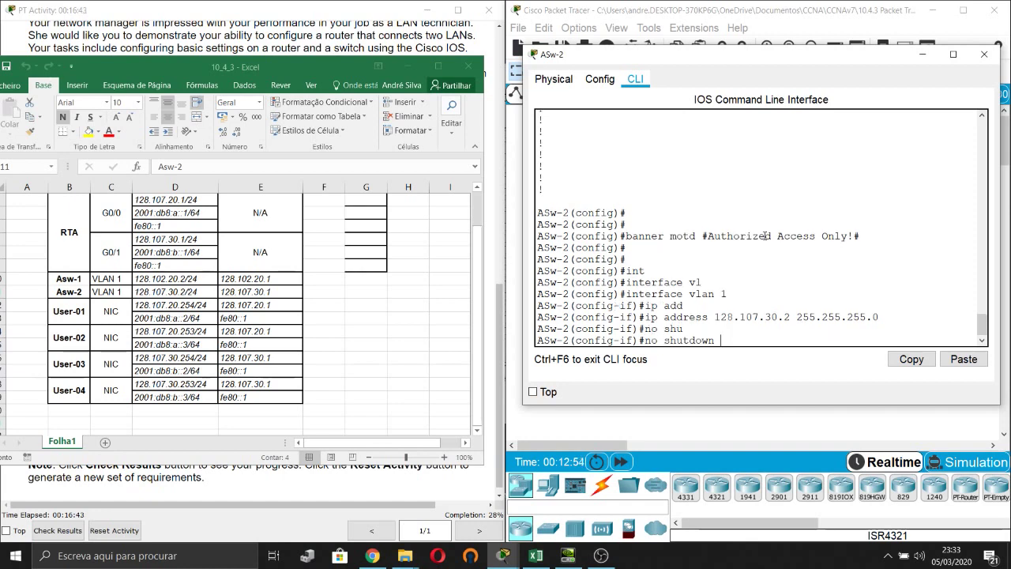
key(Return)
key(Return)
key(Return)
key(Return)
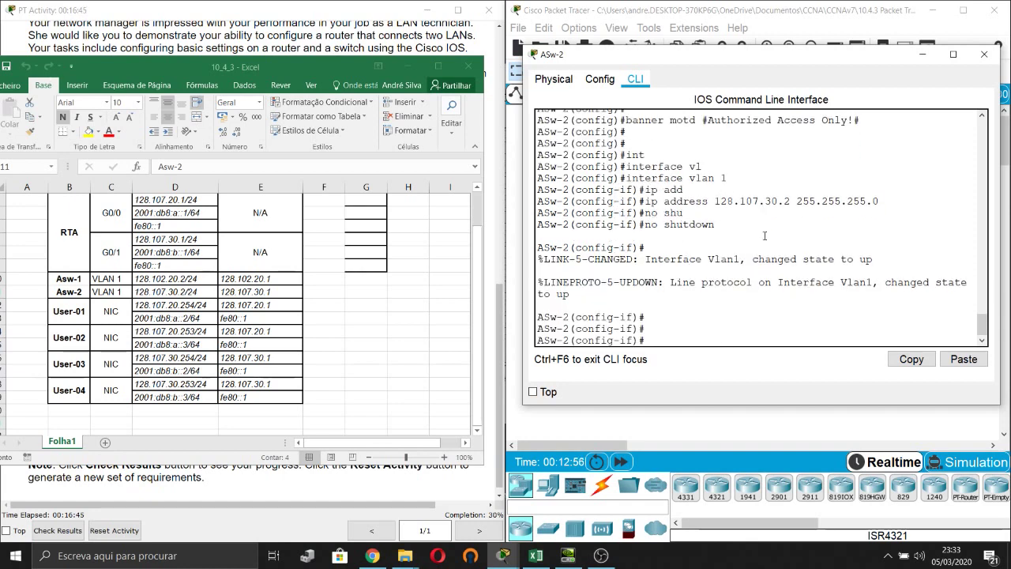
key(Return)
text(exi)
key(Tab)
key(Return)
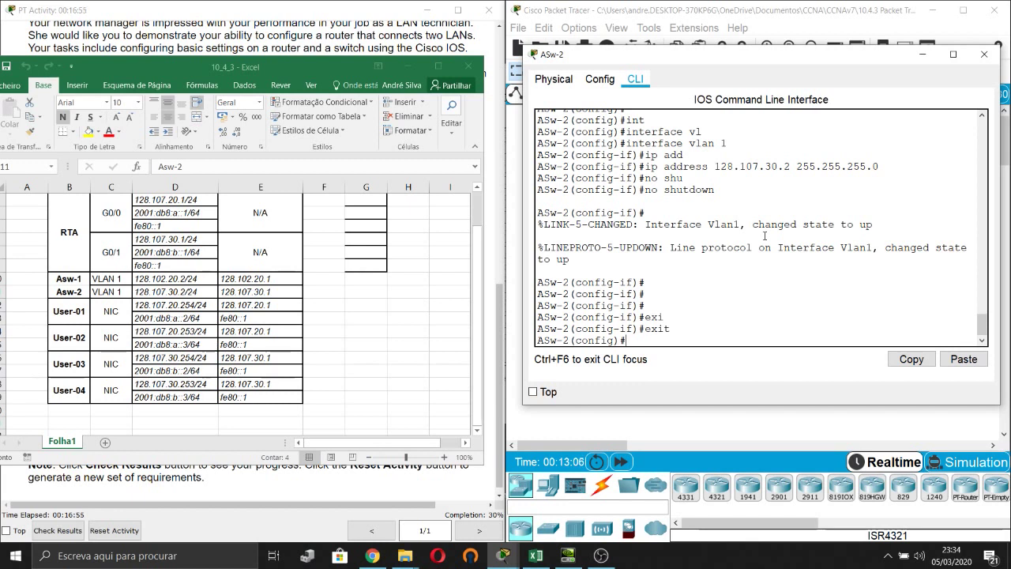
Set ASw-2's ip default-gateway to 128.107.30.1.
text(ip def)
key(Tab)
text(aul)
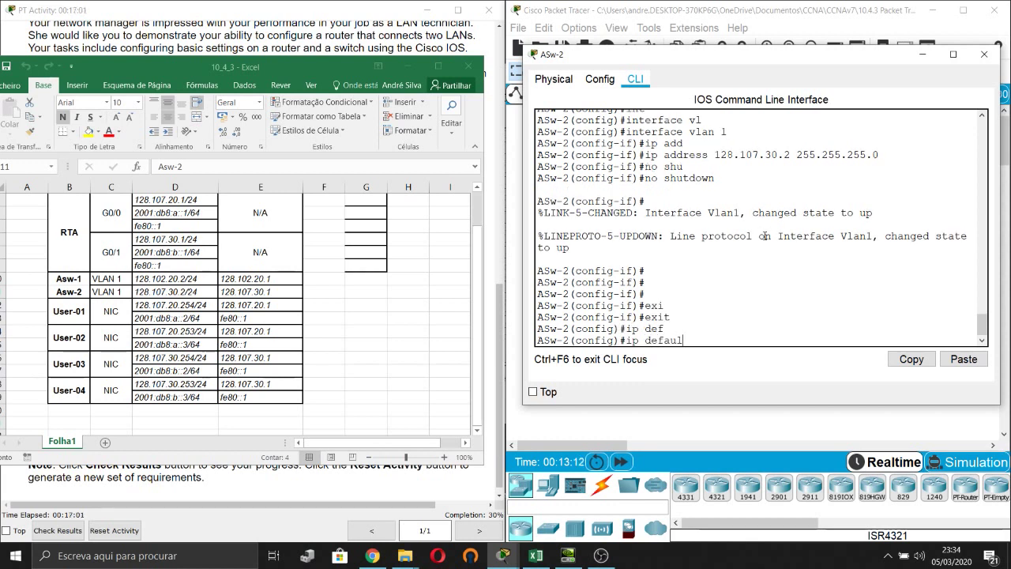
key(Tab)
key(BackSpace)
key(BackSpace)
key(BackSpace)
key(BackSpace)
key(BackSpace)
key(BackSpace)
key(BackSpace)
key(BackSpace)
key(BackSpace)
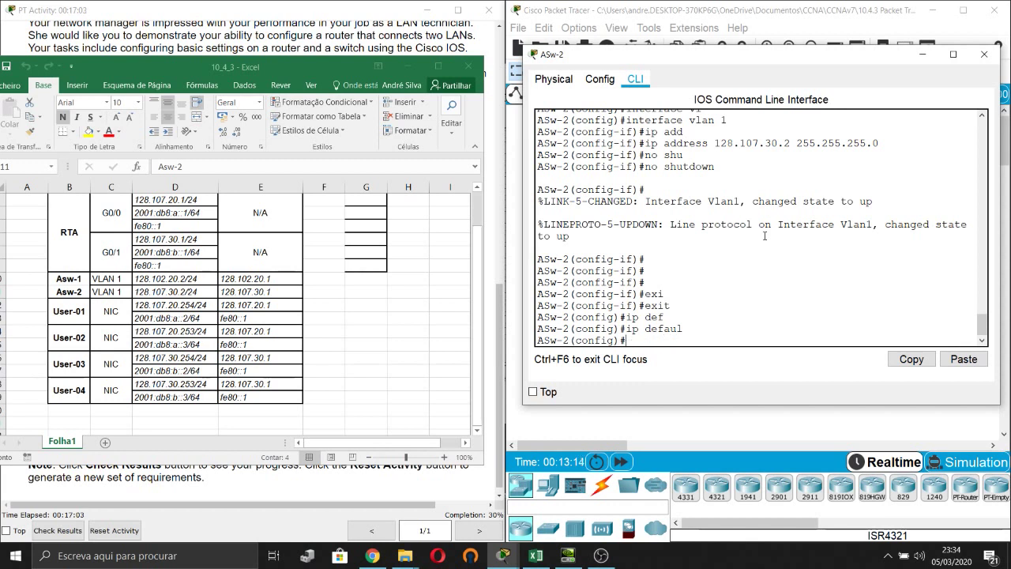
text(ip default-ga)
key(Tab)
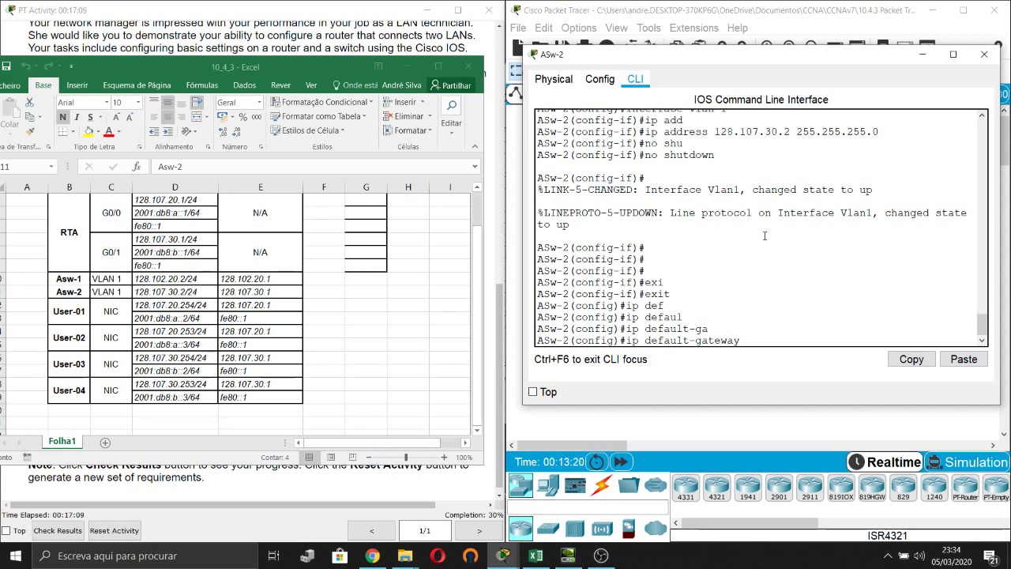
text(128.107.30.1)
key(Return)
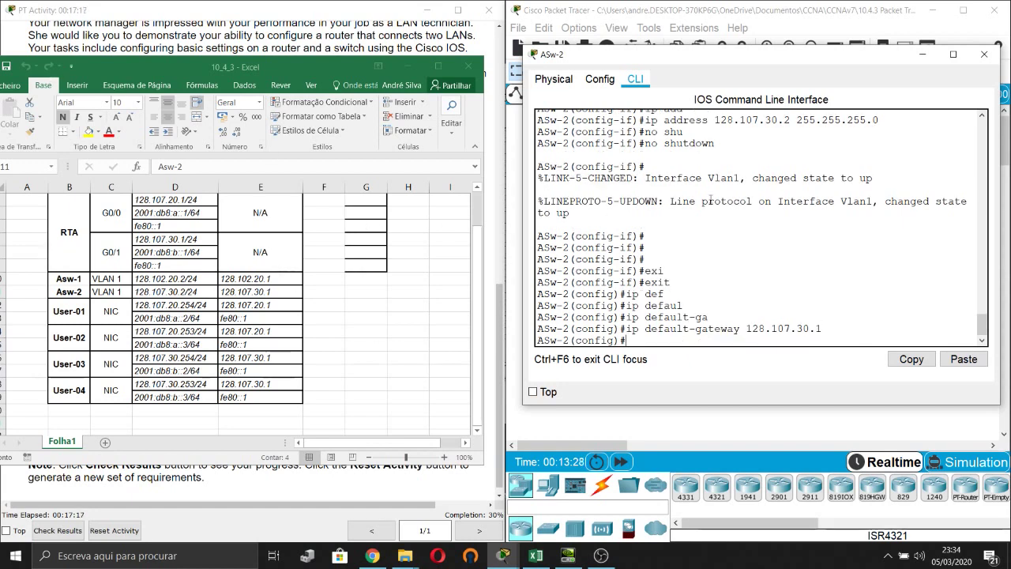
drag(855, 71, 809, 93)
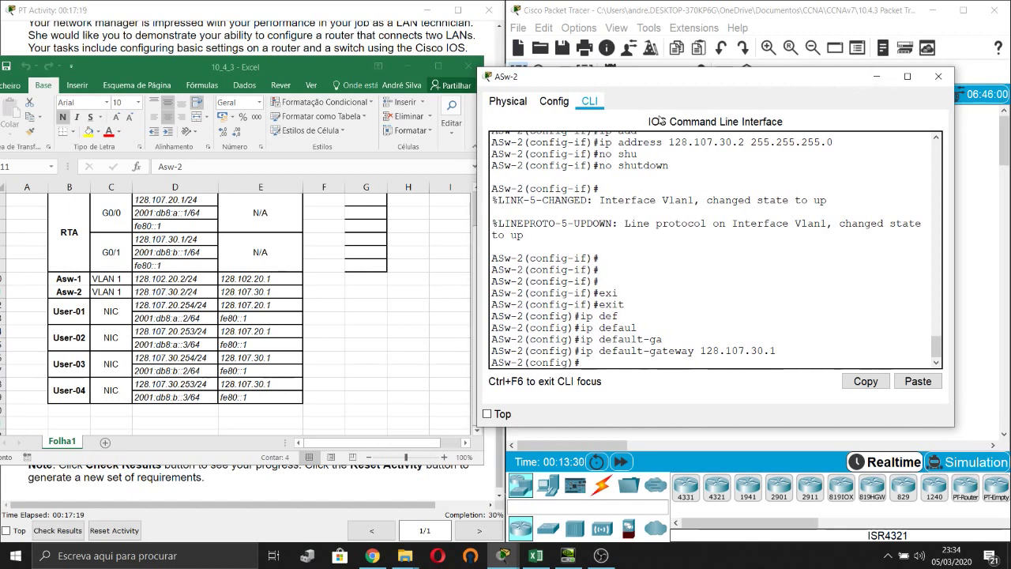
Minimize the ASw-2 console, bring up the requirements list, and mark the second switch addressing requirement.
click(876, 75)
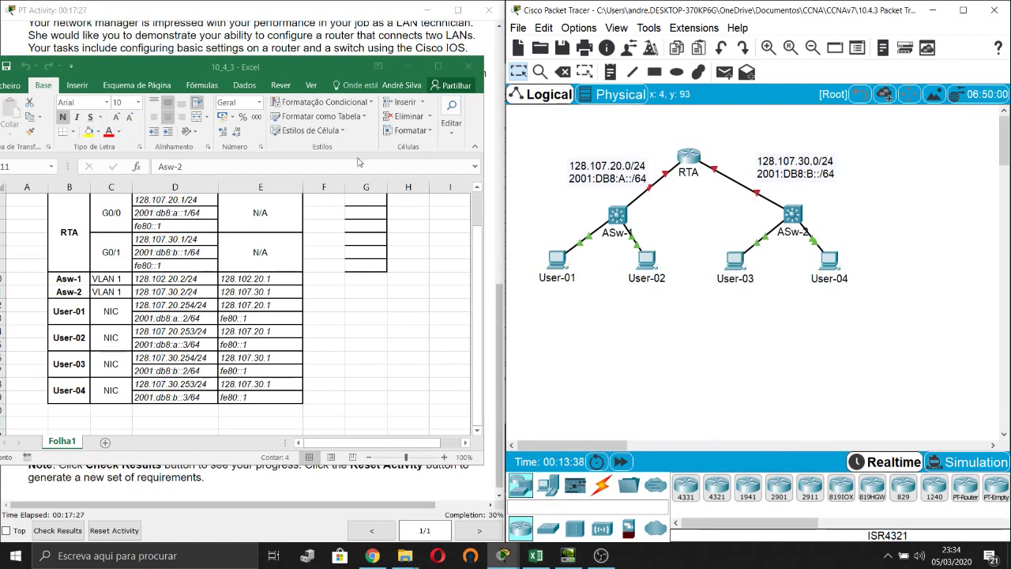
click(328, 38)
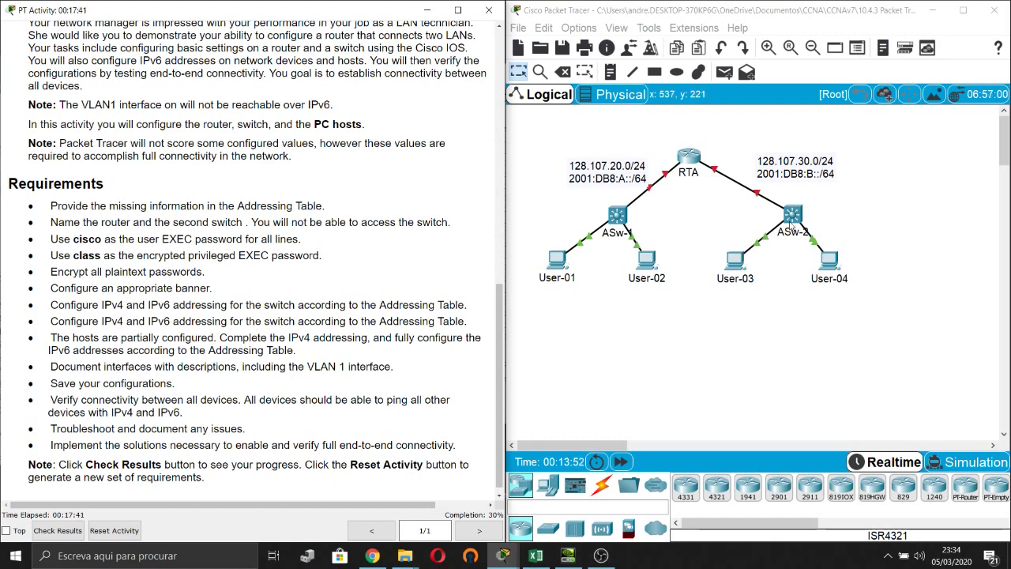
click(793, 218)
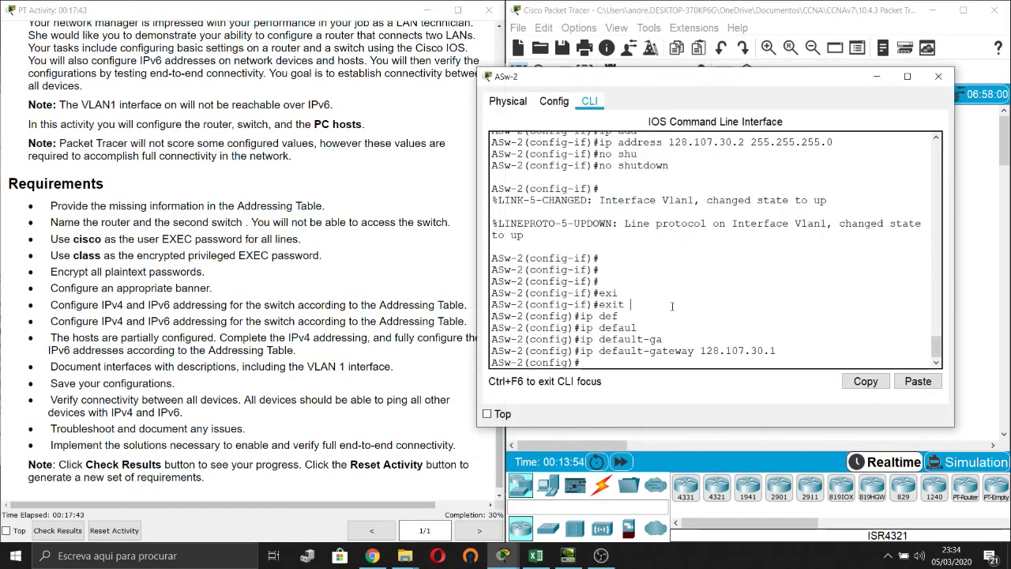
key(Return)
key(Return)
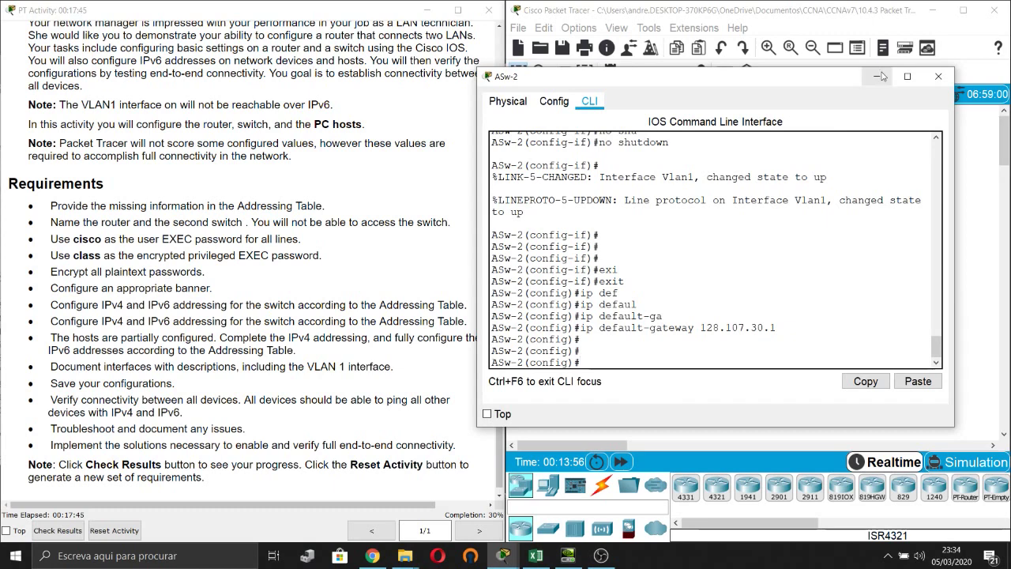
click(879, 76)
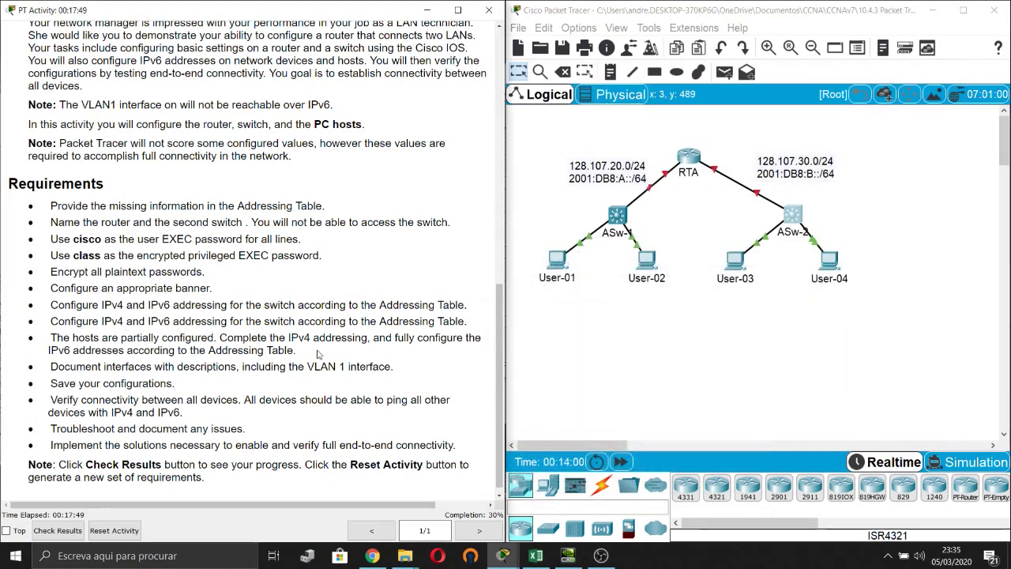
drag(50, 321, 466, 321)
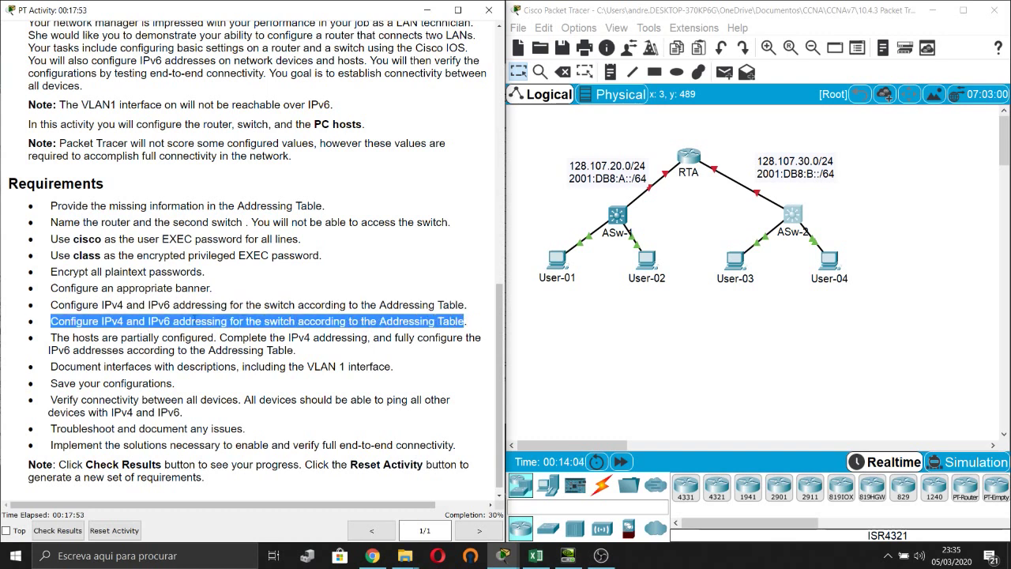
click(61, 330)
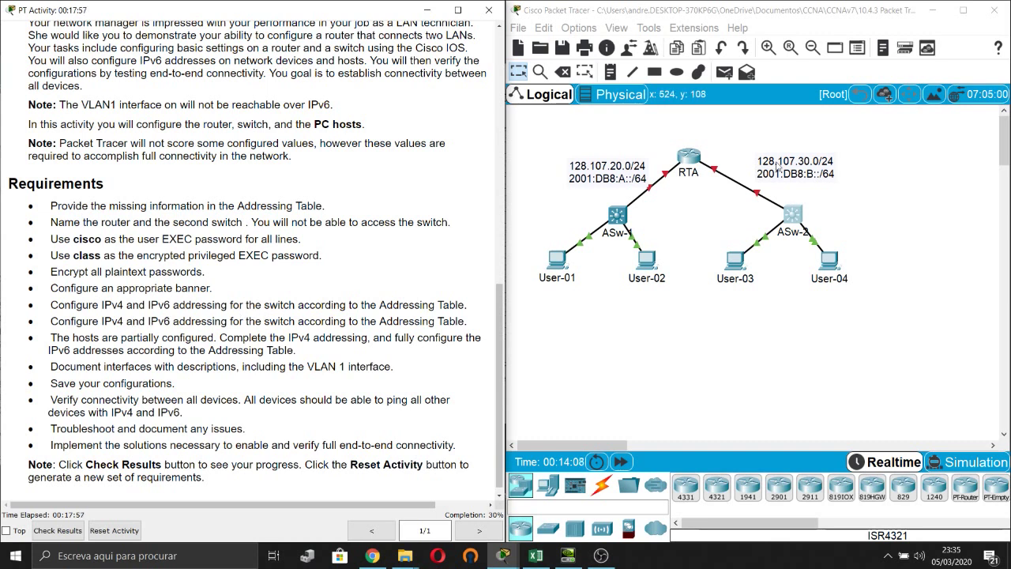
click(696, 379)
Open RTA's CLI and check the addressing table for RTA's G0/0 addresses.
click(694, 163)
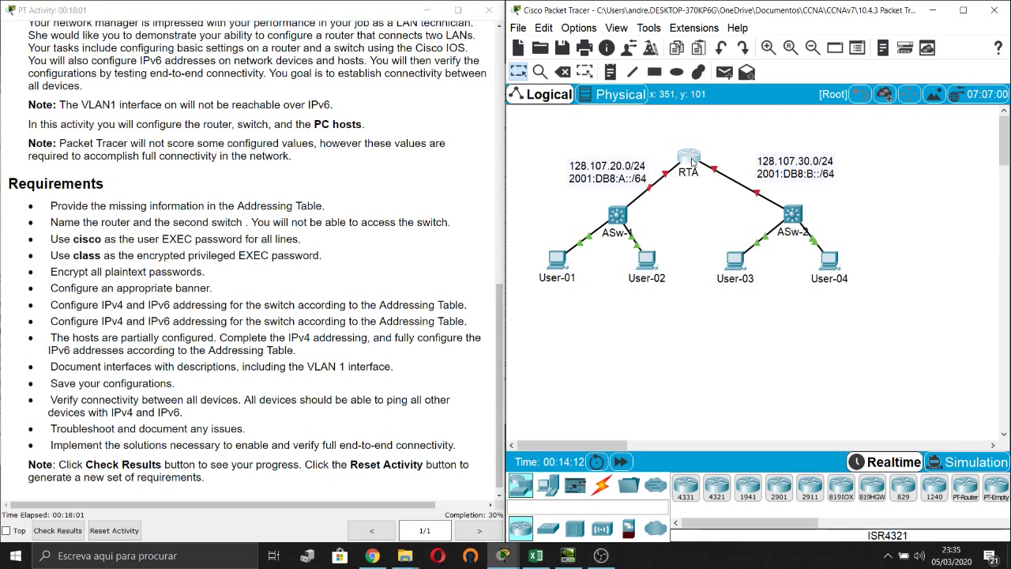
drag(641, 79, 773, 101)
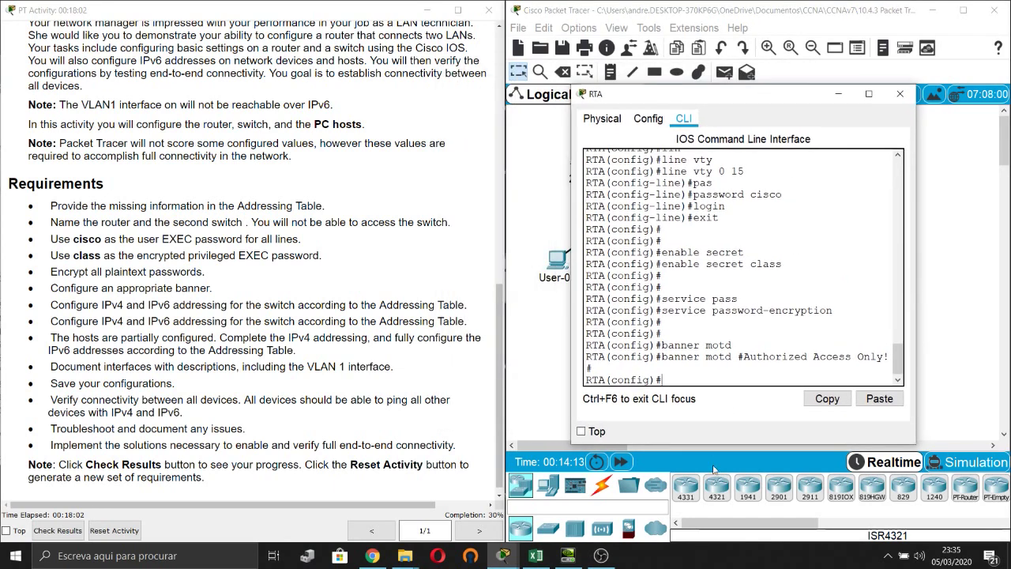
click(535, 555)
click(361, 350)
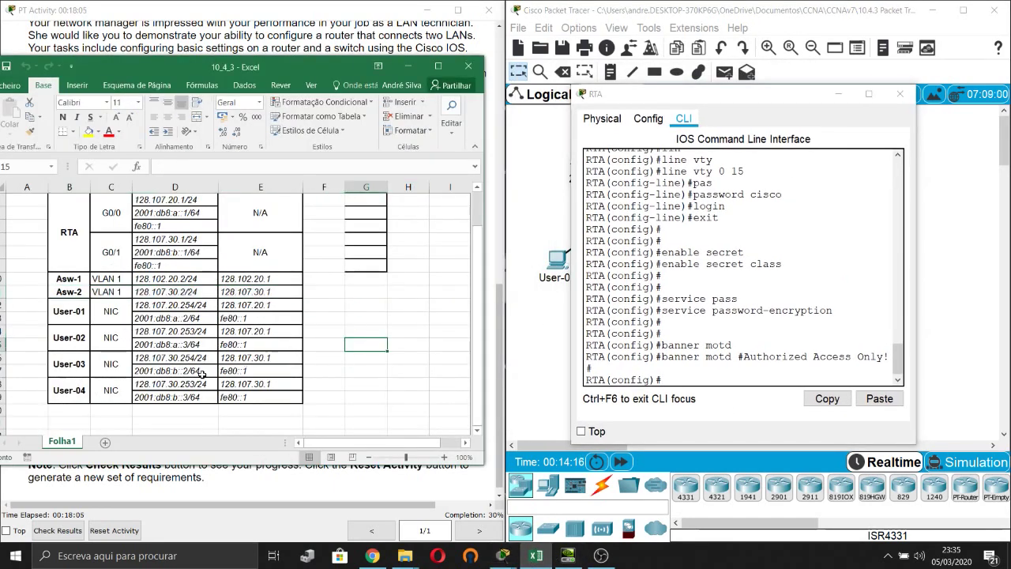
scroll(202, 376, up, 2)
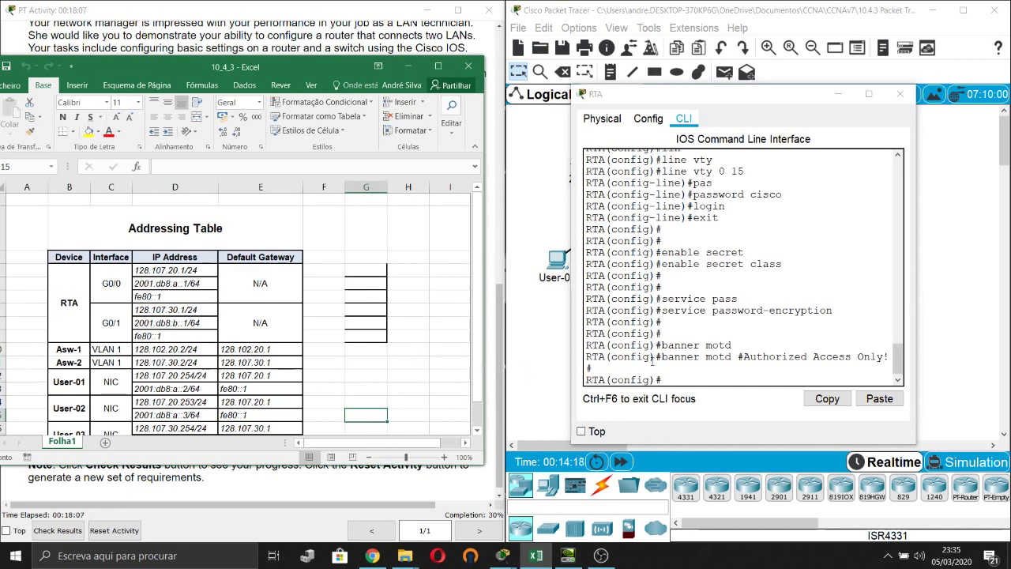
click(745, 330)
Assign RTA's GigabitEthernet0/0 the IPv4 address 128.107.20.1 255.255.255.0.
key(Return)
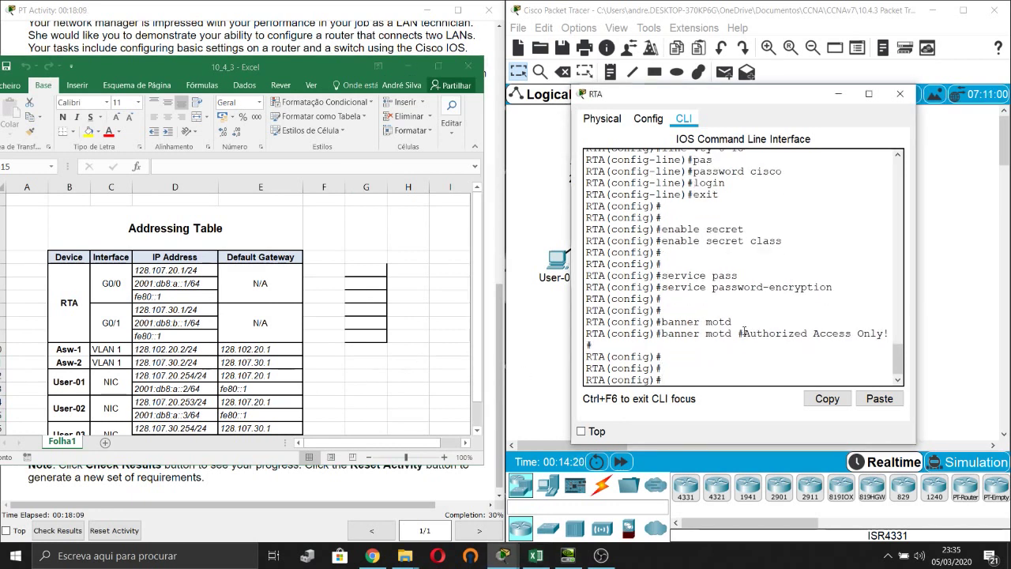
text(inter)
key(Tab)
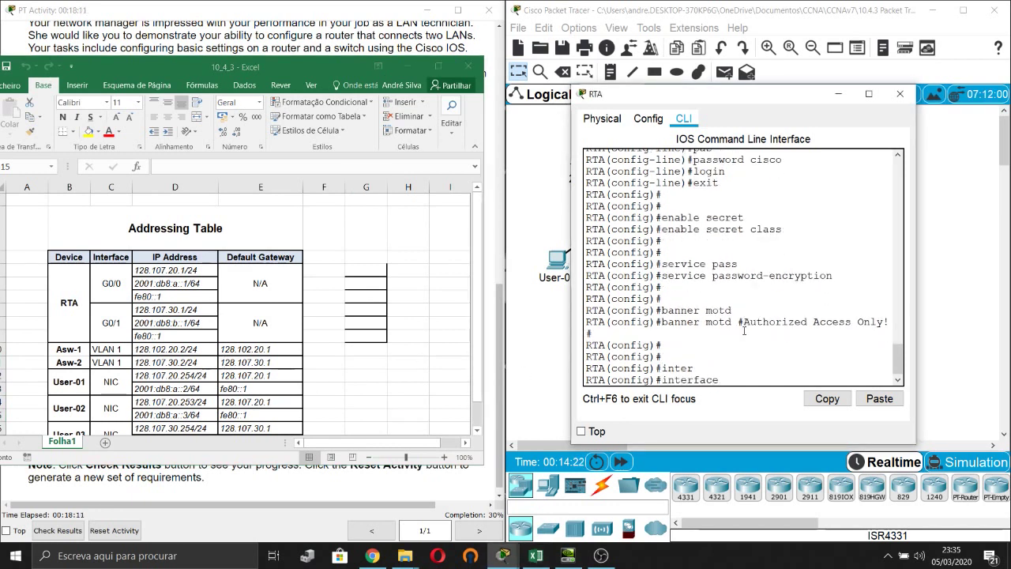
text(gi)
key(Tab)
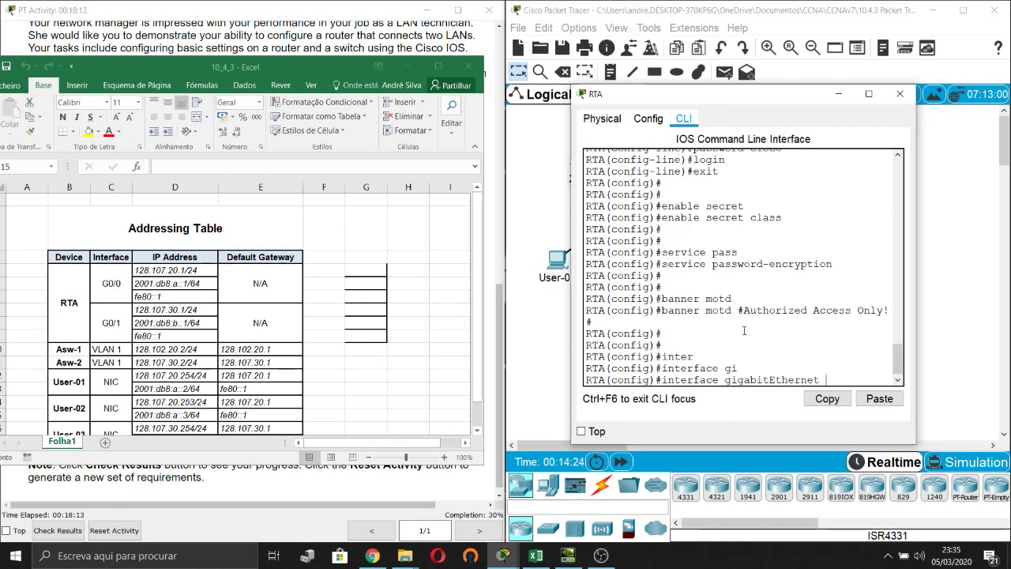
text(0/0)
key(Return)
text(ip)
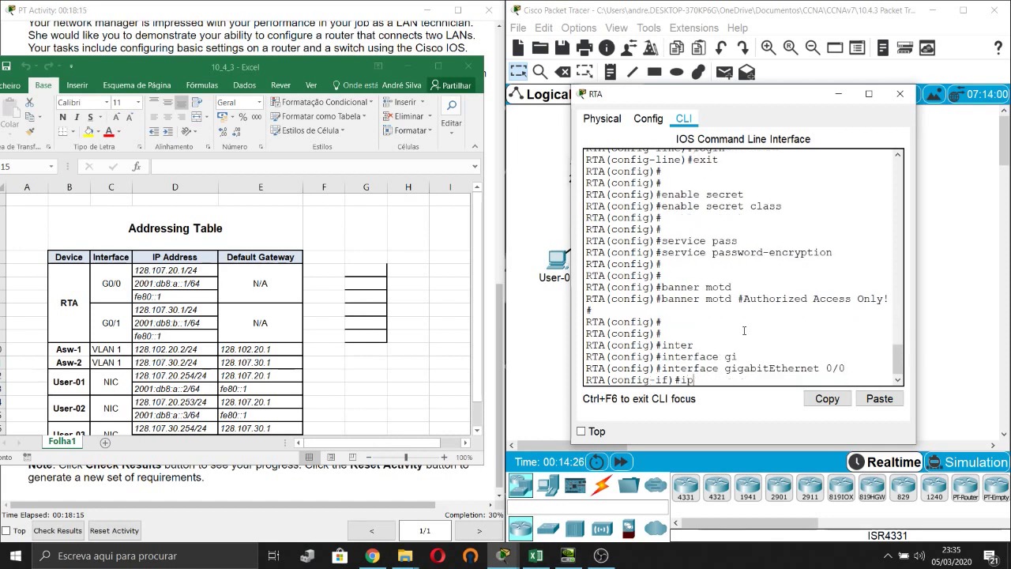
text( add)
key(Tab)
text(128.)
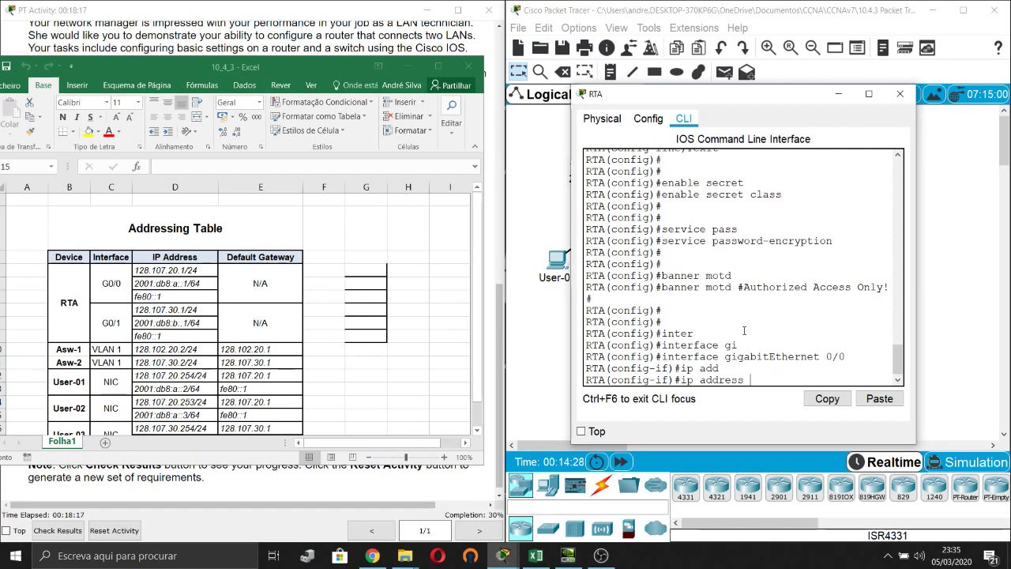
text(107.20.1 255.255.255)
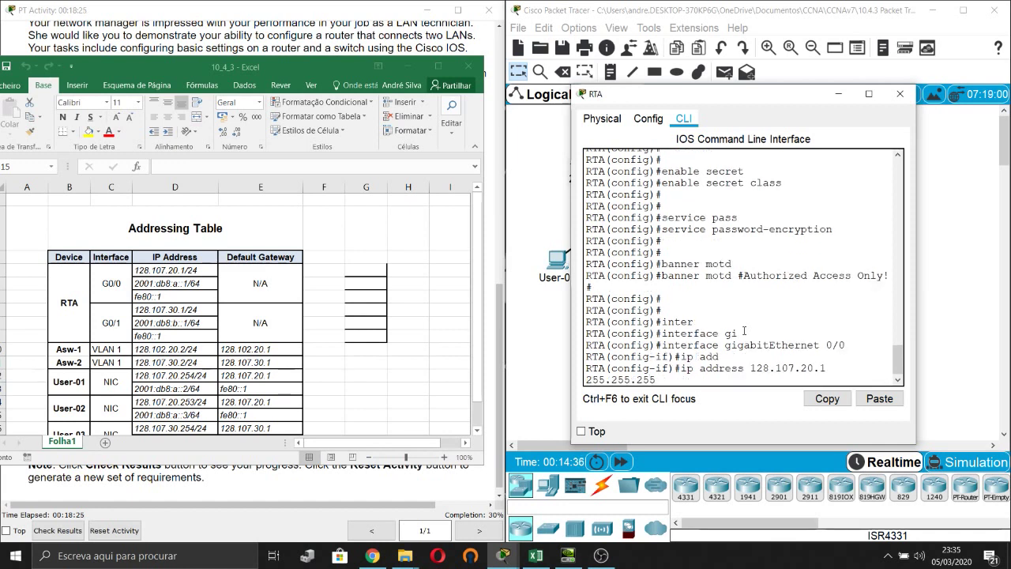
text(.0)
drag(917, 308, 1003, 304)
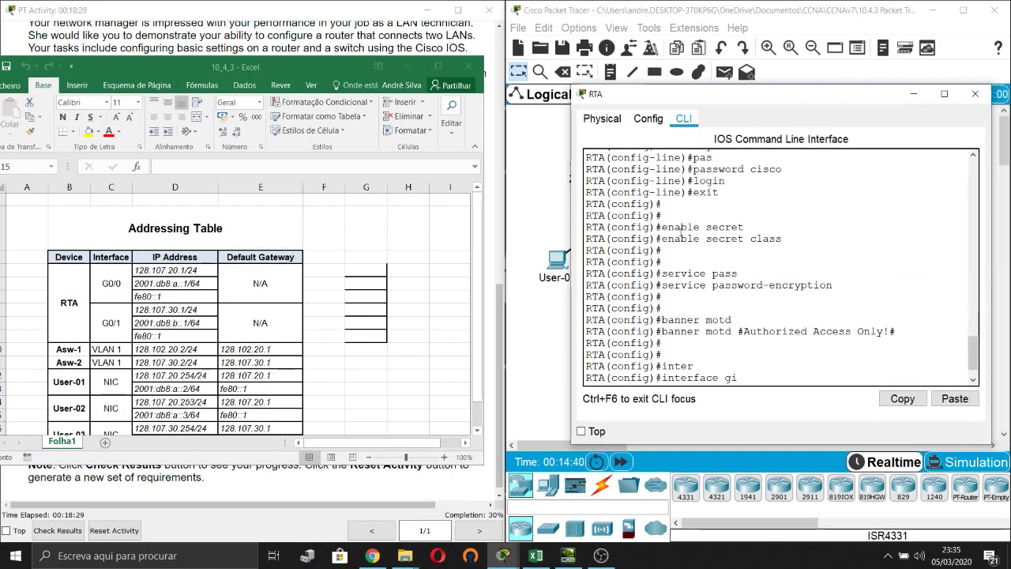
drag(572, 272, 523, 274)
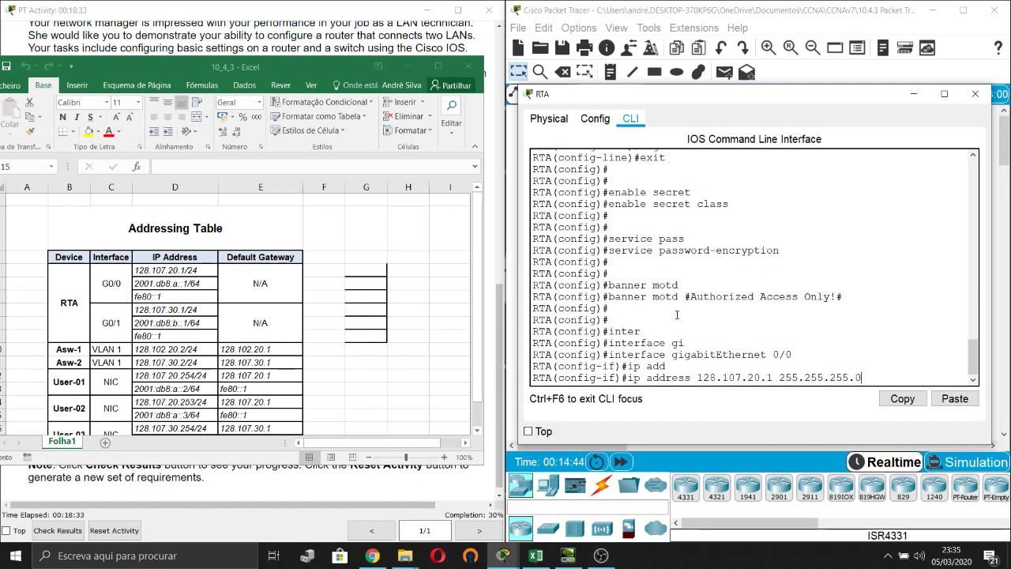
key(Return)
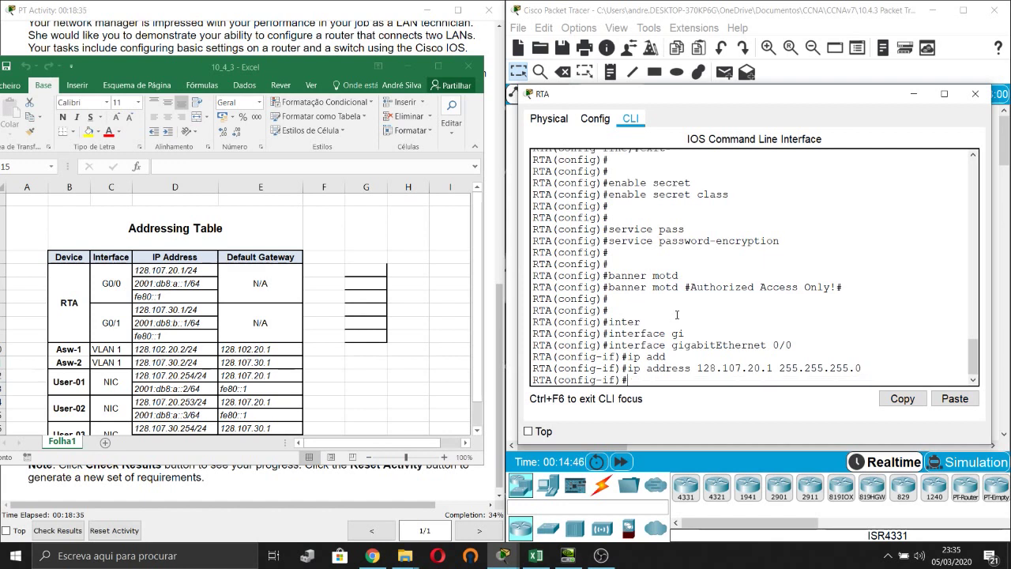
Add IPv6 address 2001:DB8:A::1/64 and link-local fe80::1 to G0/0.
text(ipv6 add)
key(Tab)
text(2)
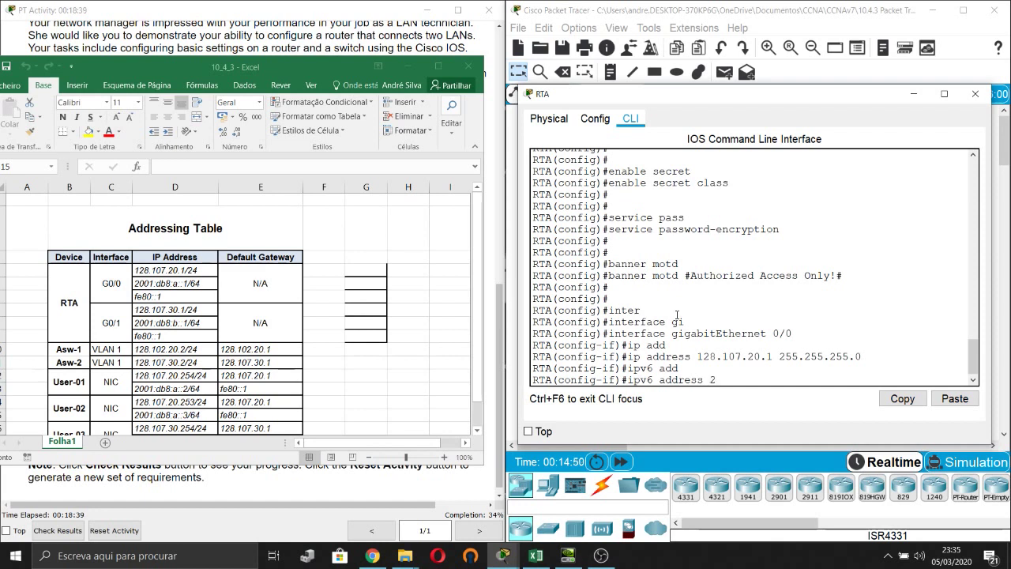
text(001:DB)
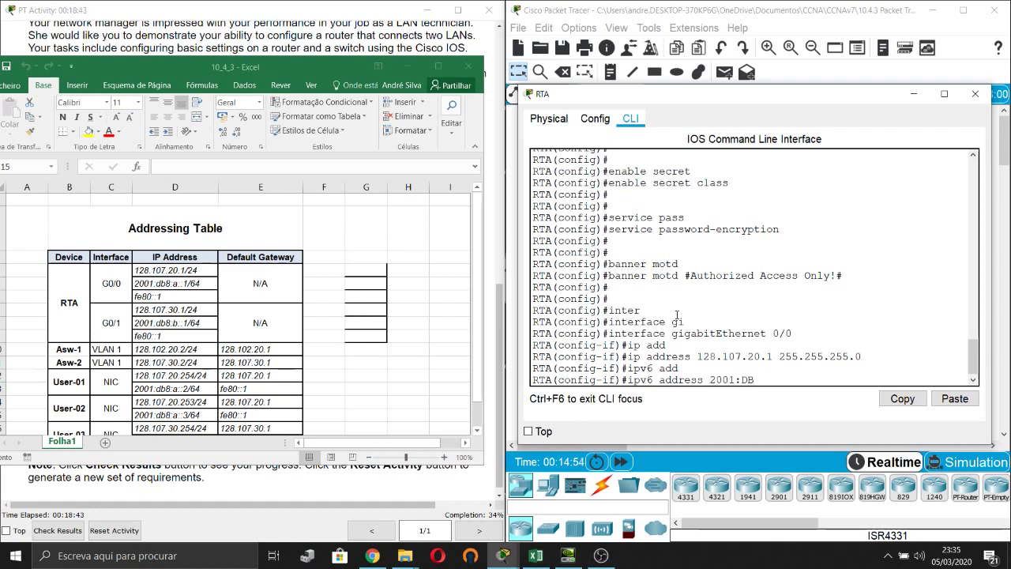
text(8:A::1/64)
key(Return)
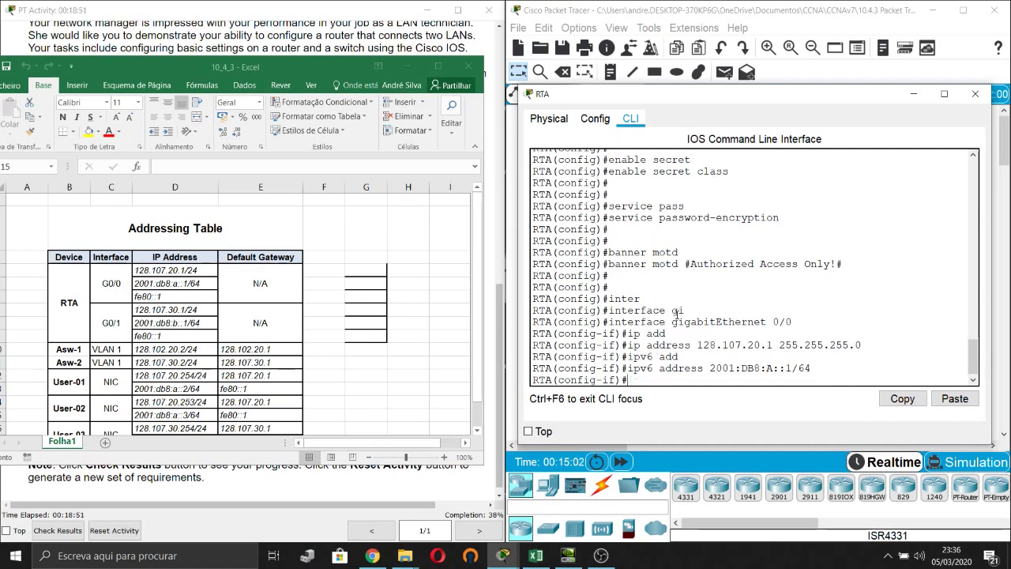
text(IPV6 ADD)
key(Tab)
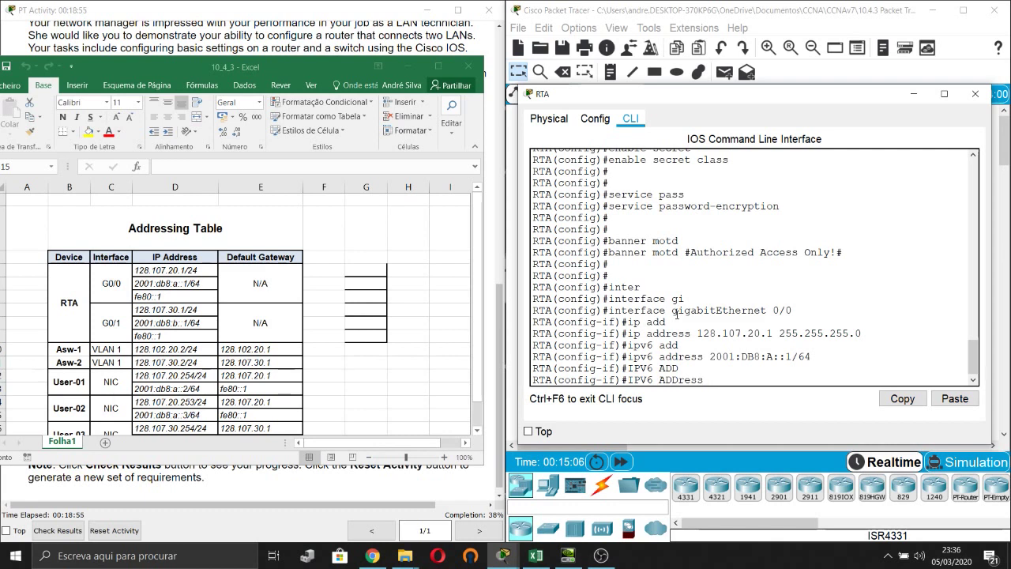
text(fe80::1 lin)
key(Tab)
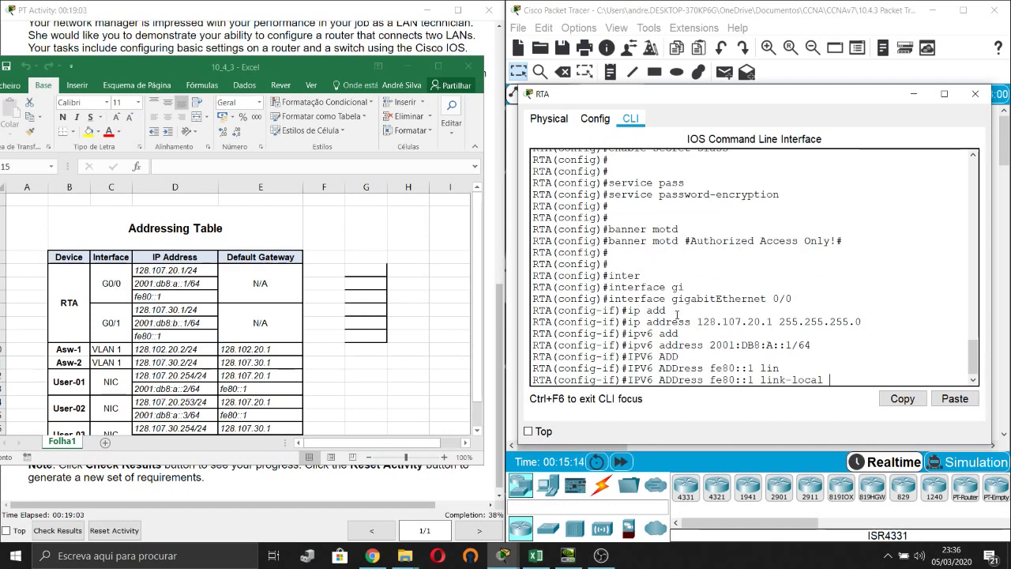
key(Return)
key(Return)
key(Return)
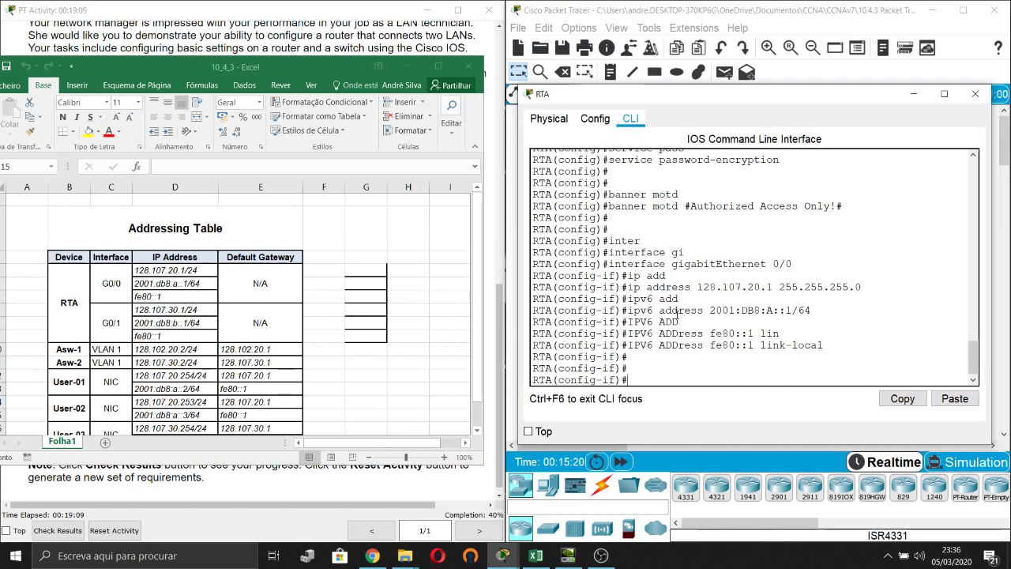
Bring G0/0 up with no shutdown and exit interface configuration.
text(no shu)
key(Tab)
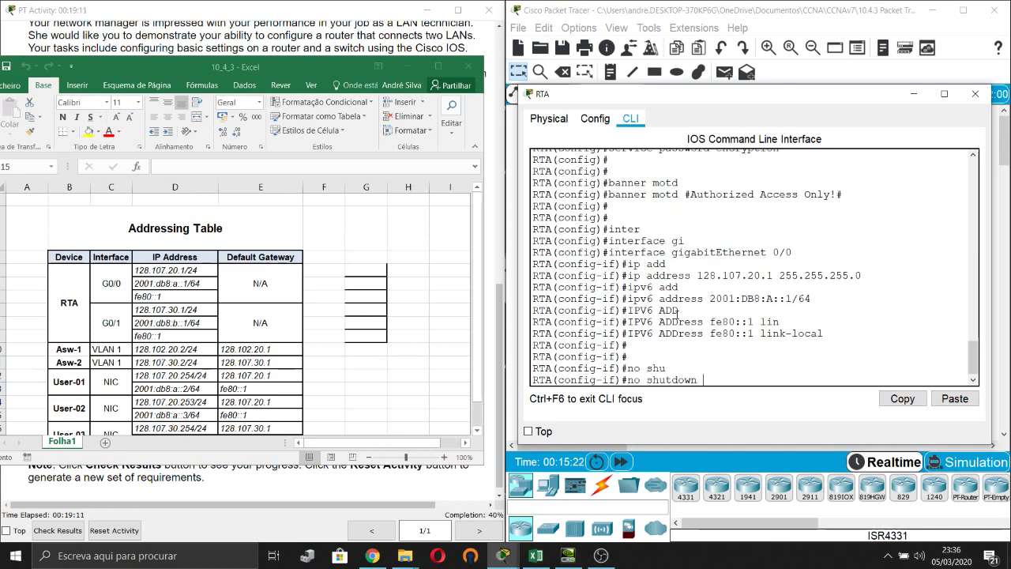
key(Return)
key(Return)
key(Return)
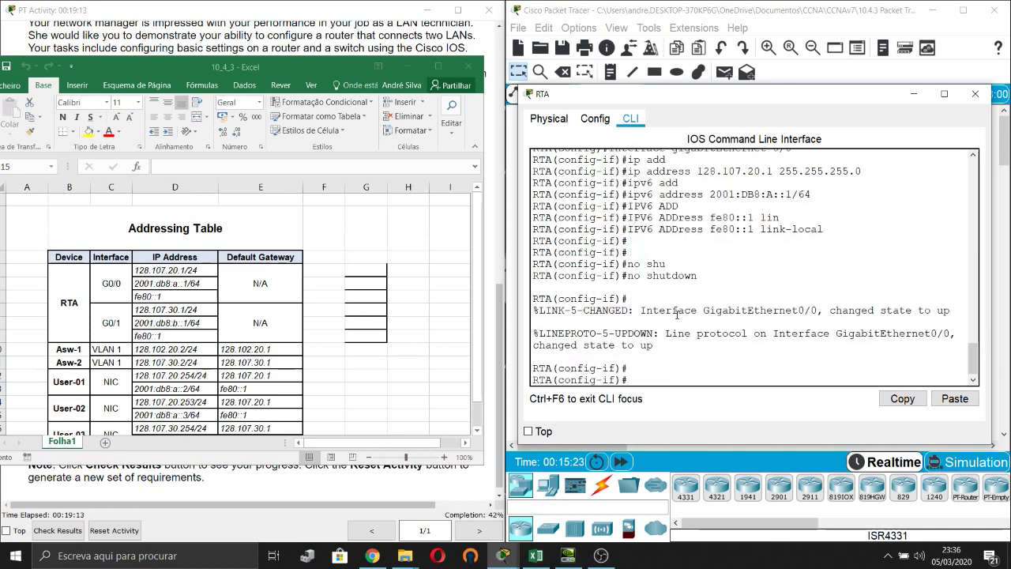
key(Return)
text(exi)
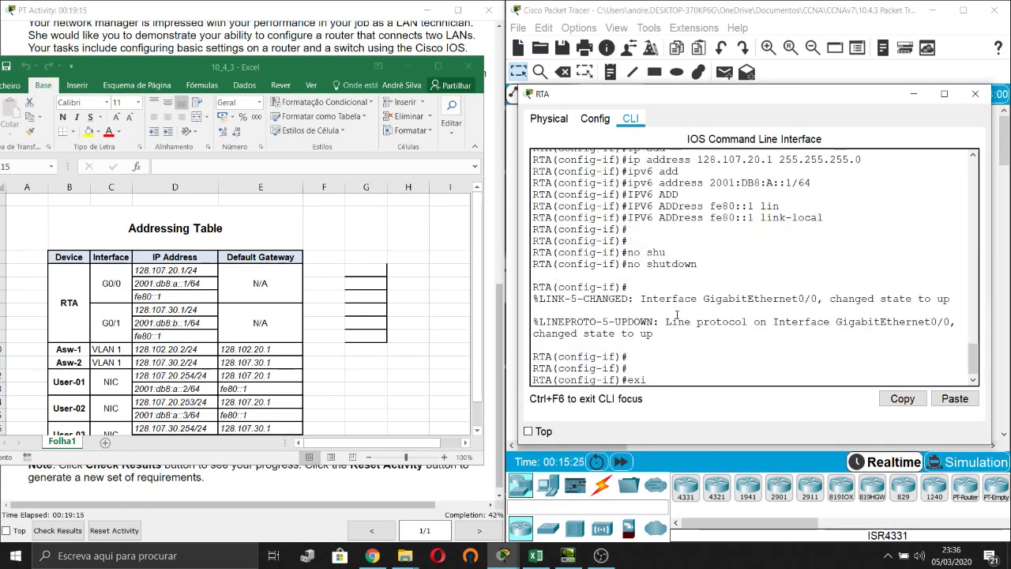
key(Tab)
key(Return)
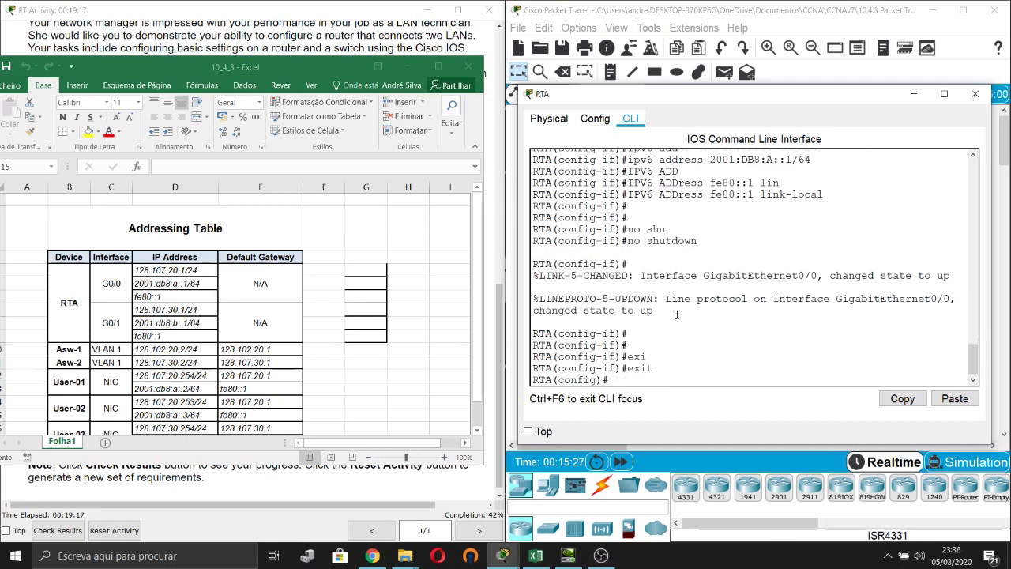
On RTA's GigabitEthernet0/1, assign IPv4 address 128.107.30.1 255.255.255.0.
text(int)
key(Tab)
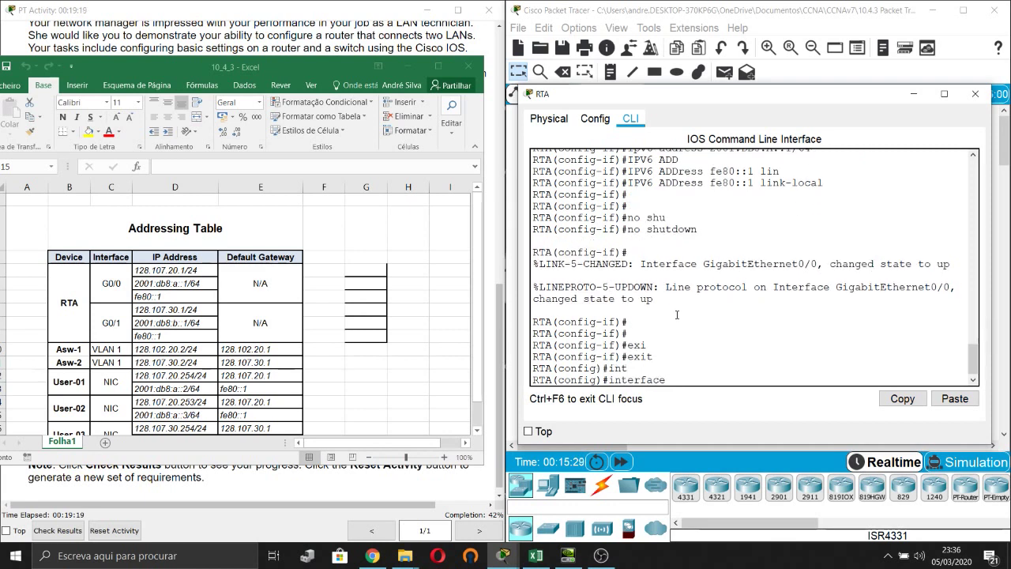
text(gi)
key(Tab)
text(0/1)
key(Return)
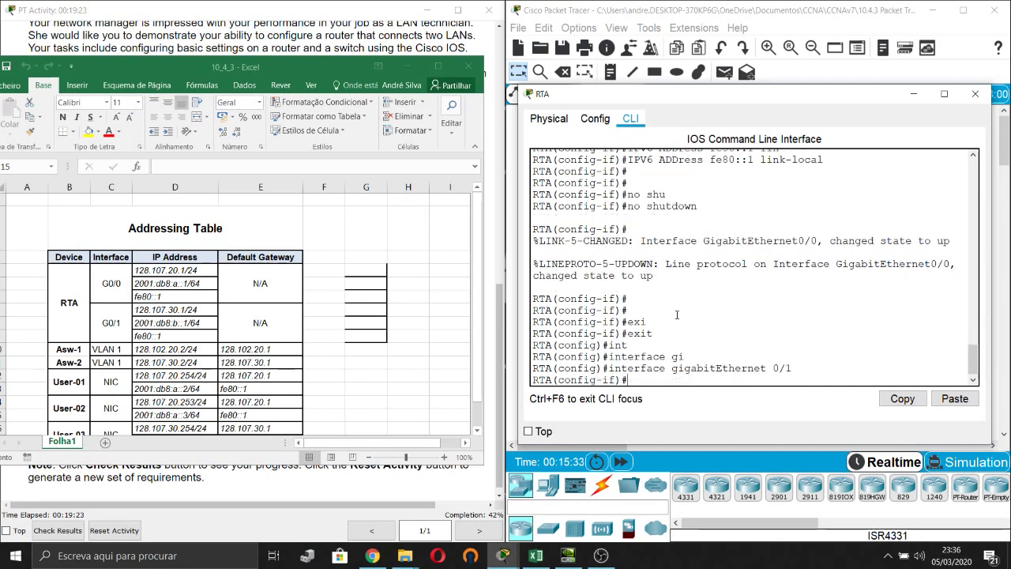
text(ipv add)
key(Tab)
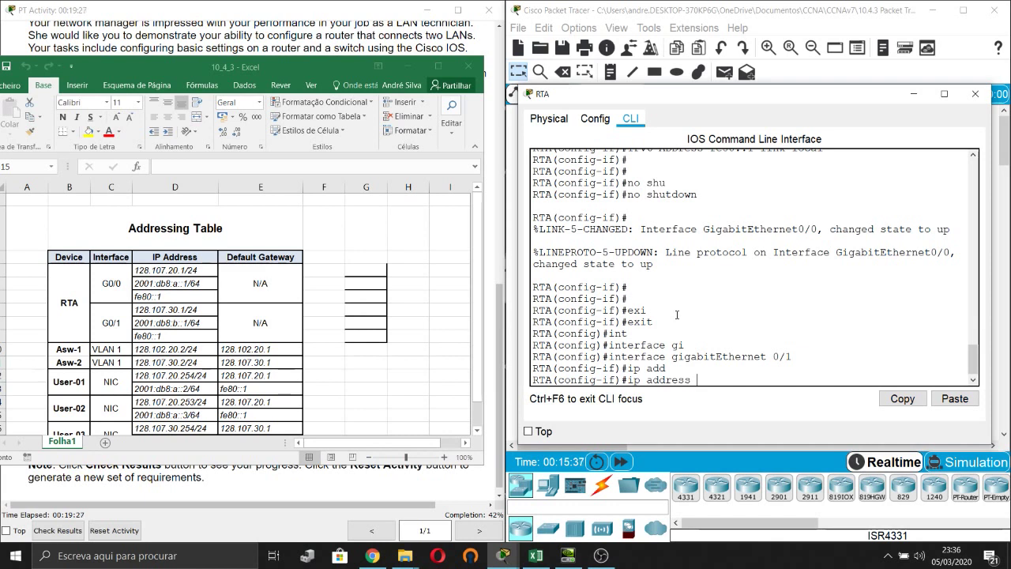
text(128.107.30)
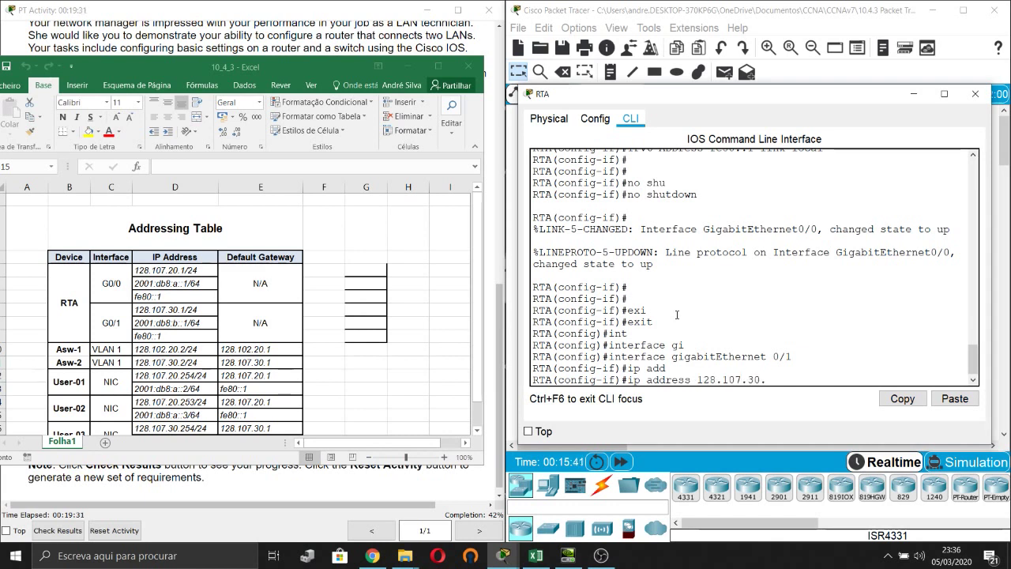
text(.1 255.255.255.0)
key(Return)
Add the global IPv6 address 2001:db8:b::1/64 to G0/1.
text(ipv6)
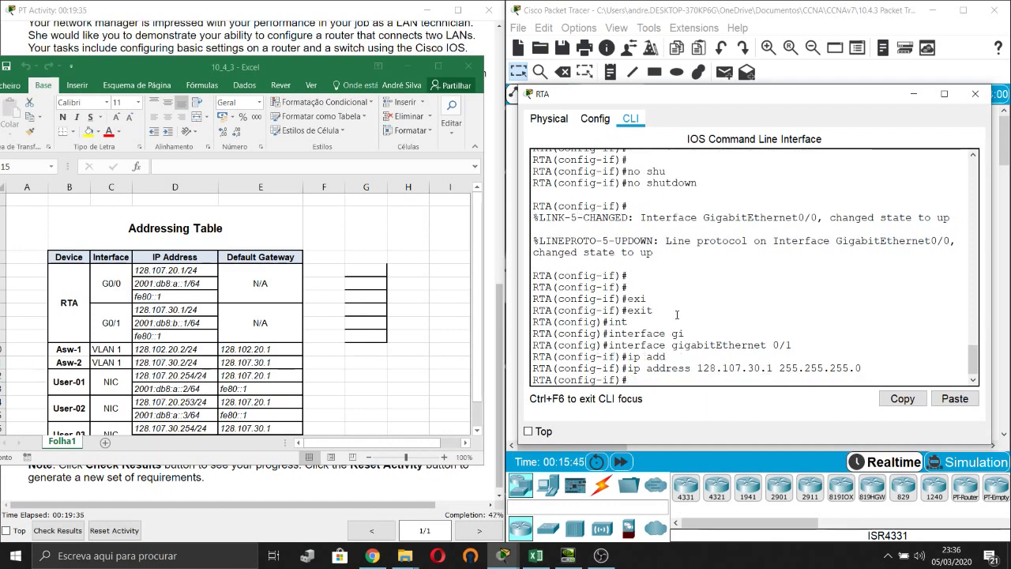
key(Tab)
text(add)
key(Tab)
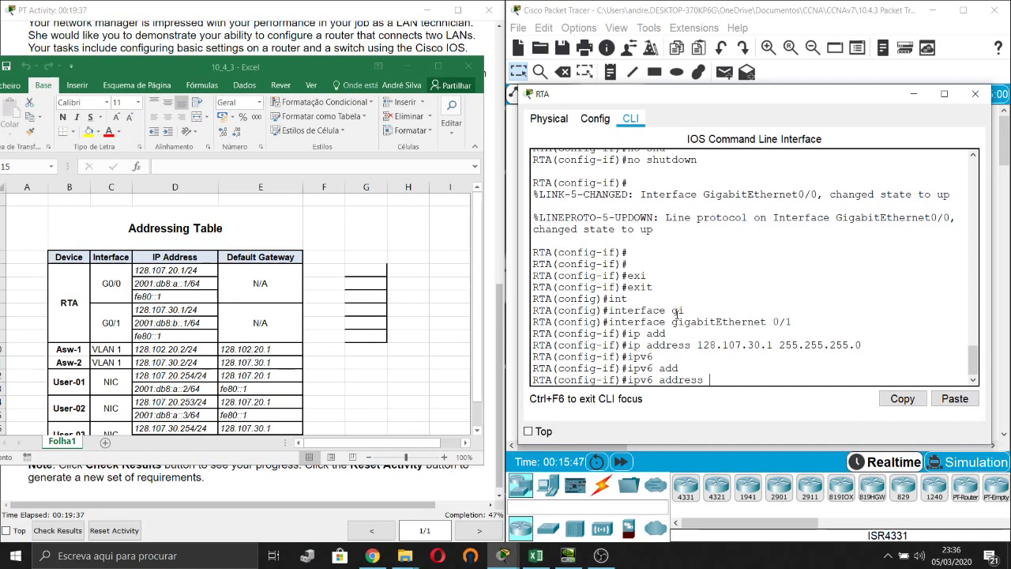
text(2001:db8:b::1/64)
key(Return)
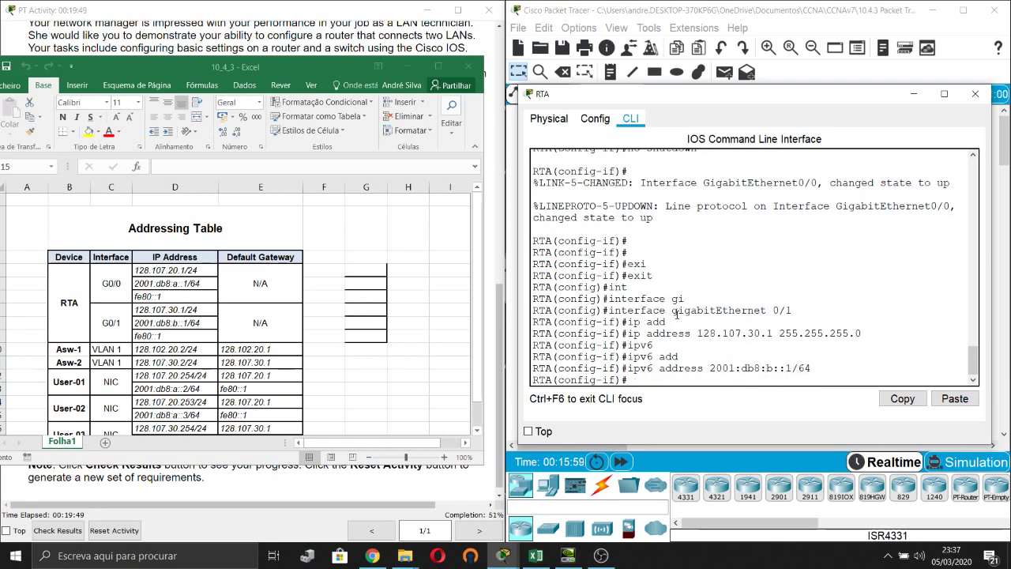
Give G0/1 the link-local IPv6 address fe80::1.
text(ipv6)
key(Tab)
text(add)
key(Tab)
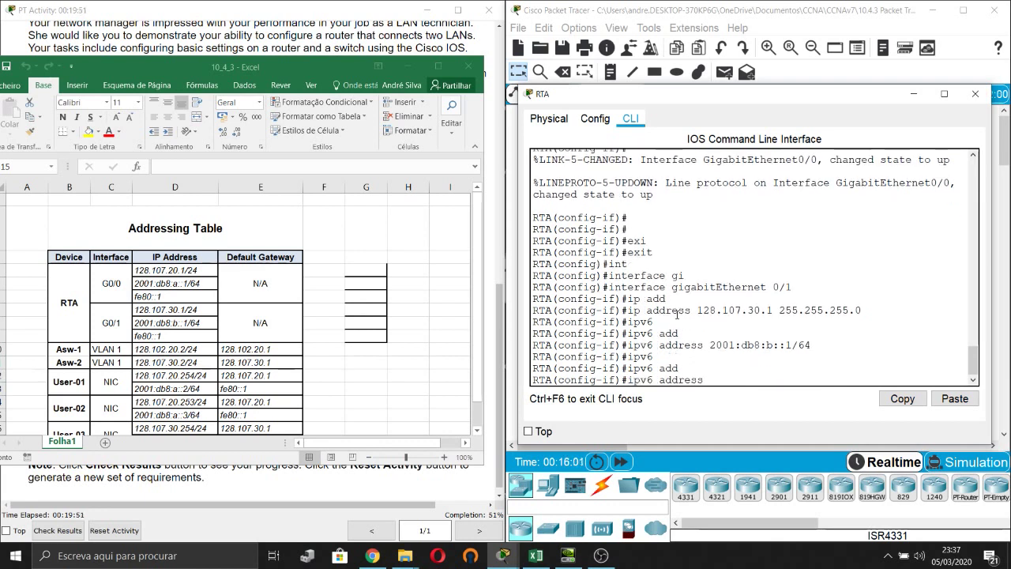
text(fe80::1 link)
key(Tab)
key(Return)
key(Return)
key(Return)
Enable G0/1 with no shutdown, exit to global config and run do show run.
text(no shu)
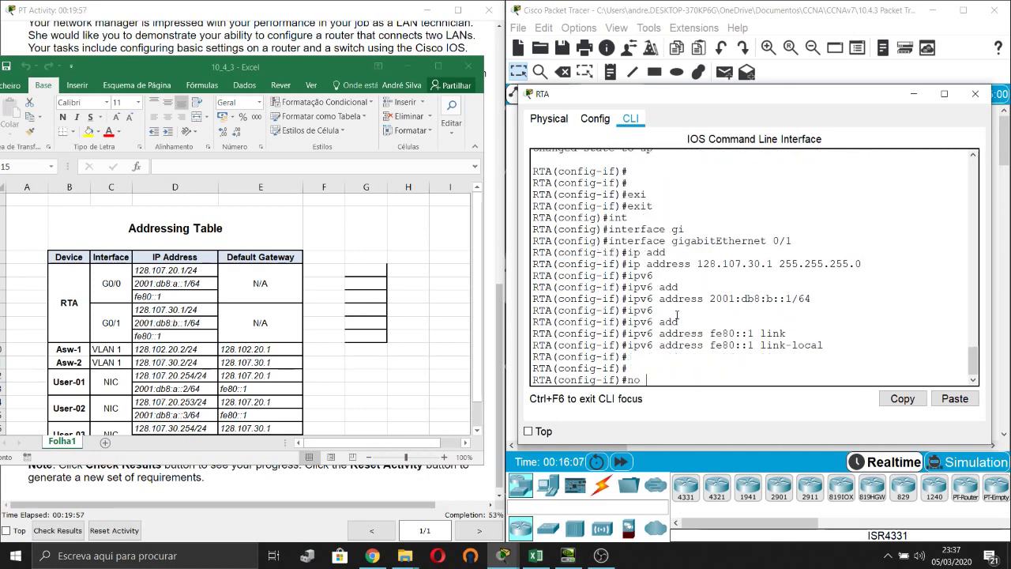
key(Tab)
key(Return)
key(Return)
key(Return)
key(Return)
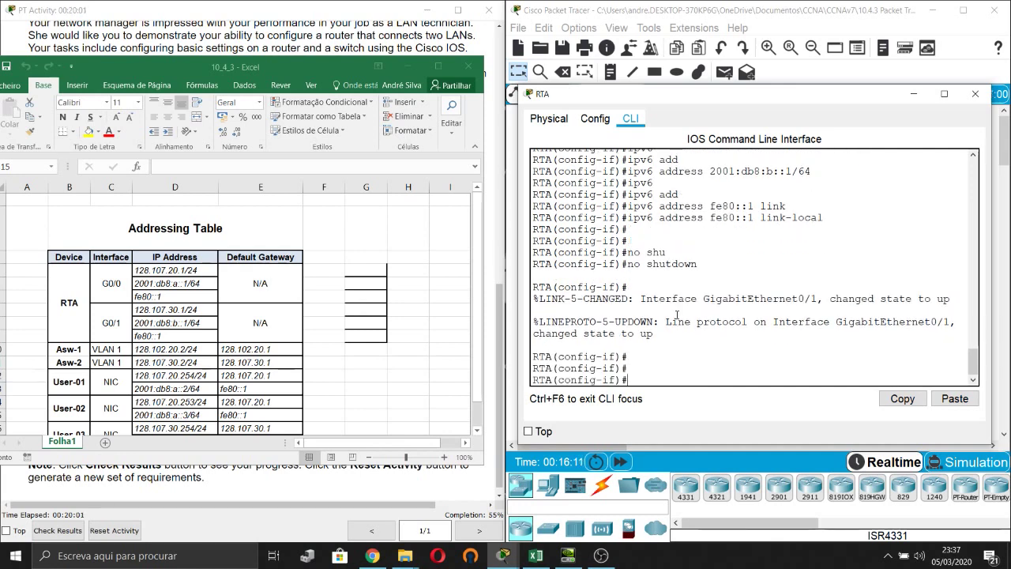
text(exi)
key(Tab)
key(Return)
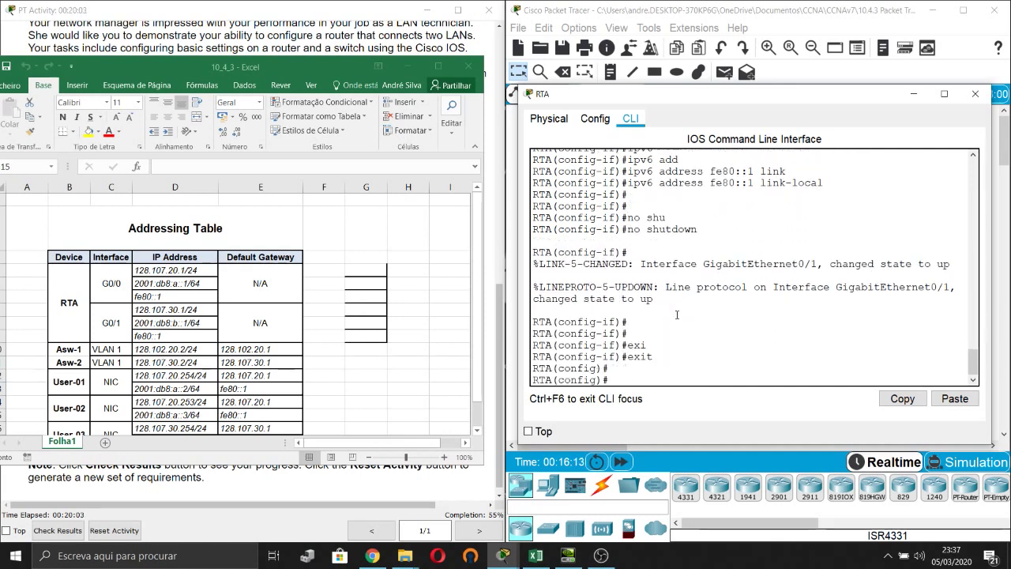
text(do show run)
key(Return)
Page through RTA's running configuration, checking the G0/0 IPv4 and IPv6 address lines.
key(space)
key(space)
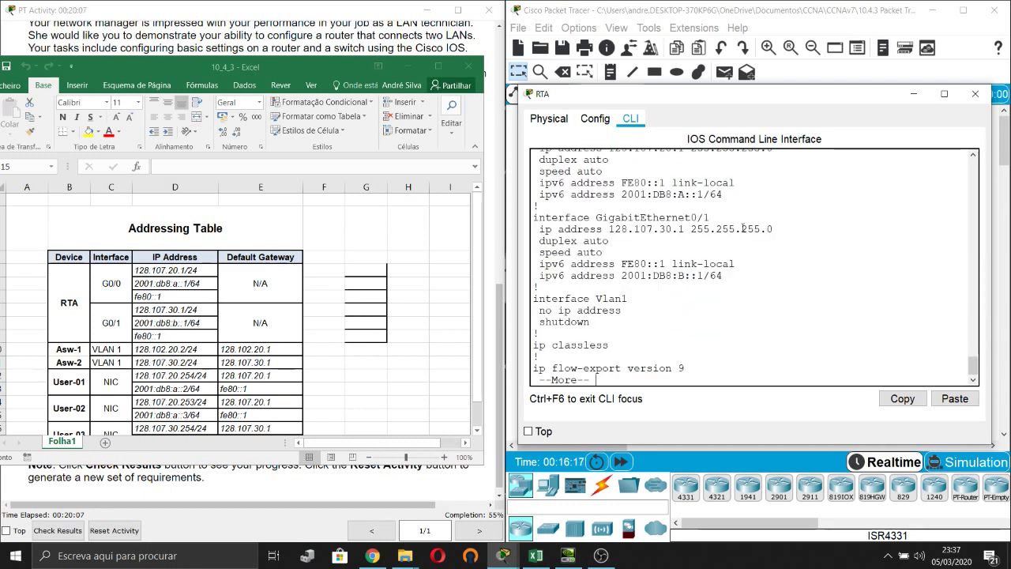
scroll(743, 228, up, 1)
drag(534, 175, 697, 195)
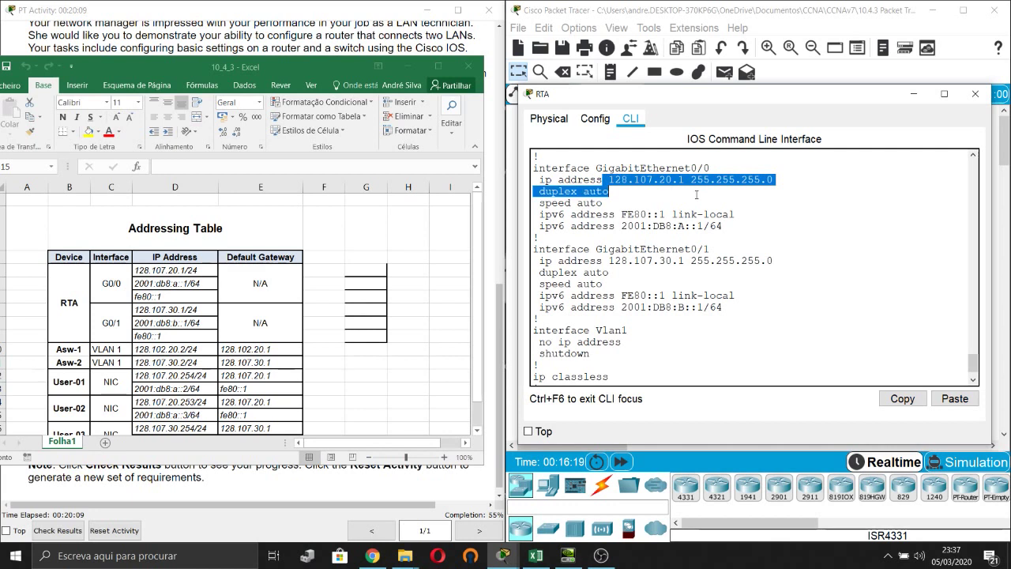
click(710, 212)
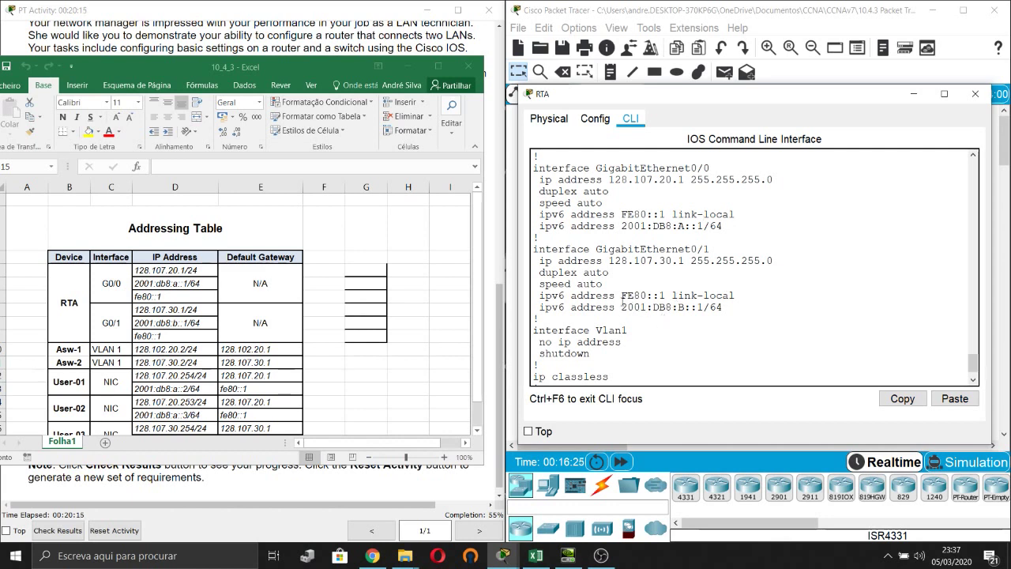
drag(623, 305, 662, 308)
click(733, 319)
key(Return)
key(Return)
key(Return)
Run do show ip int brief and do show ipv6 int brief, then close RTA's window.
text(do)
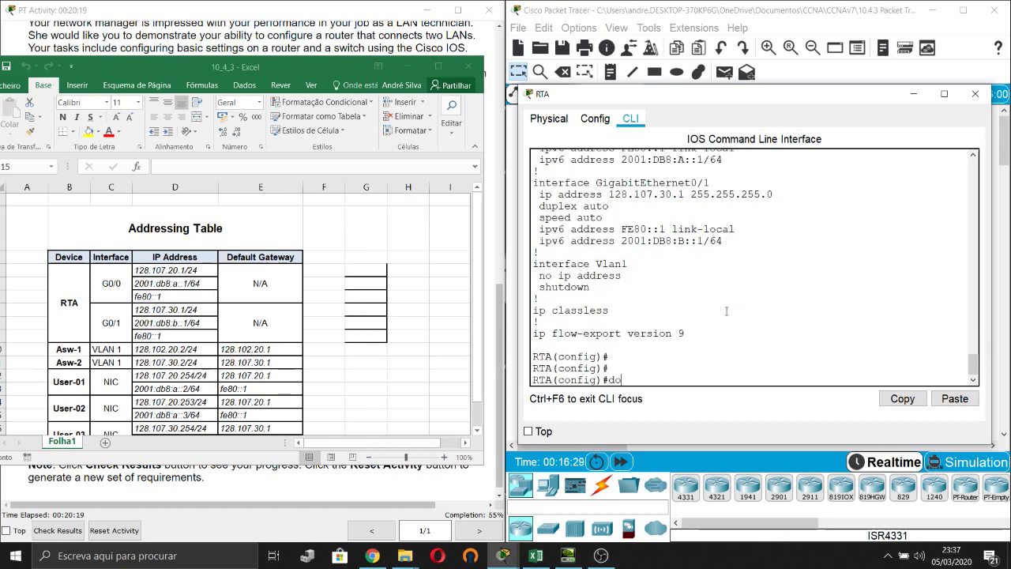
text( show ip int brie)
key(ctrl+u)
text(f)
key(Return)
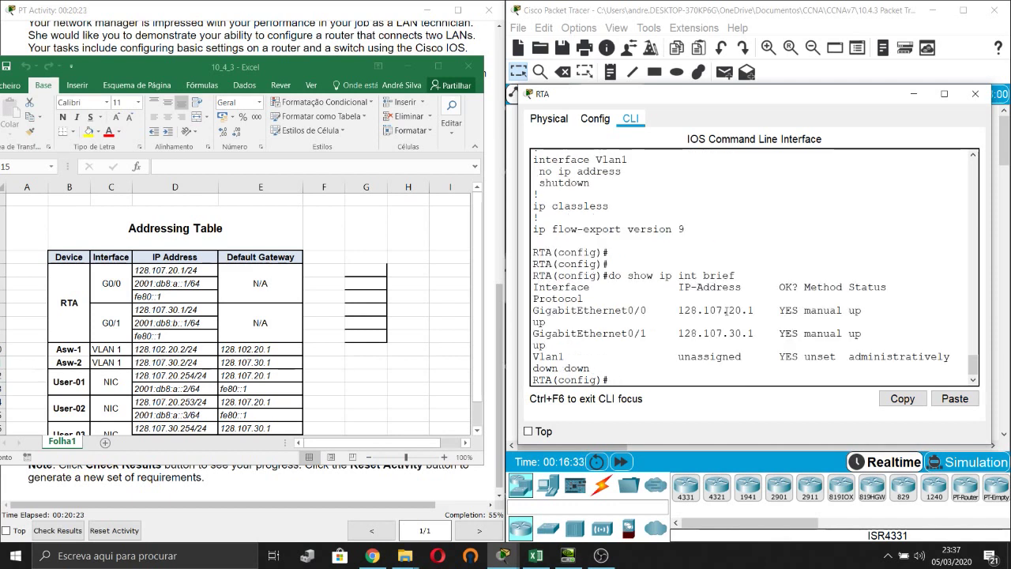
key(Up)
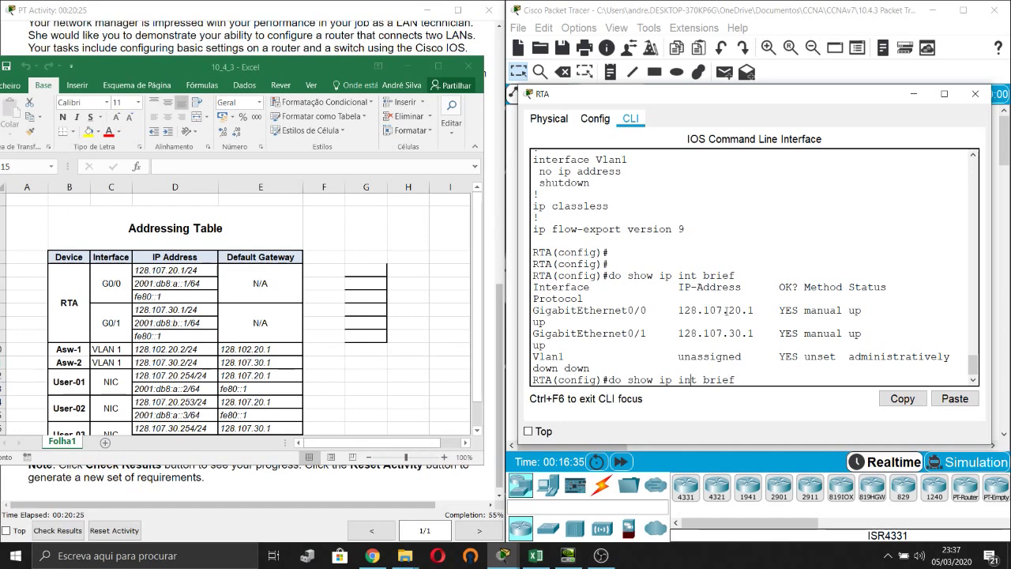
text(v6)
key(Return)
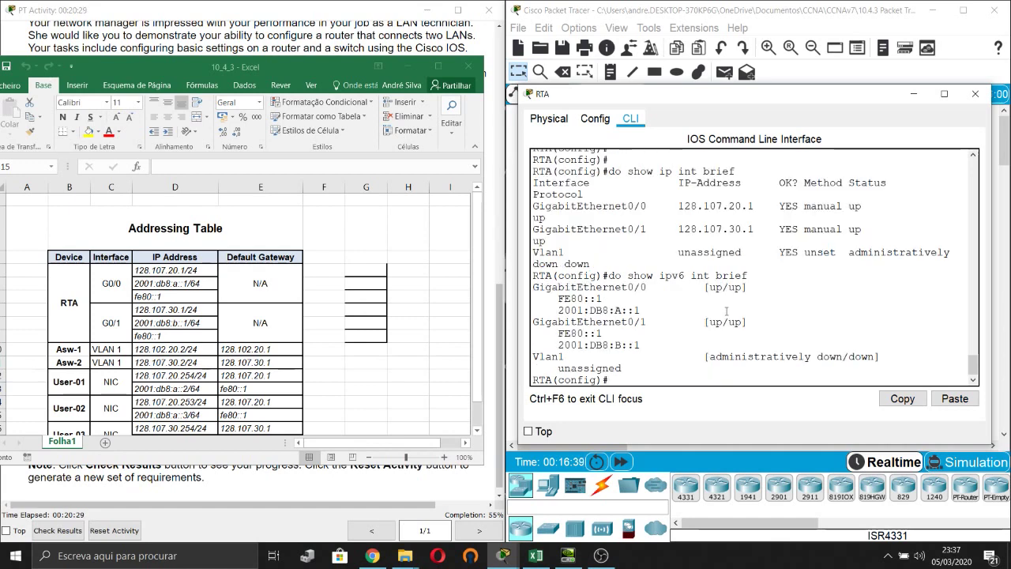
key(Return)
key(Return)
key(Return)
key(Return)
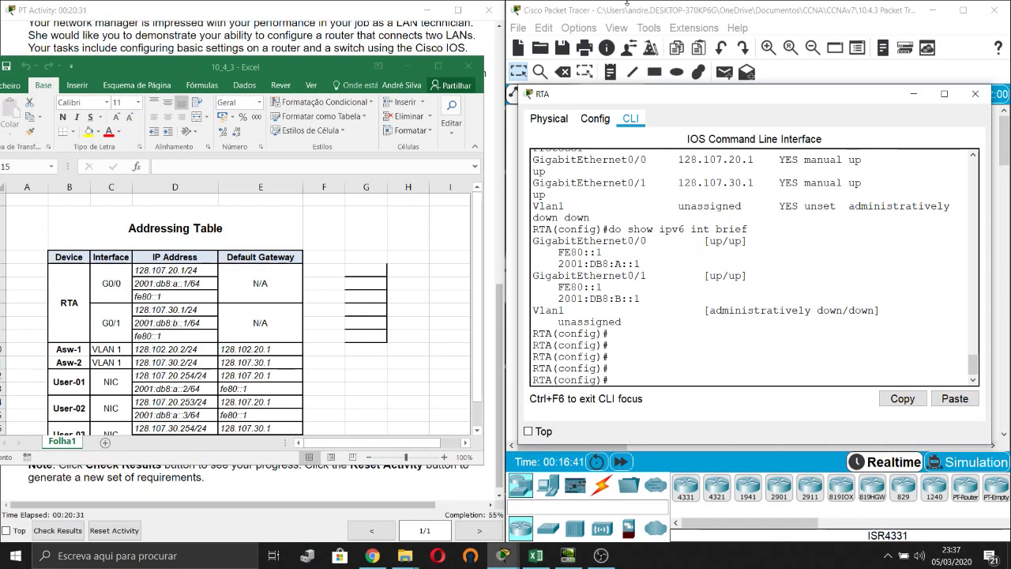
click(975, 93)
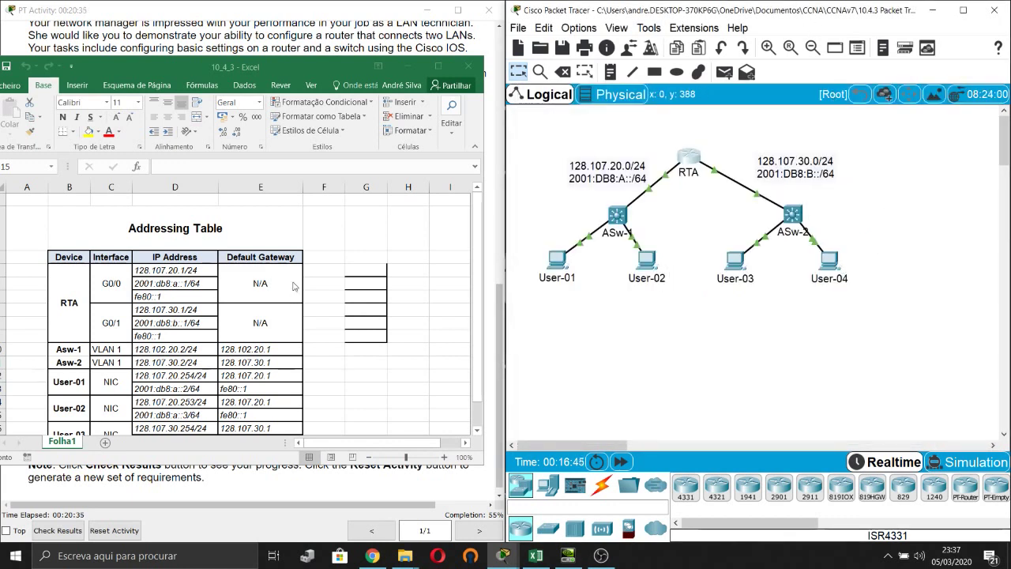
Minimize the addressing spreadsheet and scroll the activity instructions to the Requirements list.
click(410, 65)
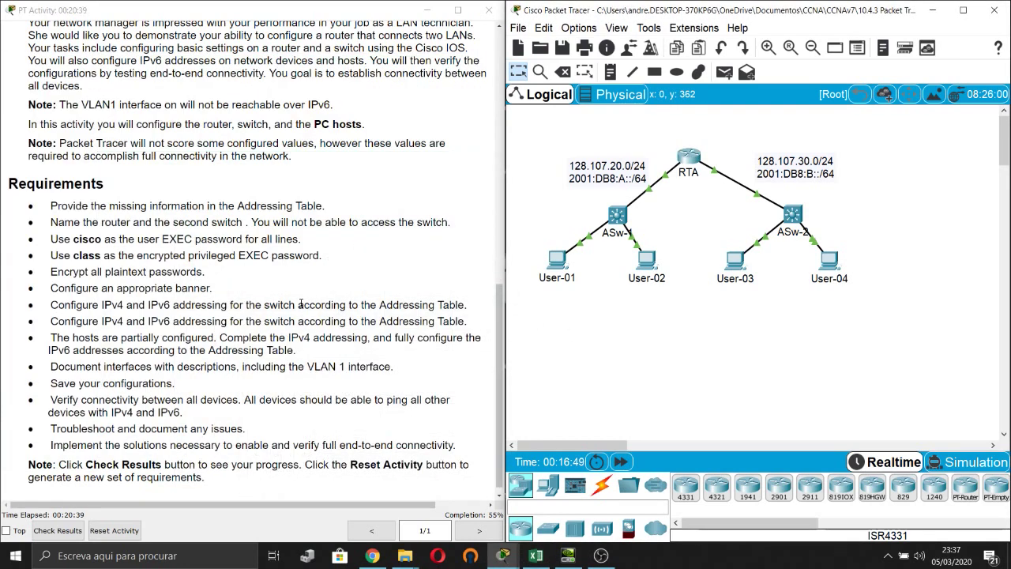
scroll(300, 304, down, 1)
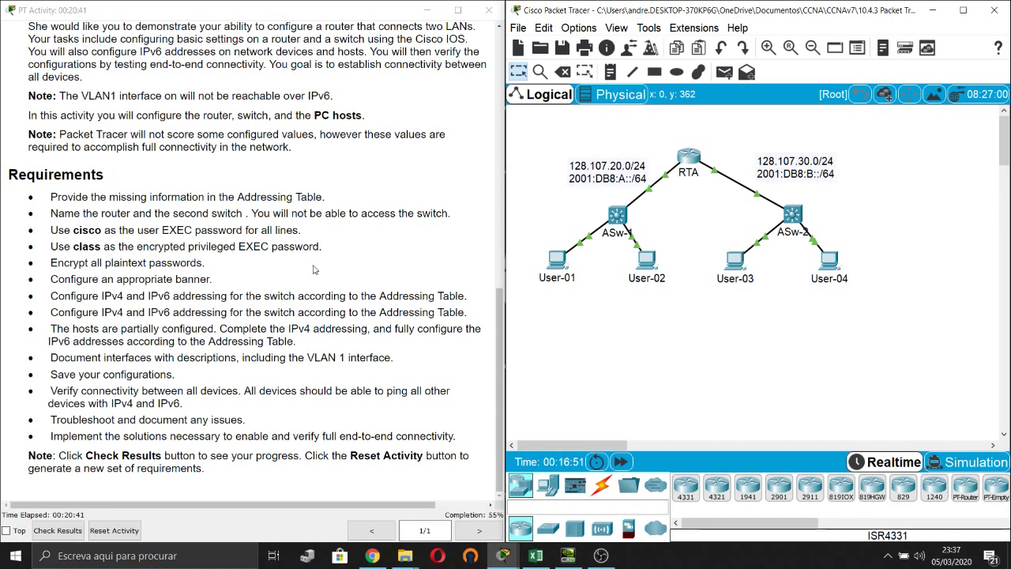
click(313, 269)
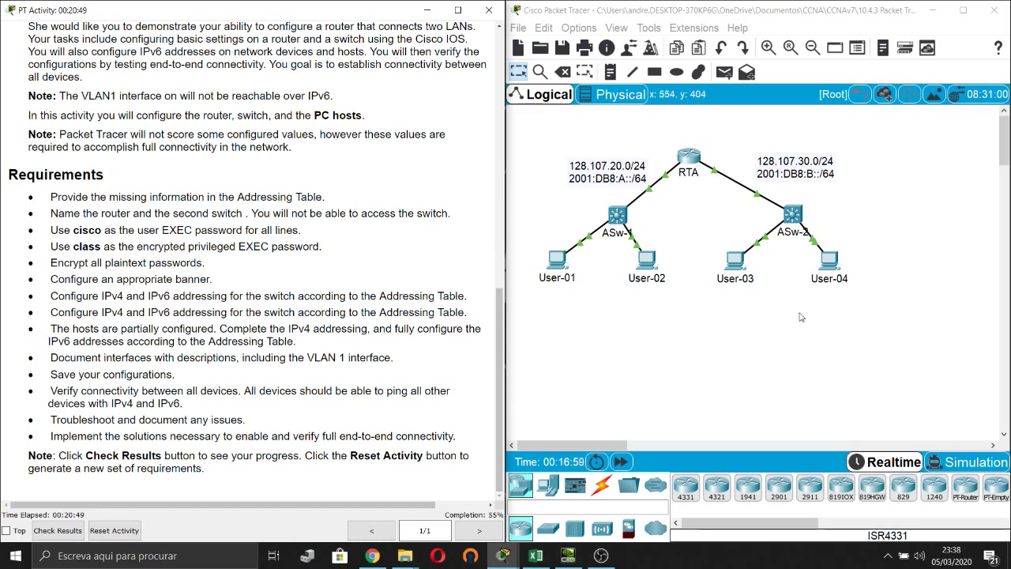
Open ASw-2's CLI and enter interface vlan 1 configuration.
click(794, 215)
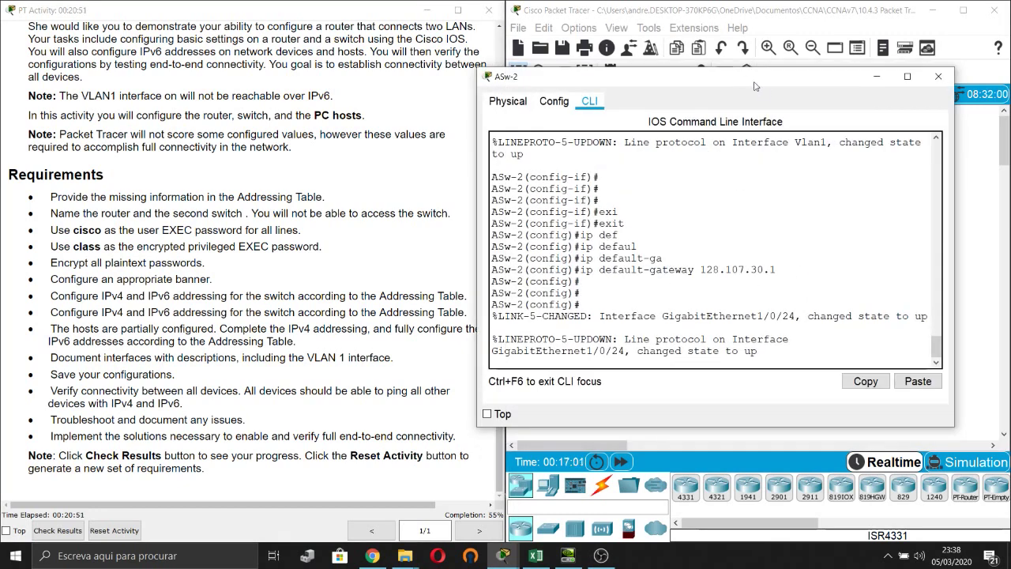
drag(734, 76, 653, 79)
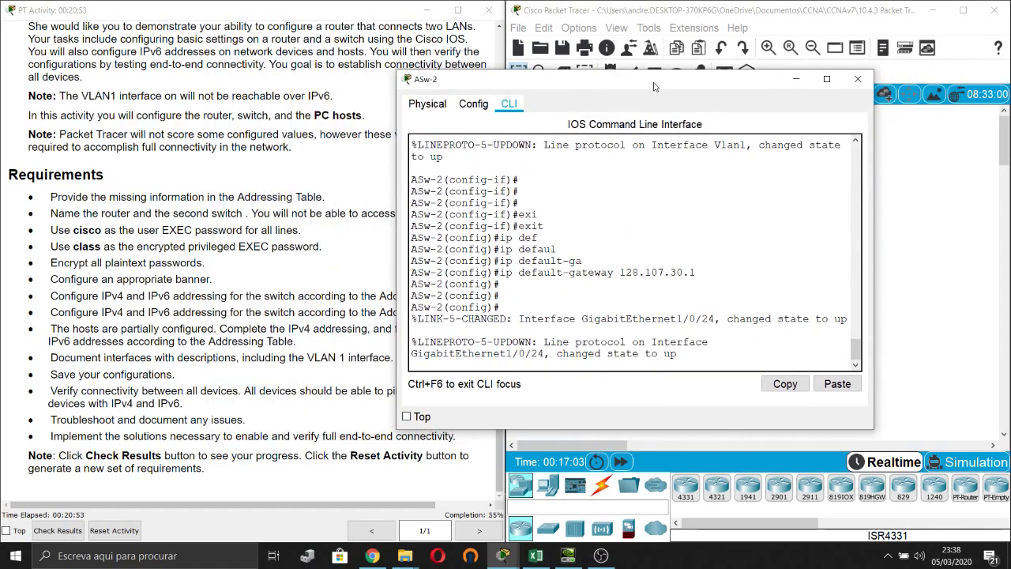
key(Return)
key(Return)
key(Return)
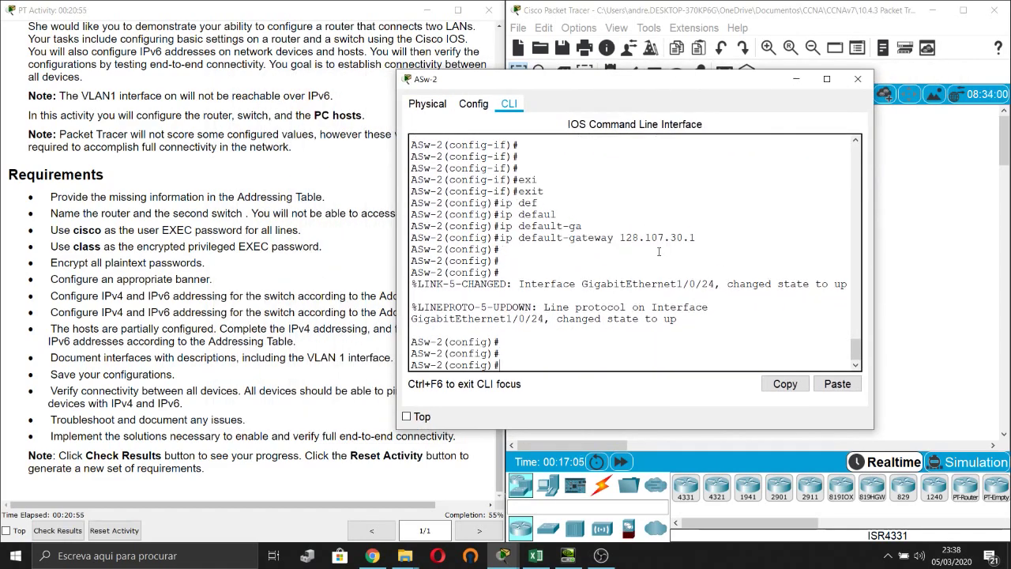
text(int)
key(Tab)
text(v)
key(Tab)
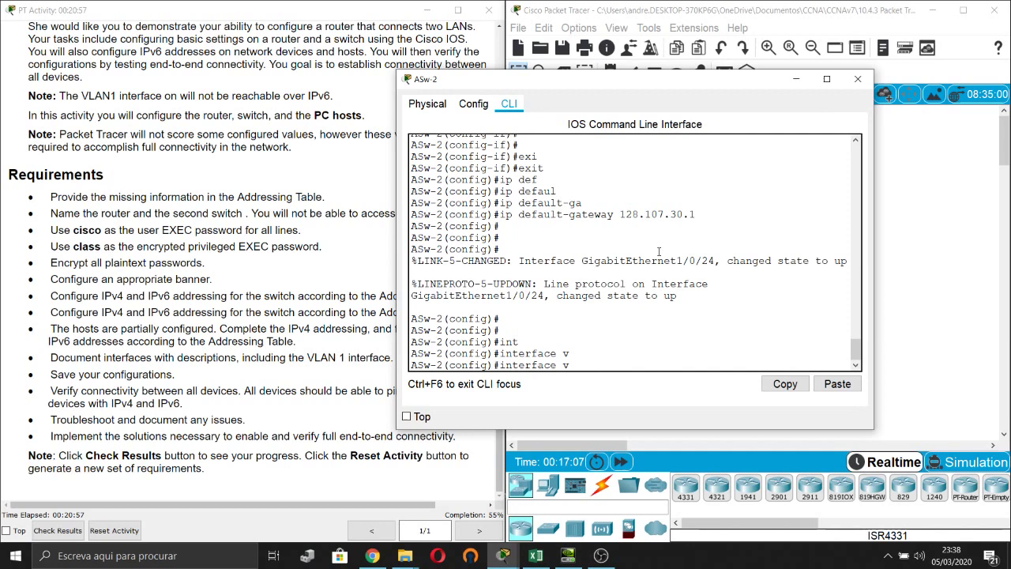
text(lan)
key(Tab)
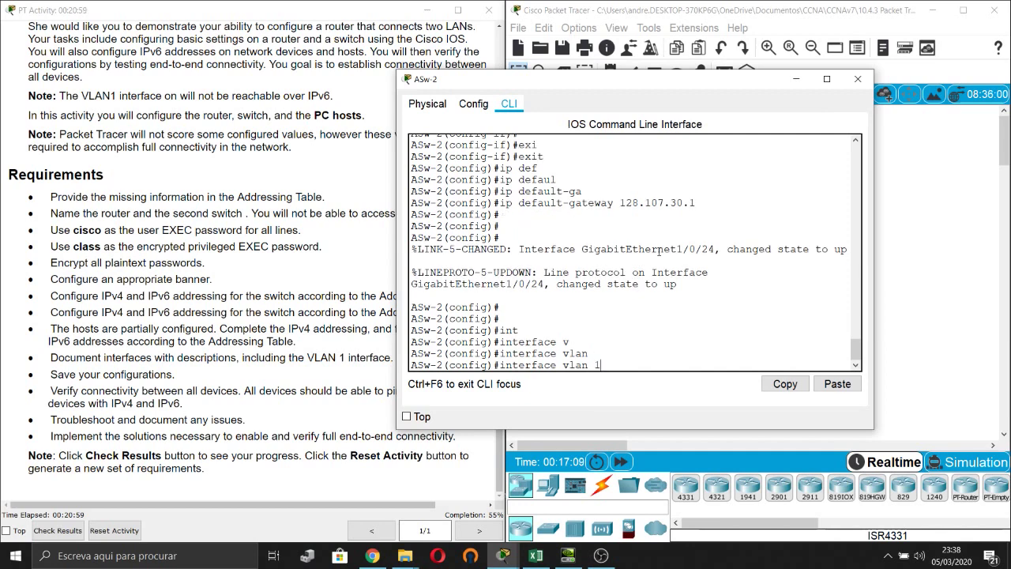
text(1)
key(Return)
Start the ip address command and look up ASw-2's VLAN 1 address in the addressing table.
drag(630, 82, 739, 73)
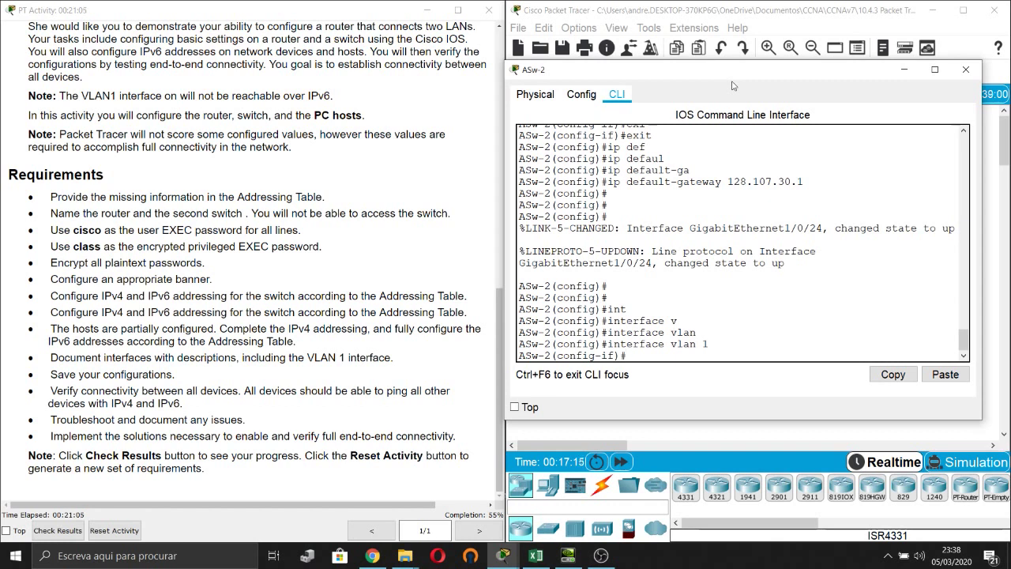
text(ip add)
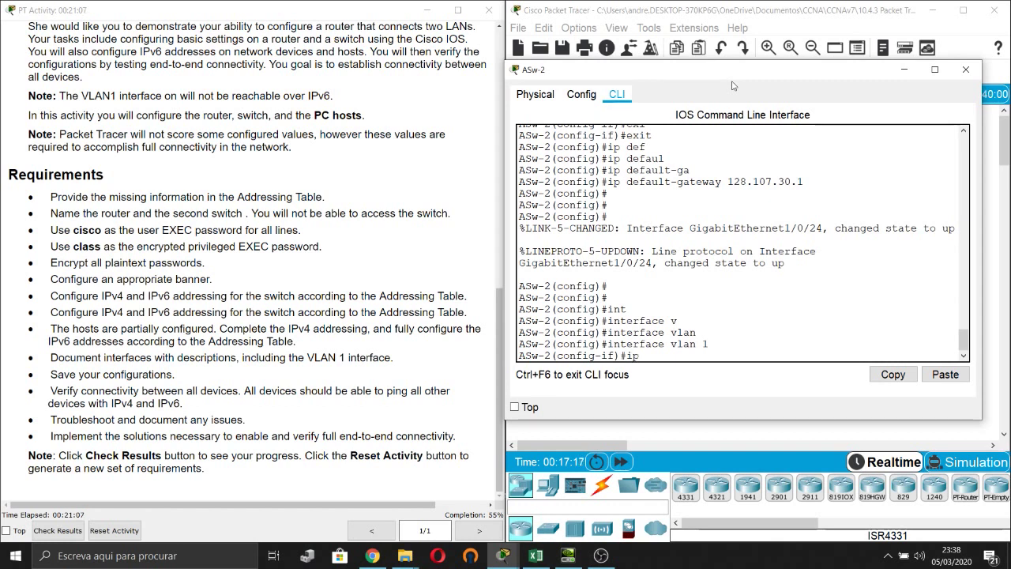
key(Tab)
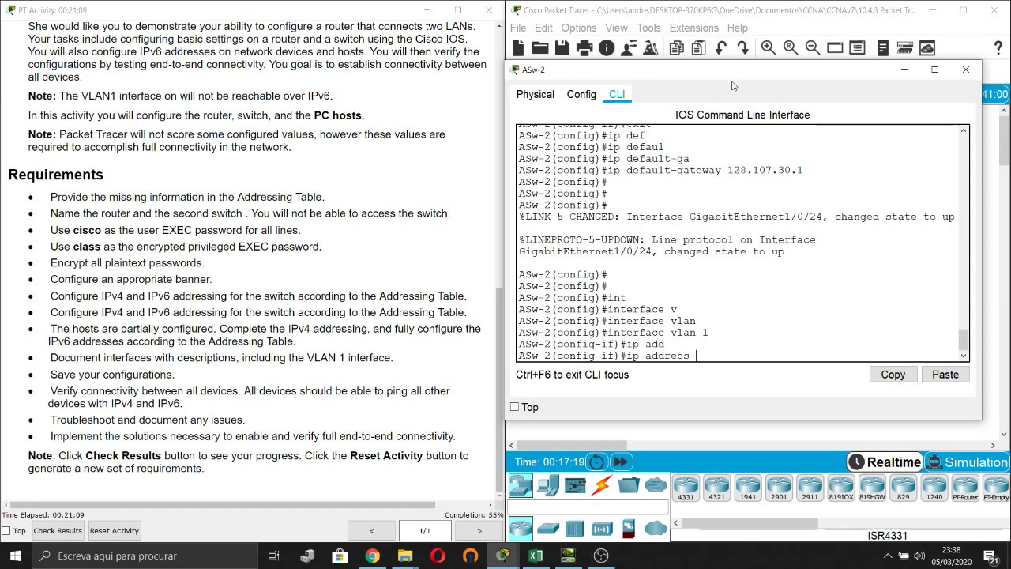
click(535, 556)
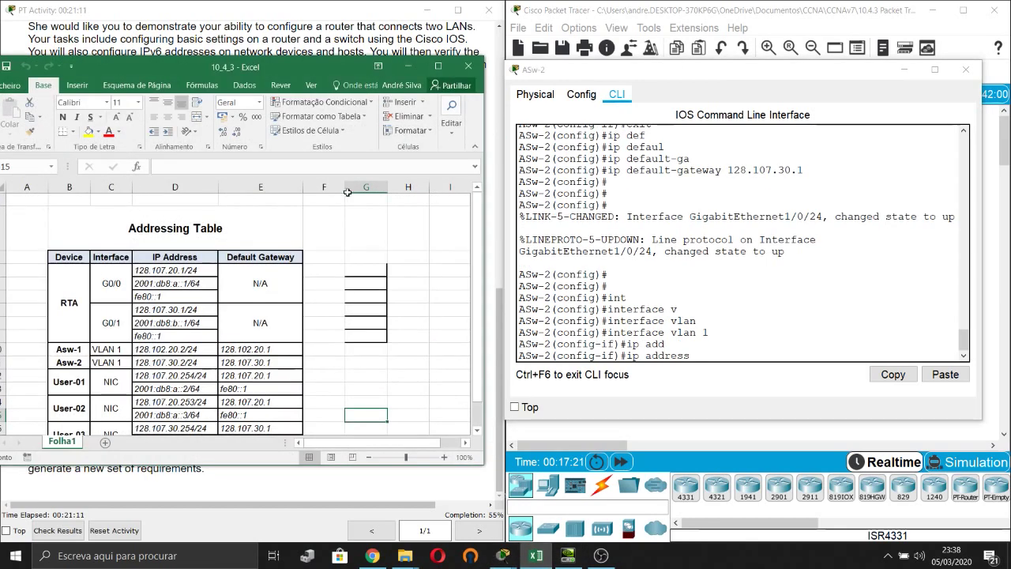
drag(336, 67, 329, 19)
scroll(271, 292, down, 3)
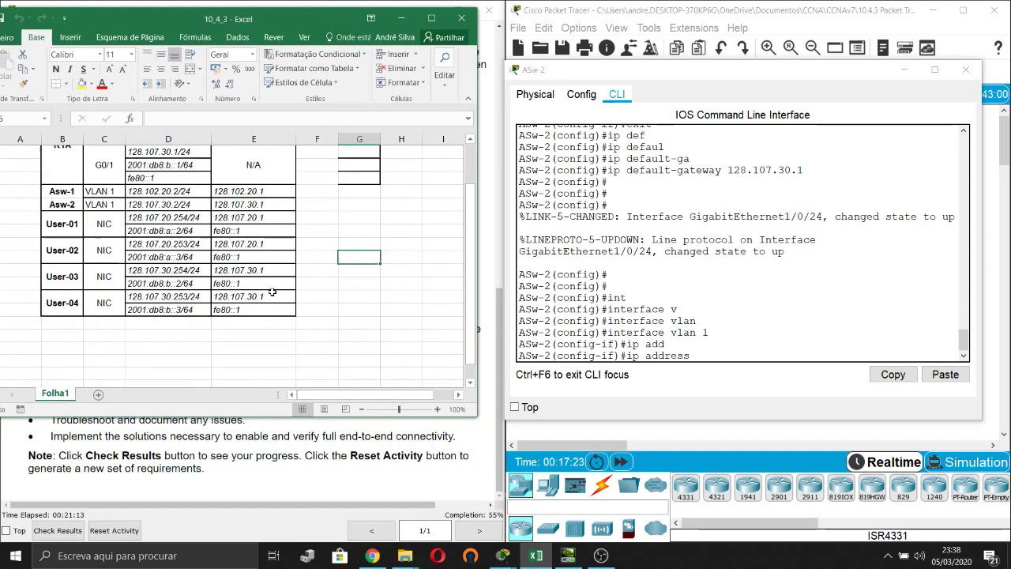
scroll(272, 293, up, 1)
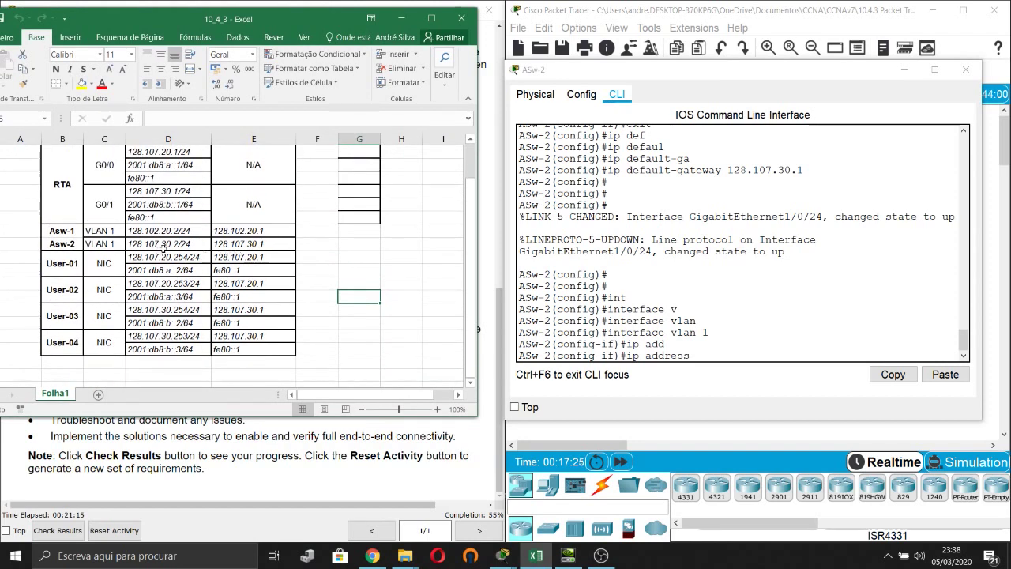
click(191, 244)
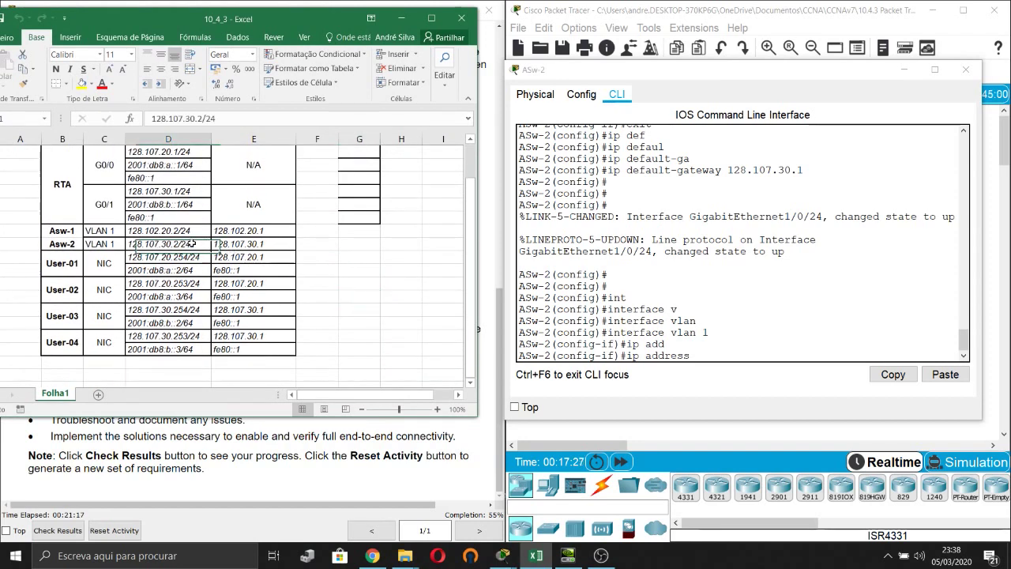
click(714, 356)
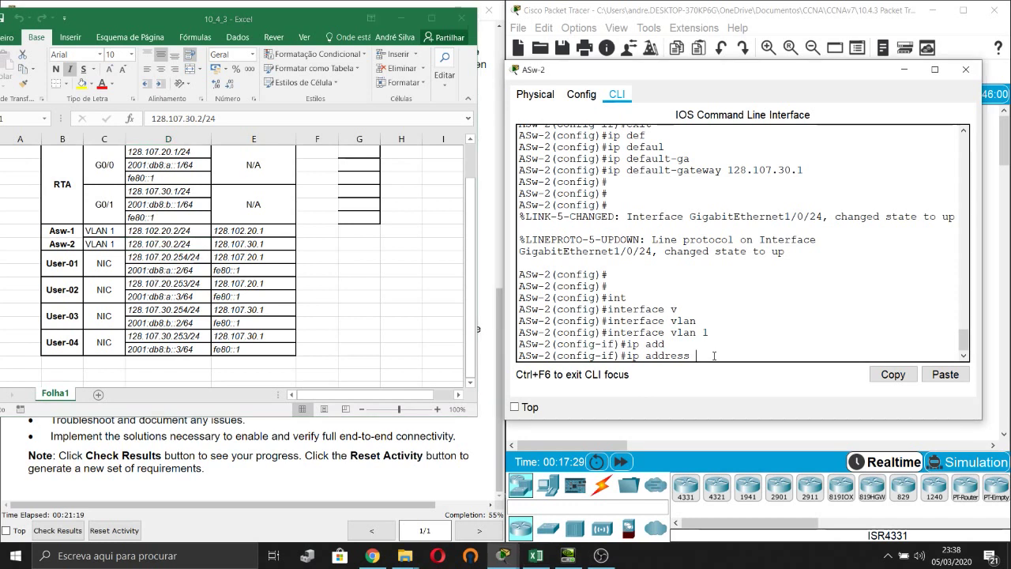
Apply 128.107.30.30 255.255.255.0, then correct VLAN 1 to 128.107.30.15 255.255.255.0.
text(128.107)
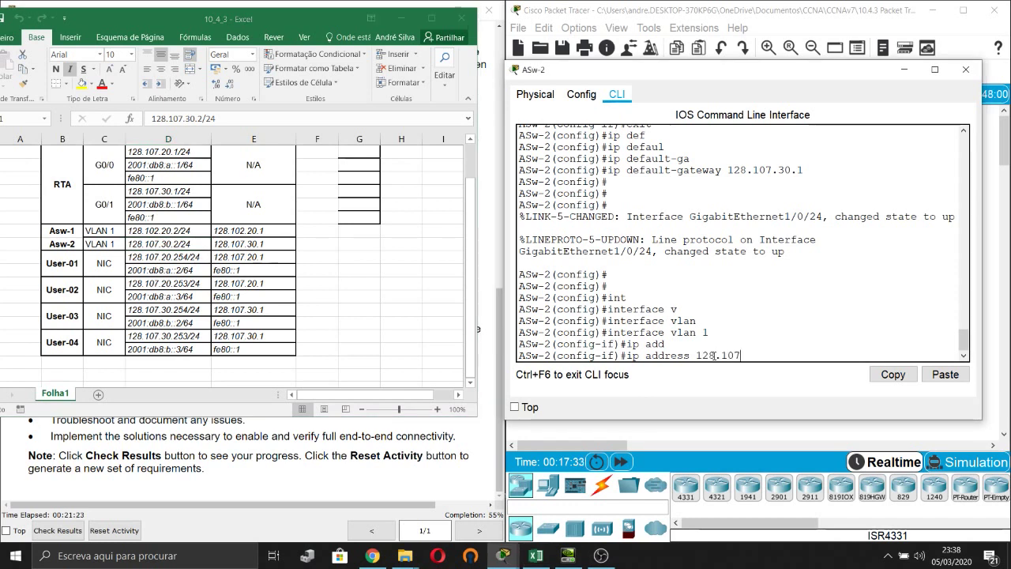
text(.30)
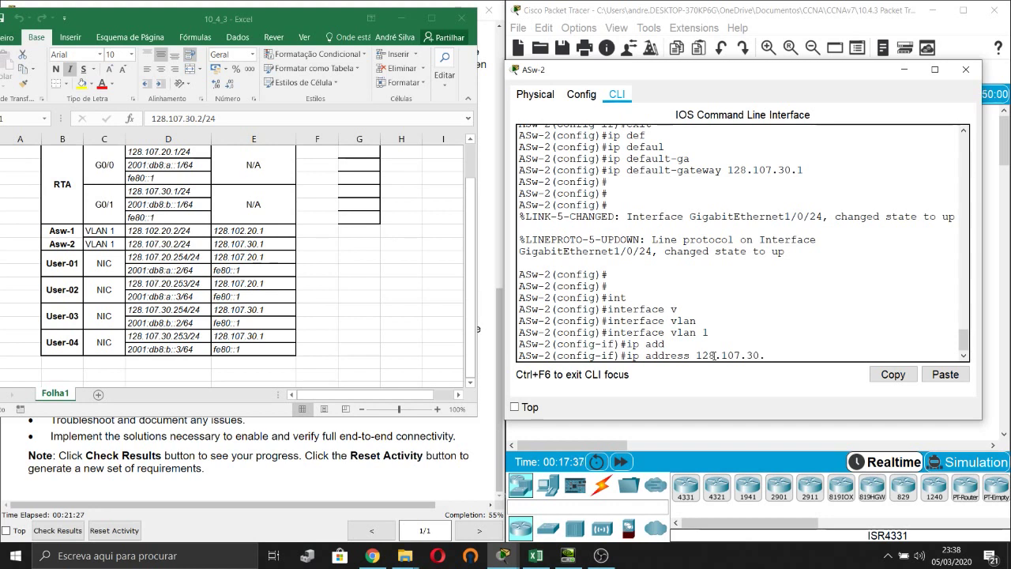
text(.30 255.255.255.0)
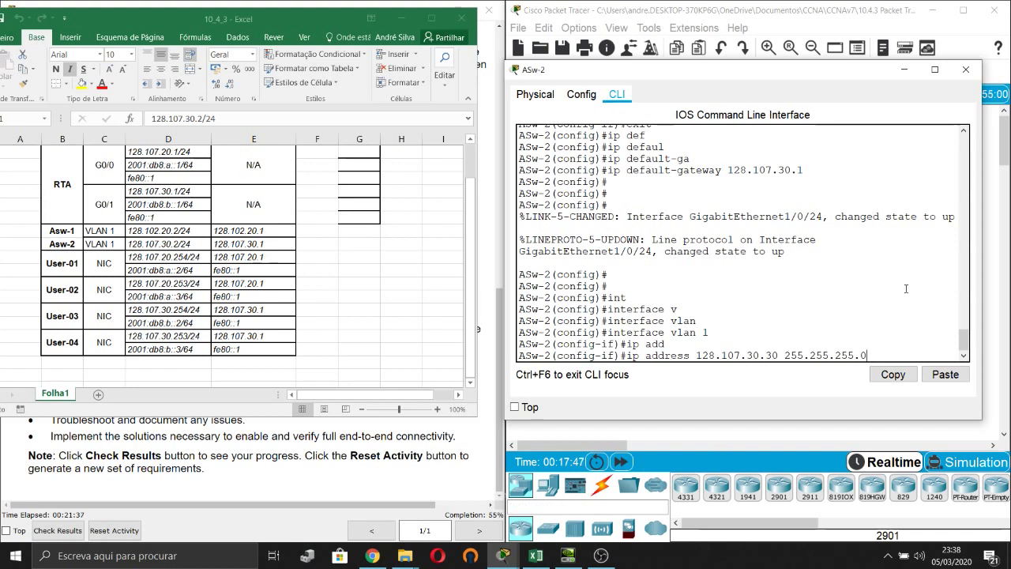
key(Return)
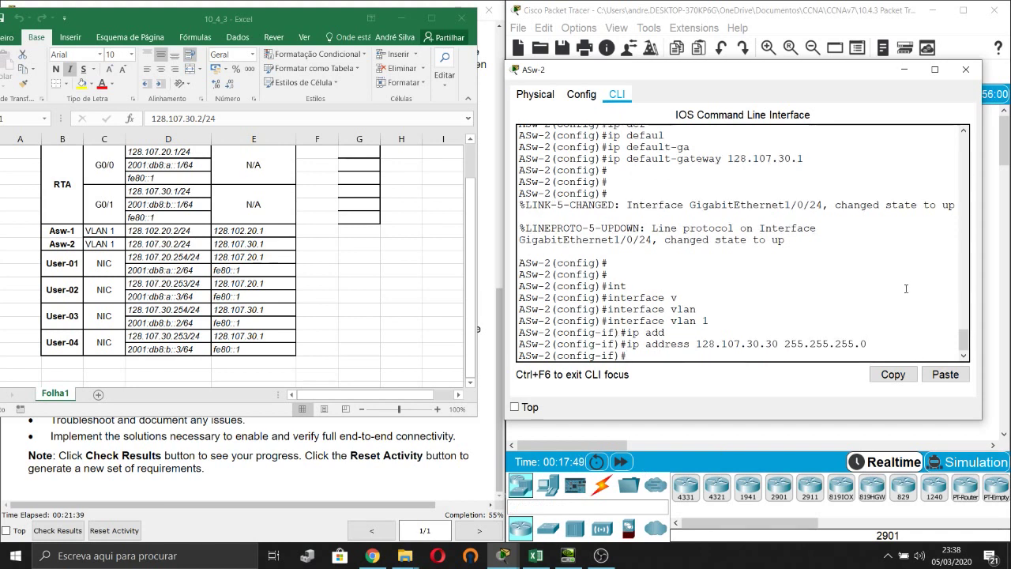
key(Up)
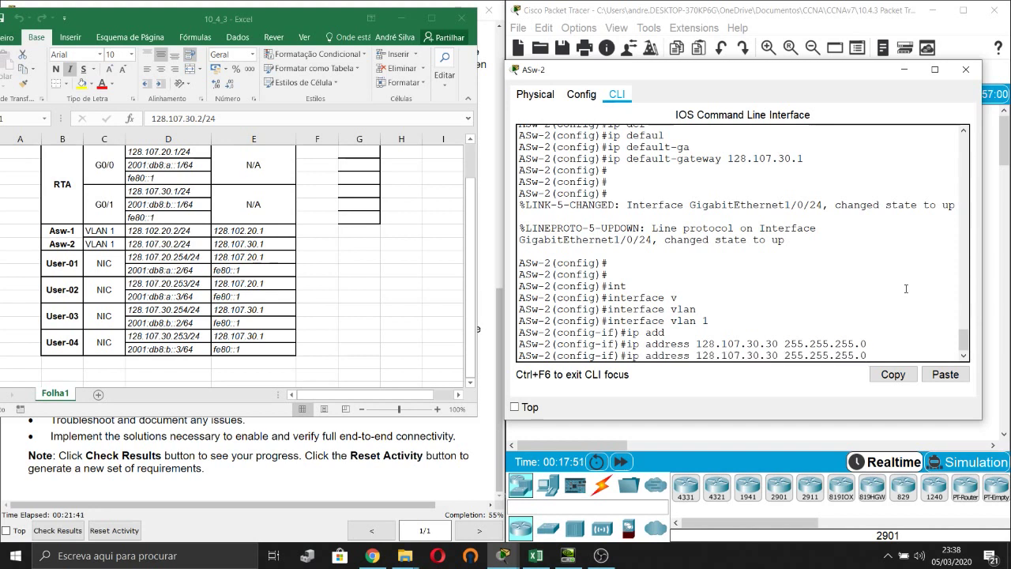
key(Left)
key(Left)
key(Left)
key(Left)
key(Left)
key(Left)
key(Left)
key(Left)
key(Left)
key(Left)
key(Left)
key(Left)
key(Left)
key(Left)
key(BackSpace)
key(BackSpace)
text(15)
key(Return)
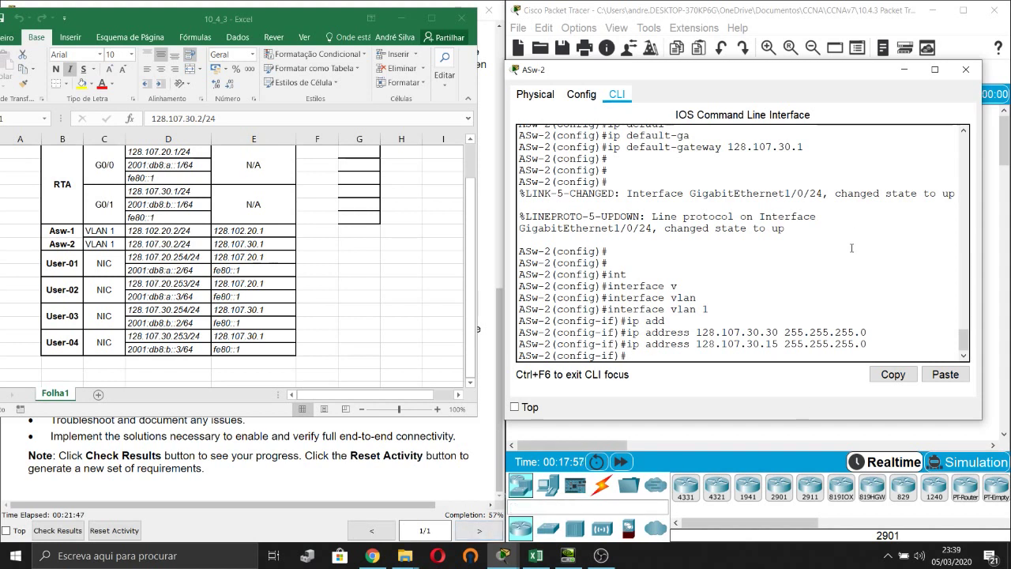
click(862, 333)
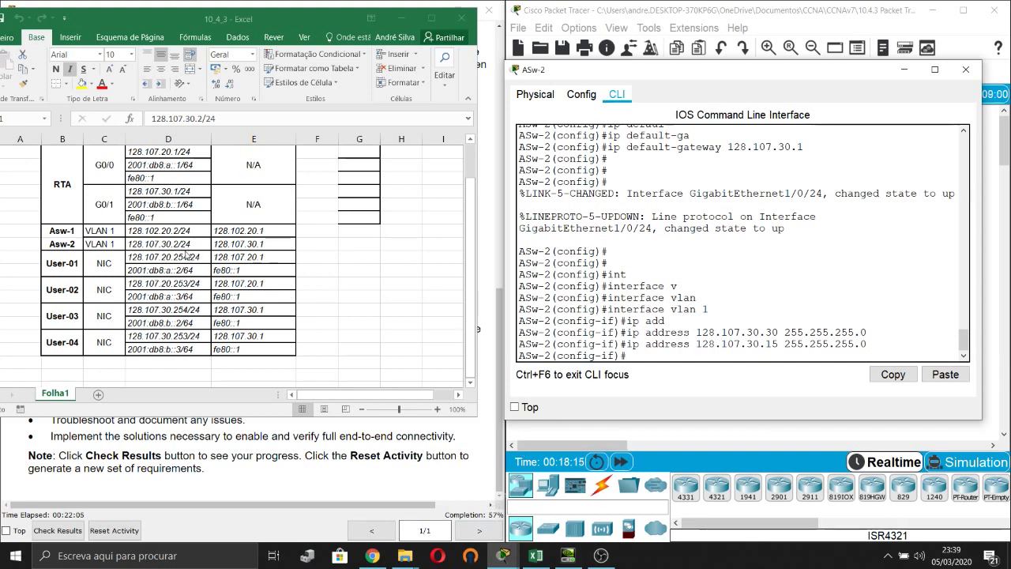
click(181, 253)
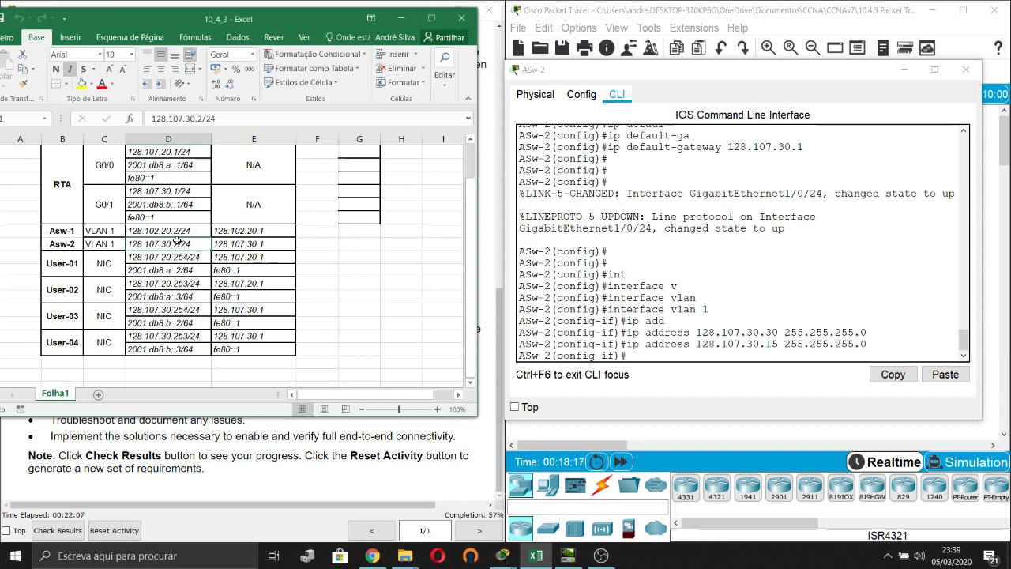
Change ASw-2's table cell to 128.107.30.15/24, then minimize the ASw-2 CLI window.
double_click(177, 244)
key(BackSpace)
text(15)
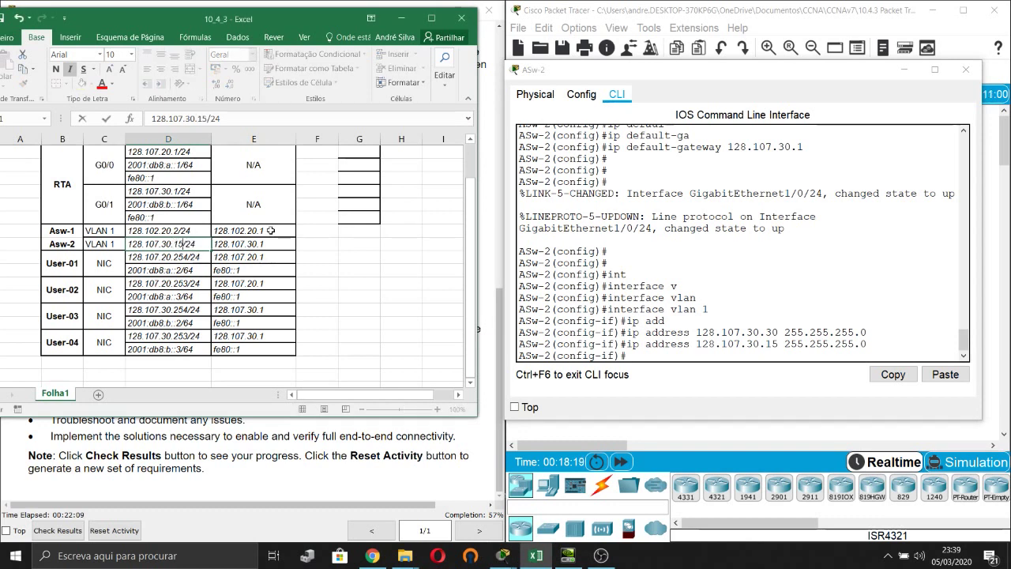
key(ctrl+Return)
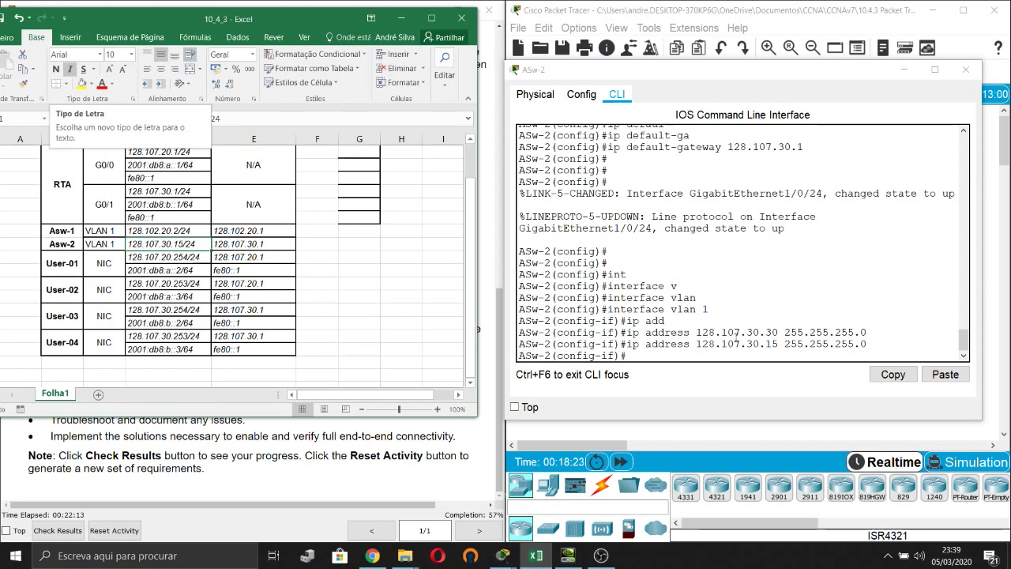
click(917, 103)
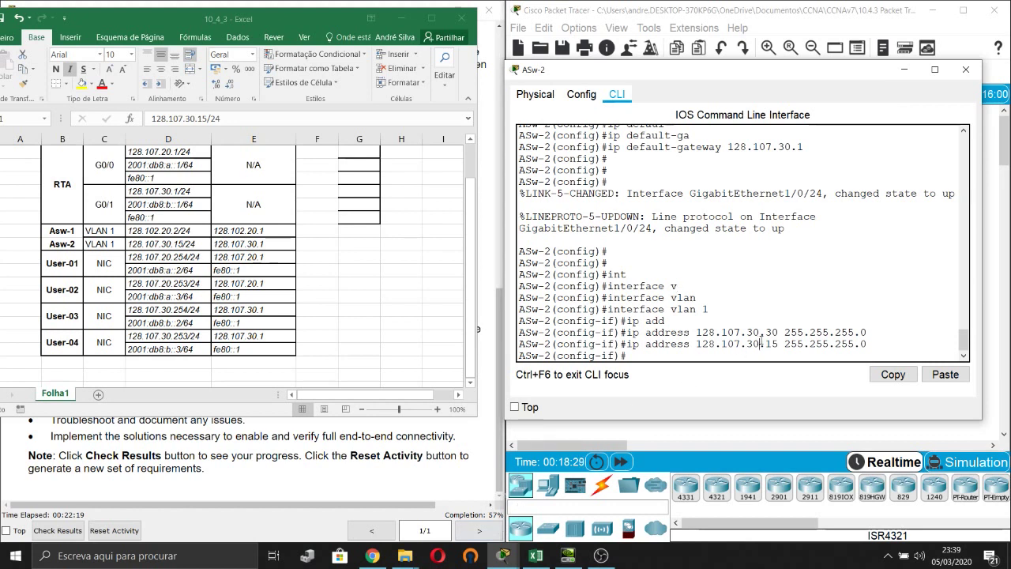
drag(765, 344, 779, 344)
click(904, 69)
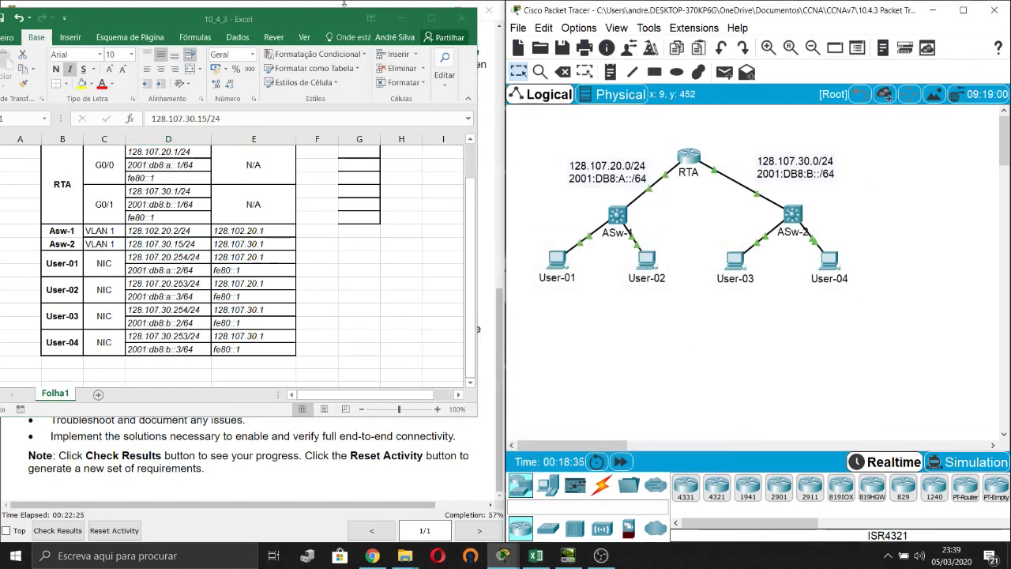
click(269, 457)
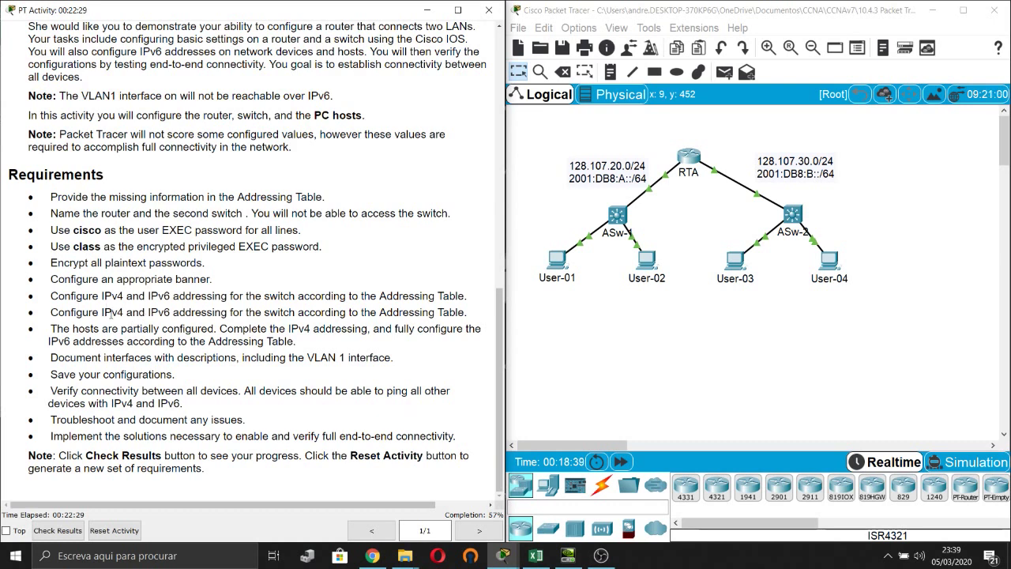
drag(51, 329, 174, 332)
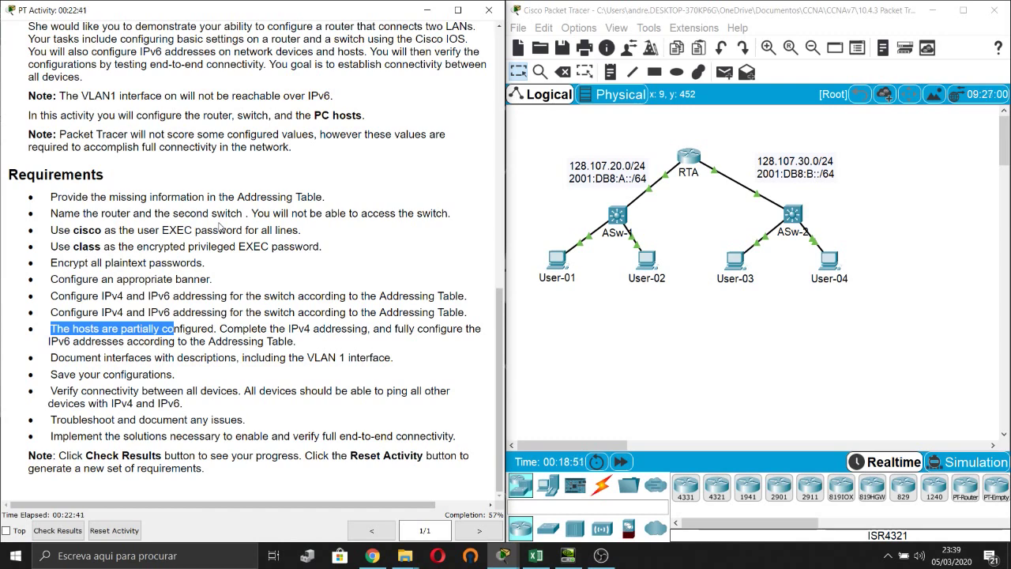
click(331, 368)
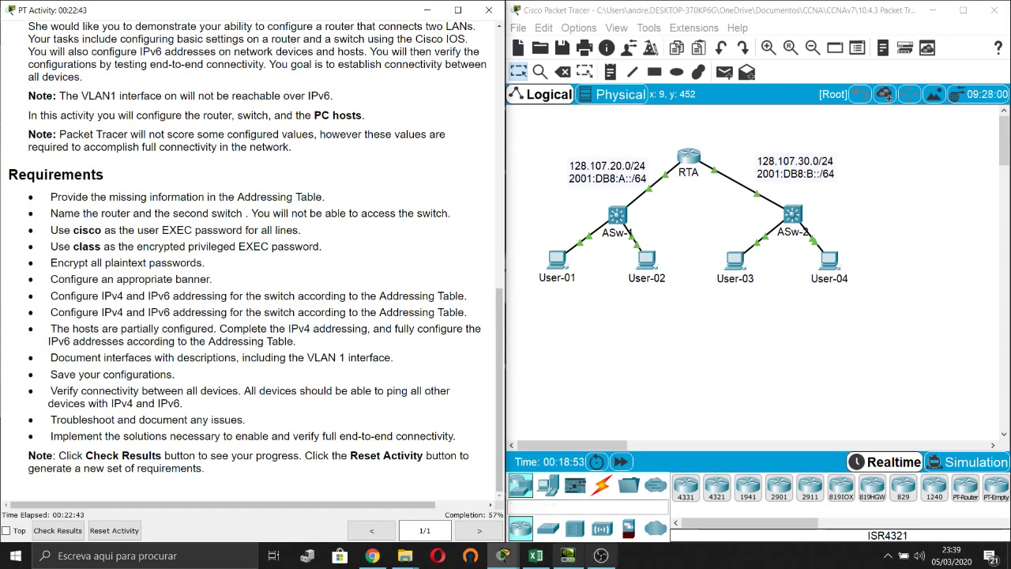
click(536, 555)
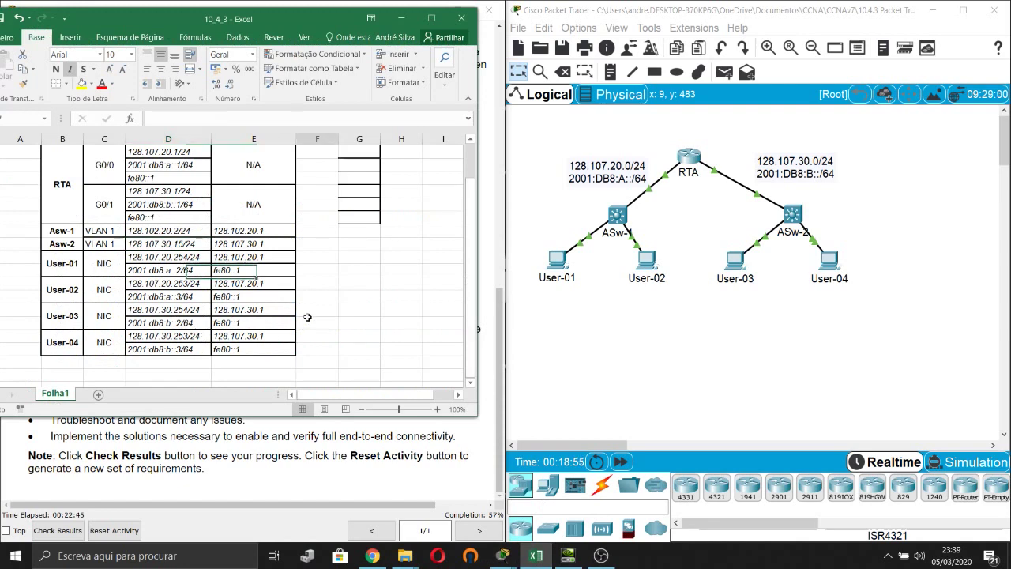
Open User-01's IP Configuration and update its table cell to 128.107.20.25/24.
click(558, 261)
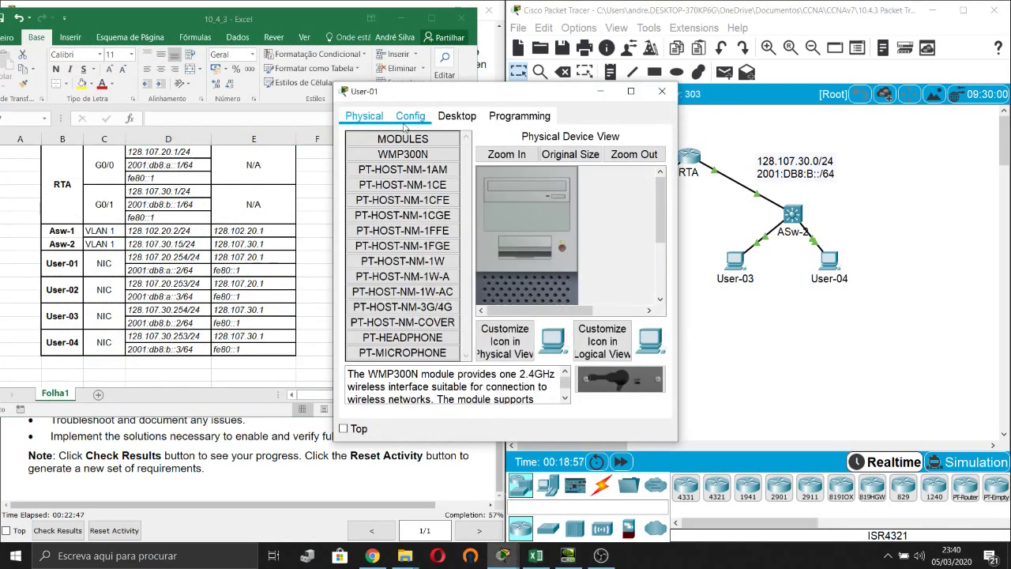
click(451, 119)
click(387, 178)
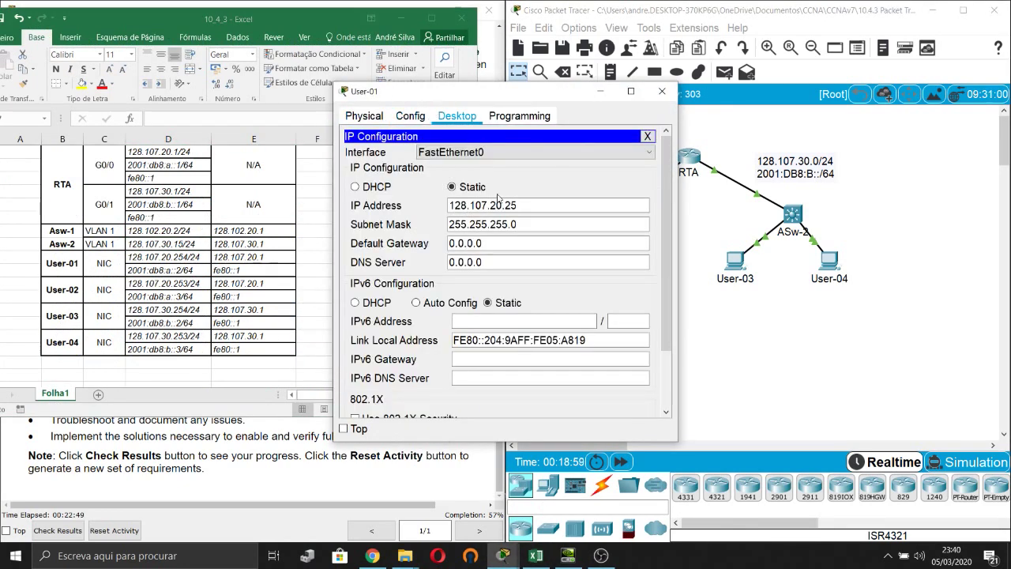
click(536, 205)
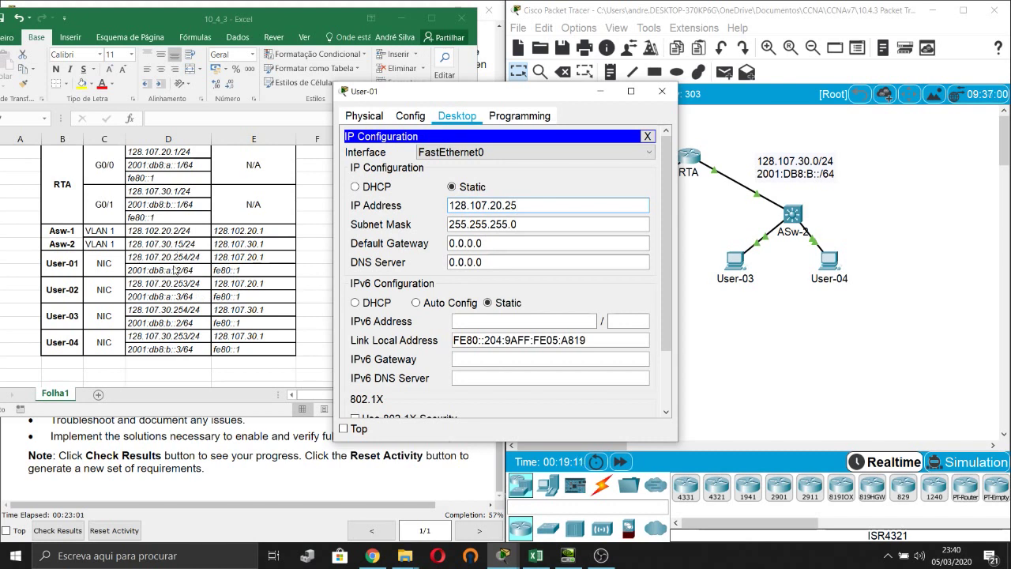
click(188, 258)
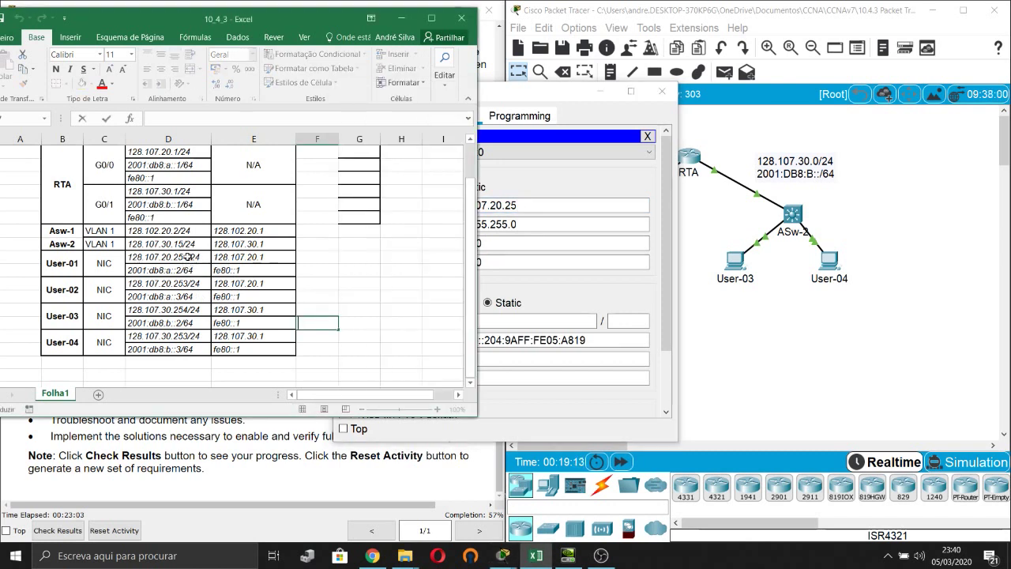
double_click(188, 258)
key(BackSpace)
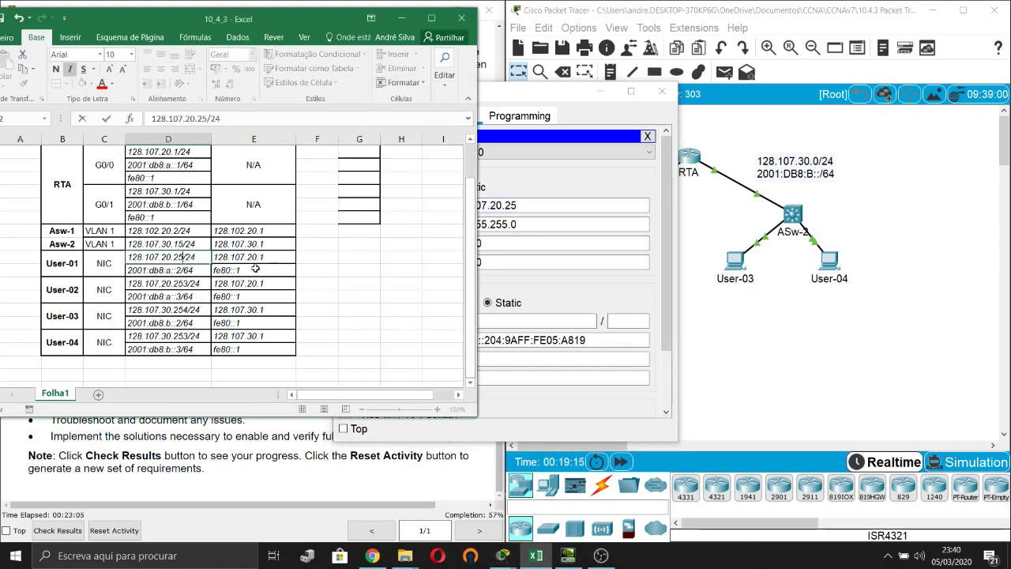
click(553, 174)
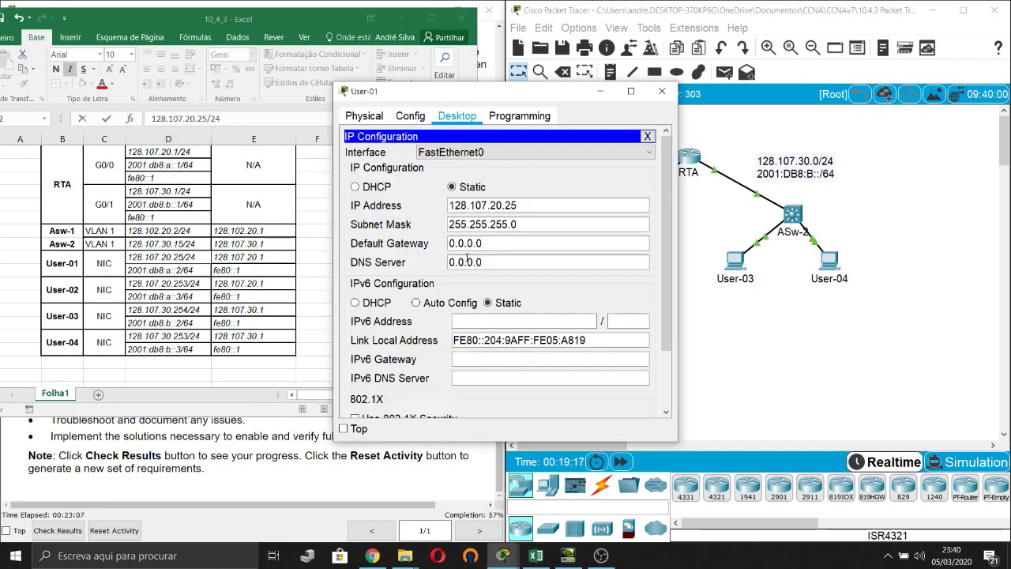
Set User-01's gateway 128.107.20.1, IPv6 2001:db8:a::2/64 and IPv6 gateway fe80::1, then close.
click(508, 245)
double_click(507, 245)
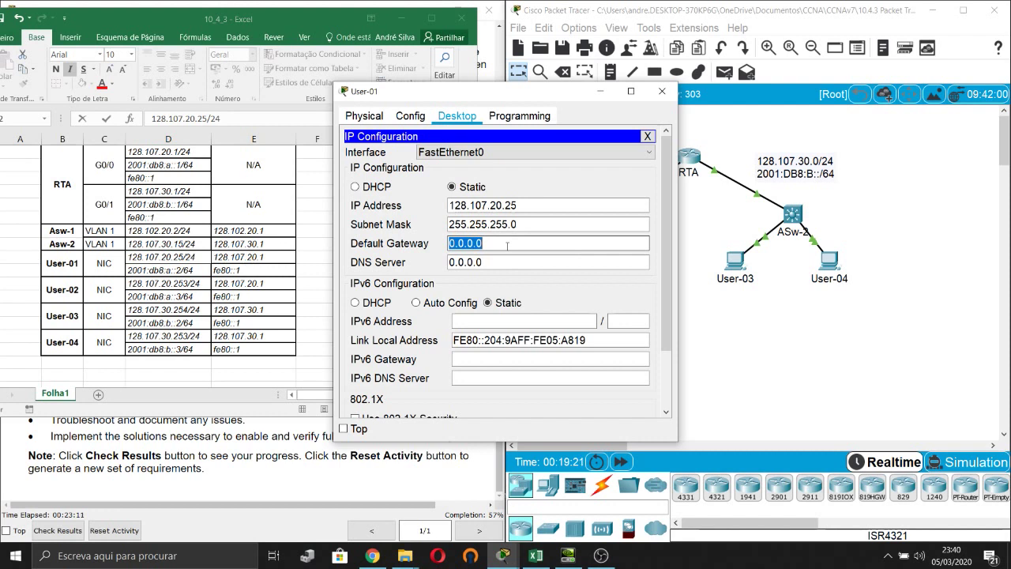
text(128.107.20.)
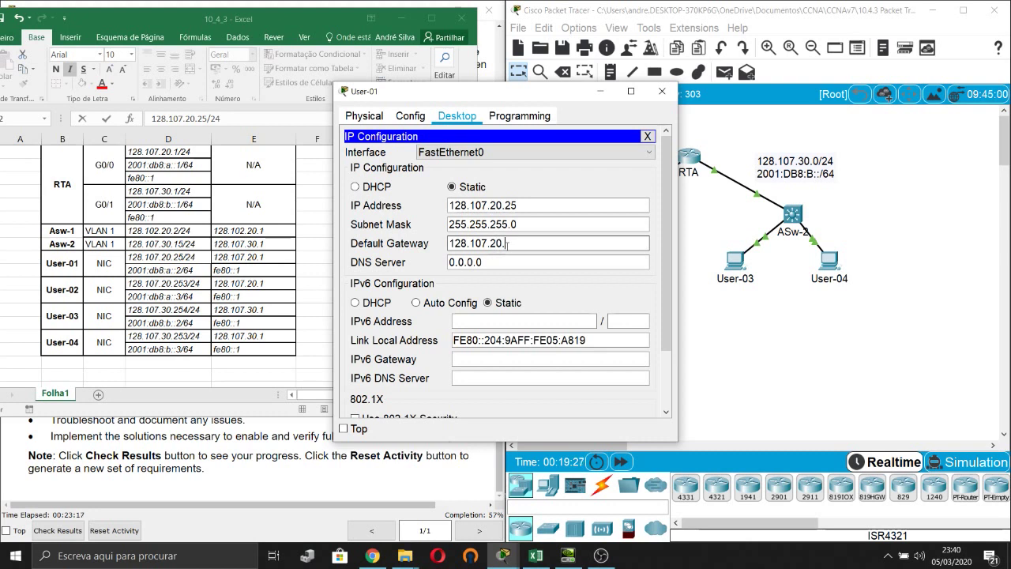
text(1)
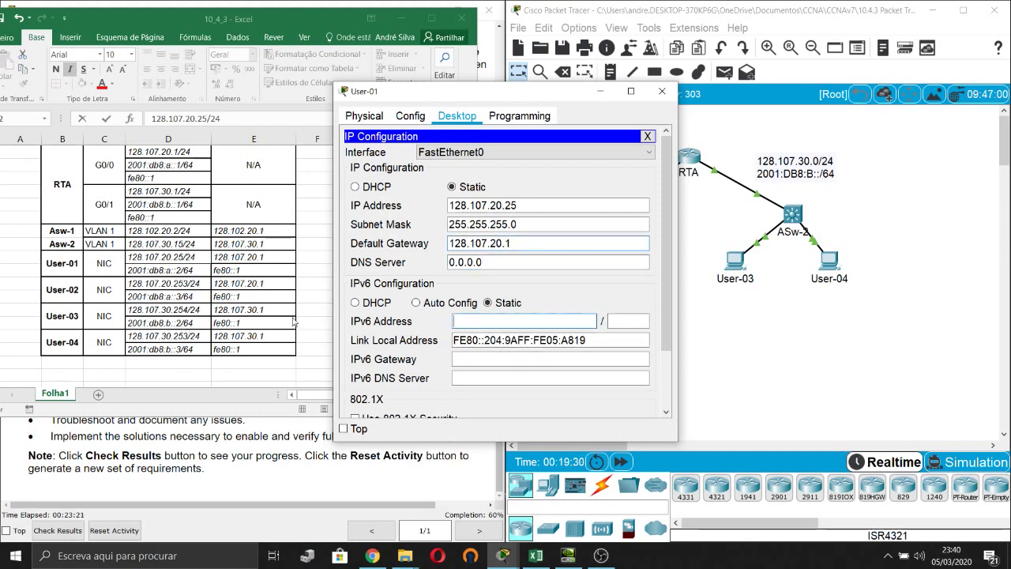
text(2001:db8:a::2/)
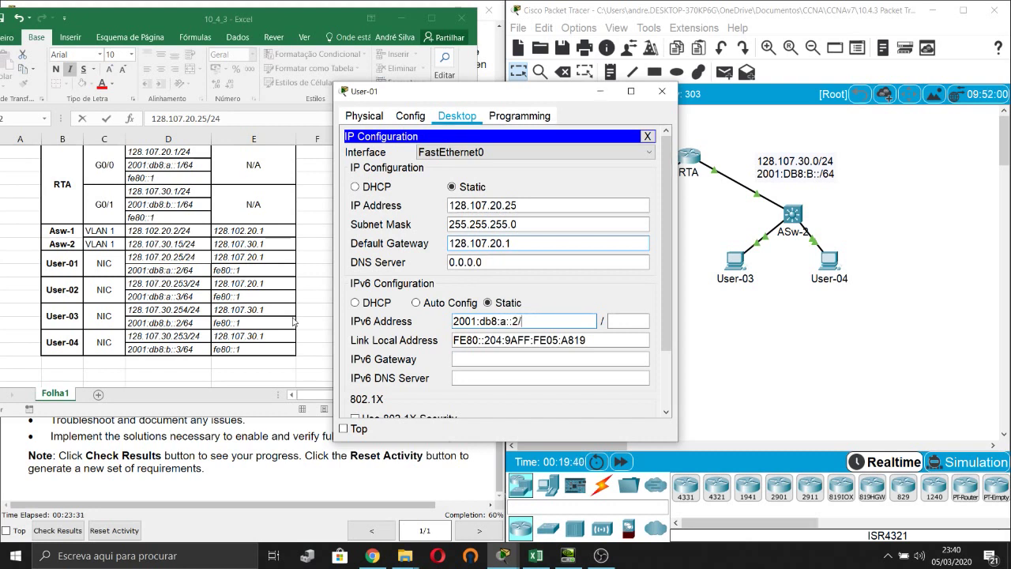
key(BackSpace)
key(Tab)
text(6)
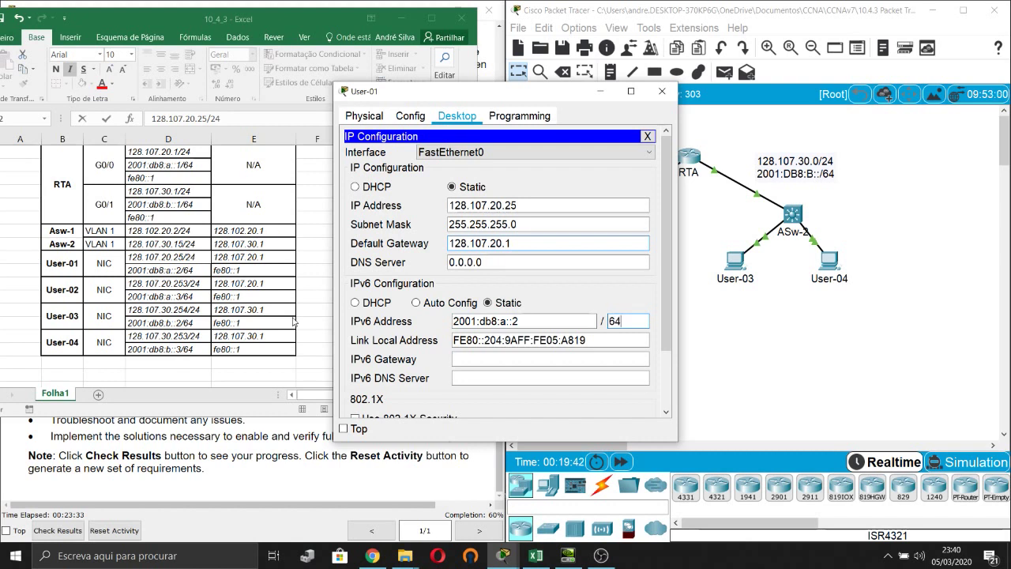
text(4)
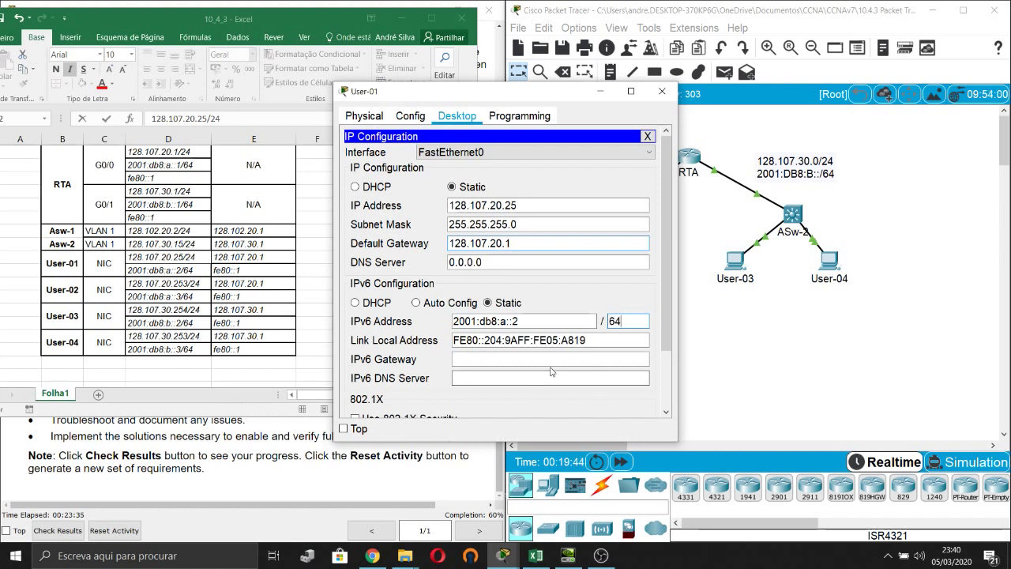
click(544, 361)
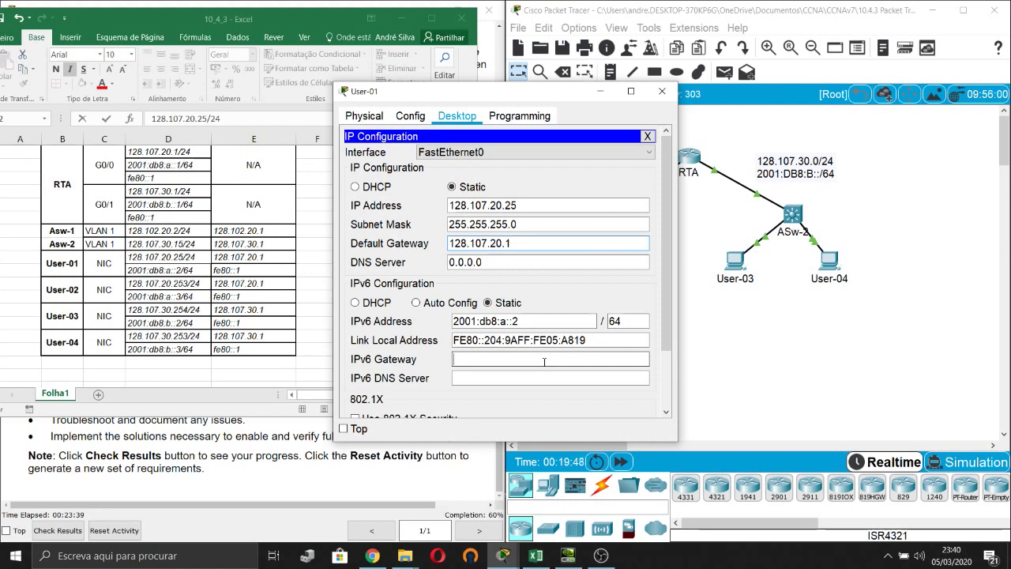
text(fe80::1)
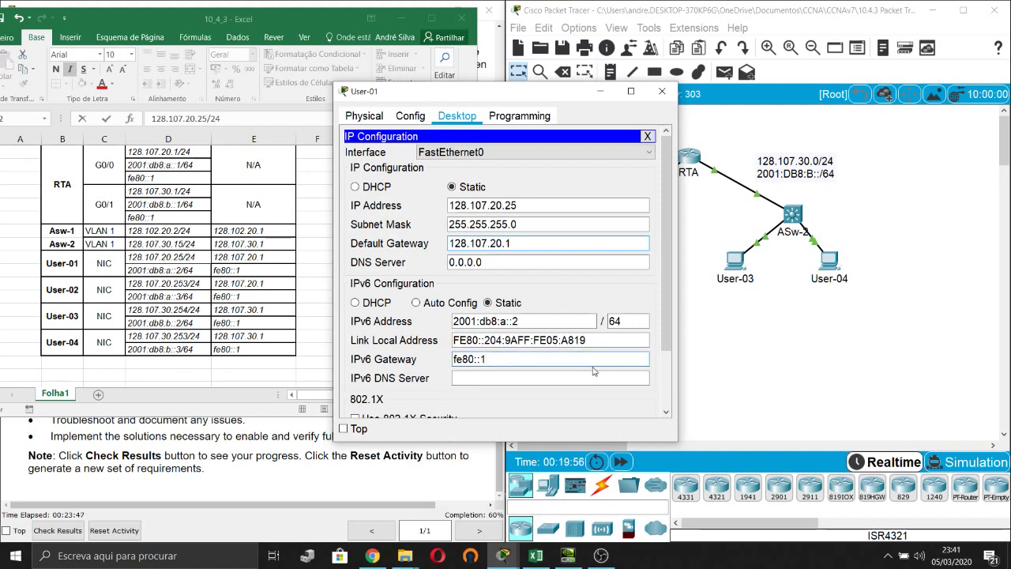
click(565, 380)
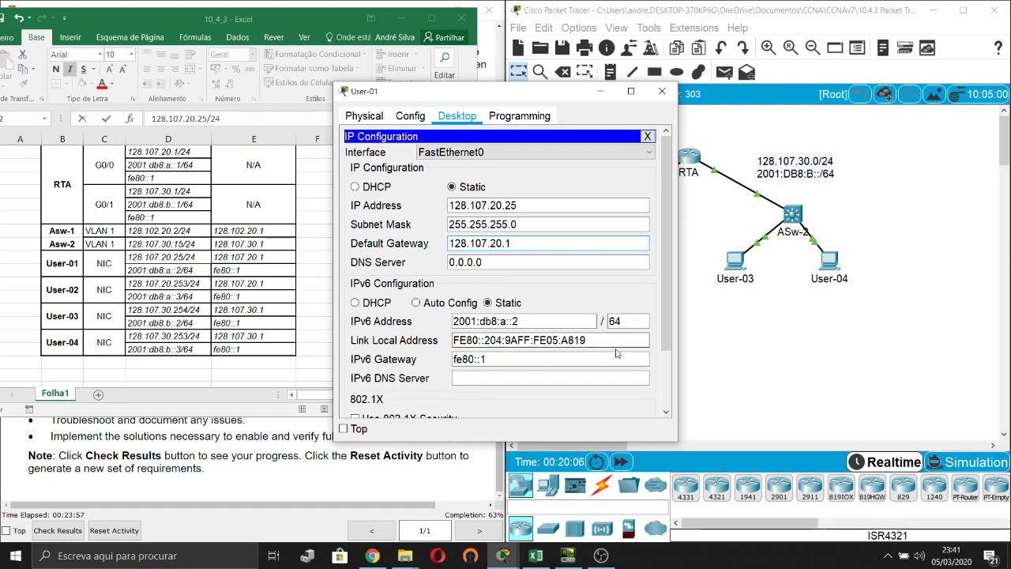
click(661, 93)
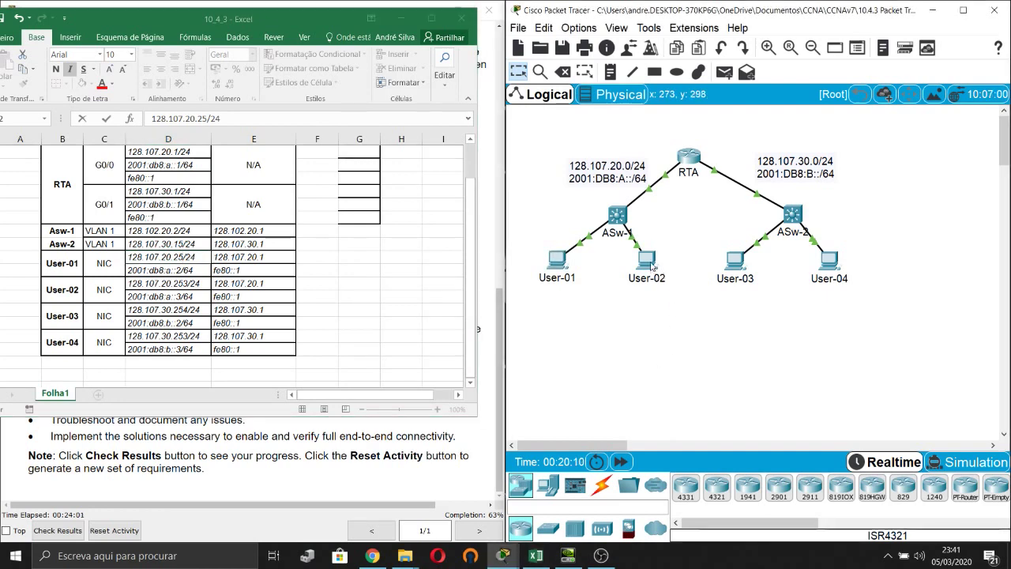
Open User-02's IP Configuration and correct its table cell to 128.107.20.30/24.
click(651, 267)
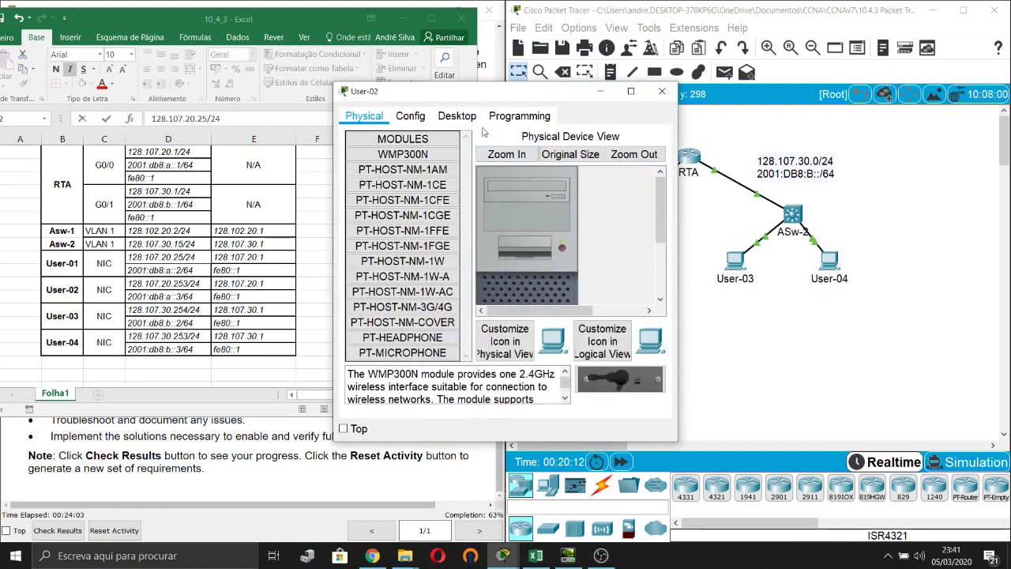
click(457, 116)
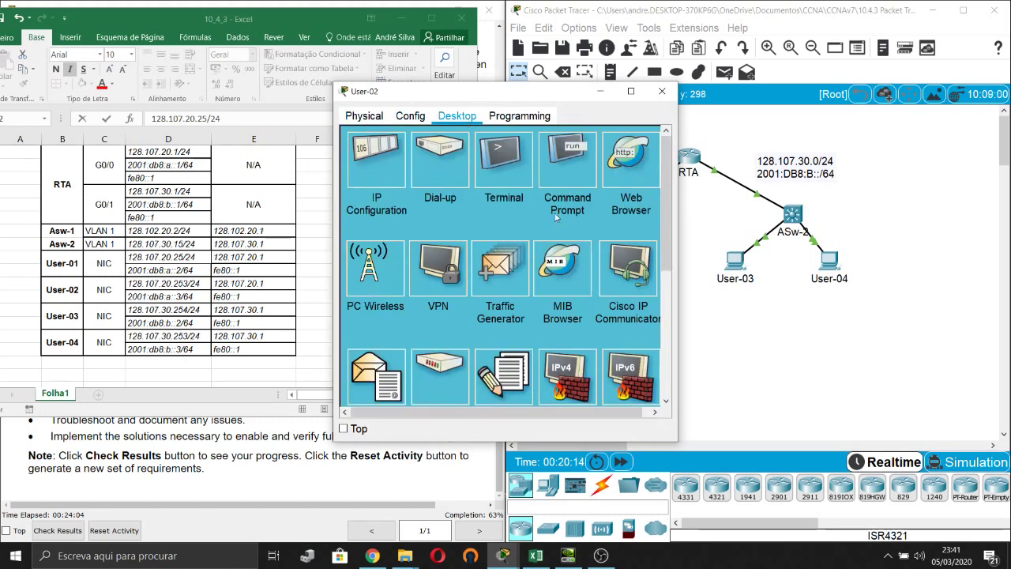
click(396, 160)
click(533, 209)
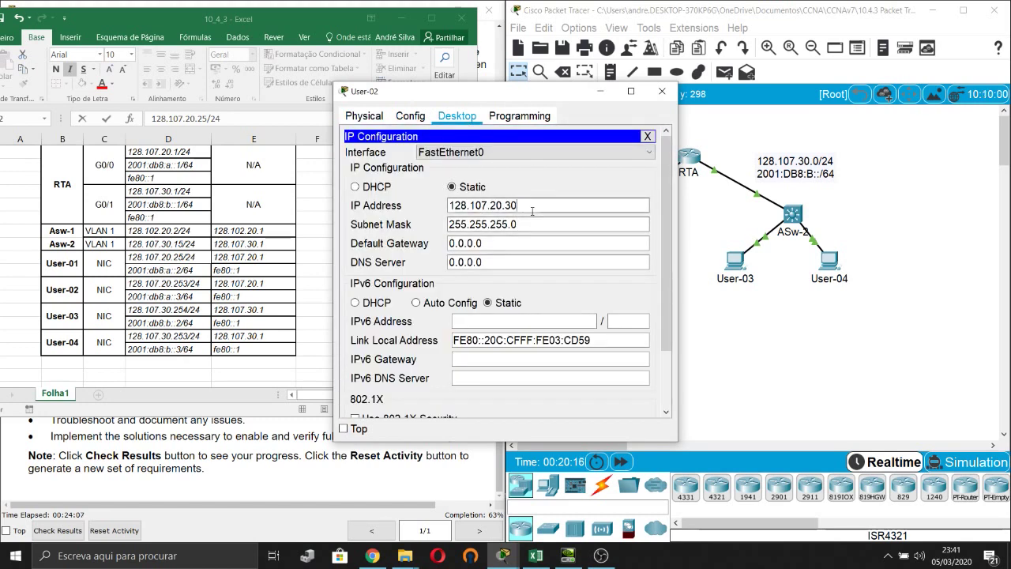
click(529, 222)
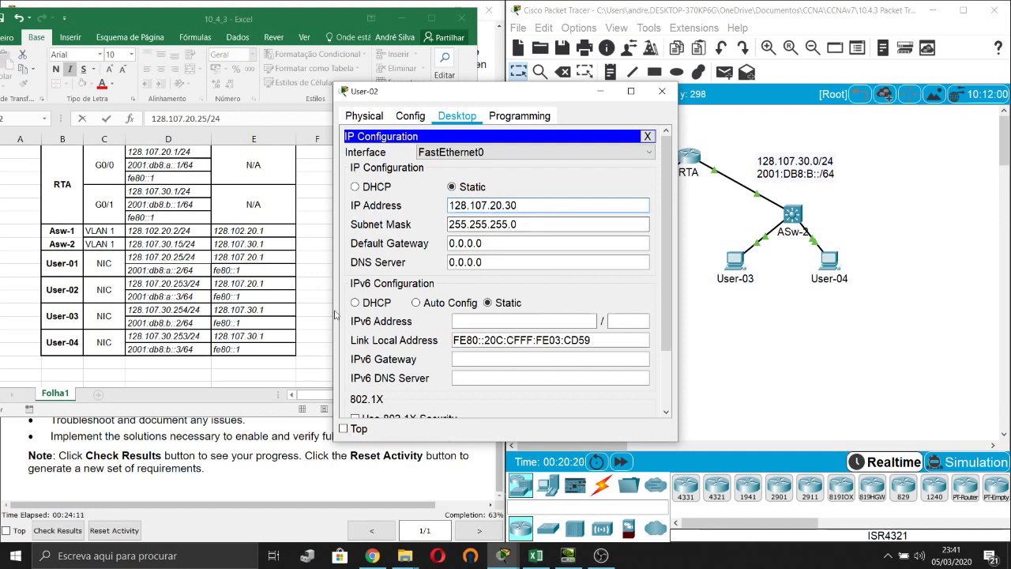
click(188, 283)
double_click(190, 281)
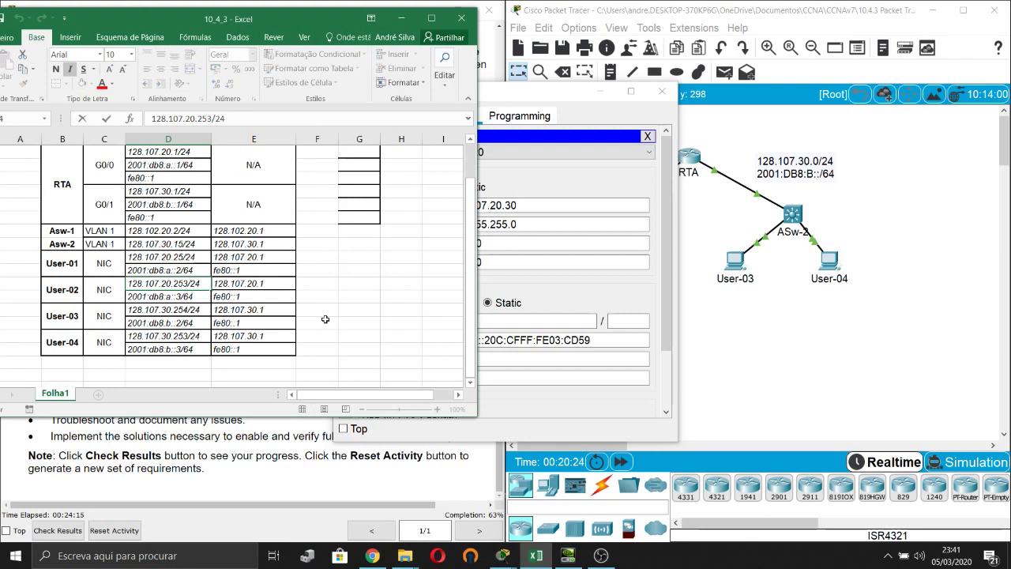
key(BackSpace)
key(BackSpace)
key(BackSpace)
text(30)
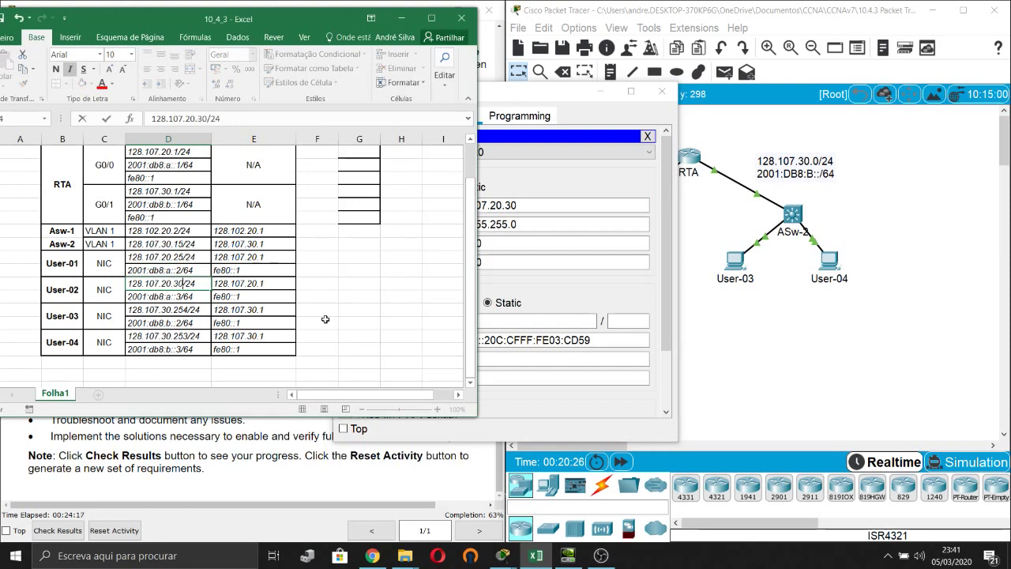
click(558, 192)
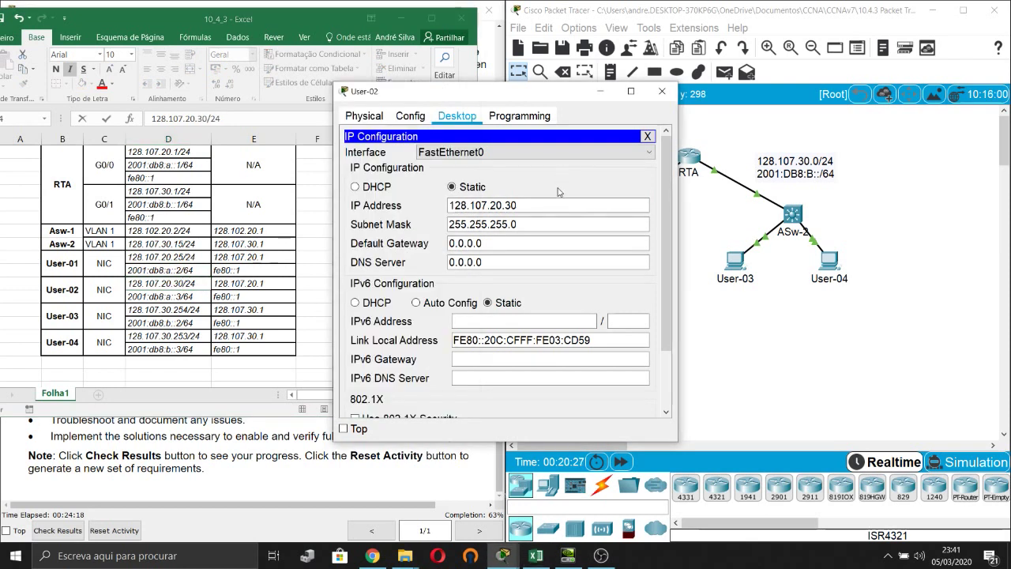
Set User-02's gateway 128.107.20.1, IPv6 2001:bd8:a::3/64 and IPv6 gateway fe80::1, then close.
double_click(522, 243)
triple_click(522, 243)
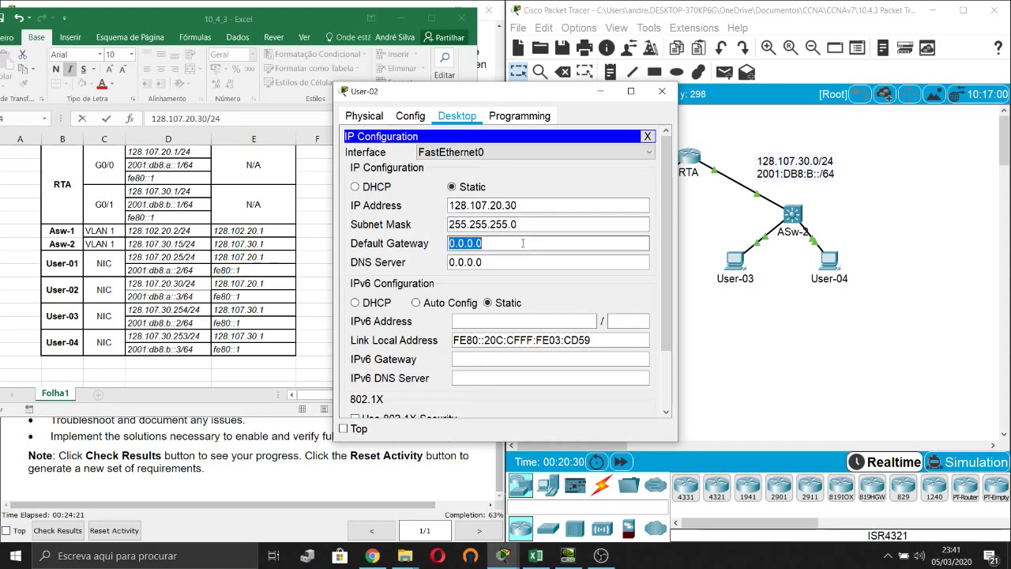
text(12)
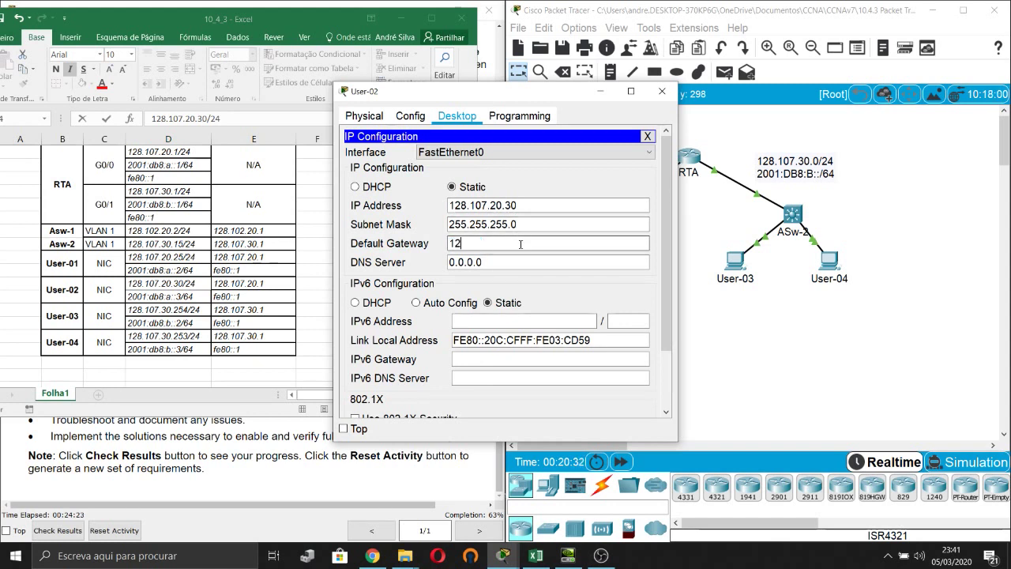
text(8.107.20.1)
click(537, 320)
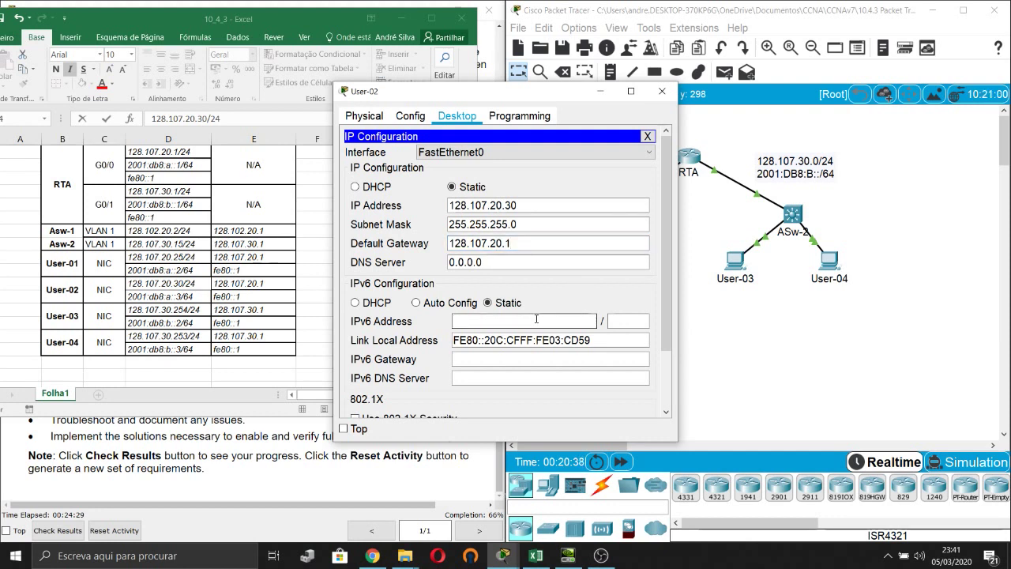
text(2001:bd8:a::)
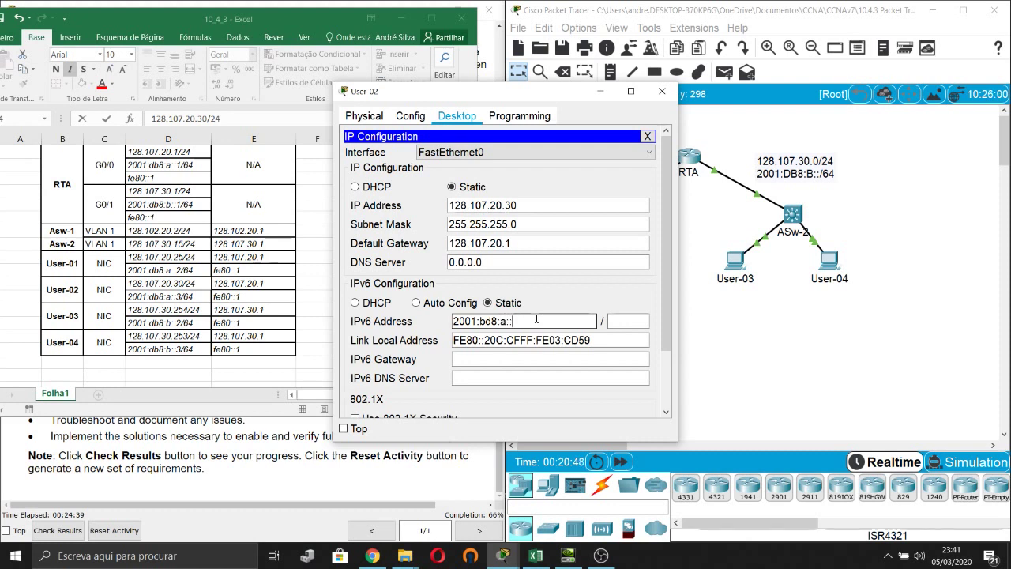
text(3)
key(Tab)
text(64)
click(497, 356)
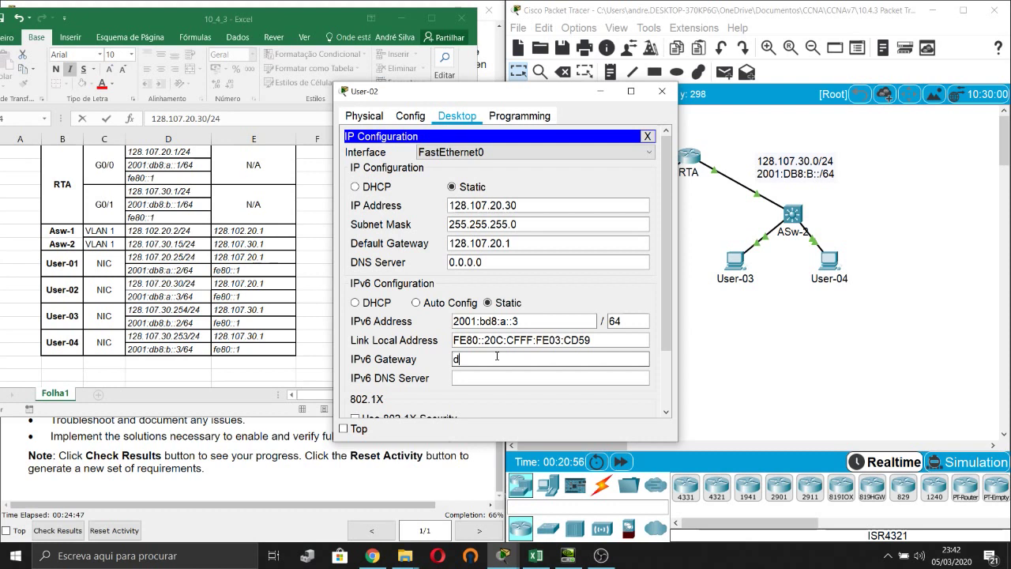
text(fe80::1)
key(Tab)
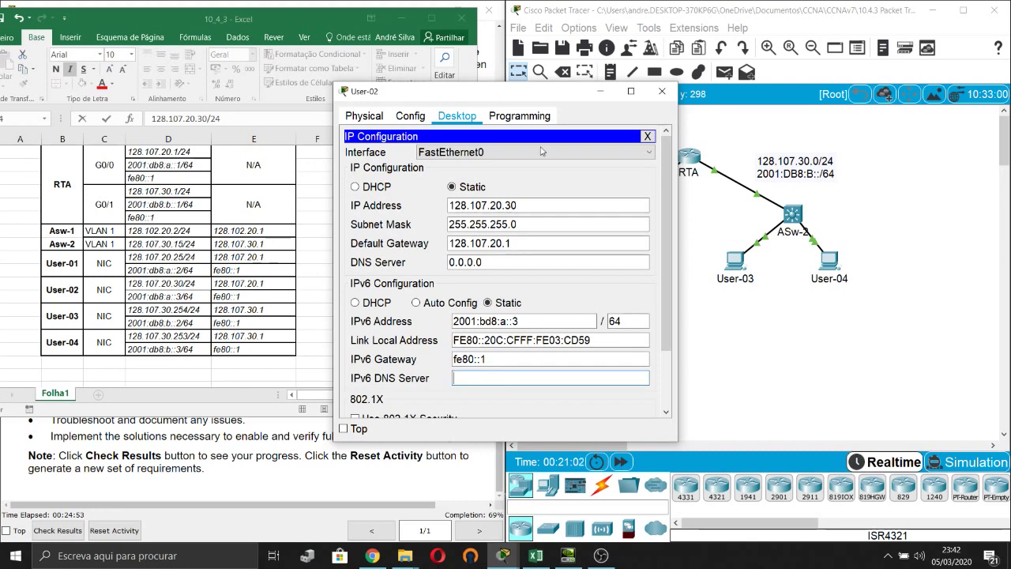
click(662, 92)
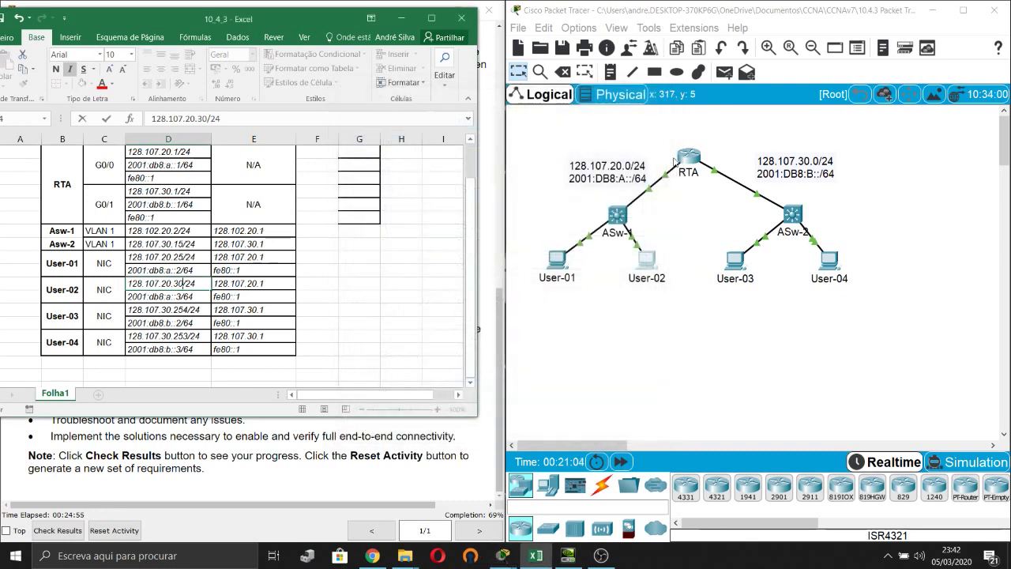
Correct User-03's IPv4 address to 128.107.30.25/24 in its IP Configuration.
click(735, 261)
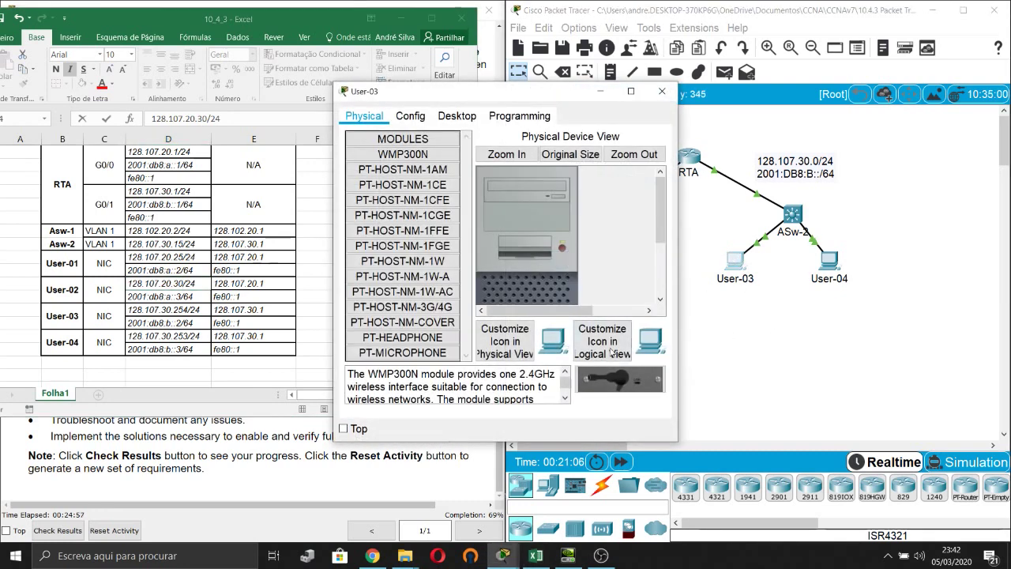
click(456, 116)
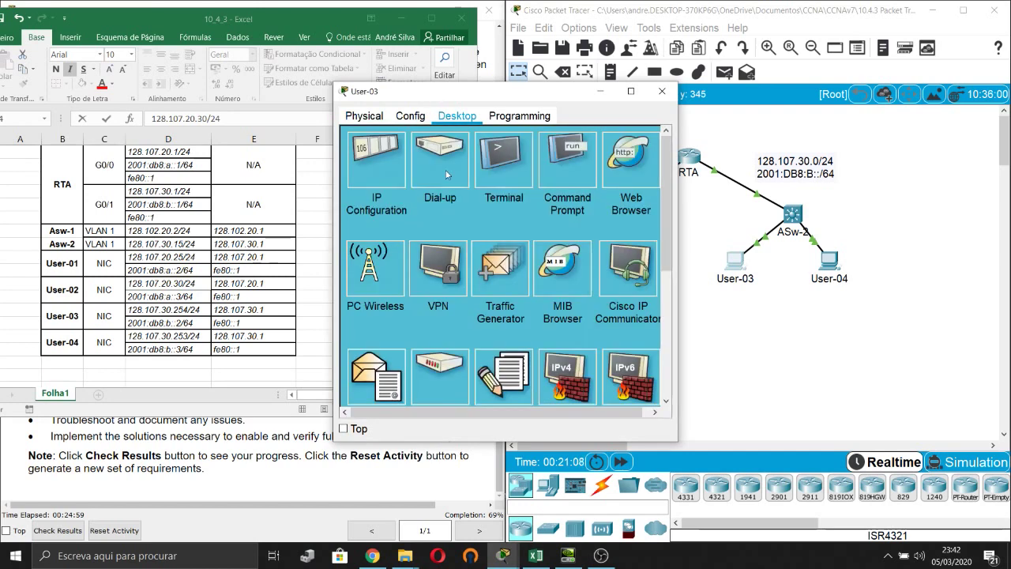
click(386, 179)
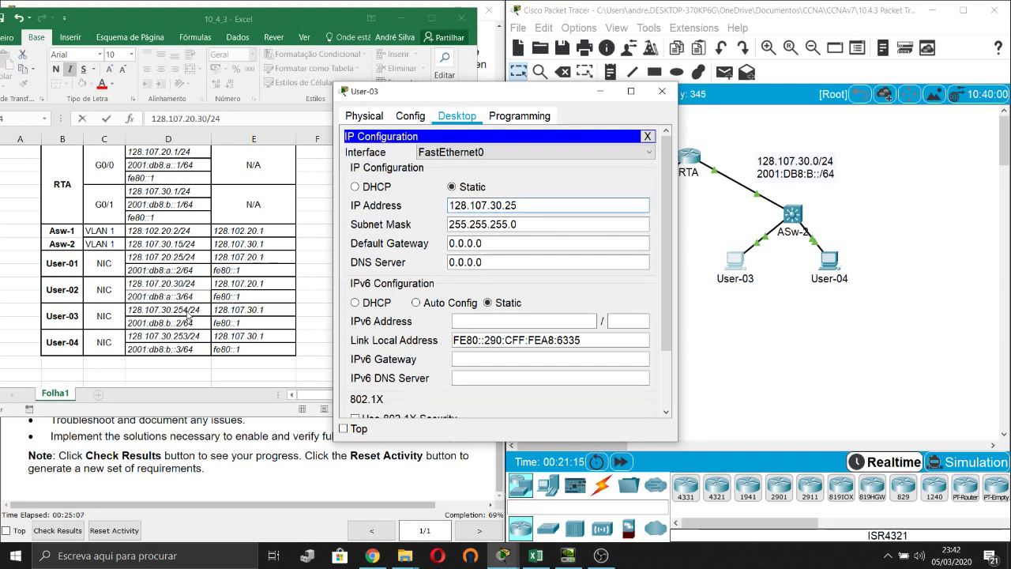
click(188, 313)
double_click(189, 310)
key(BackSpace)
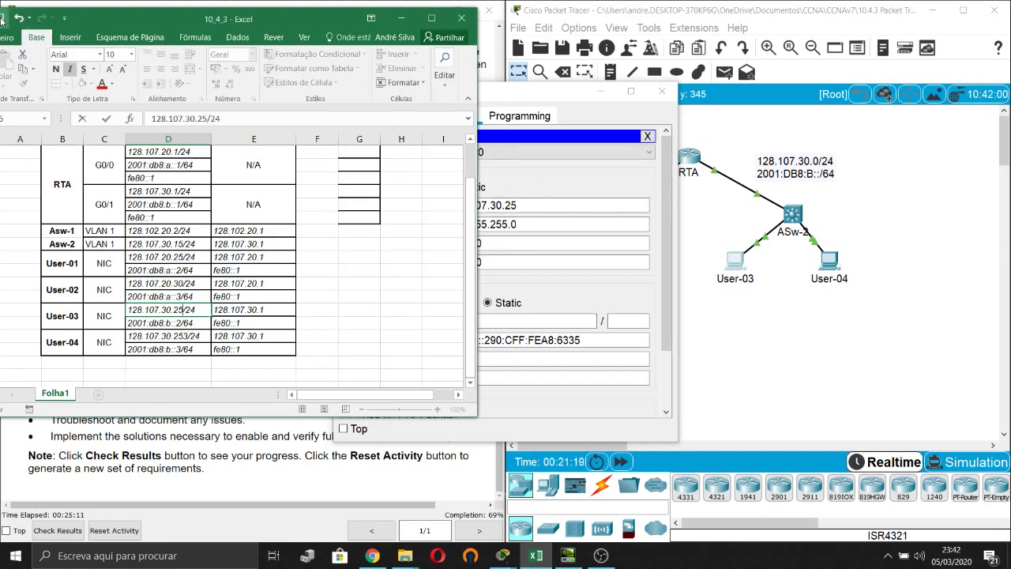
key(ctrl+Return)
click(590, 179)
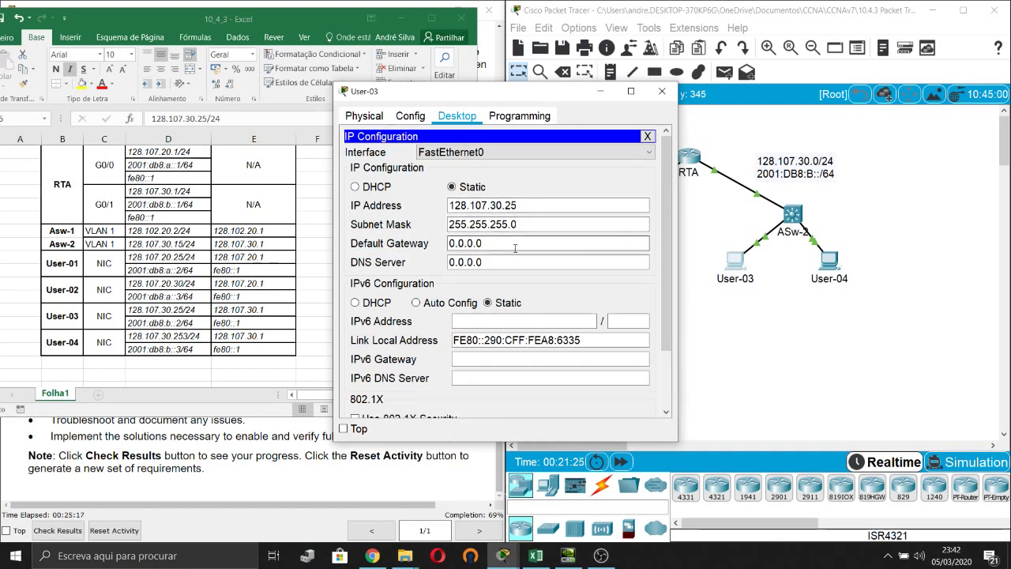
Set User-03's gateway 128.107.30.1, IPv6 2001:db8:b::2/64 and IPv6 gateway fe80::1, then close.
triple_click(515, 249)
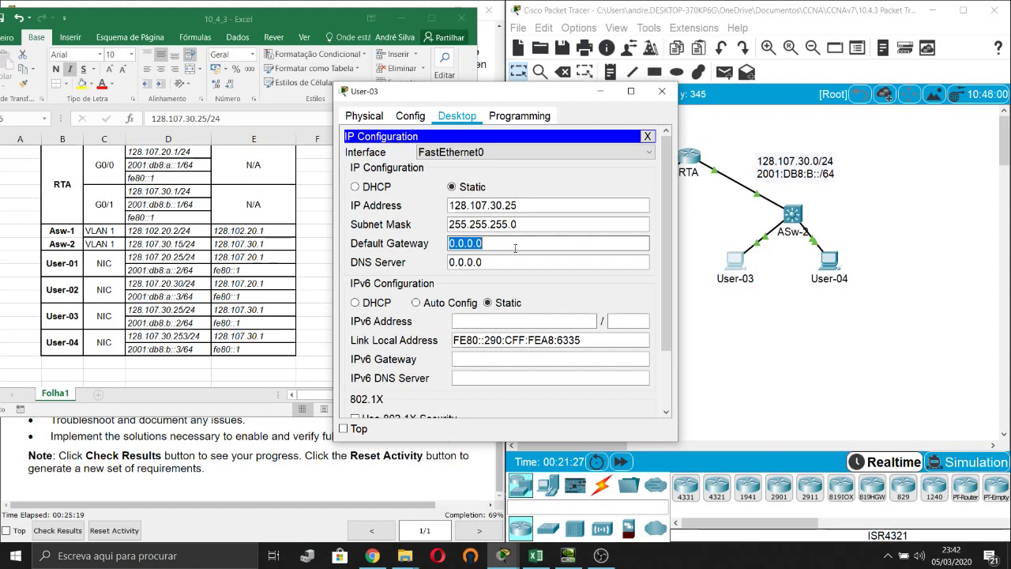
text(128.107.30.1)
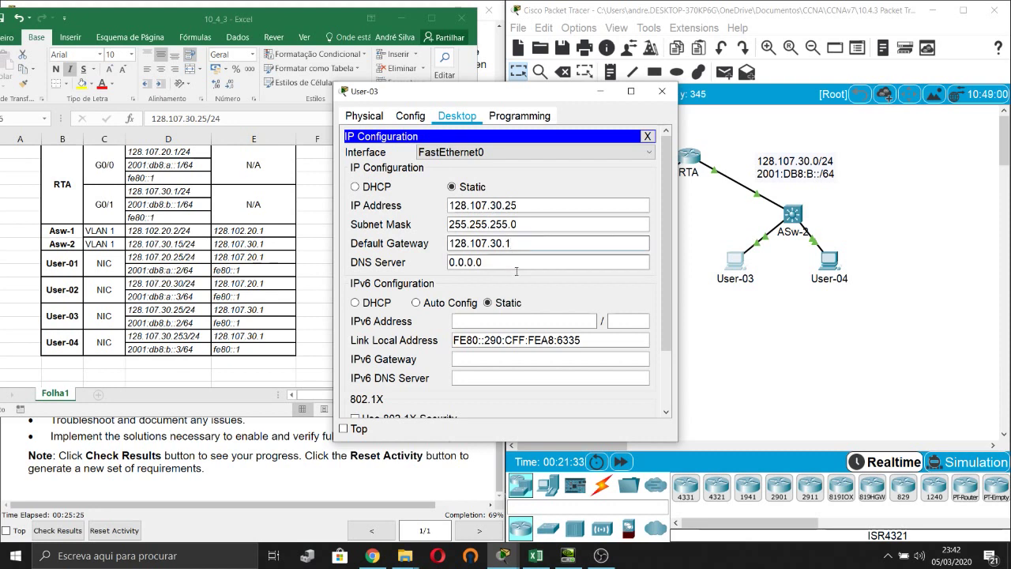
click(529, 321)
text(2001:)
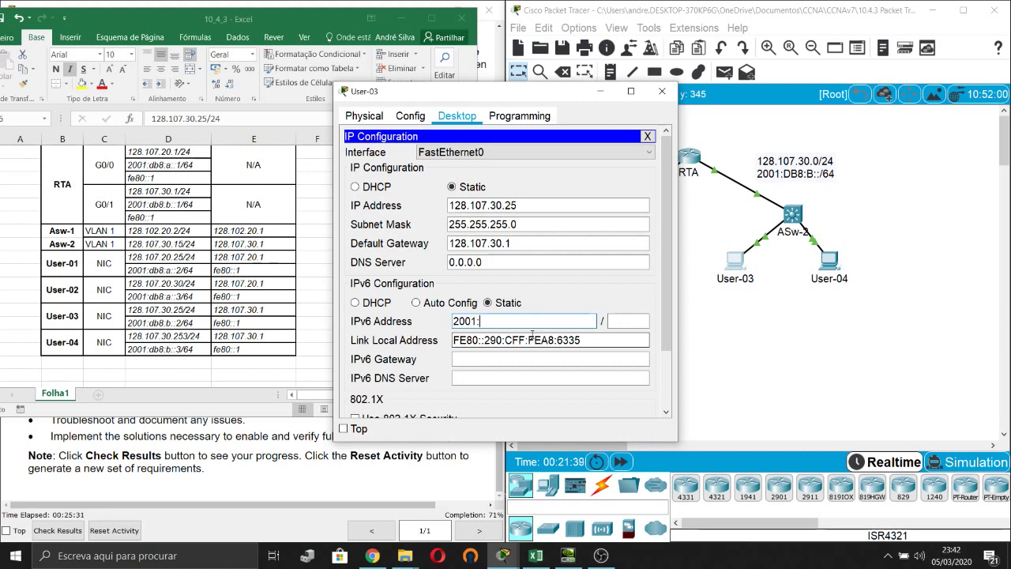
text(db8:b::2)
key(Tab)
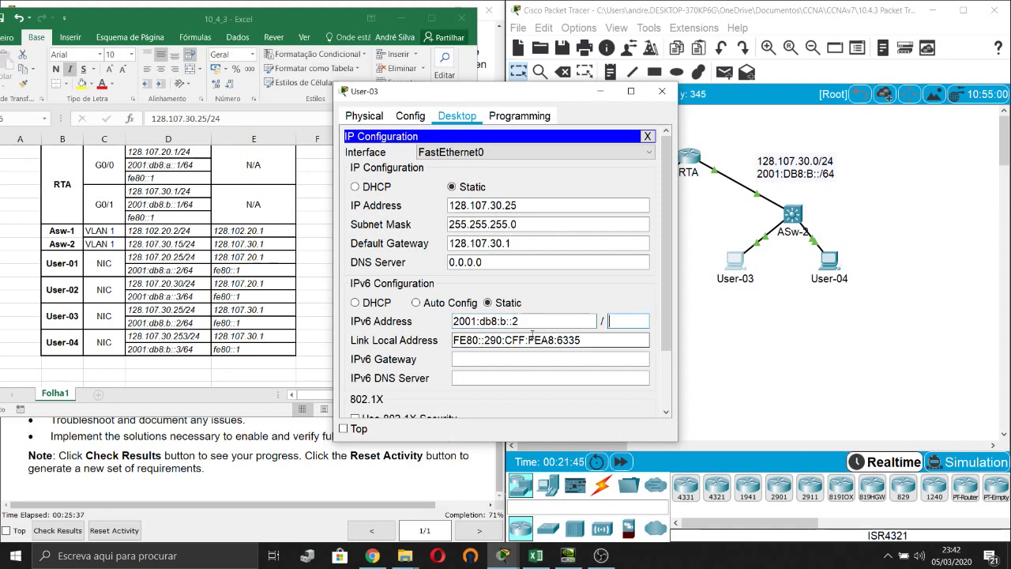
text(64)
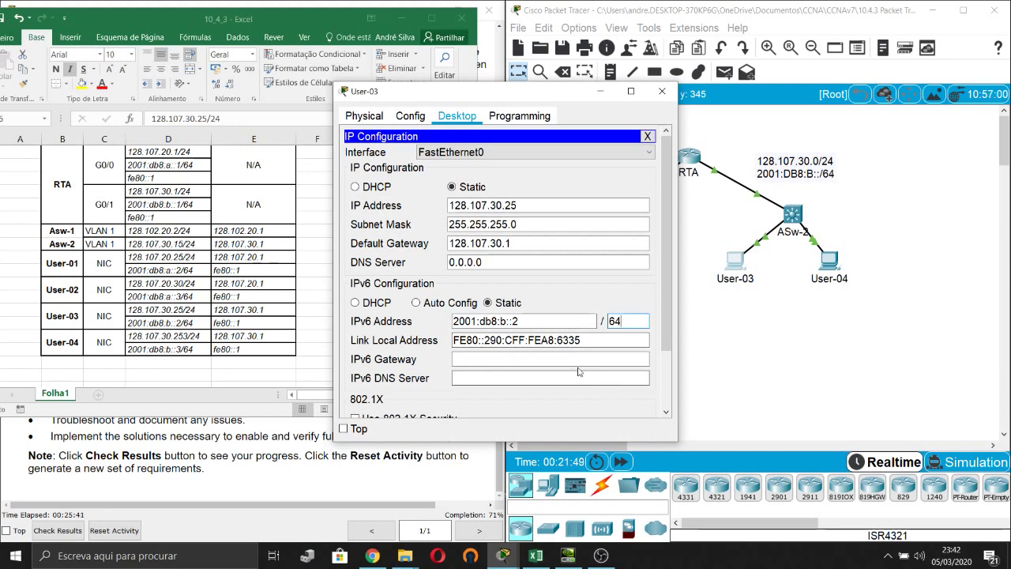
click(562, 362)
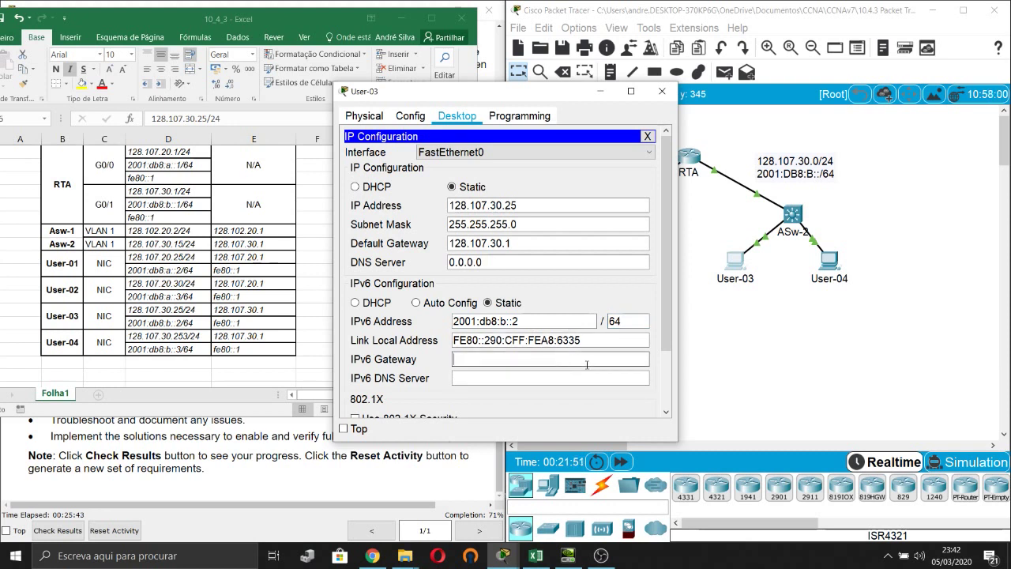
text(fe80::1)
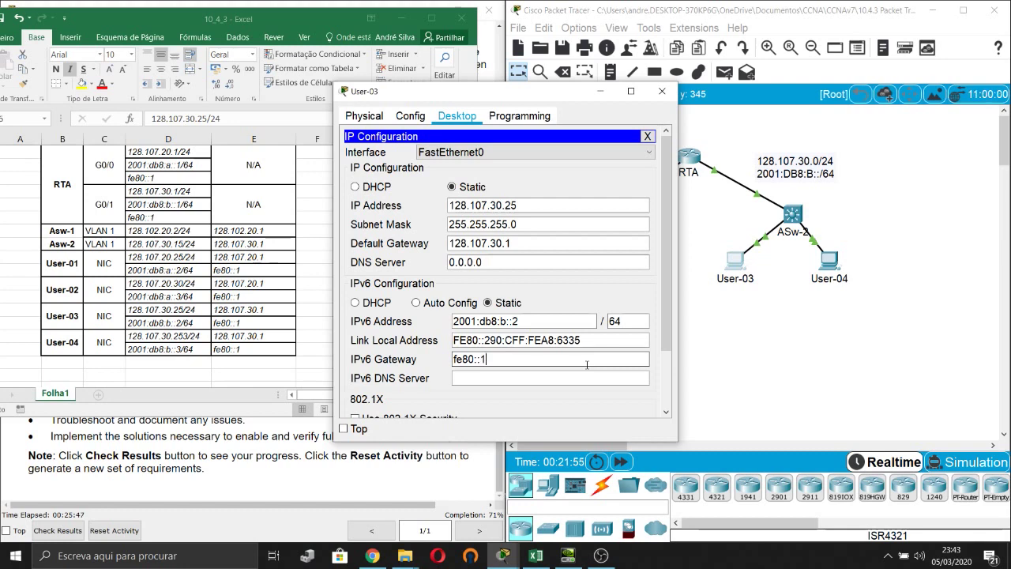
key(Tab)
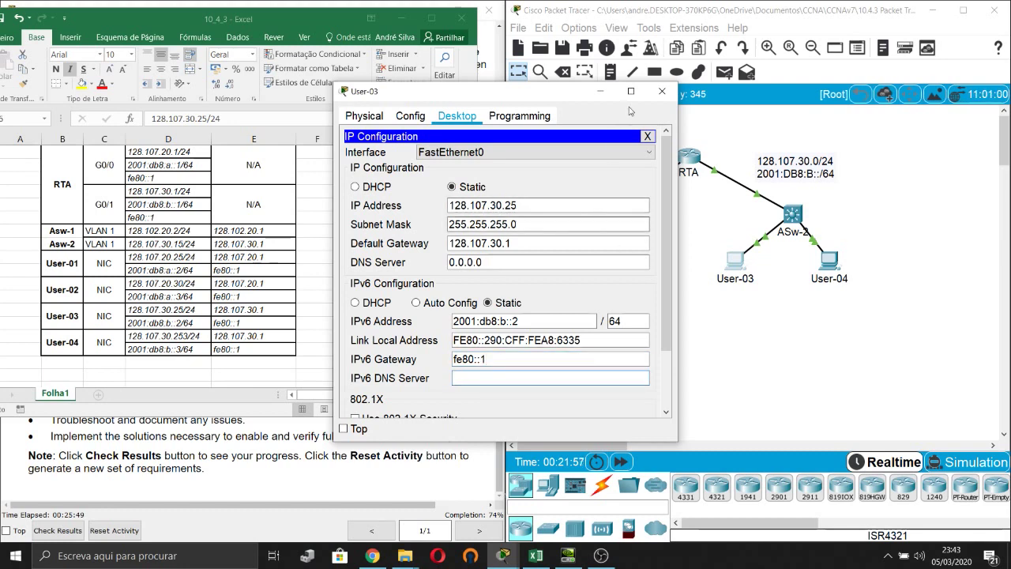
click(662, 91)
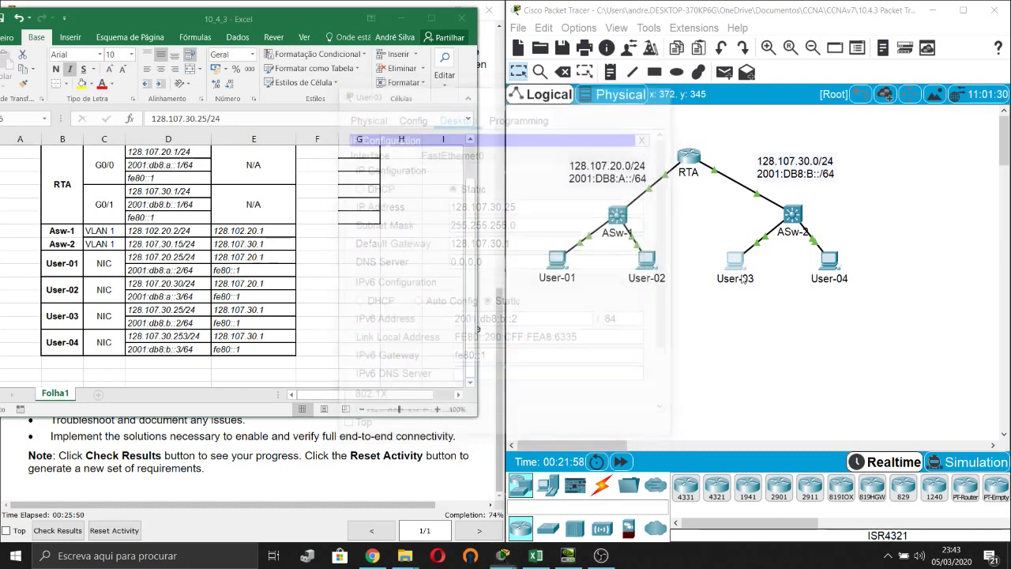
click(824, 260)
In User-04's IP Configuration, replace the old 10.10.10.102 address with 128.107.30.253.
click(482, 96)
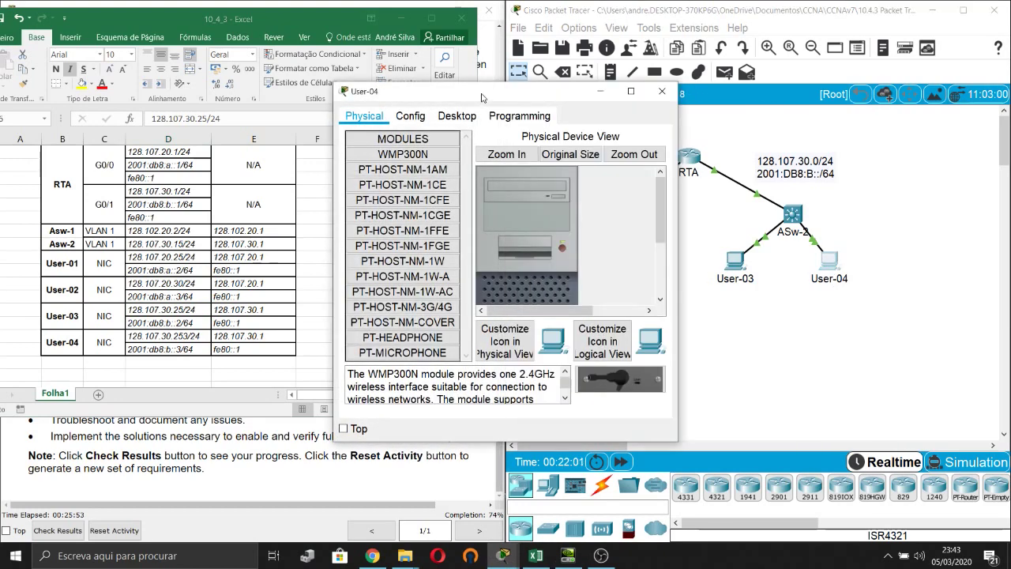
drag(482, 96, 632, 85)
click(602, 108)
click(531, 147)
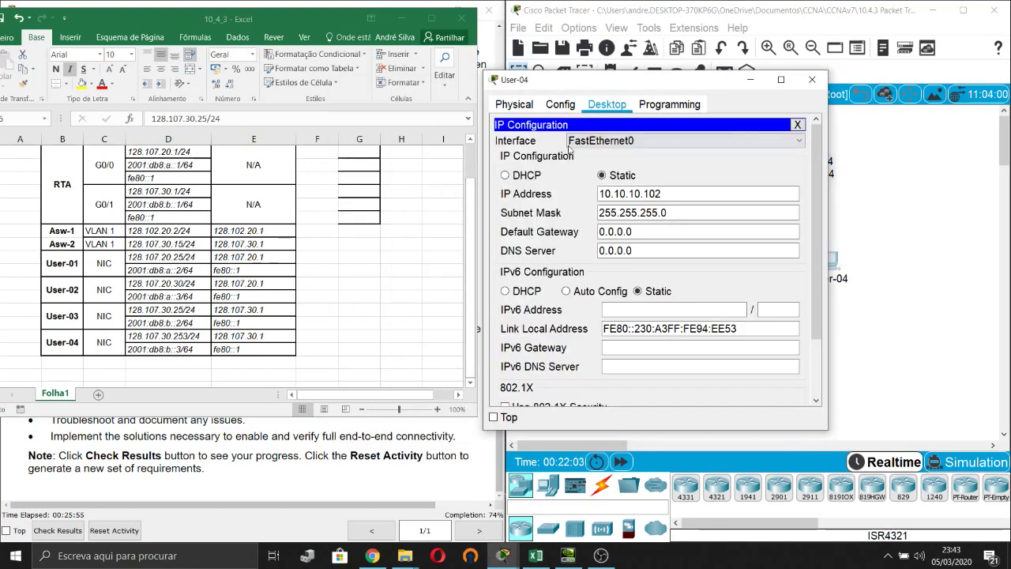
drag(668, 81, 602, 63)
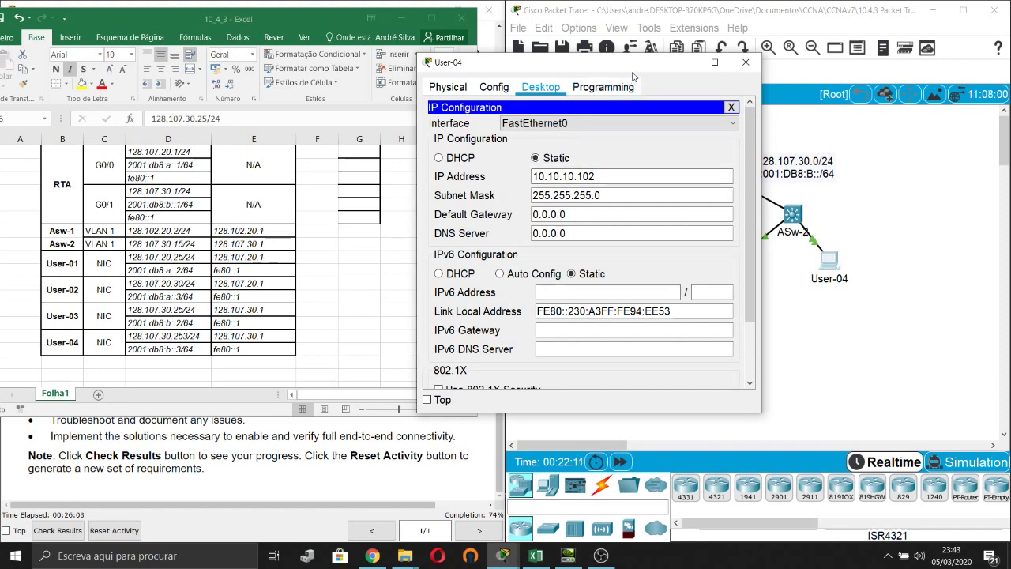
drag(634, 70, 571, 72)
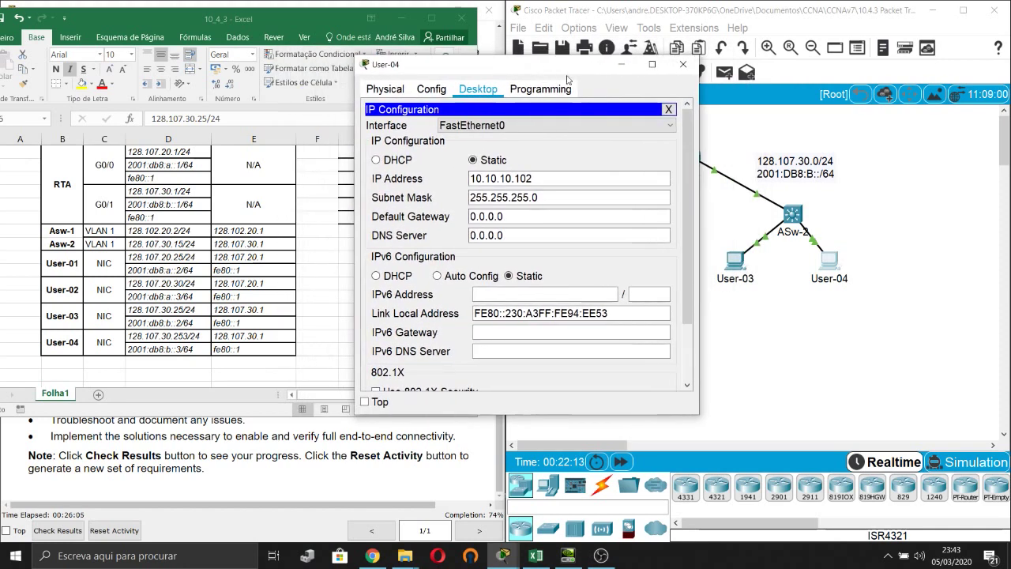
click(498, 178)
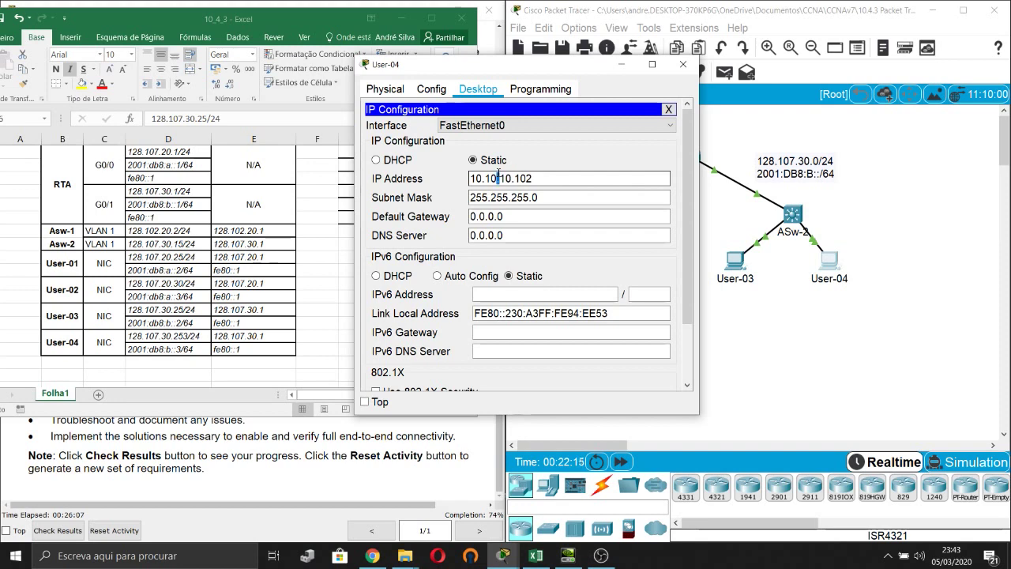
drag(543, 178, 470, 179)
drag(523, 71, 557, 65)
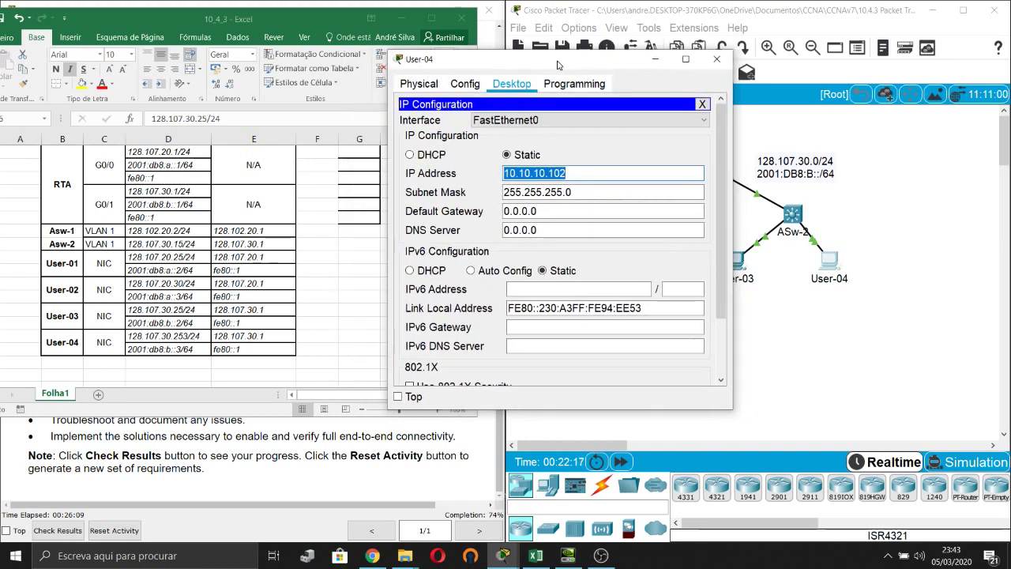
text(12)
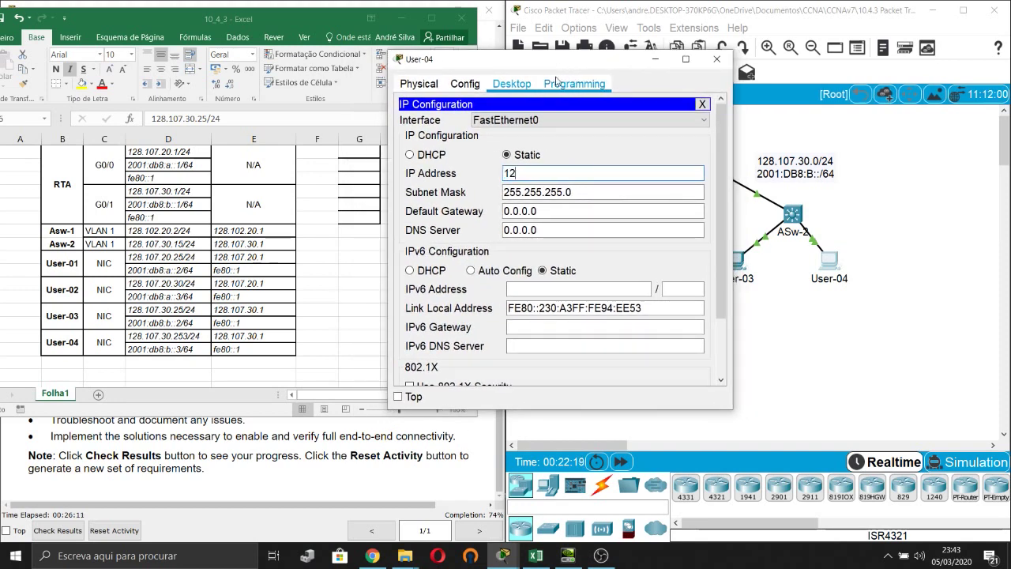
text(8.107.30)
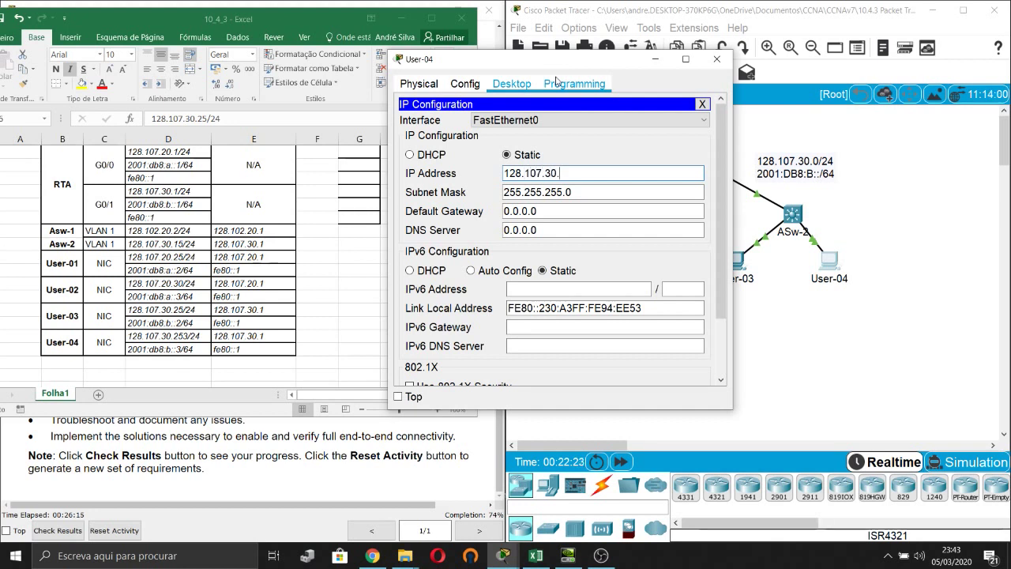
text(.253)
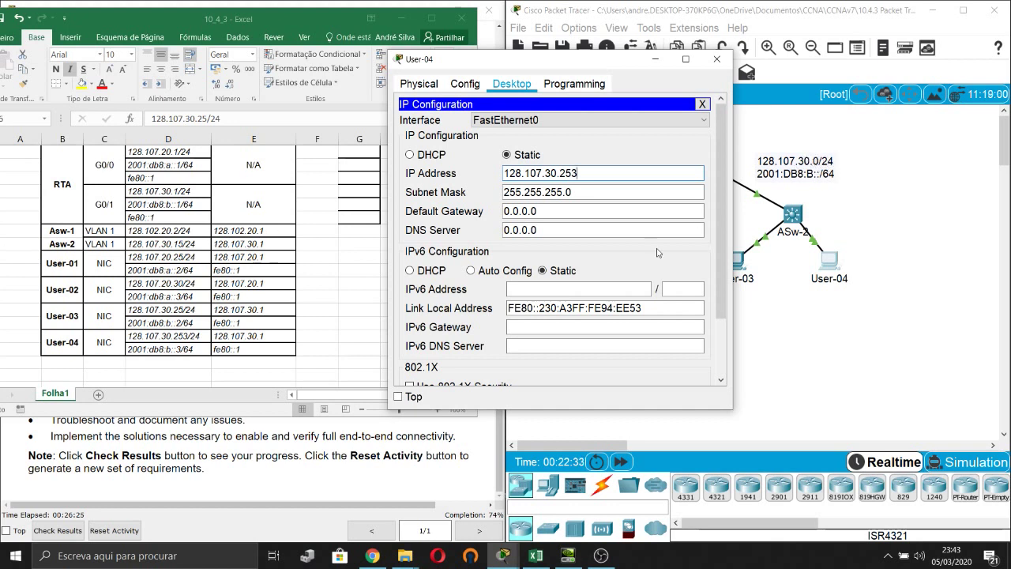
Set User-04's gateway 128.107.30.1, IPv6 2001:db8:b::3/64 and IPv6 gateway fe80::1, then close.
triple_click(554, 212)
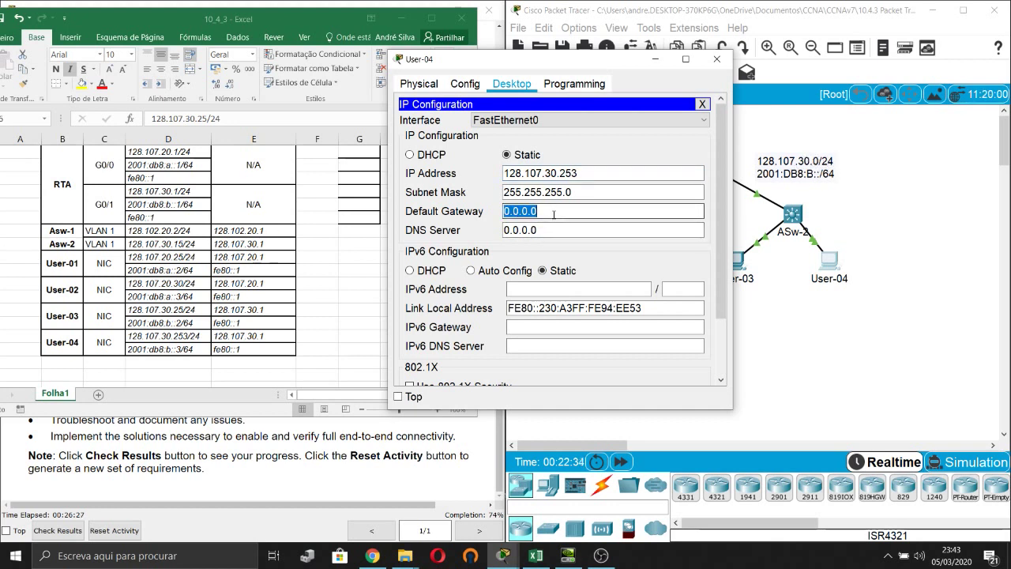
text(128.107.30.1)
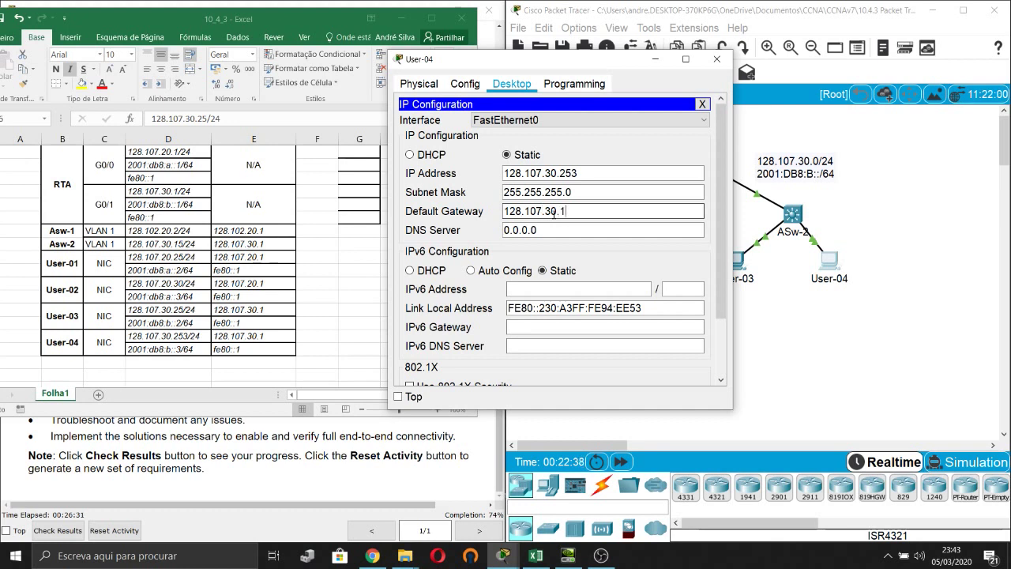
click(586, 288)
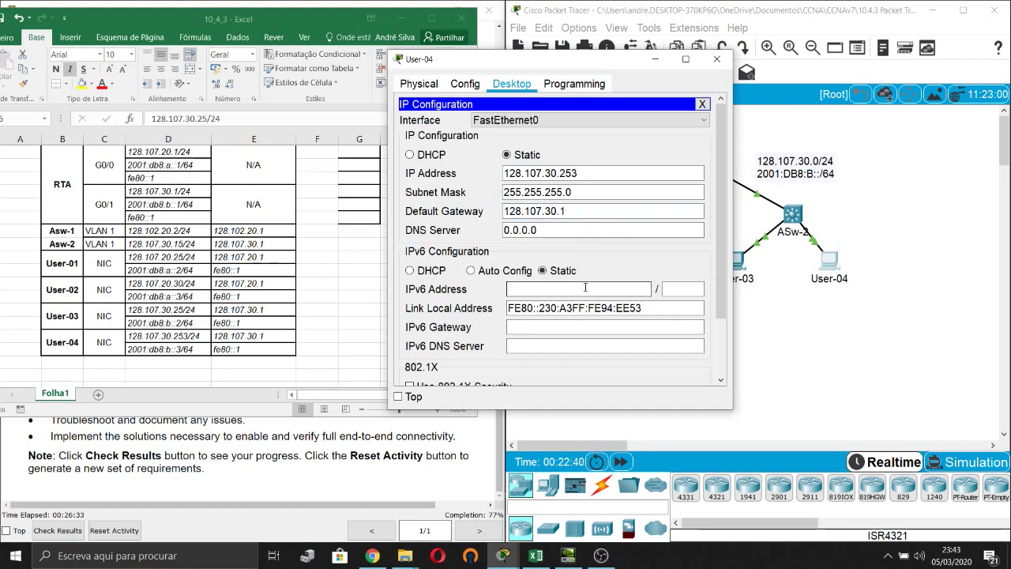
text(2001:db8:)
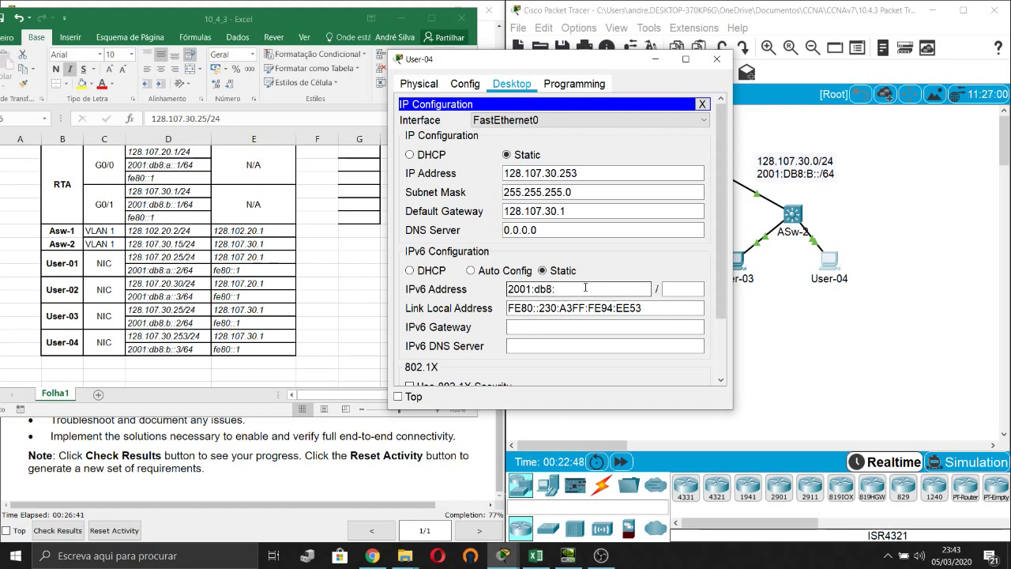
text(b::3)
key(Tab)
text(64)
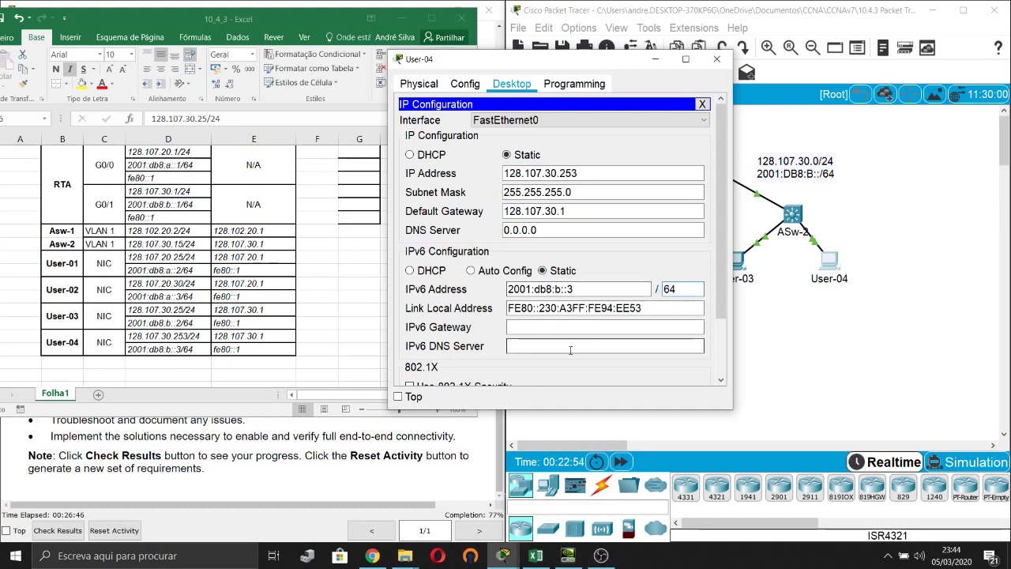
click(511, 323)
text(fe)
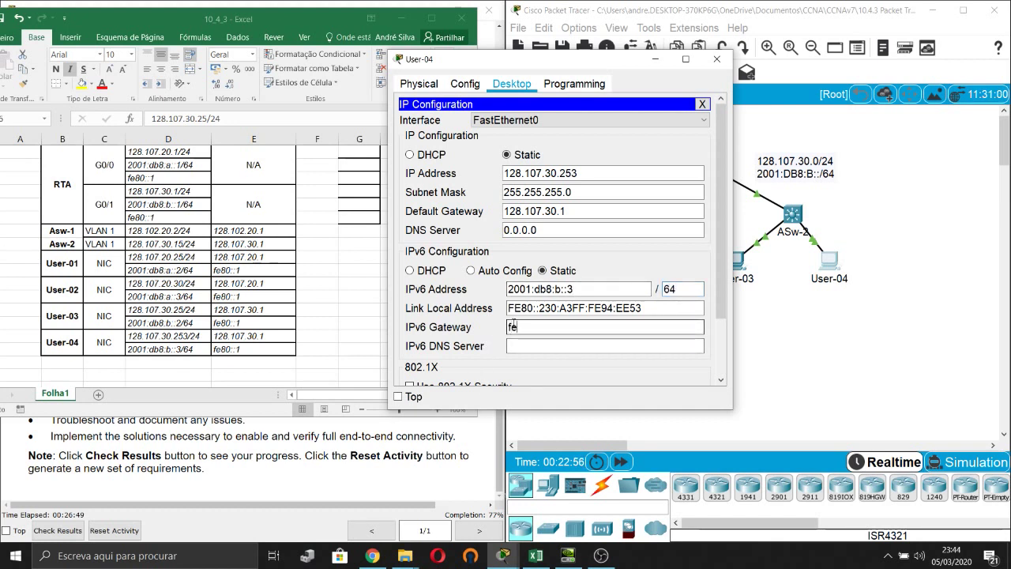
text(80::1)
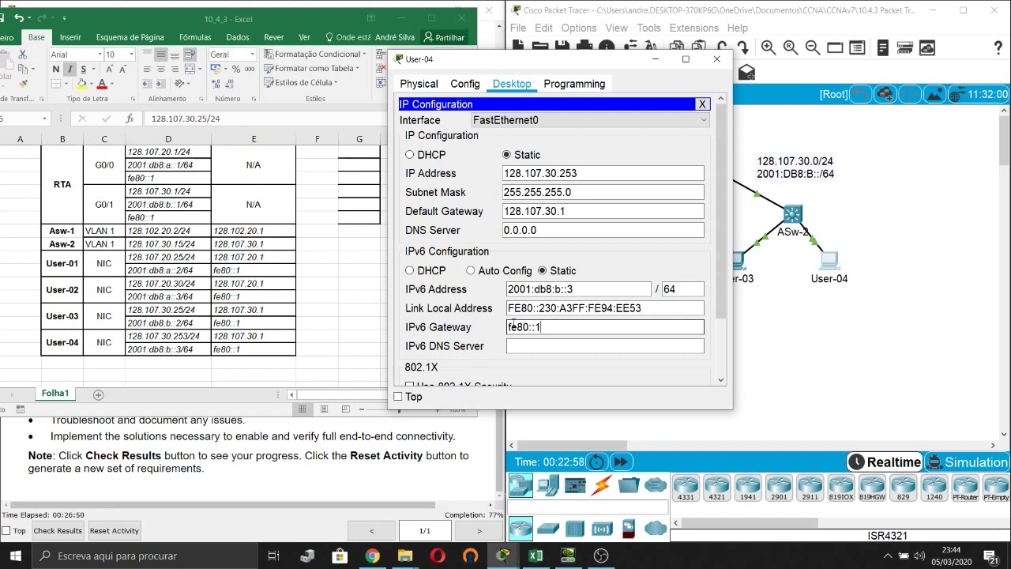
click(565, 345)
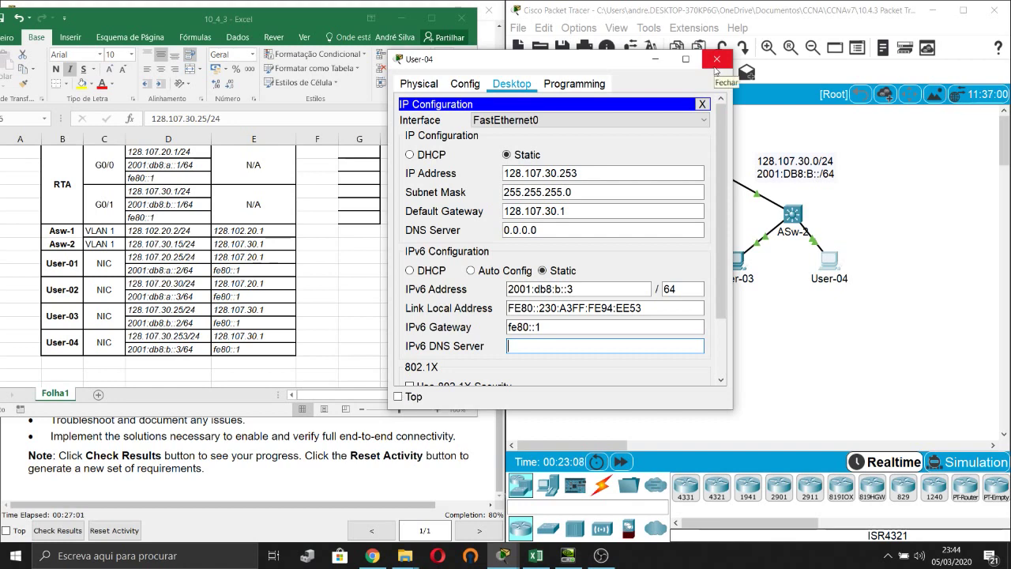
click(716, 60)
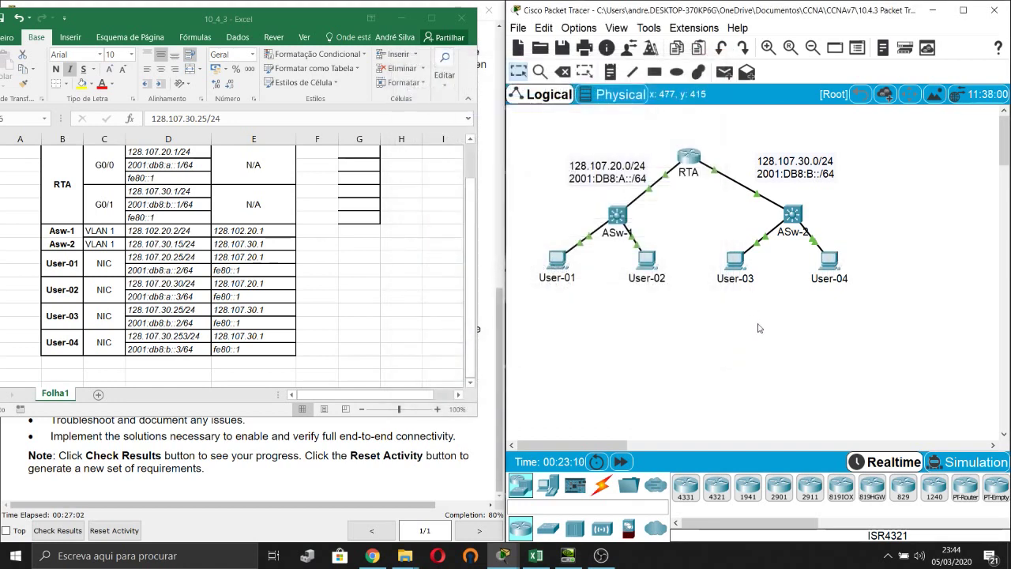
Review the activity instructions, then bring up router RTA's command line.
click(326, 455)
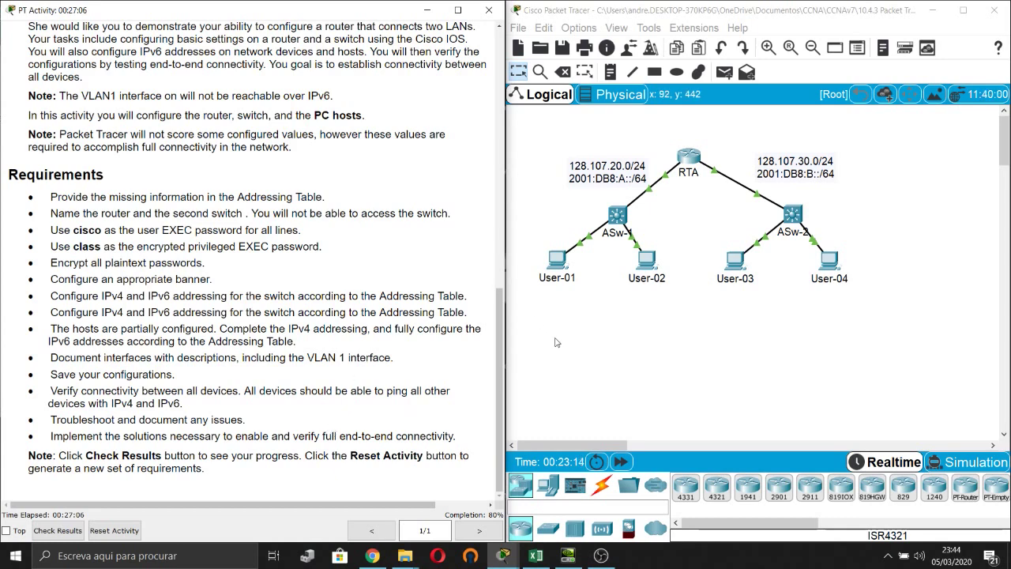
click(715, 162)
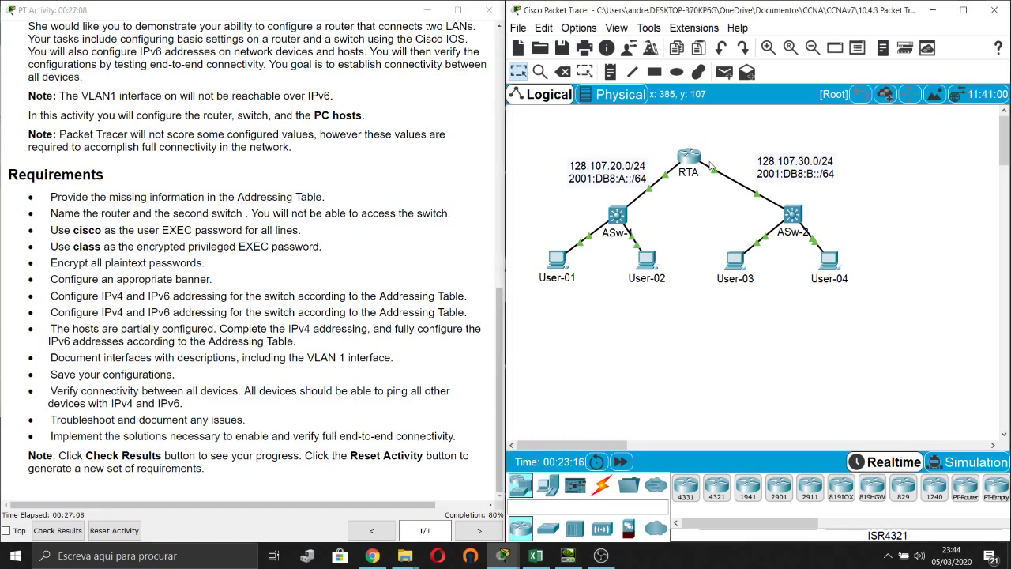
click(695, 157)
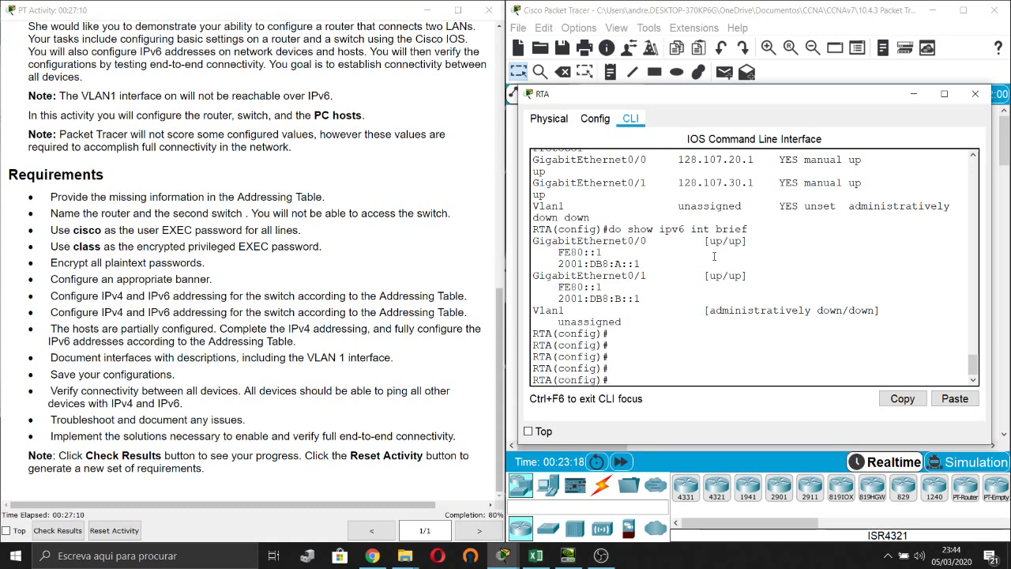
key(Return)
key(Return)
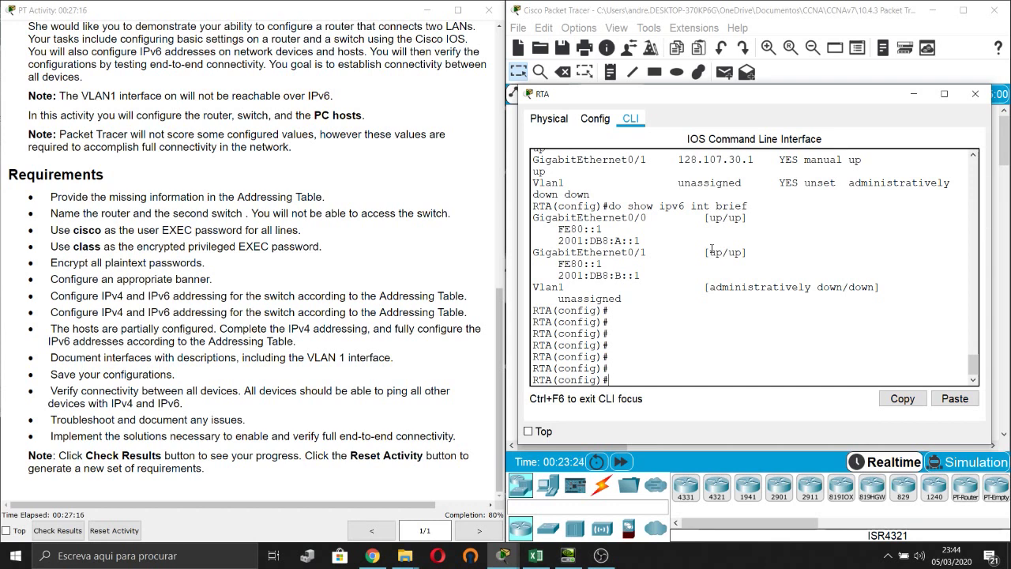
key(Return)
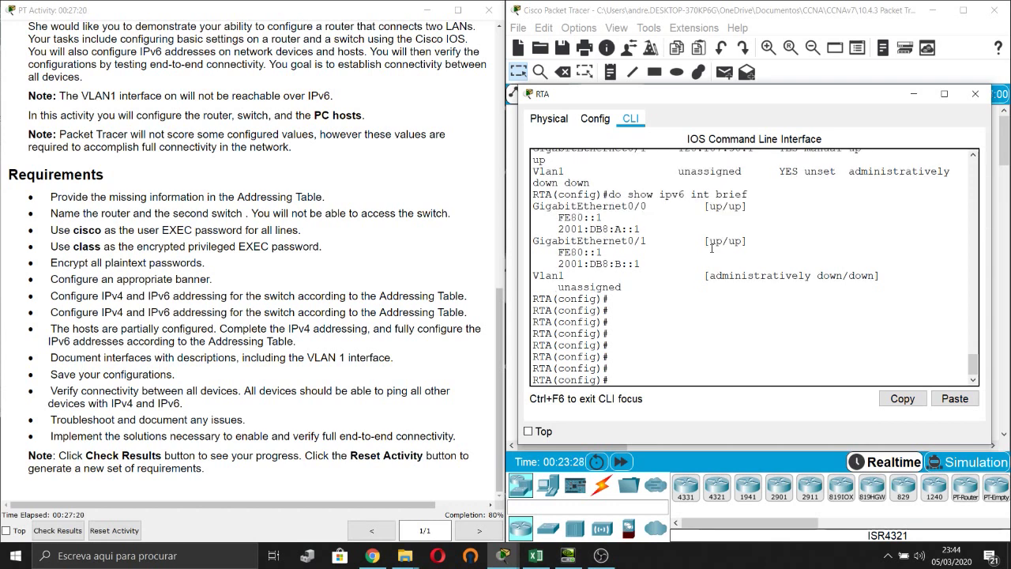
Run ipv6 unicast-routing on RTA and minimize its window.
text(ipv6)
key(Tab)
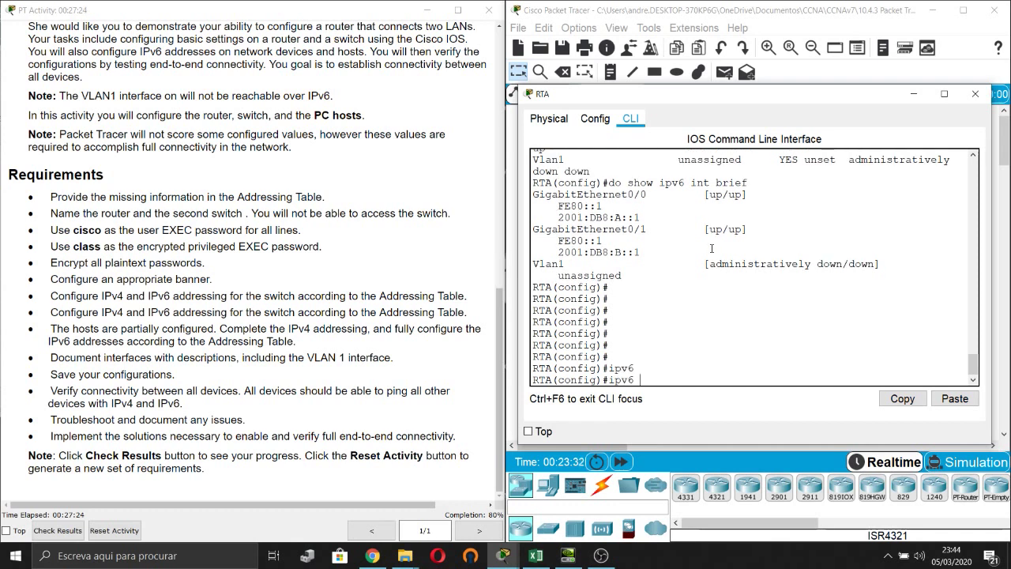
key(BackSpace)
key(BackSpace)
key(BackSpace)
key(BackSpace)
key(BackSpace)
text(en)
key(Return)
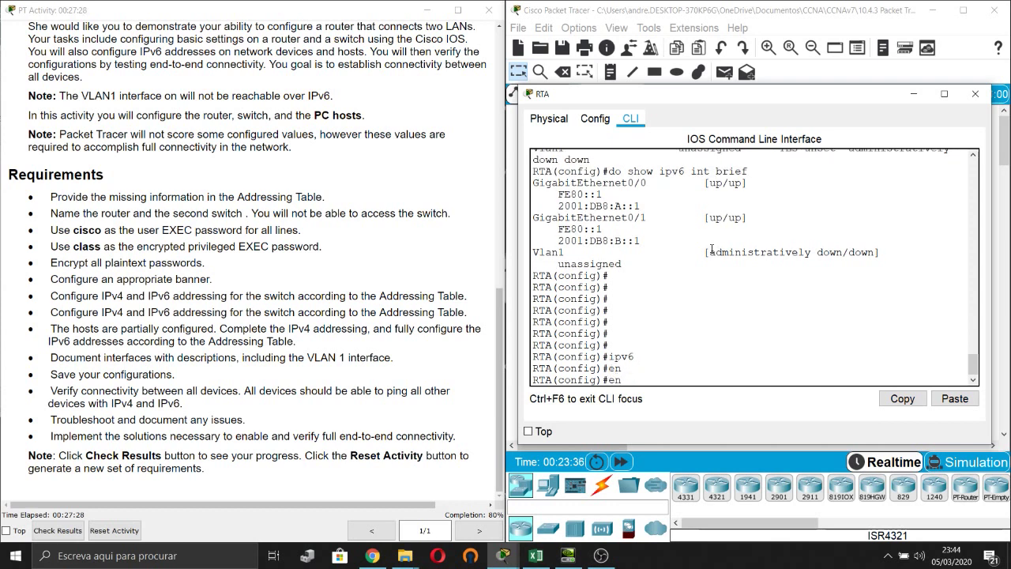
text(ipv6)
key(Tab)
text(un)
key(Tab)
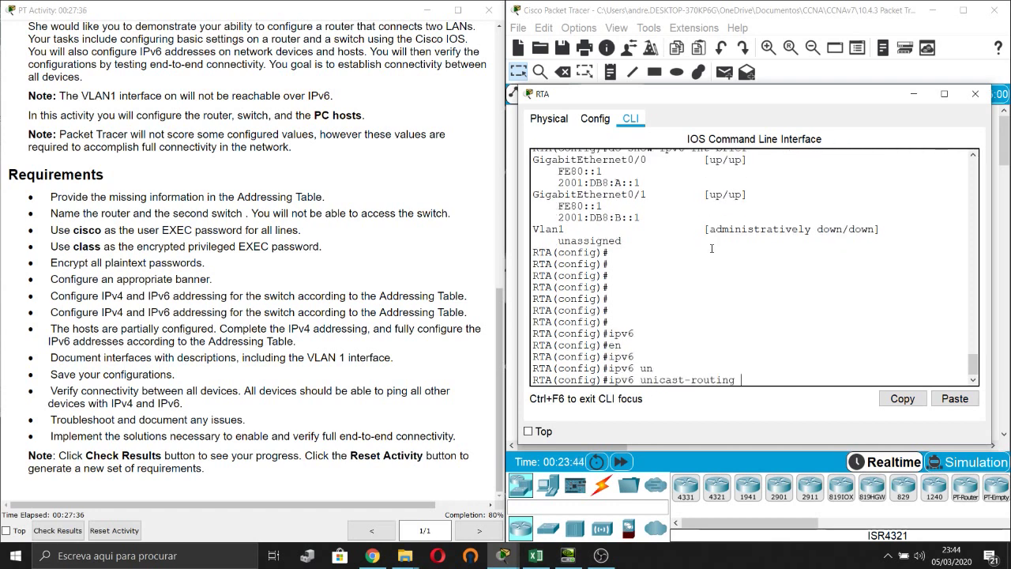
key(Return)
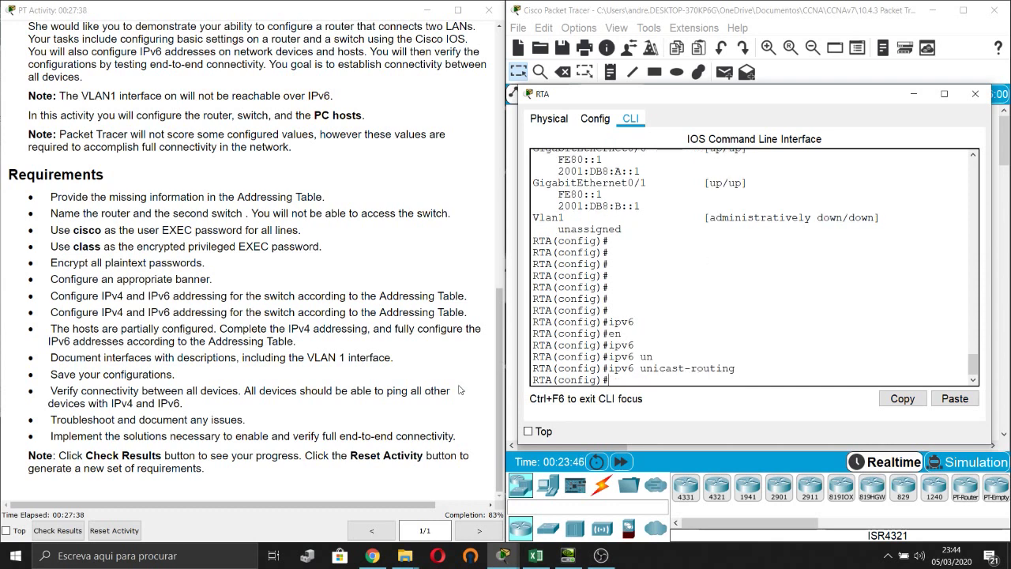
click(911, 95)
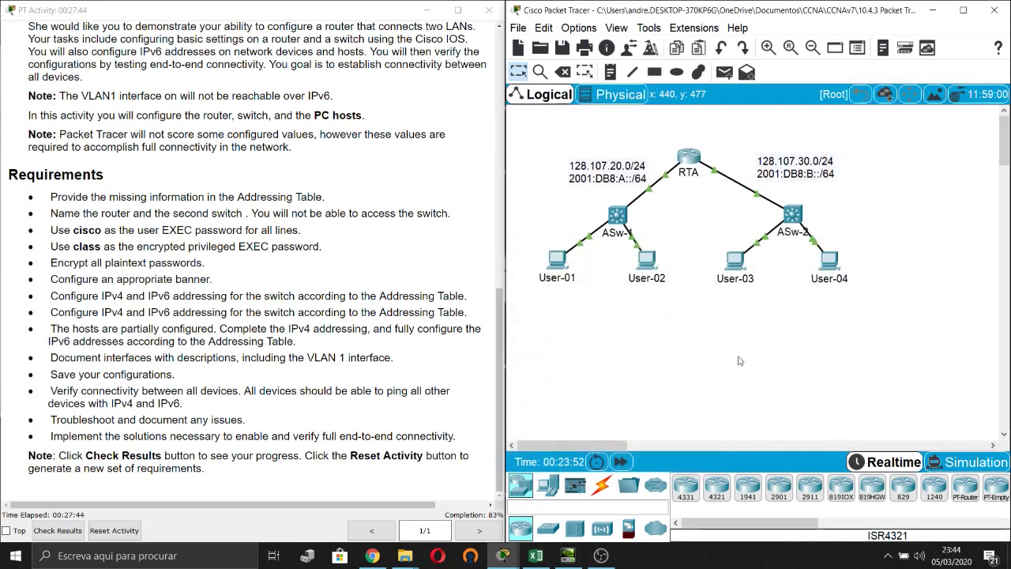
Highlight the 'Document interfaces with descriptions' requirement in the instructions, then reopen RTA's CLI.
click(73, 358)
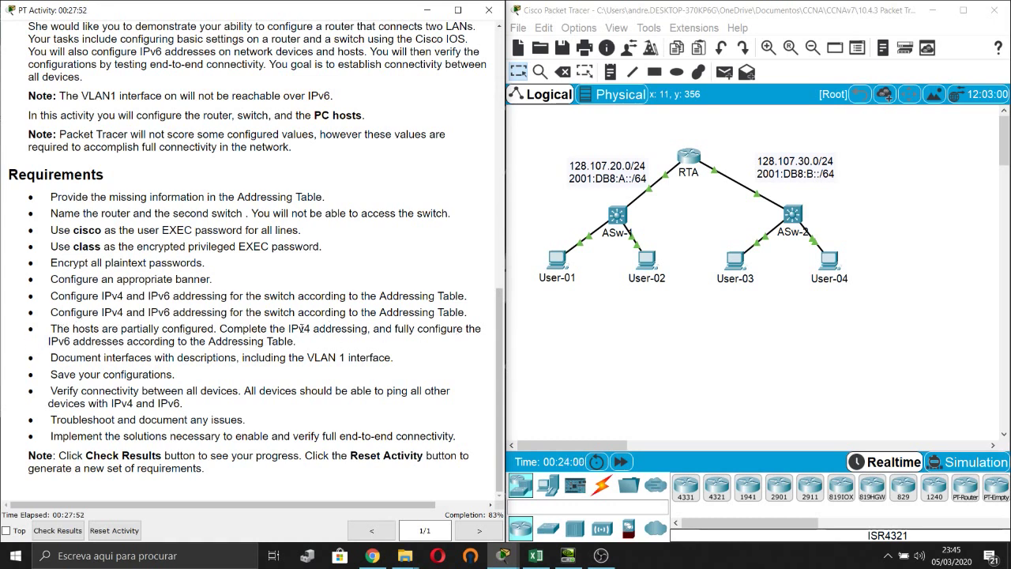
drag(57, 361, 392, 358)
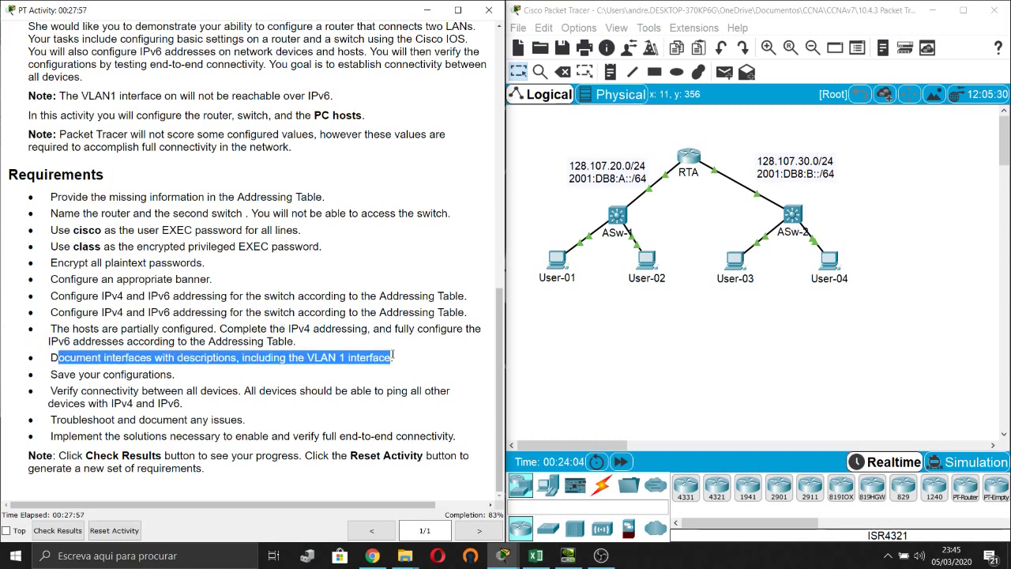
click(618, 397)
List RTA's interfaces and IPv4 addresses with do show ip int brief.
click(690, 158)
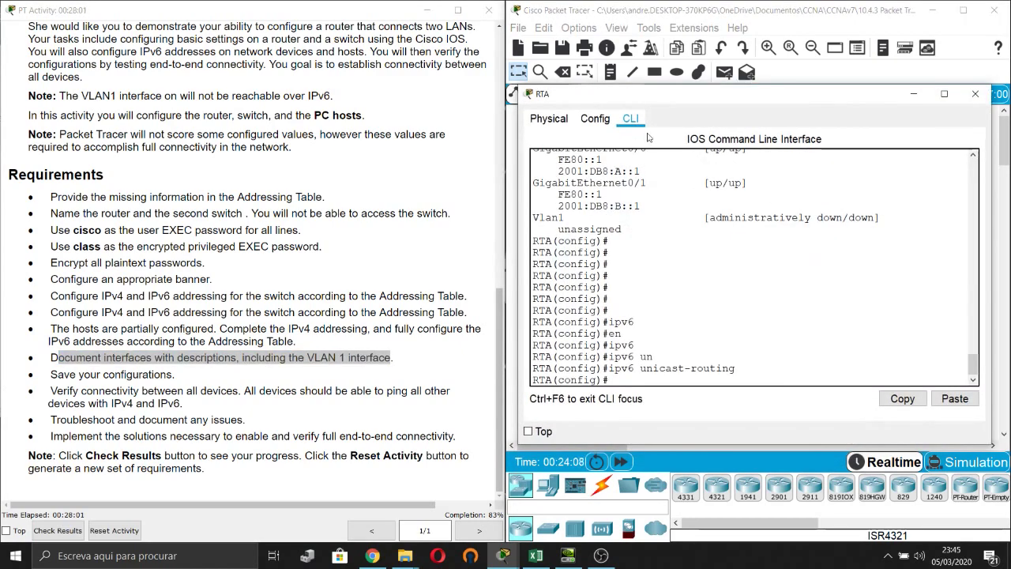
drag(710, 100, 238, 51)
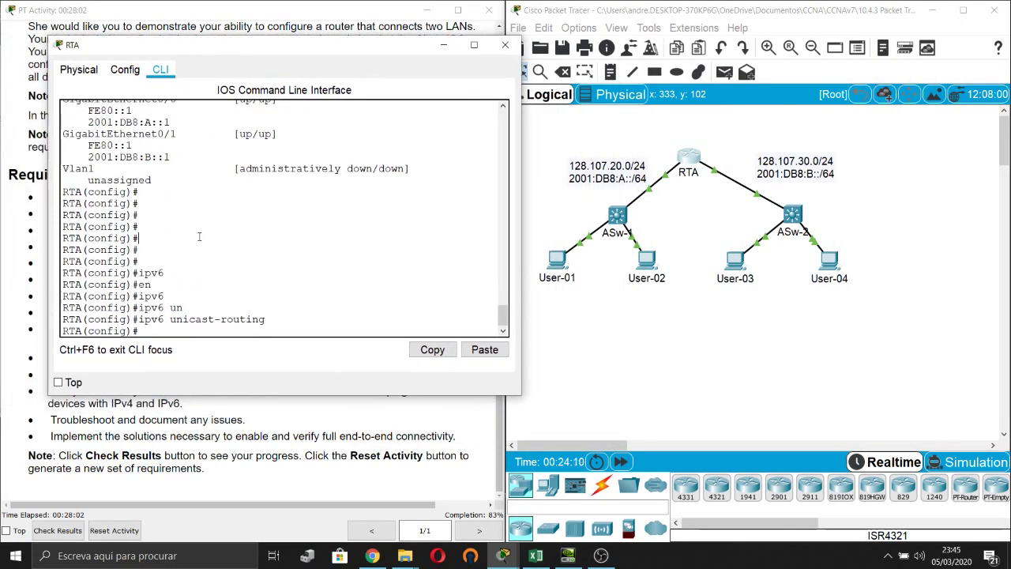
key(Return)
key(Return)
key(Return)
text(do sho)
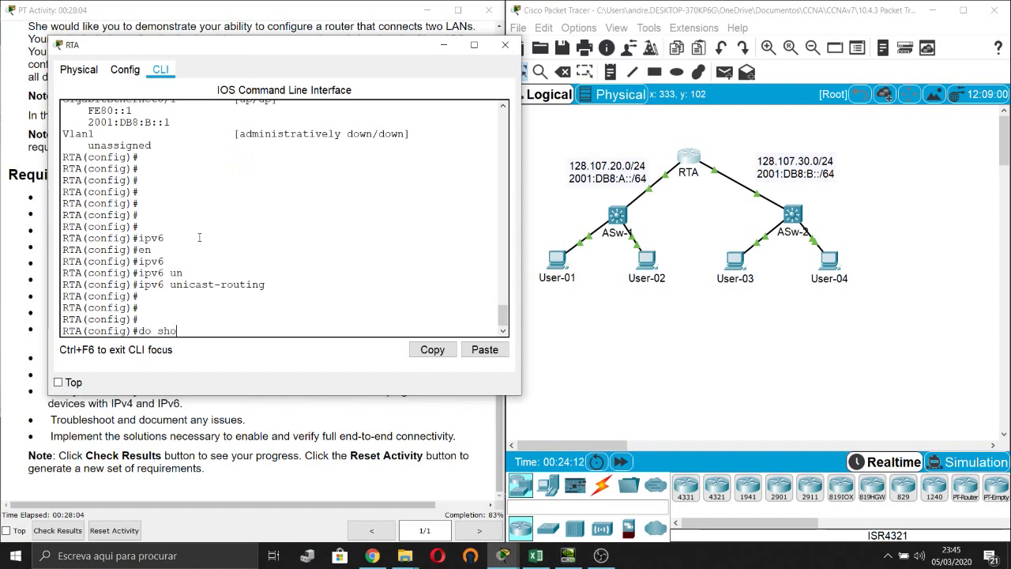
text(w ip int brief)
key(Return)
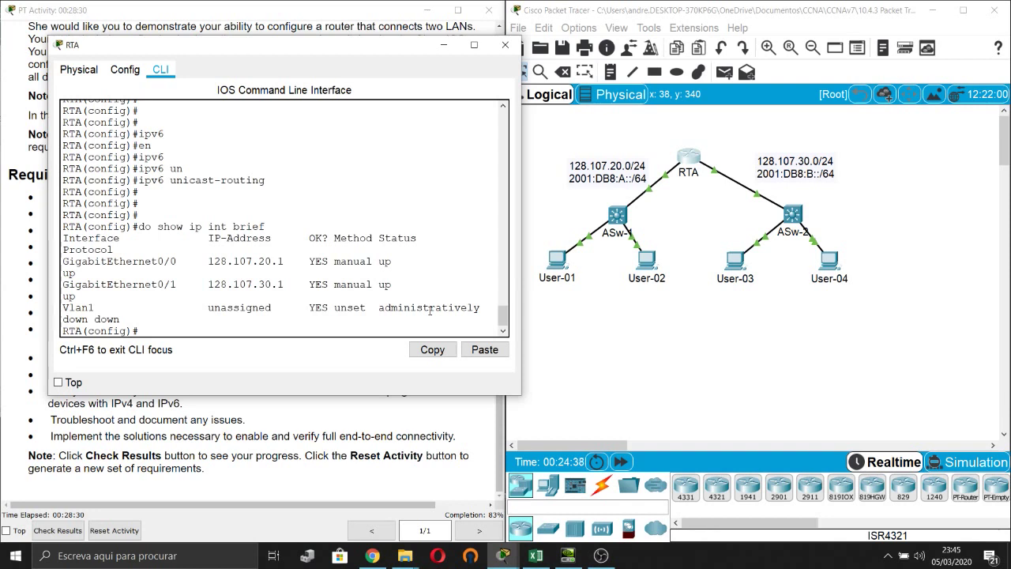
Give RTA's GigabitEthernet0/0 the description RTA_ASw-1.
click(429, 308)
key(Return)
key(Return)
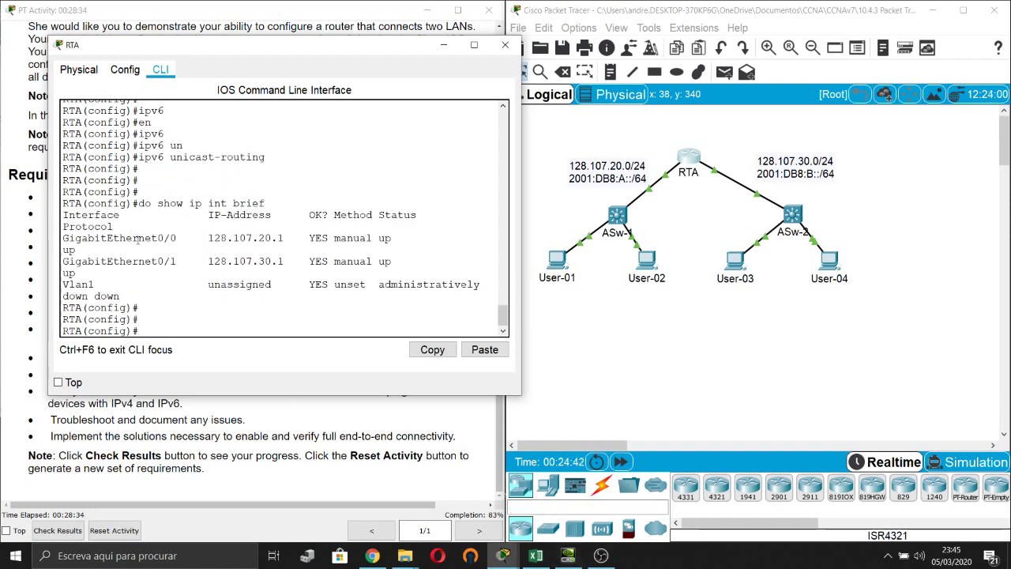
text(int)
key(Tab)
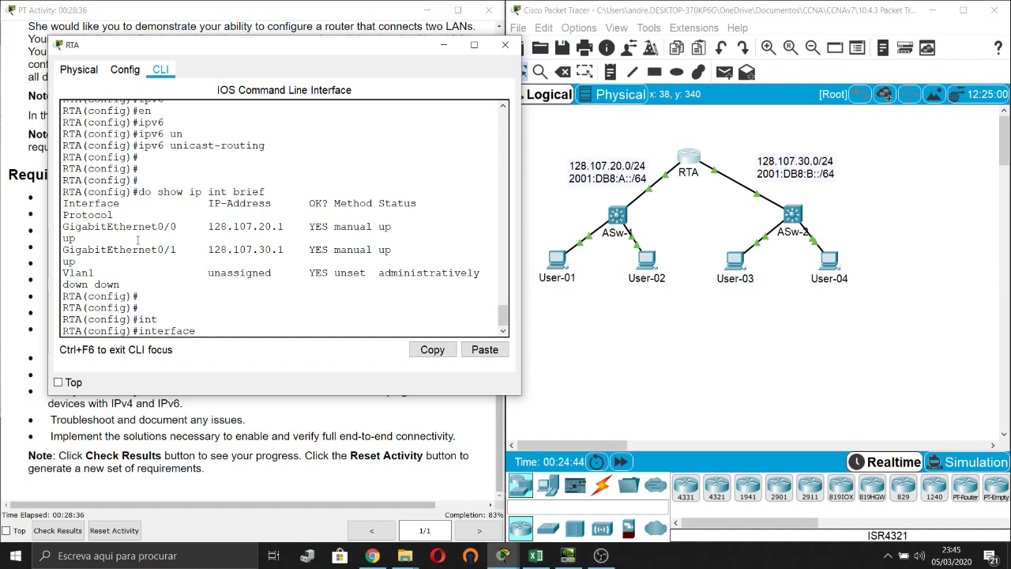
text(gi)
key(Tab)
text(0/0)
key(Return)
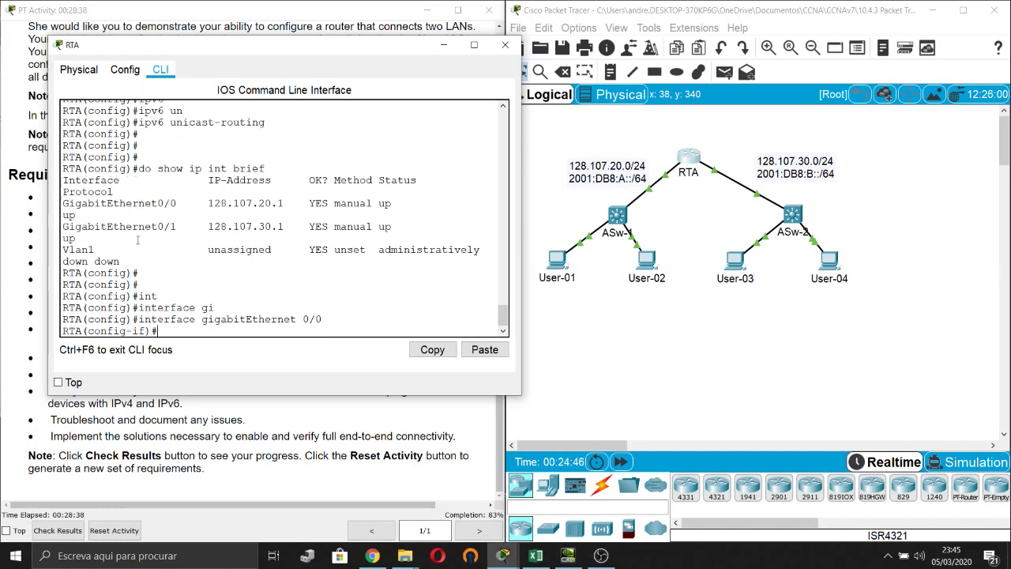
text(des)
key(Tab)
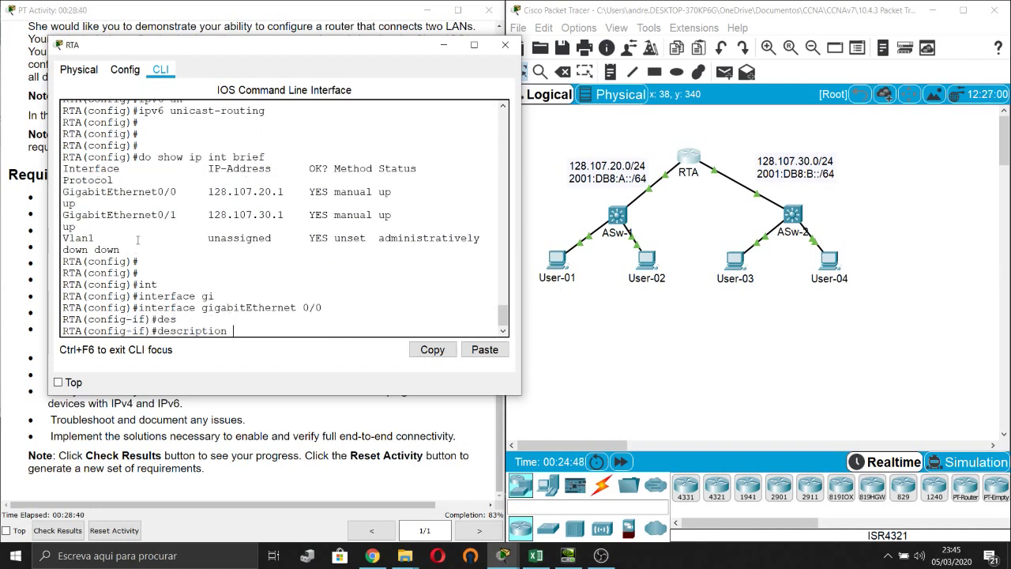
click(649, 139)
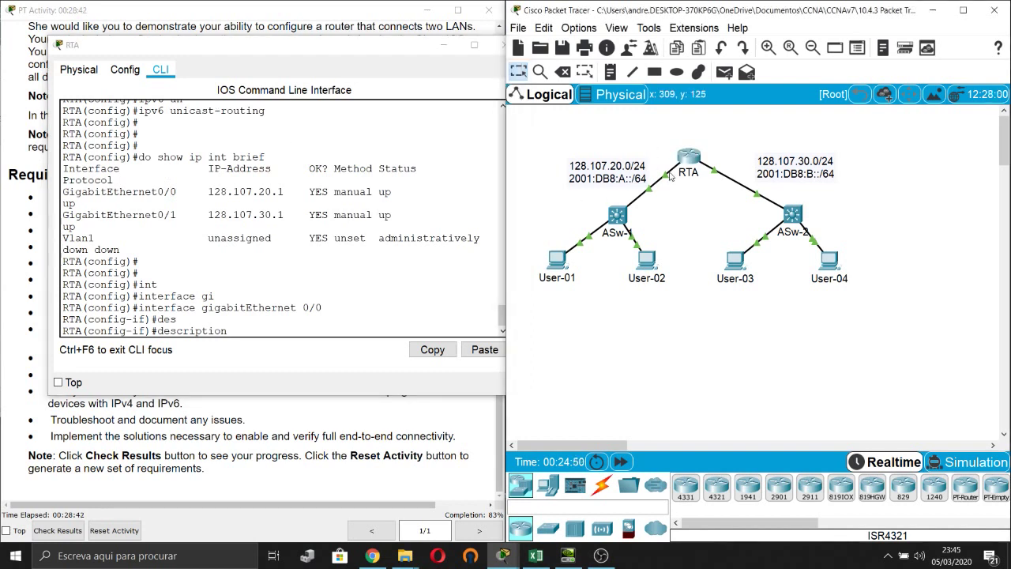
mouse_move(670, 176)
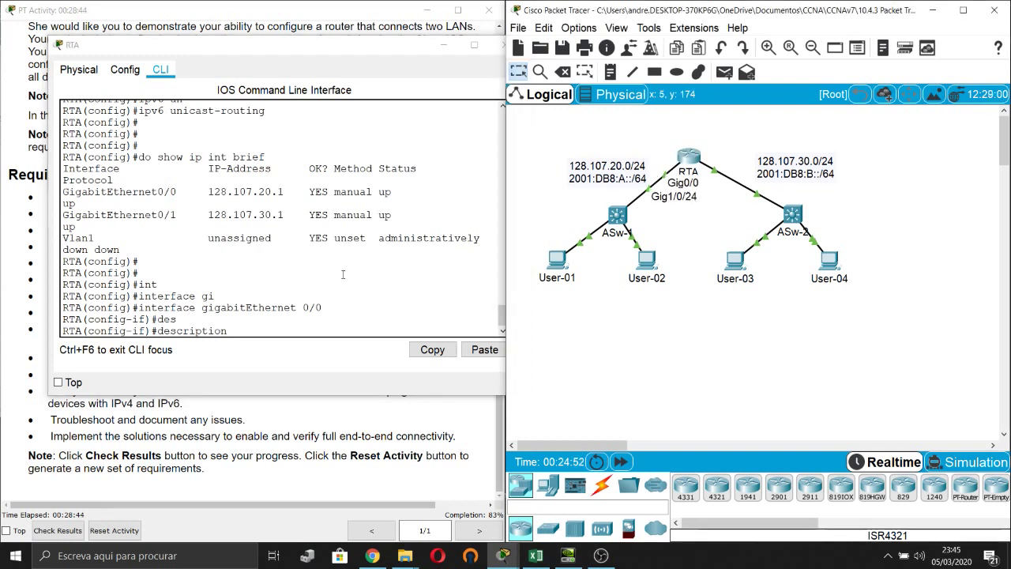
click(267, 332)
text(RTA)
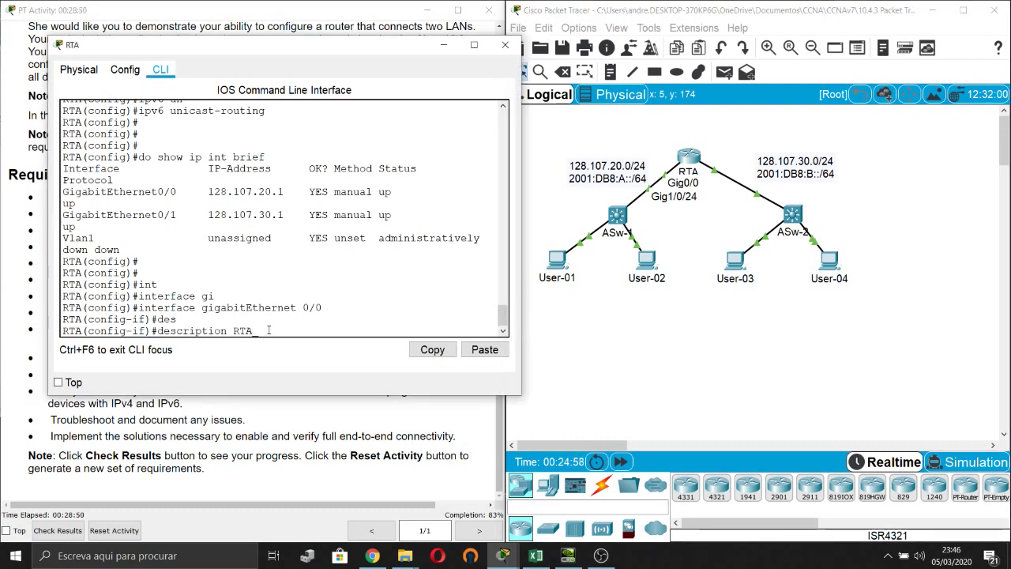
text(_ASw-1)
key(Return)
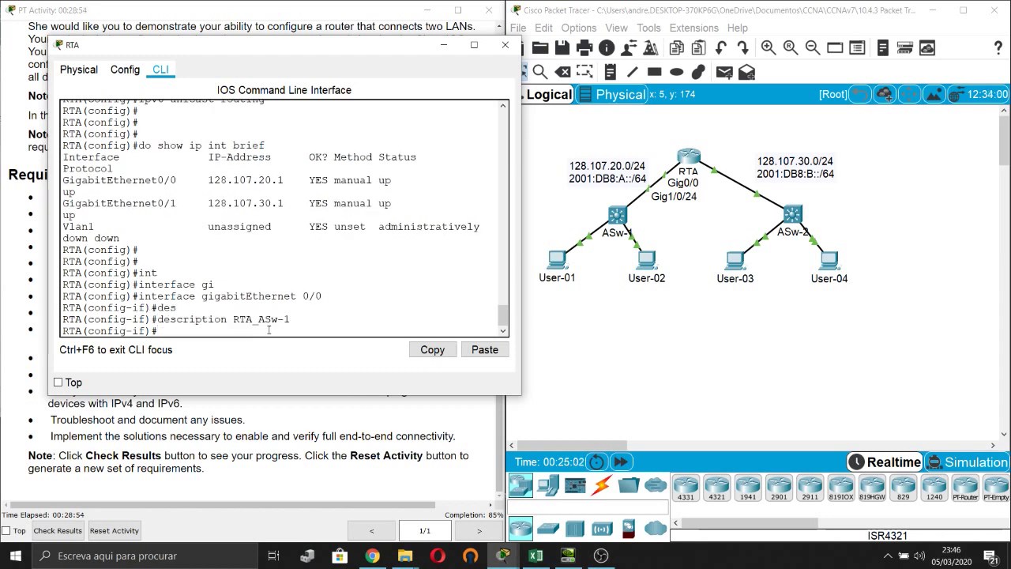
Give GigabitEthernet0/1 the description RTA_ASw-2 and exit to global configuration.
key(Up)
key(Up)
key(BackSpace)
text(1)
key(Return)
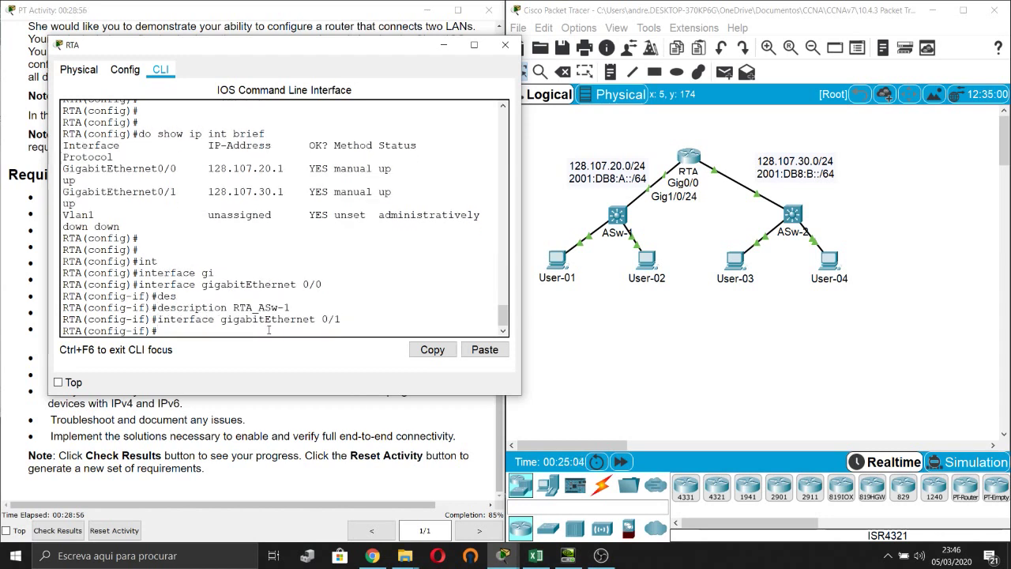
key(Up)
key(Up)
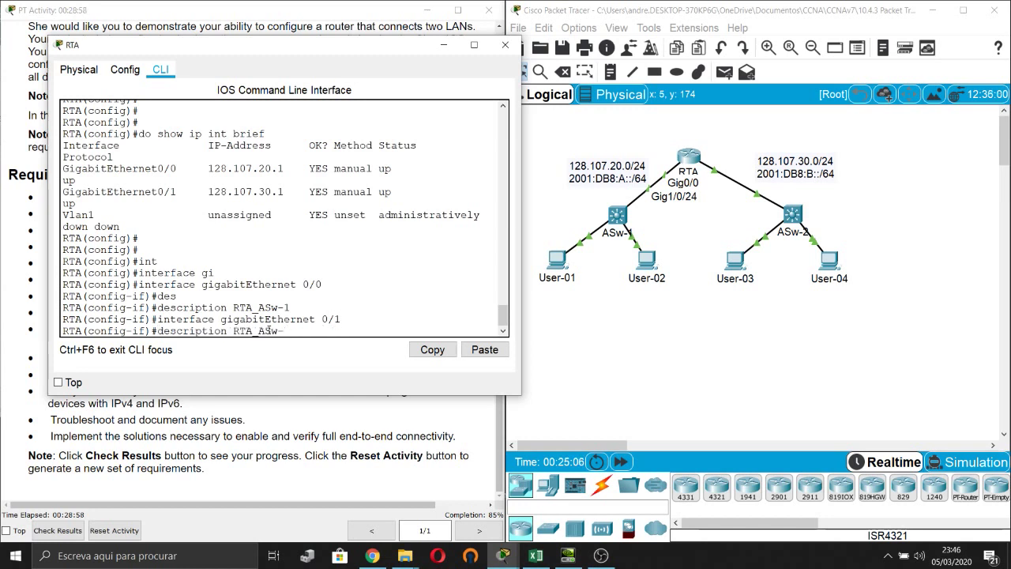
text(2)
key(Return)
key(Return)
key(Return)
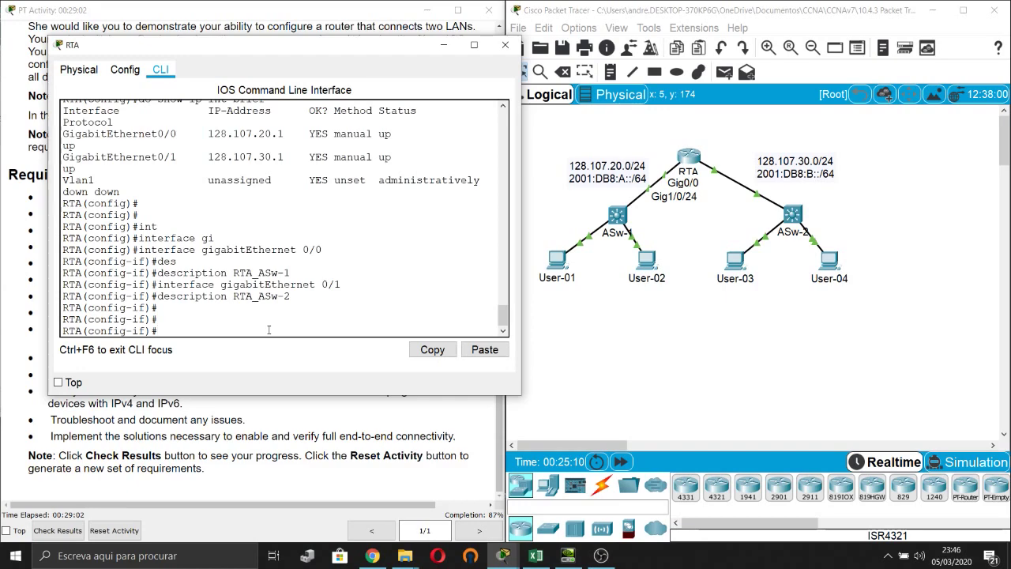
text(exi)
key(Tab)
key(Return)
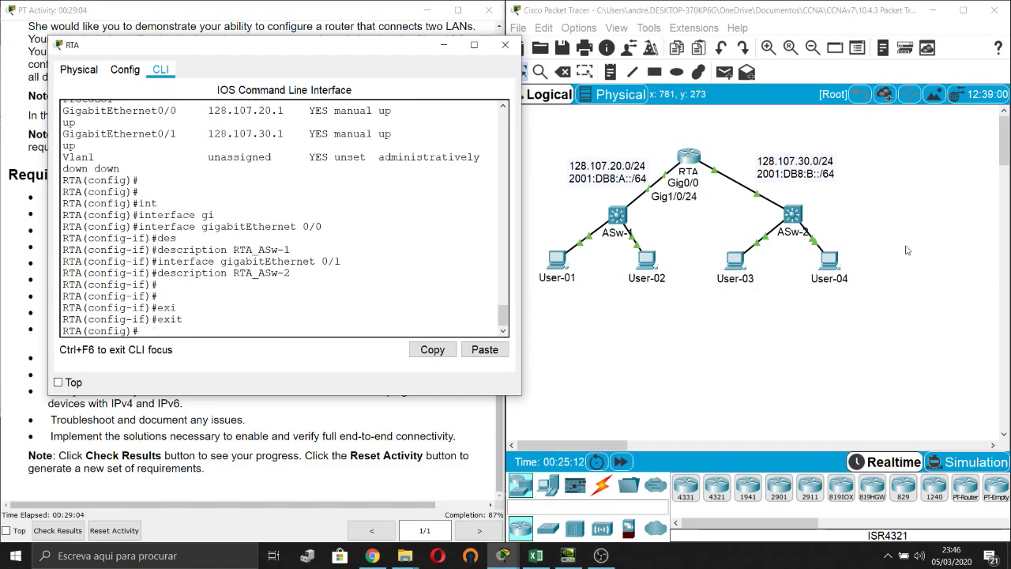
Open switch ASw-2's command line and exit to global configuration mode.
click(784, 222)
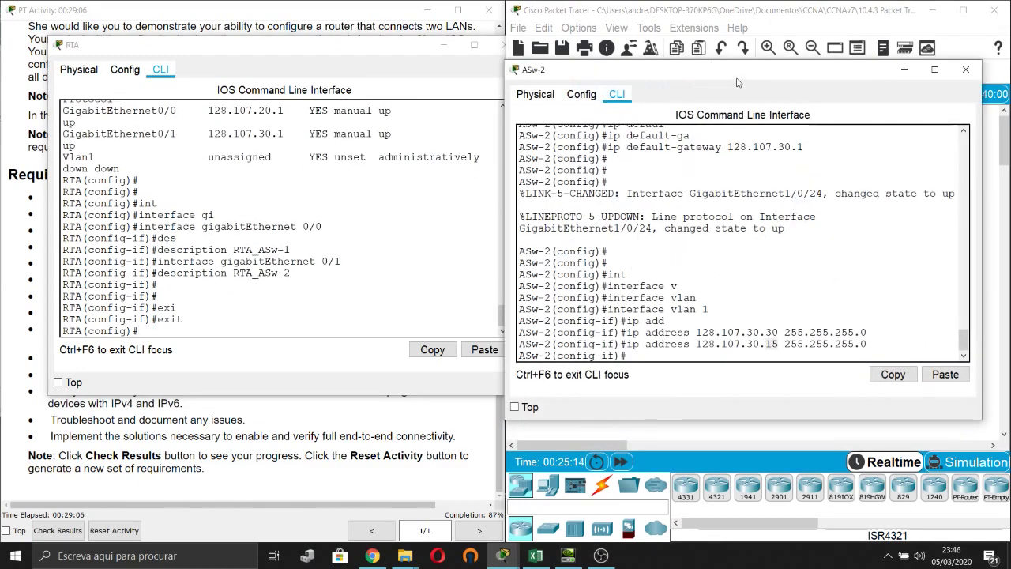
drag(739, 79, 290, 67)
click(268, 311)
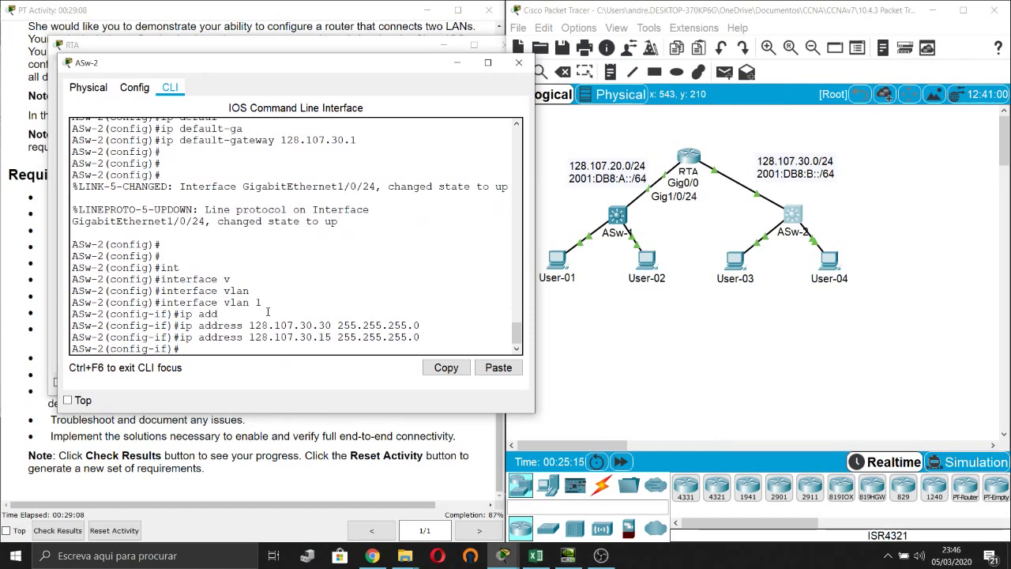
key(Return)
key(Return)
text(exi)
key(Tab)
key(Return)
key(Return)
key(Return)
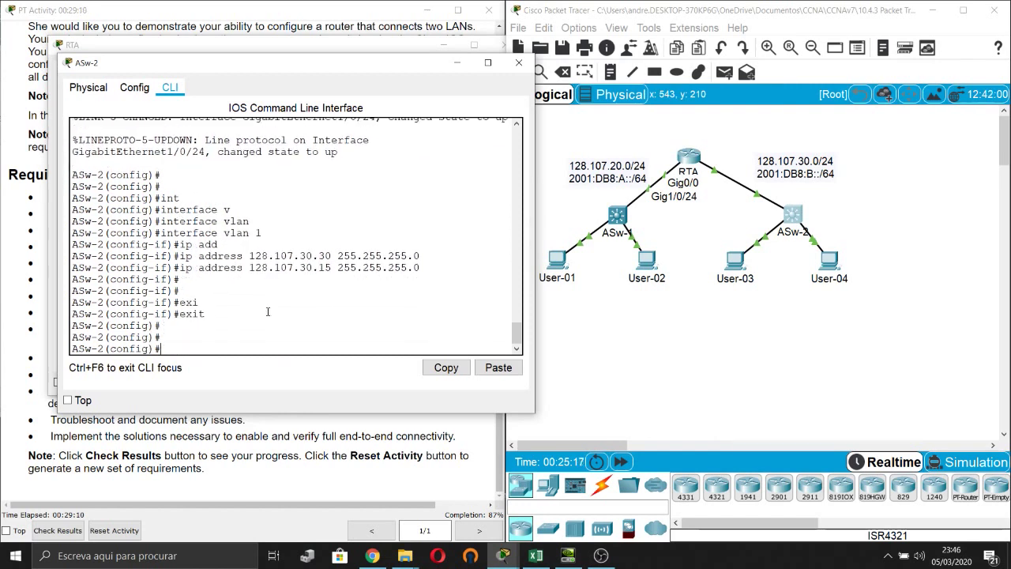
Run do show ip int brief on ASw-2 to find which ports are up.
text(do show ip int brief)
key(Return)
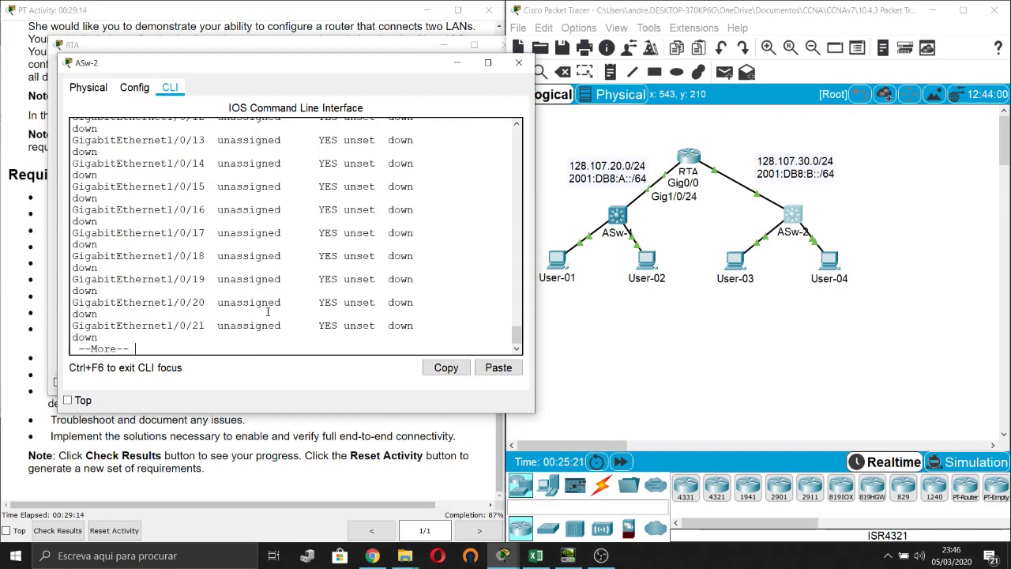
key(space)
scroll(268, 311, up, 10)
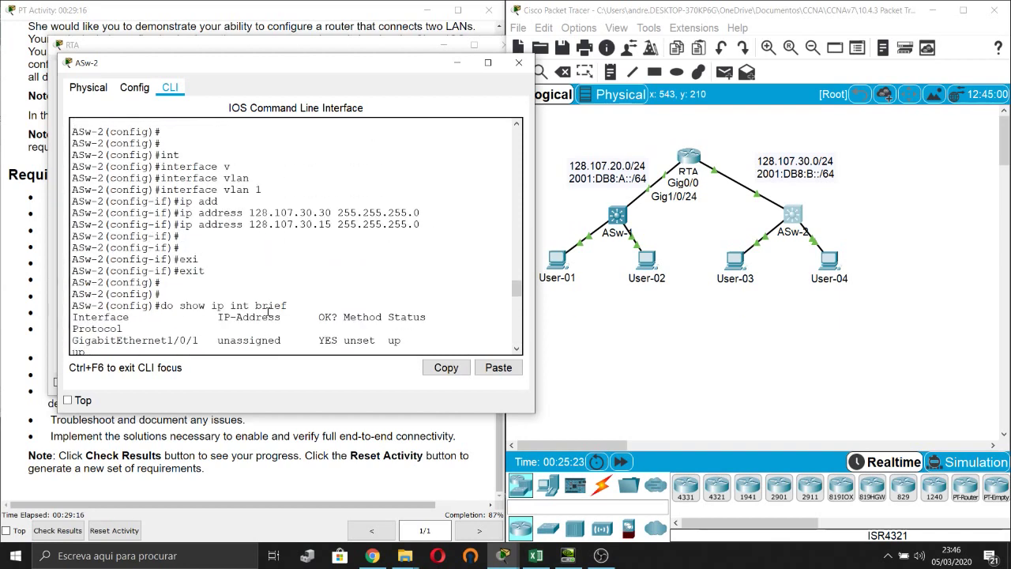
scroll(267, 312, down, 2)
drag(148, 277, 203, 311)
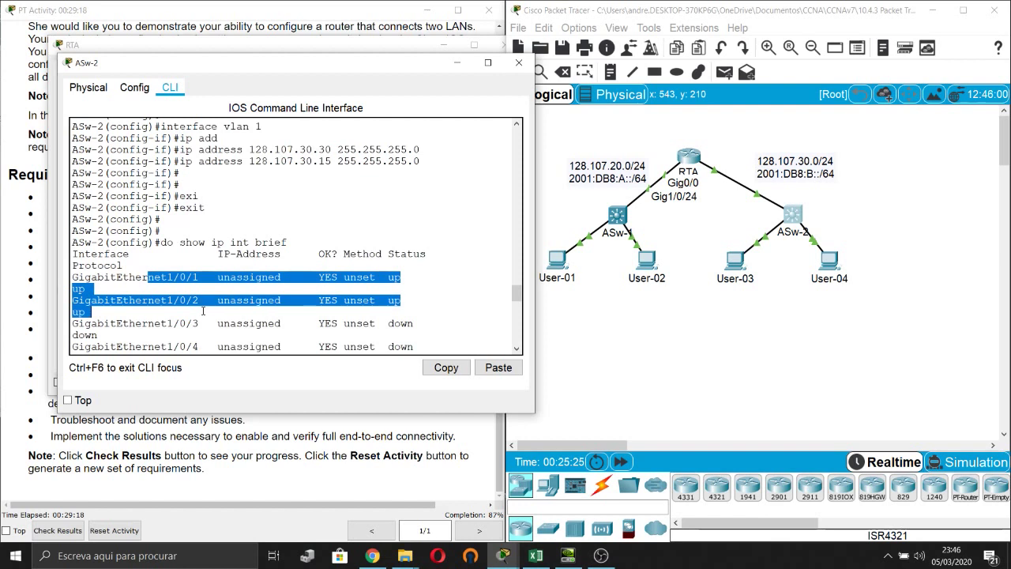
click(224, 292)
scroll(229, 305, down, 18)
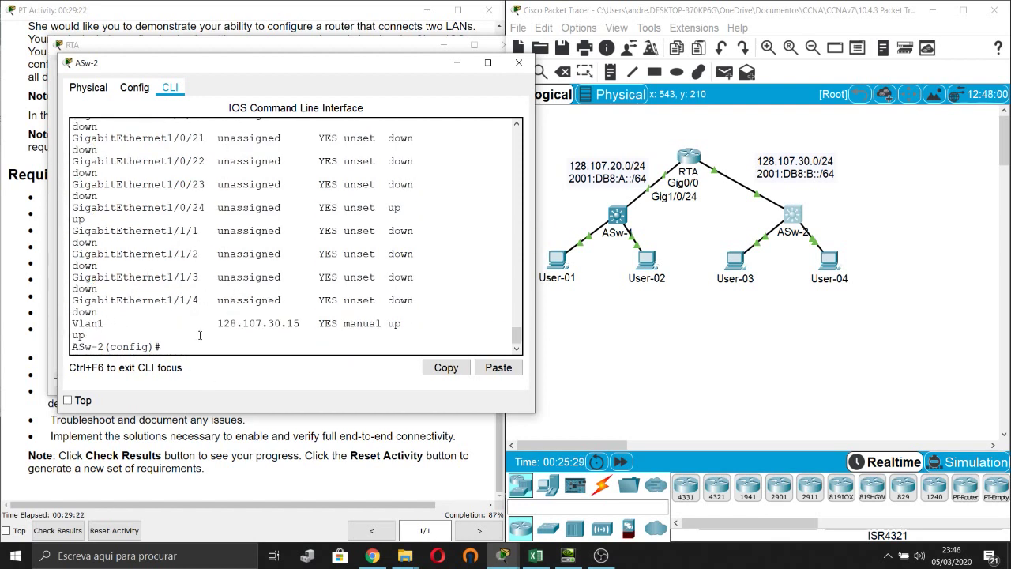
Begin an interface gigabitEthernet 1/0 command for the connected port.
text(int)
key(Tab)
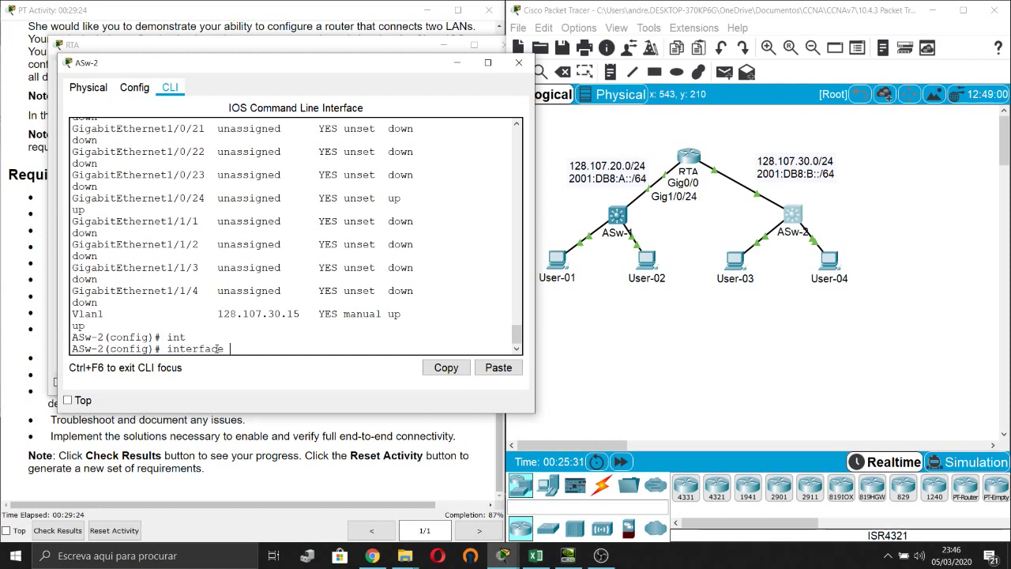
text(gi)
key(Tab)
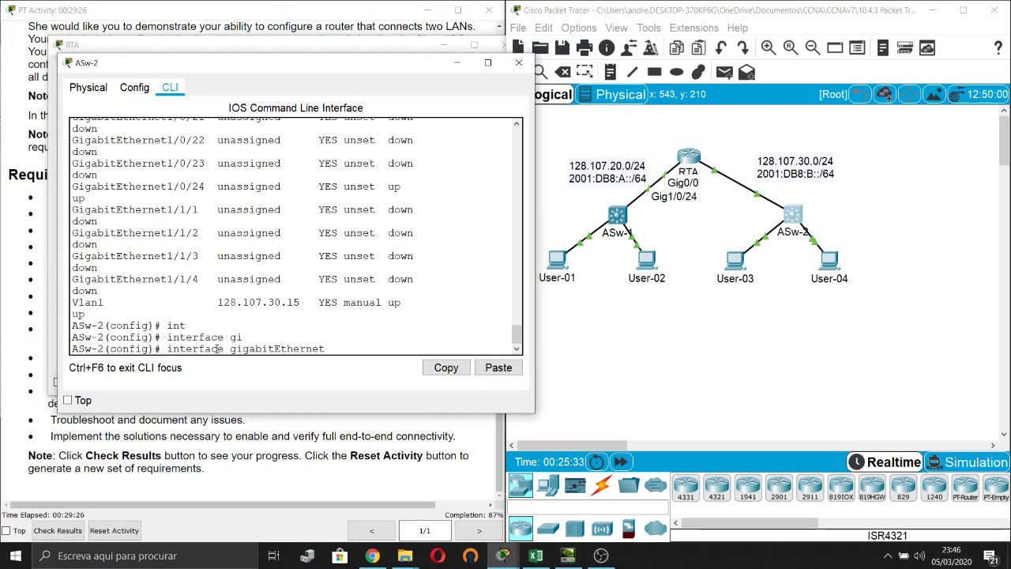
text(1/0/1)
scroll(153, 154, up, 20)
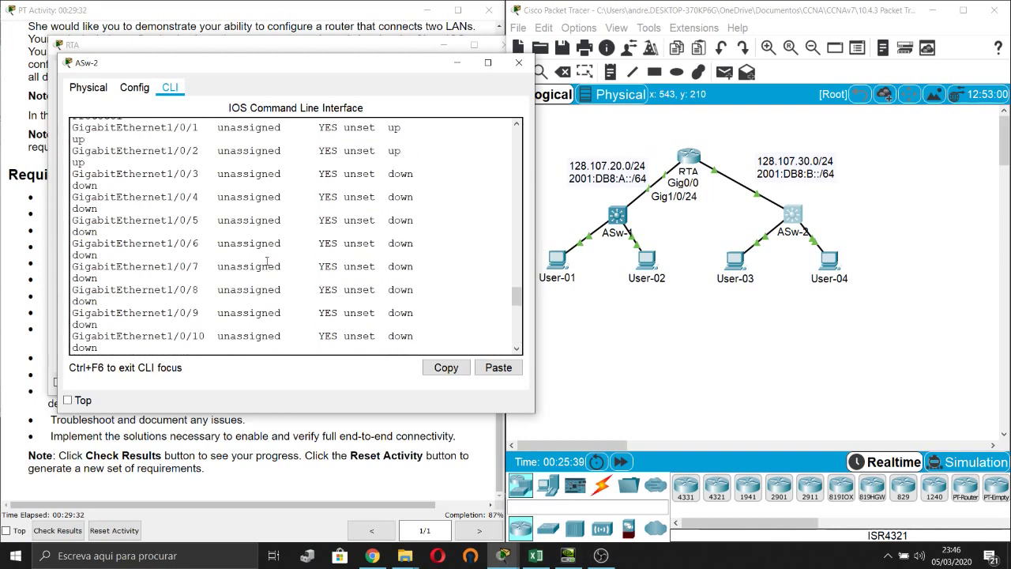
scroll(259, 200, down, 1)
scroll(259, 200, down, 15)
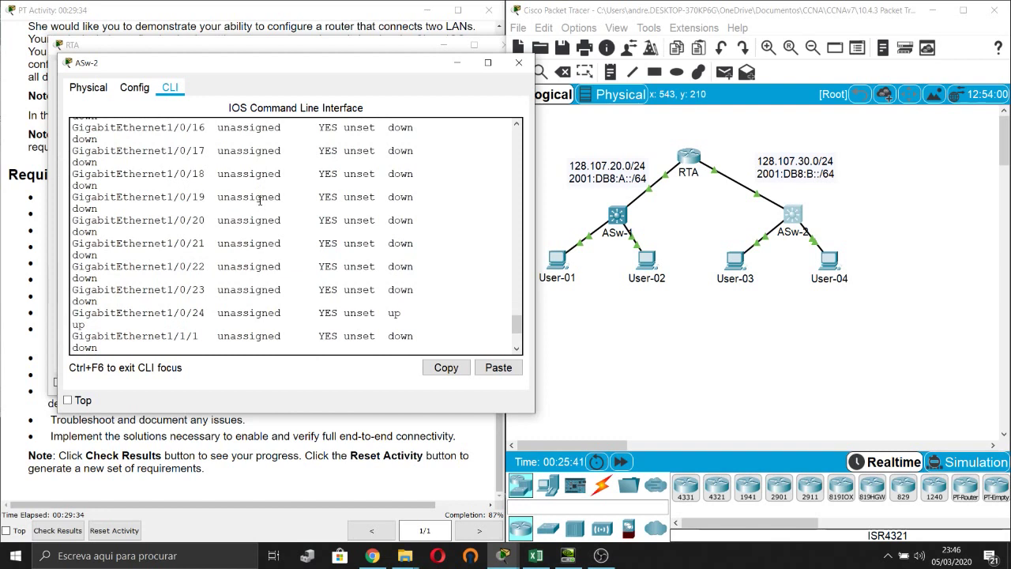
Give ASw-2's G1/0/1 port the description User03.
text(des)
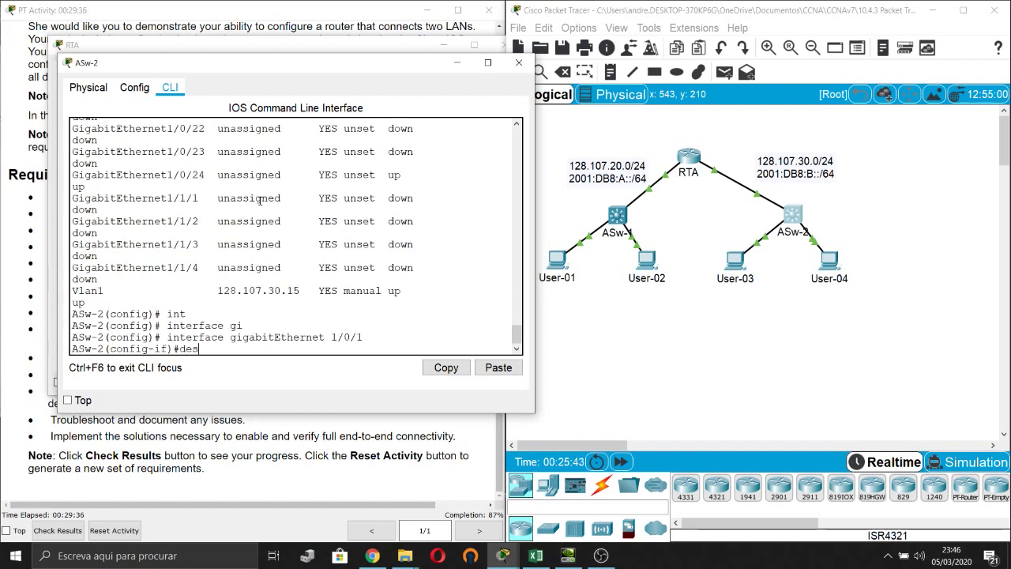
key(Tab)
click(754, 250)
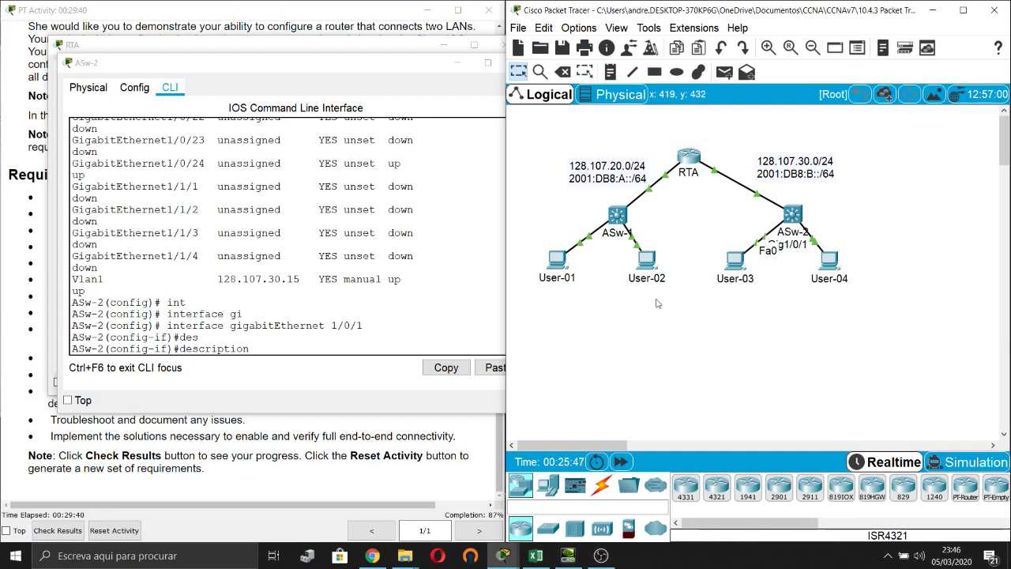
click(311, 350)
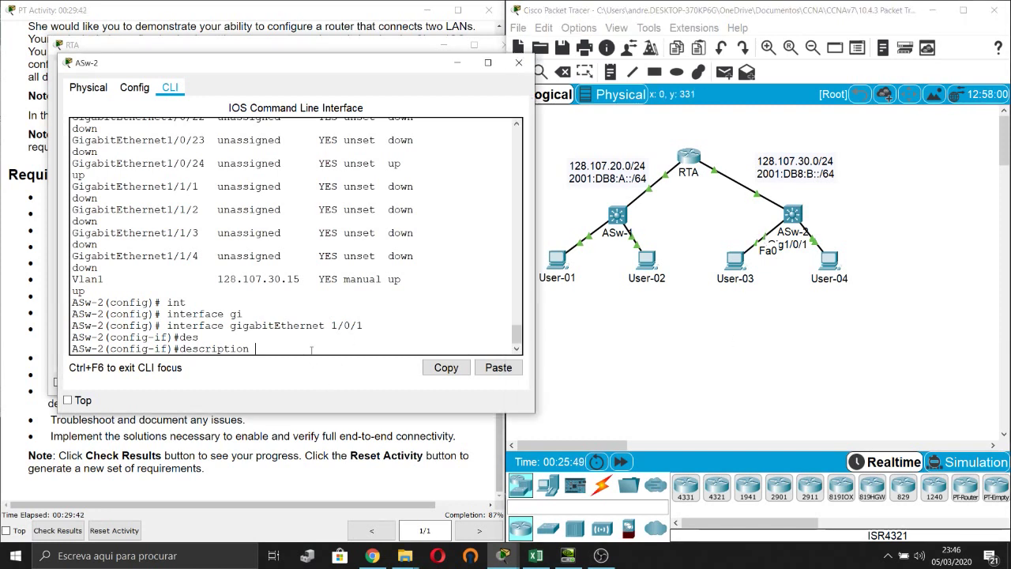
text(User03)
key(Return)
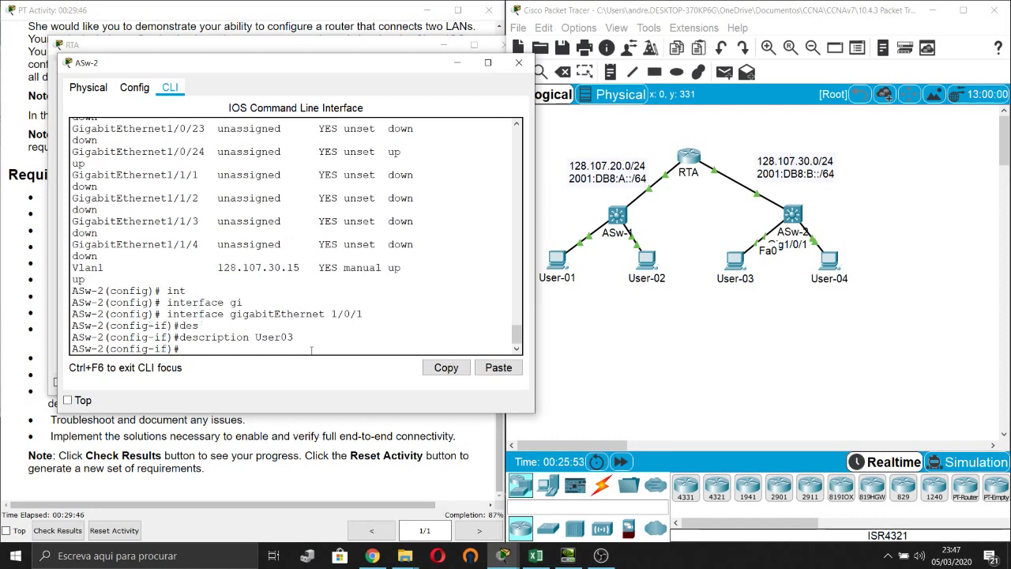
Give ASw-2's G1/0/2 port the description User04.
key(Up)
key(Up)
key(BackSpace)
text(2)
key(Return)
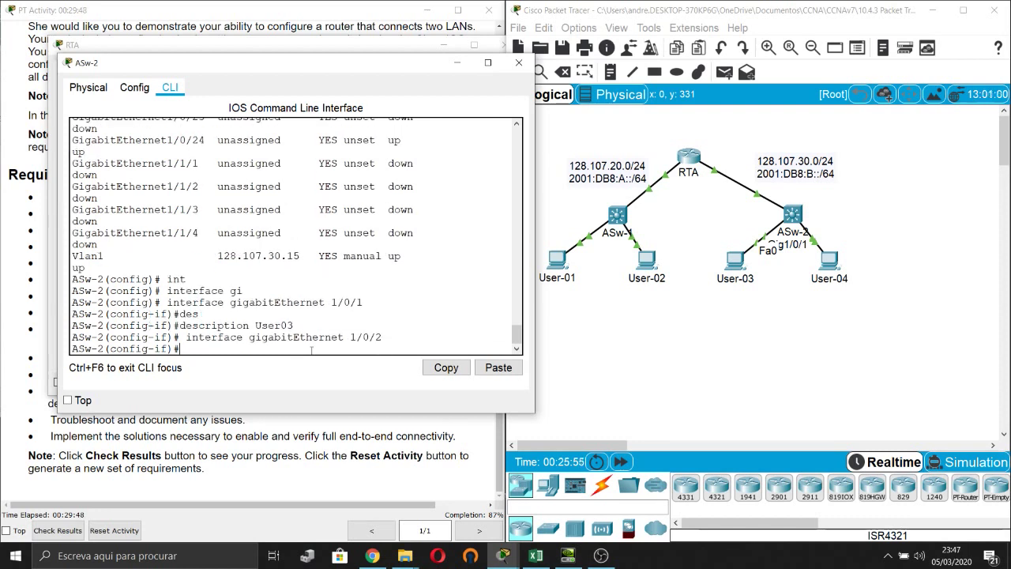
key(Up)
key(Up)
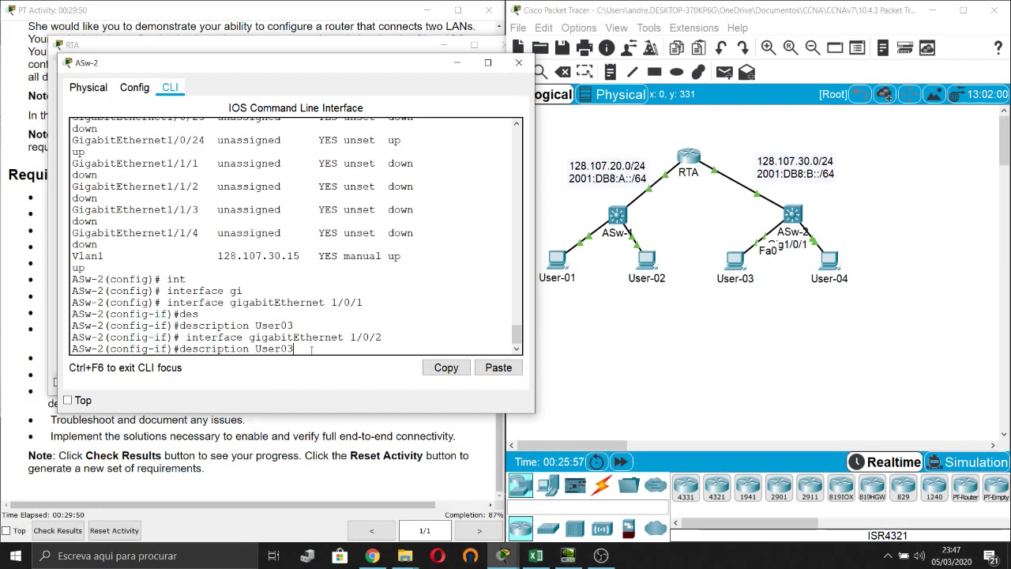
key(BackSpace)
text(4)
key(Return)
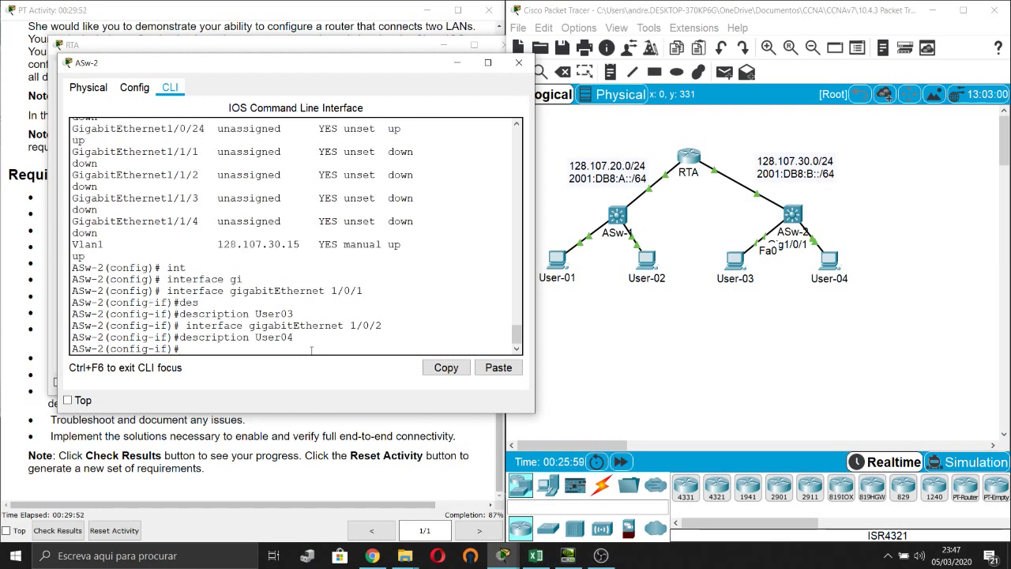
Leave the G1/0/2 configuration and enter the VLAN 1 interface on ASw-2.
key(Return)
key(Return)
text(exi)
key(Tab)
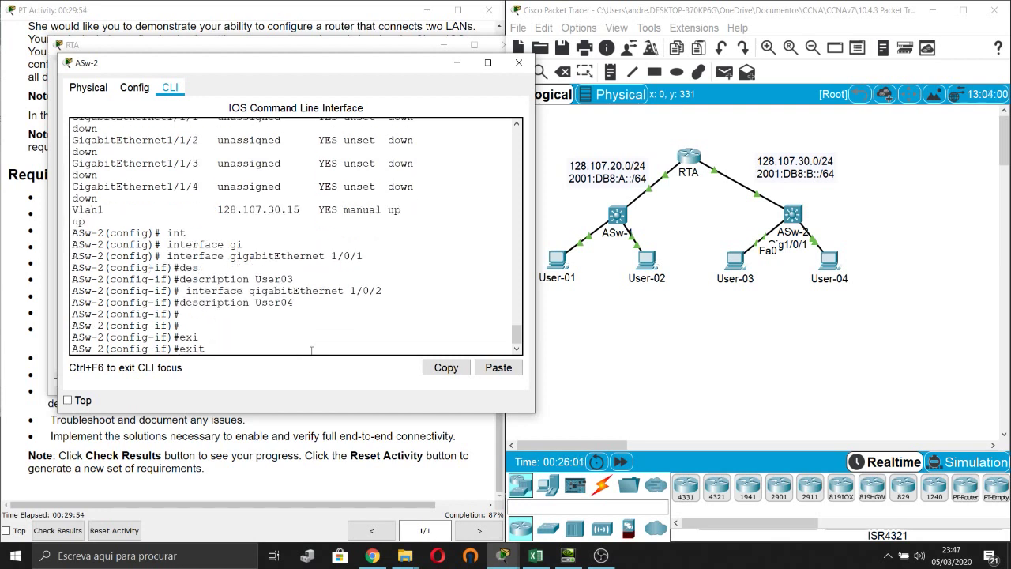
key(Return)
text(int)
key(Tab)
text(vla)
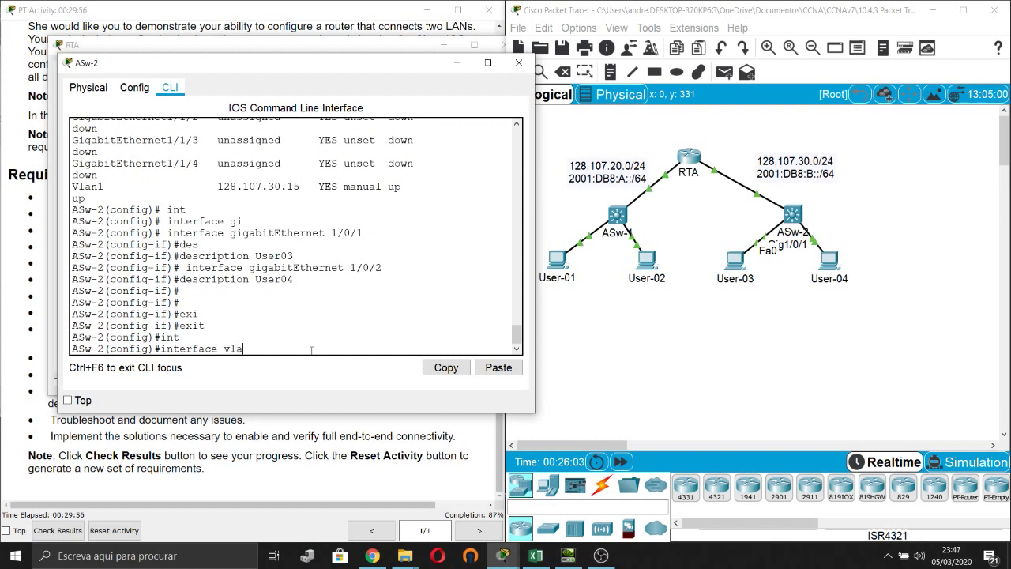
key(Tab)
text(1)
key(Return)
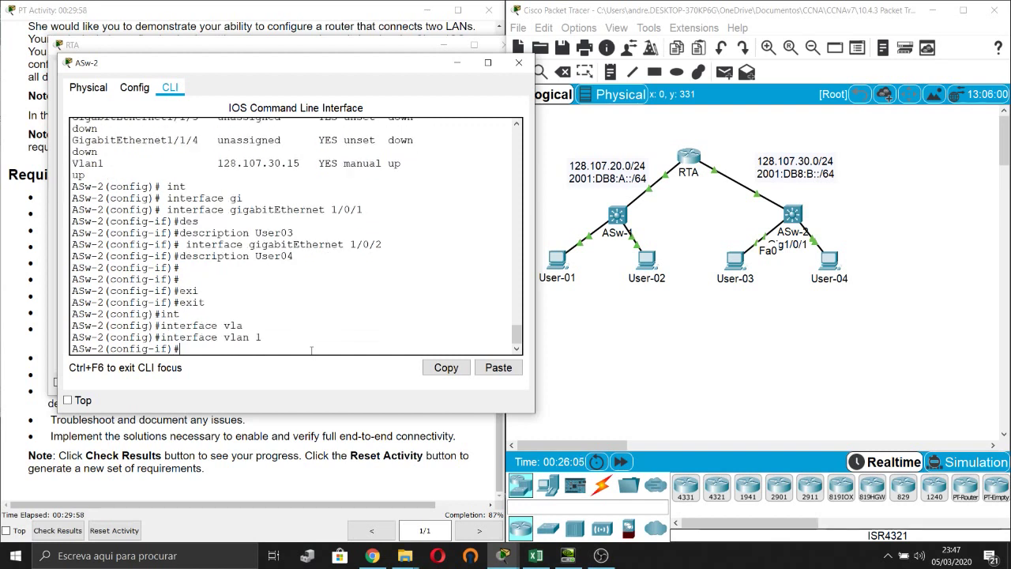
Describe VLAN 1 as vlan1, return to global configuration mode, and minimize the console.
text(des)
key(Tab)
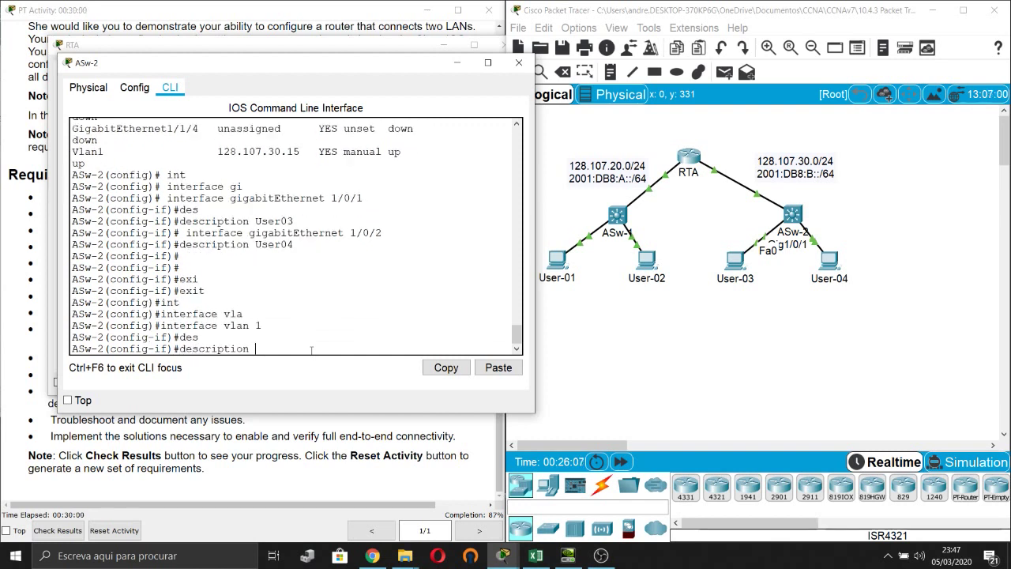
text(vlan1)
key(Return)
key(Return)
key(Return)
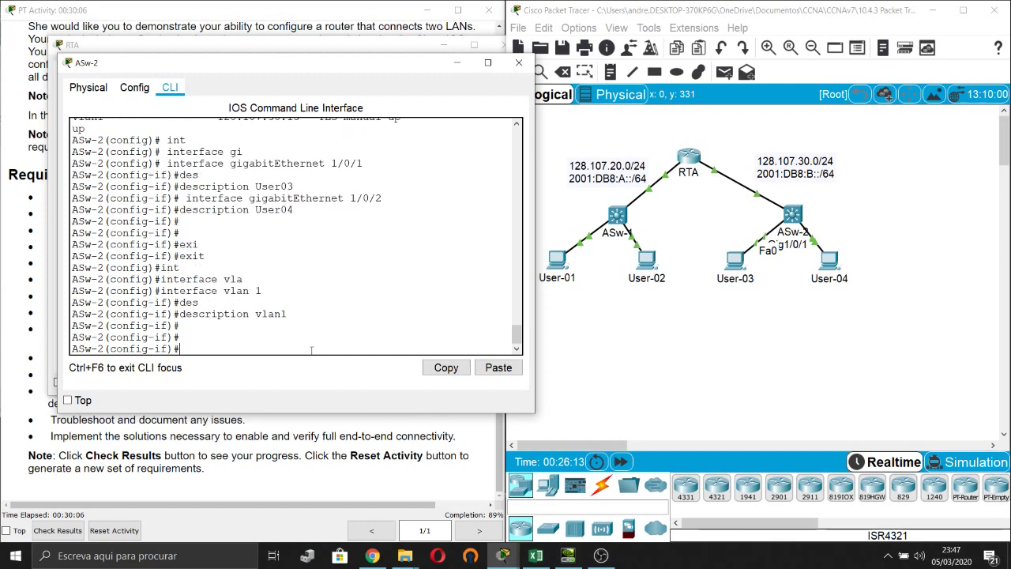
text(exi)
key(Tab)
key(Return)
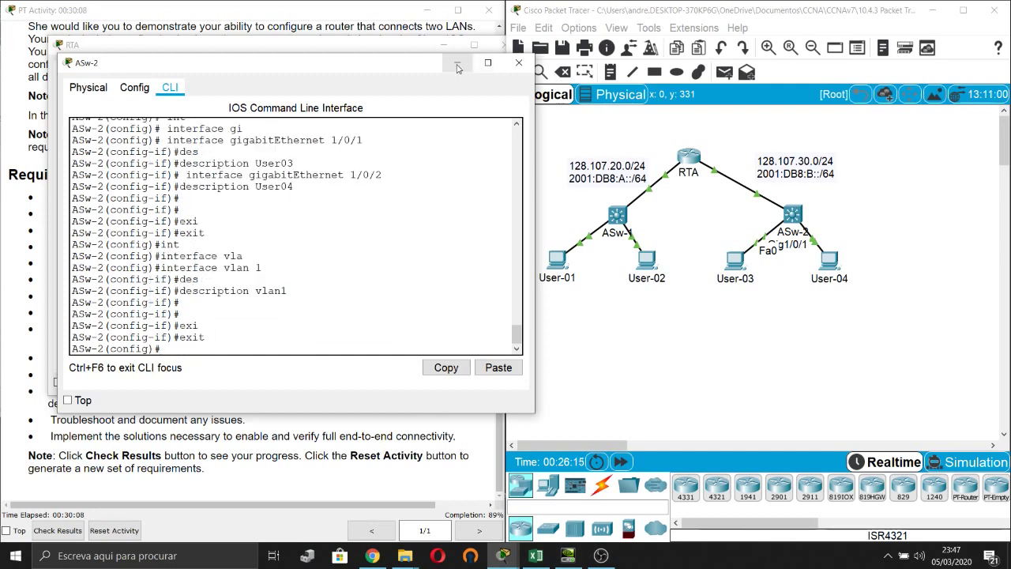
click(458, 68)
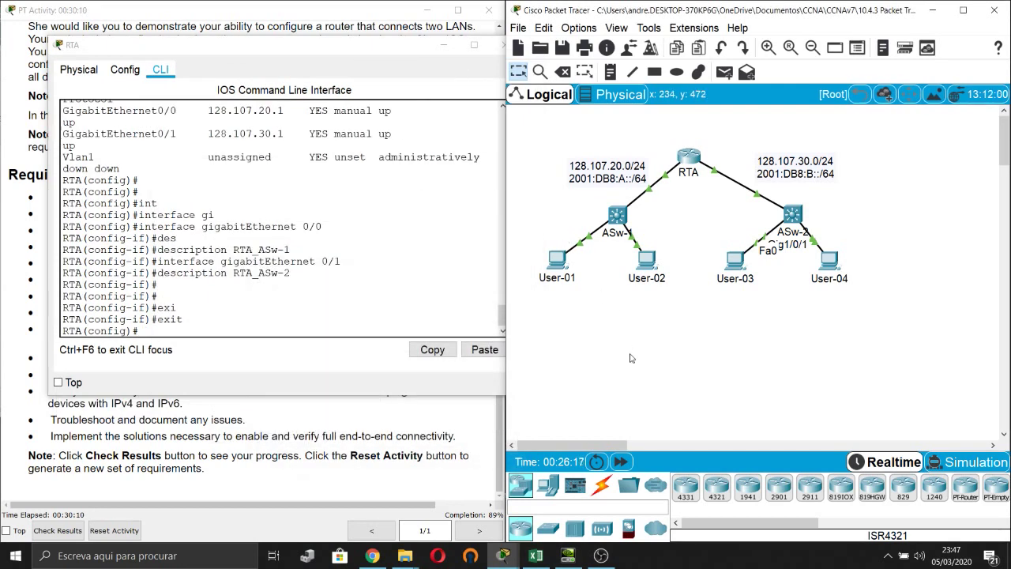
In User-04's IP Configuration, change the IPv4 address's last octet from 253 to 30.
click(826, 263)
click(370, 167)
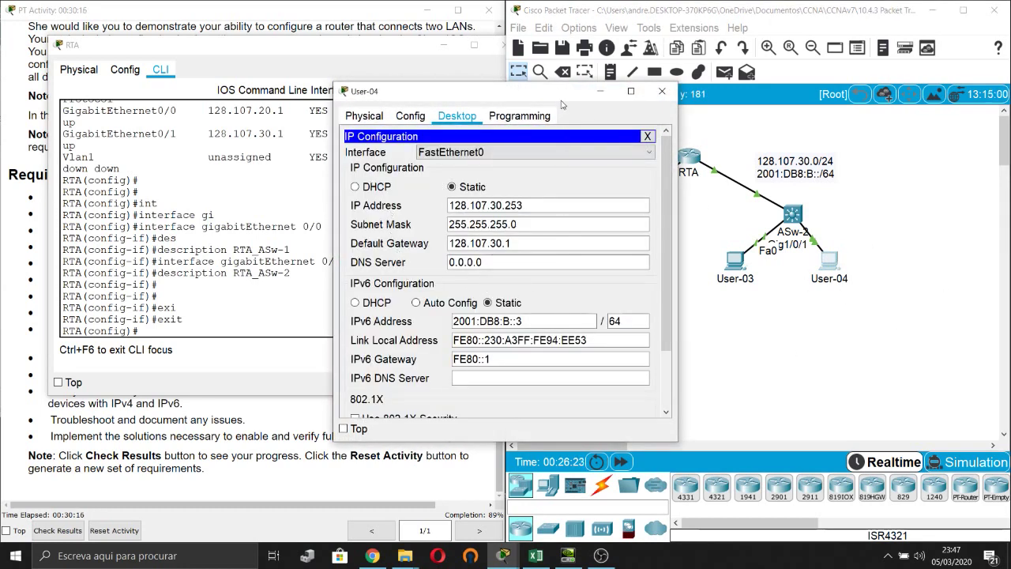
drag(562, 95, 384, 97)
double_click(338, 206)
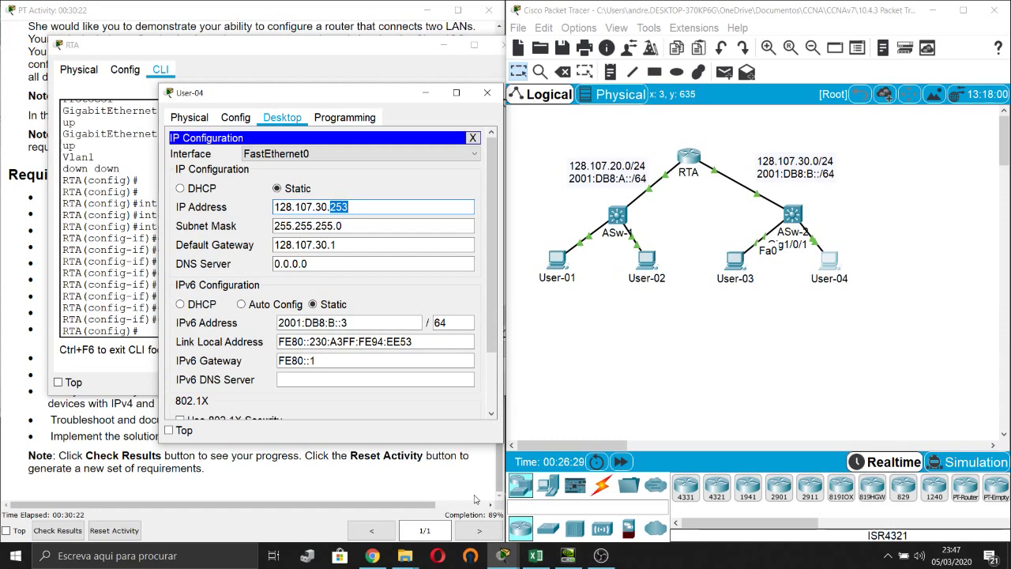
drag(385, 94, 348, 76)
text(3)
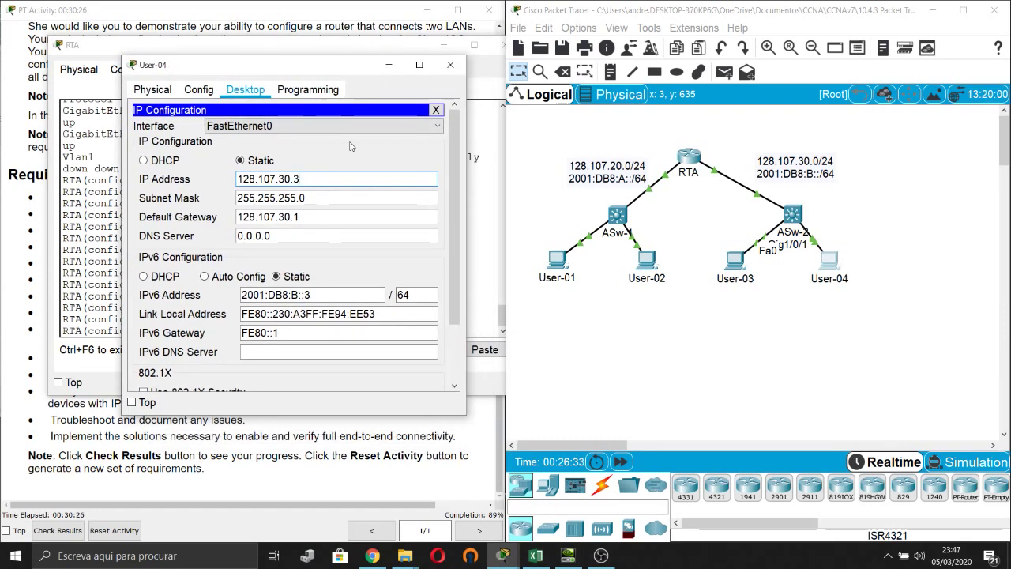
text(0)
click(324, 199)
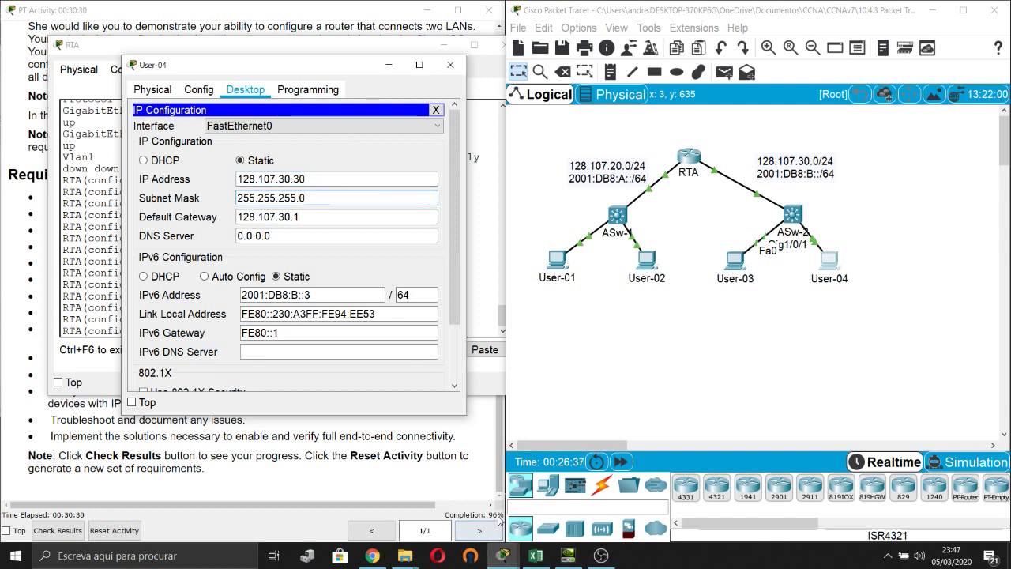
Correct the mistyped address back to 128.107.30.30 and close User-04's settings.
click(292, 217)
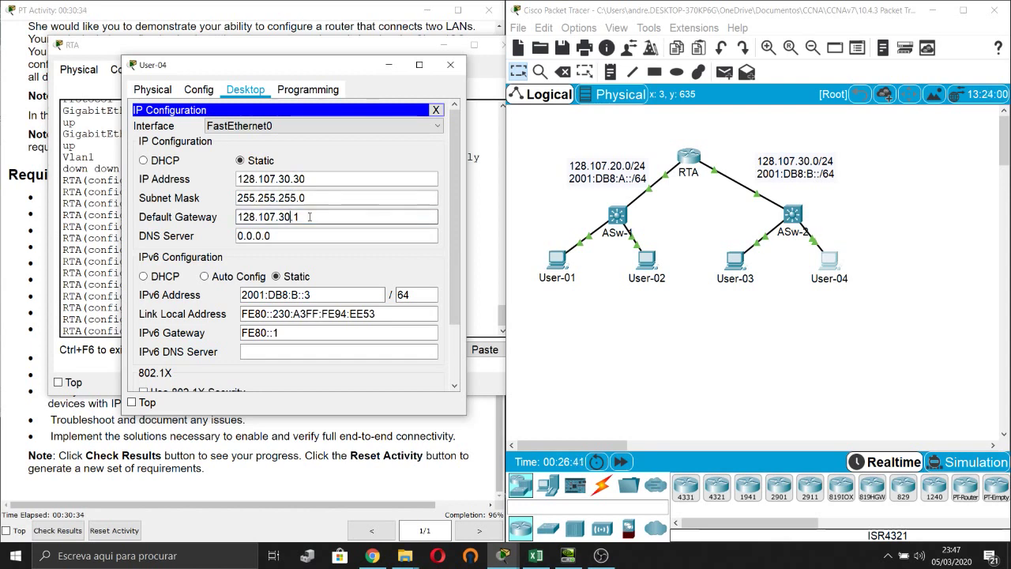
click(325, 179)
key(BackSpace)
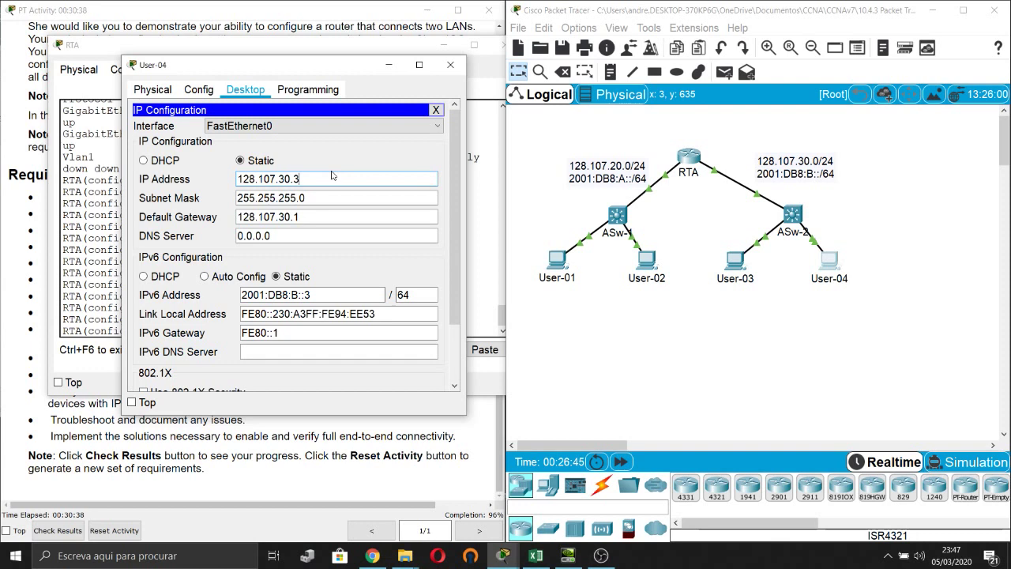
text(6)
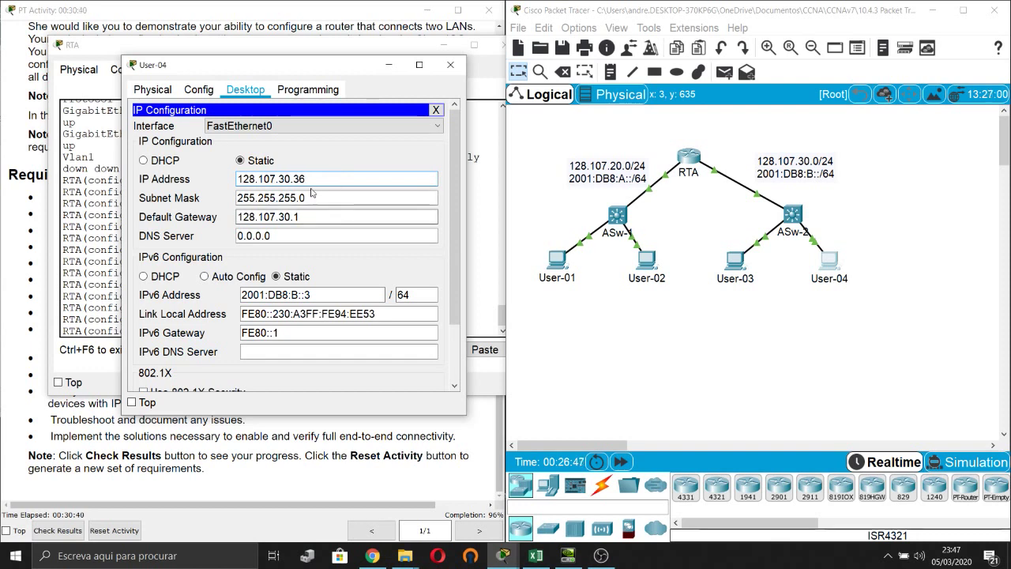
click(319, 194)
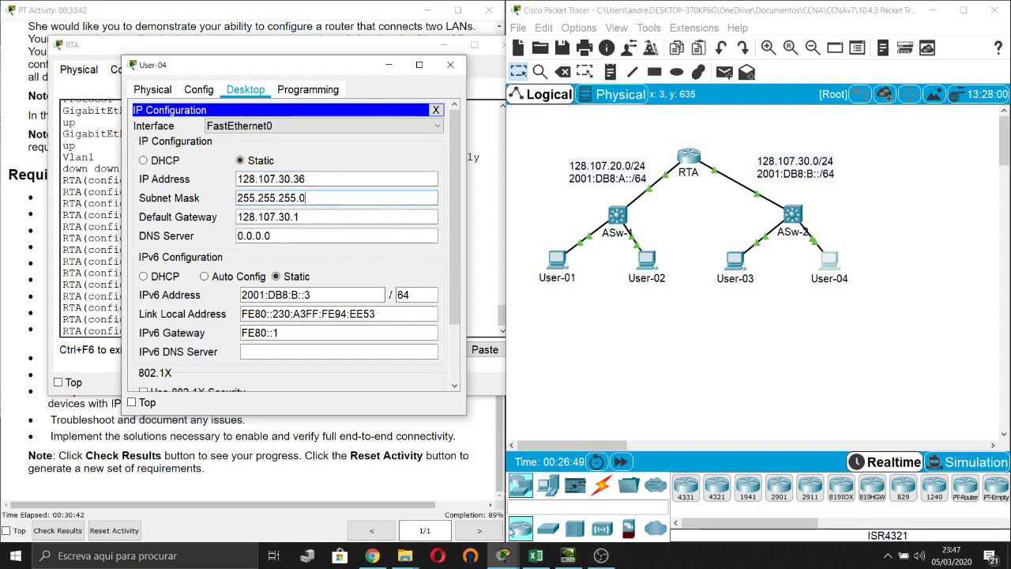
click(324, 177)
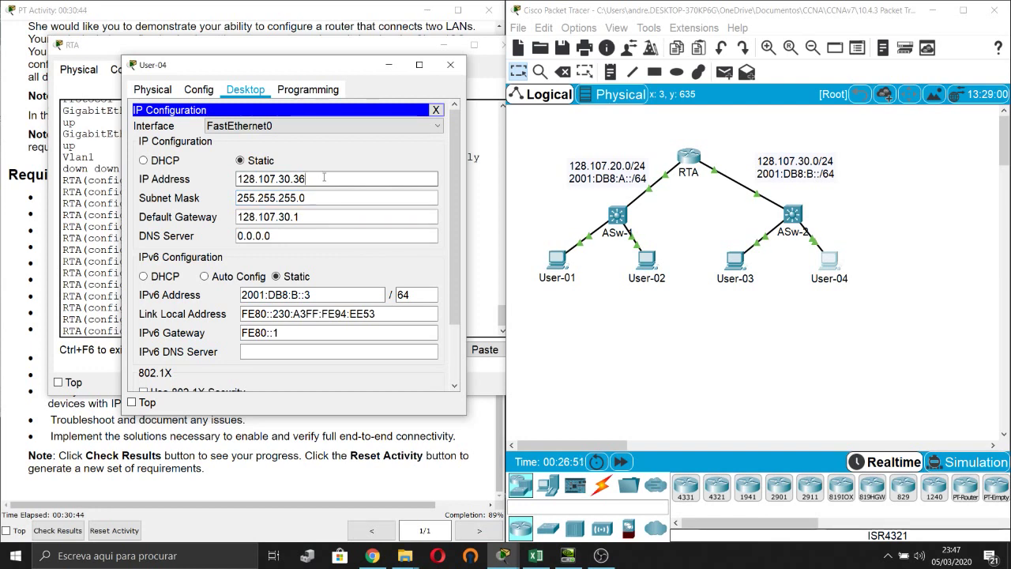
double_click(324, 177)
text(30)
click(351, 198)
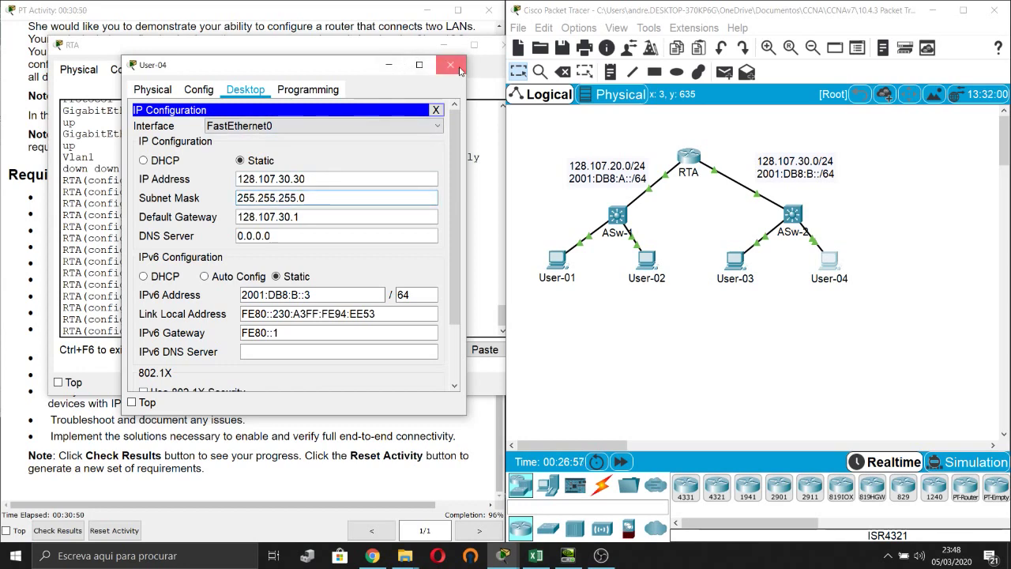
click(450, 65)
Review the host addressing requirement in the activity instructions.
click(476, 435)
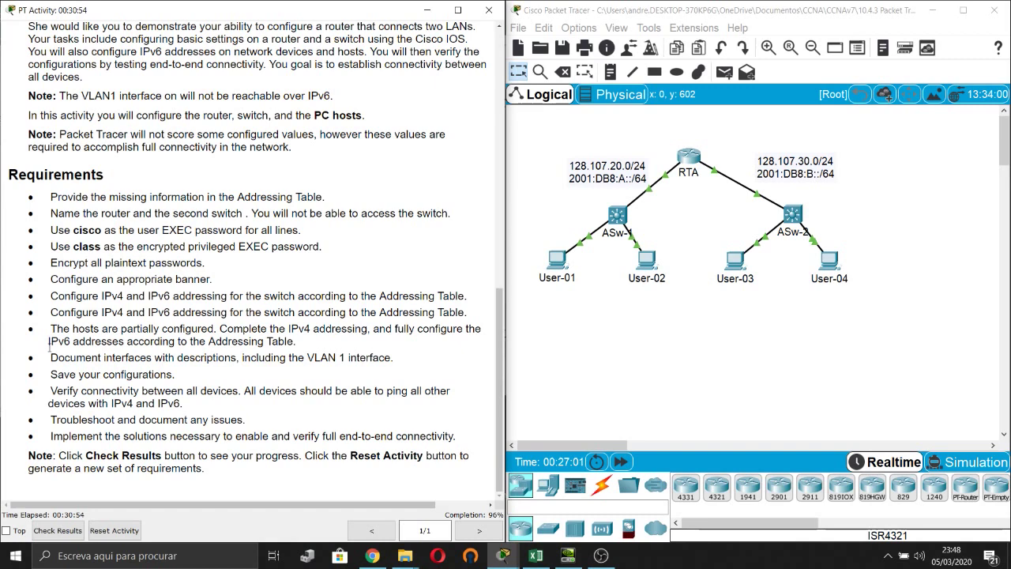
drag(49, 342, 237, 357)
click(290, 369)
click(701, 237)
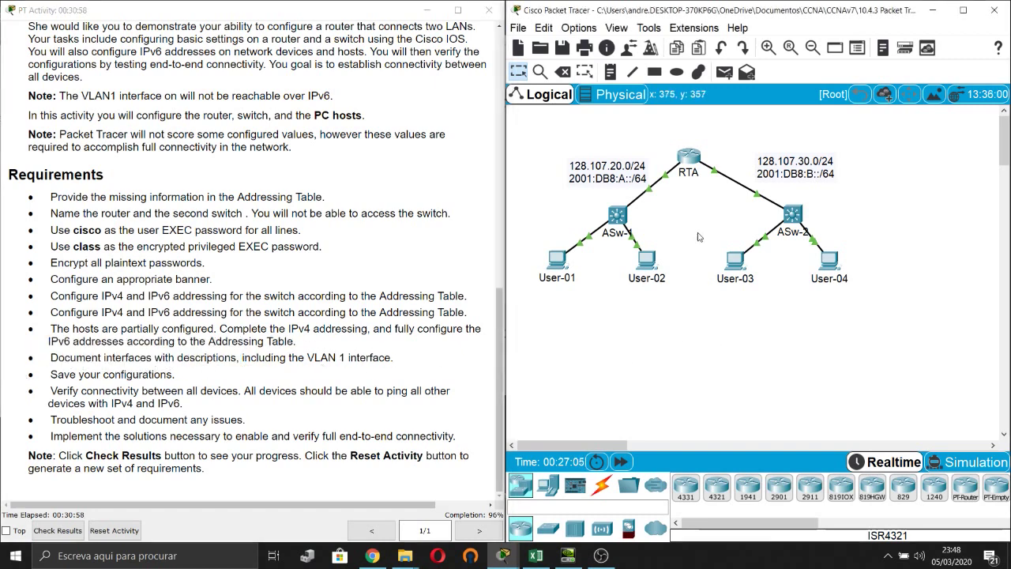
On RTA, exit config mode and copy running-config to startup-config.
click(689, 158)
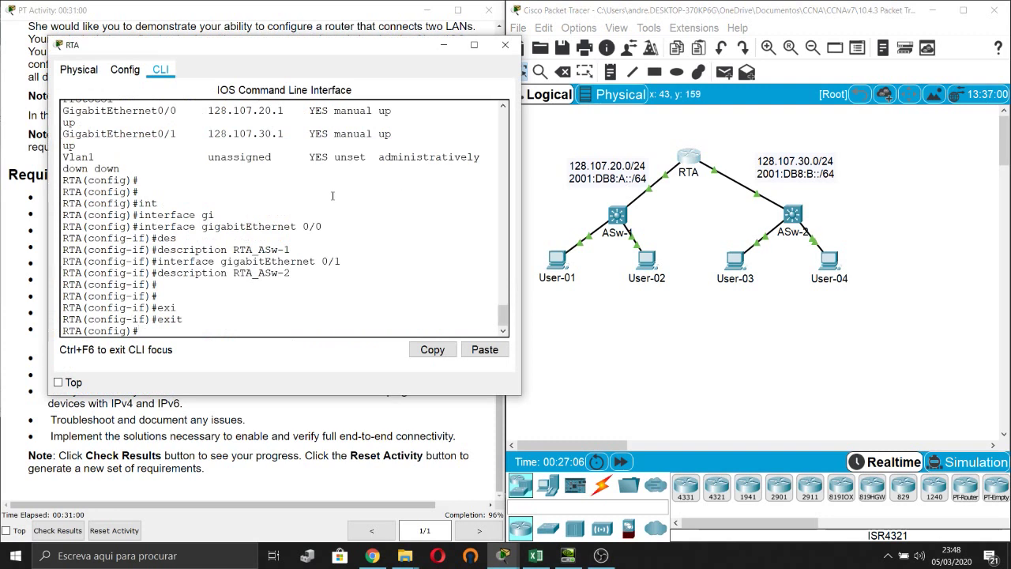
key(Return)
text(exi)
key(Tab)
key(Return)
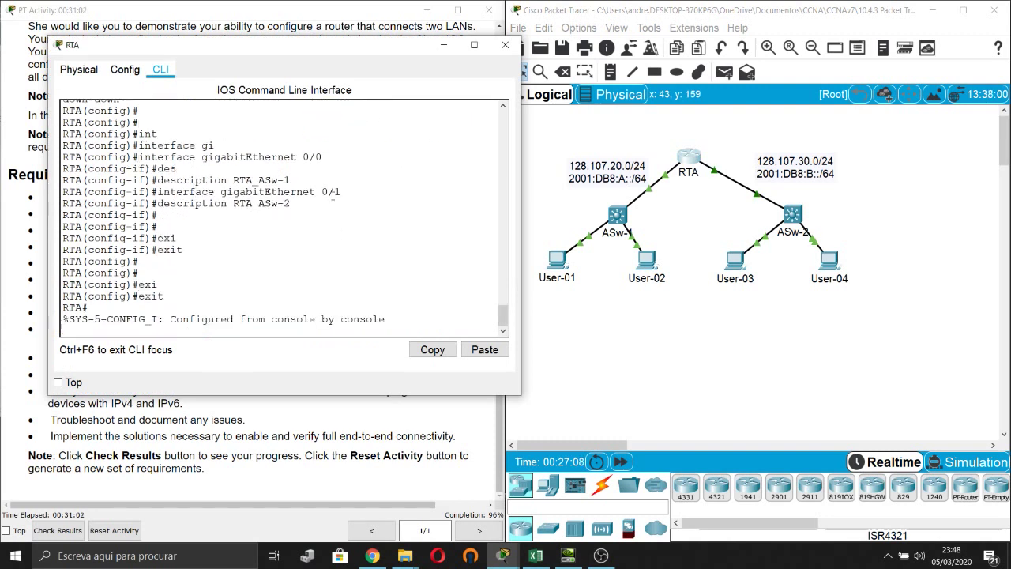
key(Return)
key(Return)
text(copy)
key(Tab)
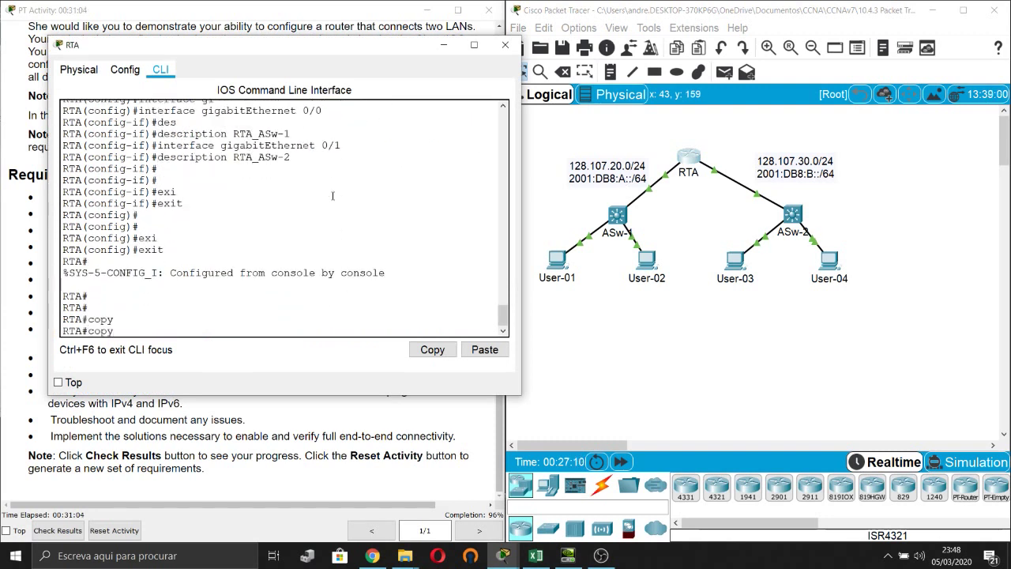
text(ru)
key(Tab)
text(st)
key(Tab)
key(Return)
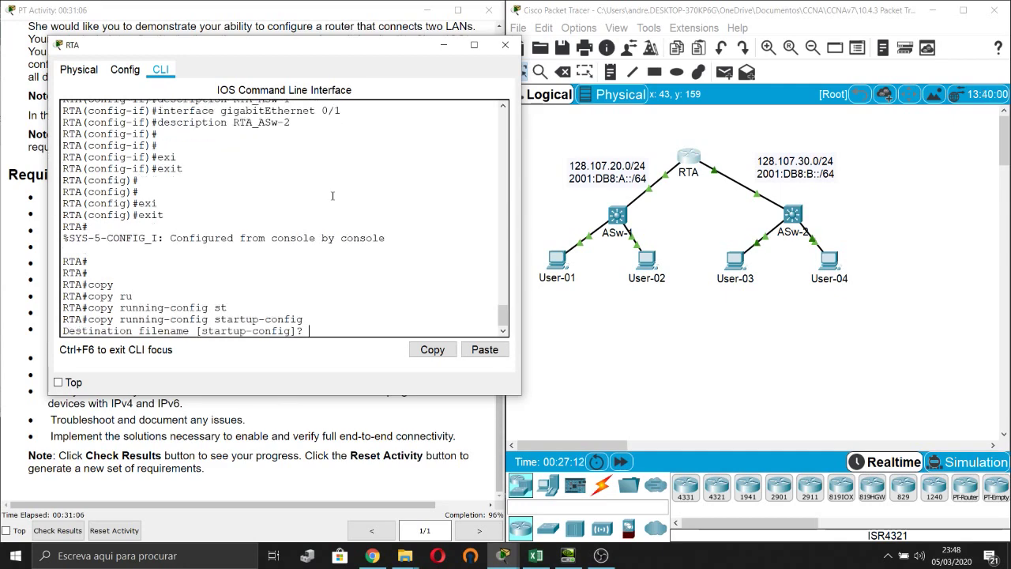
key(Return)
key(Return)
key(Return)
key(Return)
key(Return)
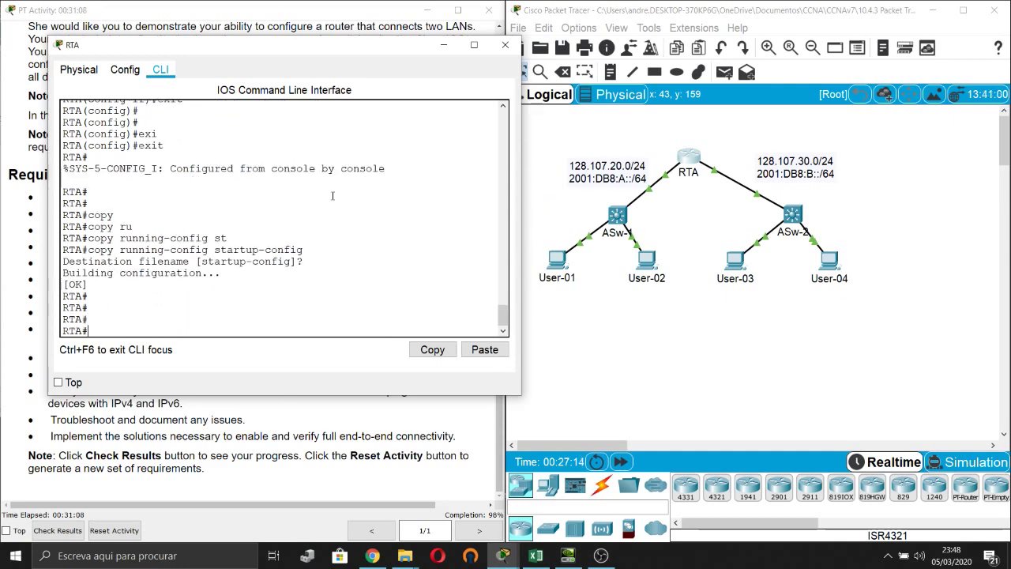
On ASw-2, exit config mode and copy running-config to startup-config.
click(793, 214)
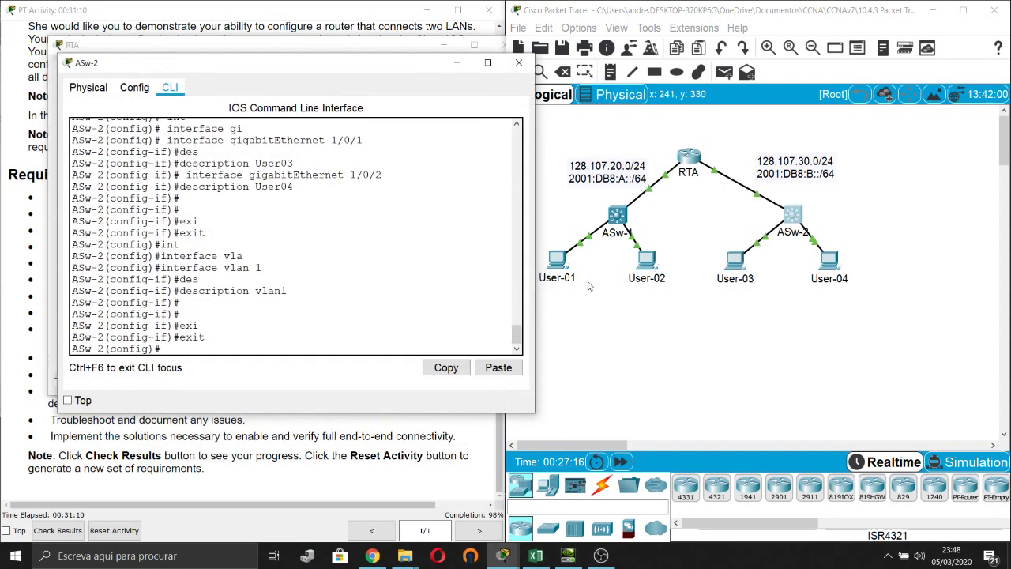
key(Return)
key(Return)
text(exi)
key(Tab)
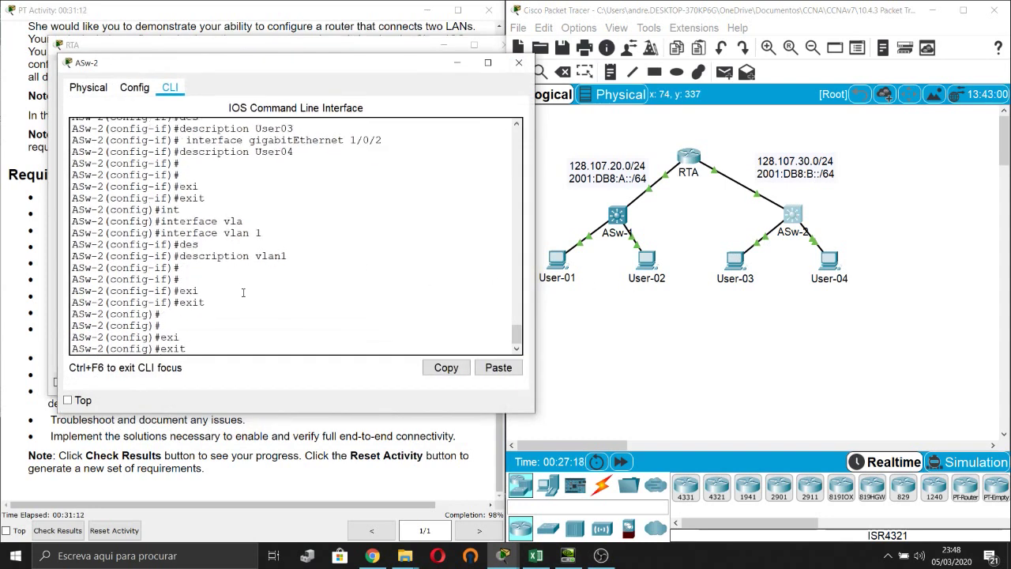
key(Return)
key(Return)
text(cop)
key(Tab)
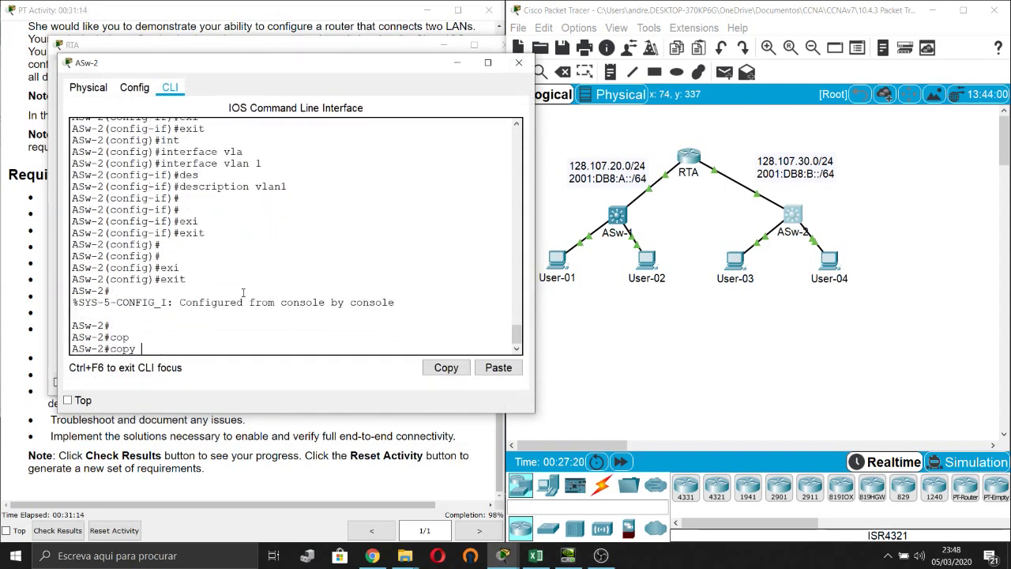
text(ru)
key(Tab)
text(st)
key(Tab)
key(Return)
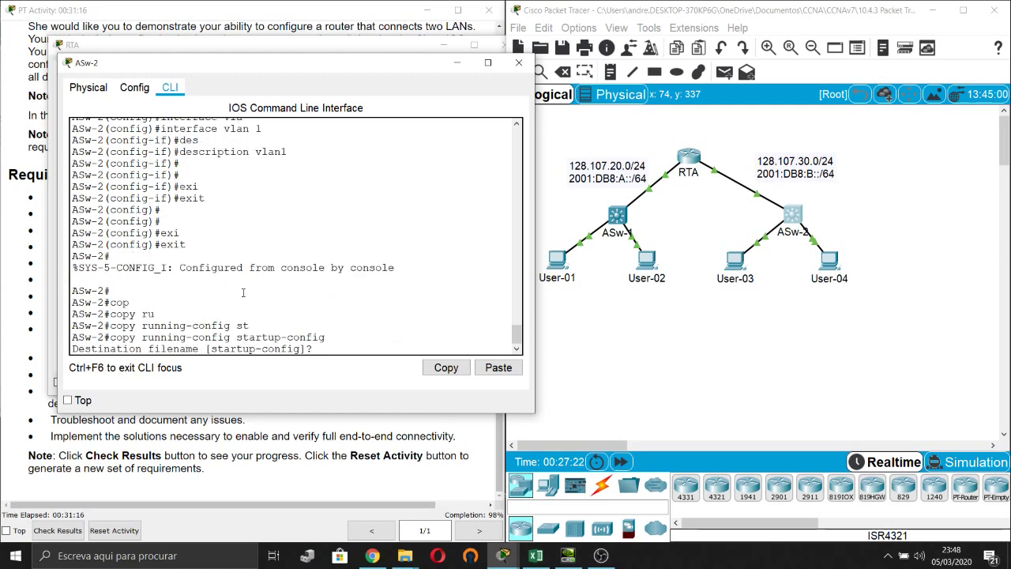
key(Return)
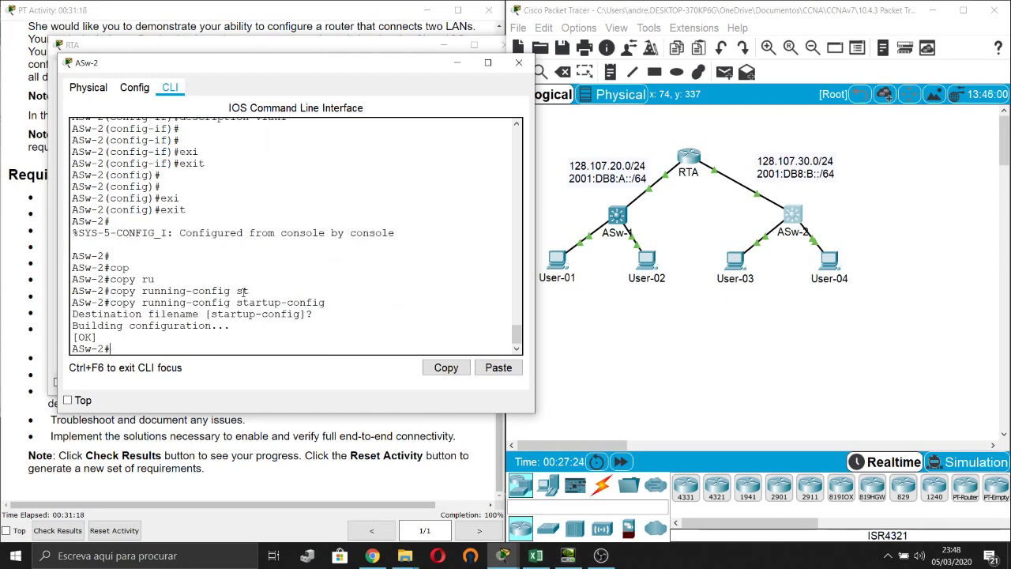
click(599, 352)
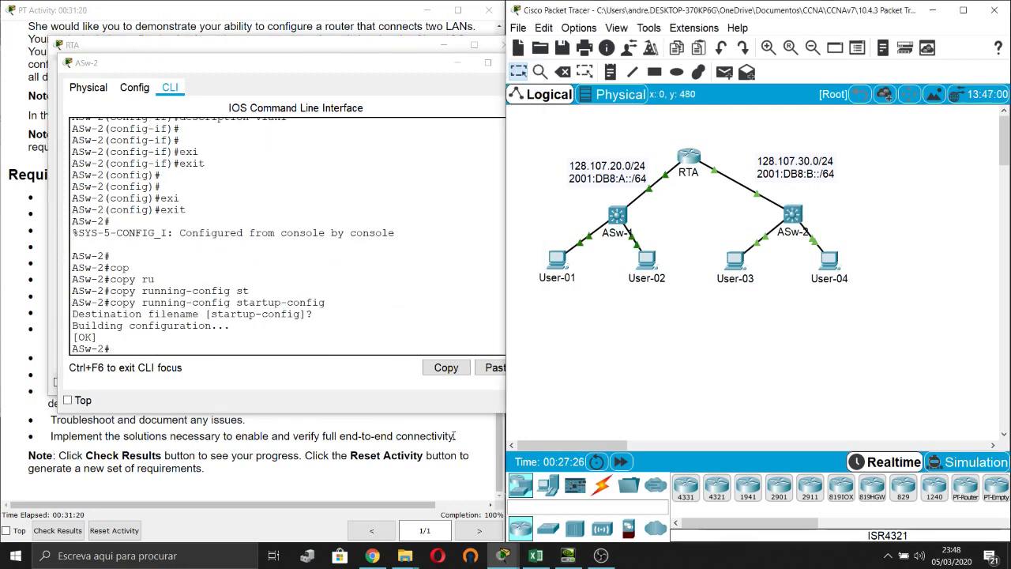
Read the Requirements list, highlighting the connectivity verification and Troubleshoot items.
click(373, 346)
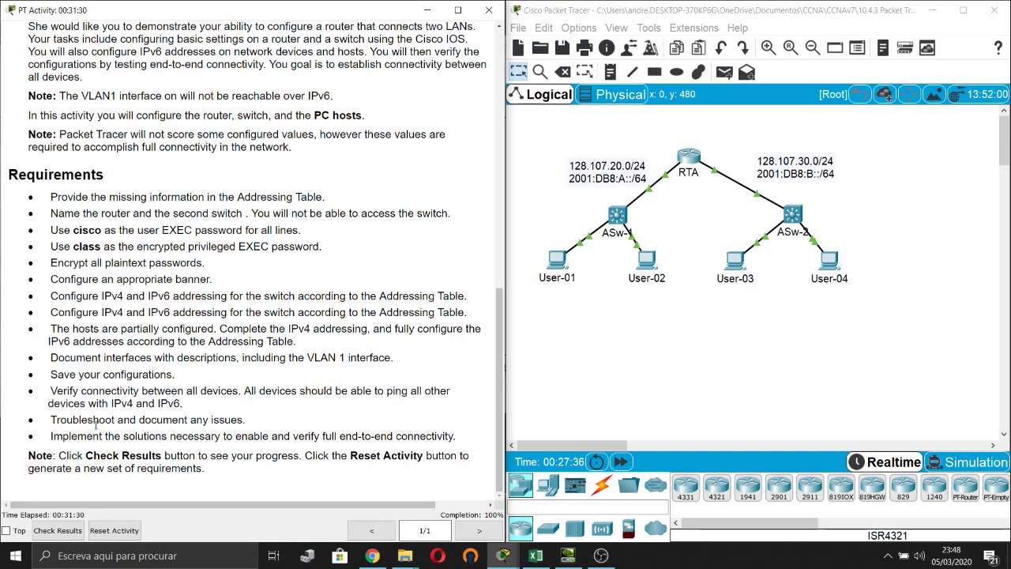
drag(53, 390, 228, 390)
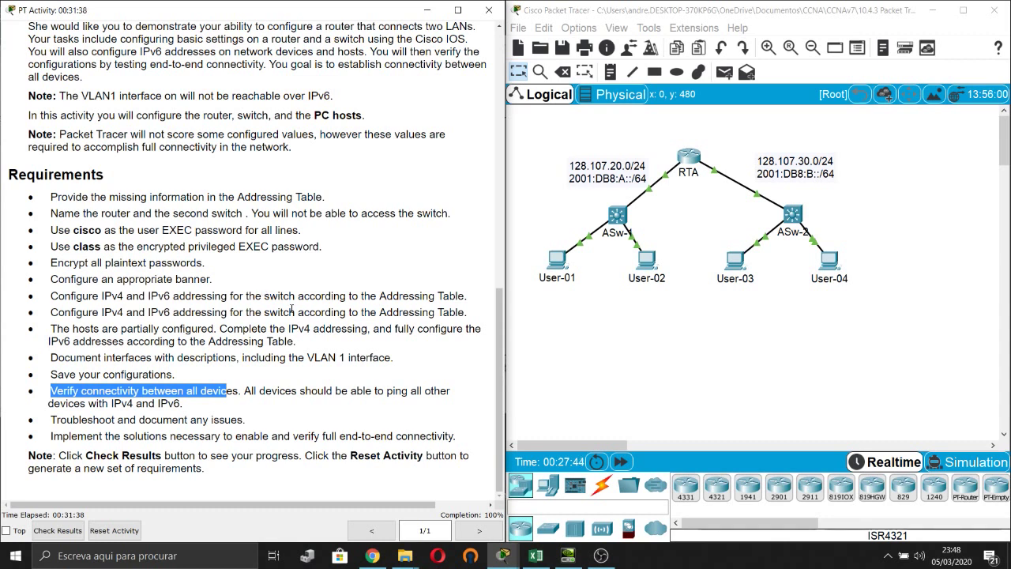
click(106, 380)
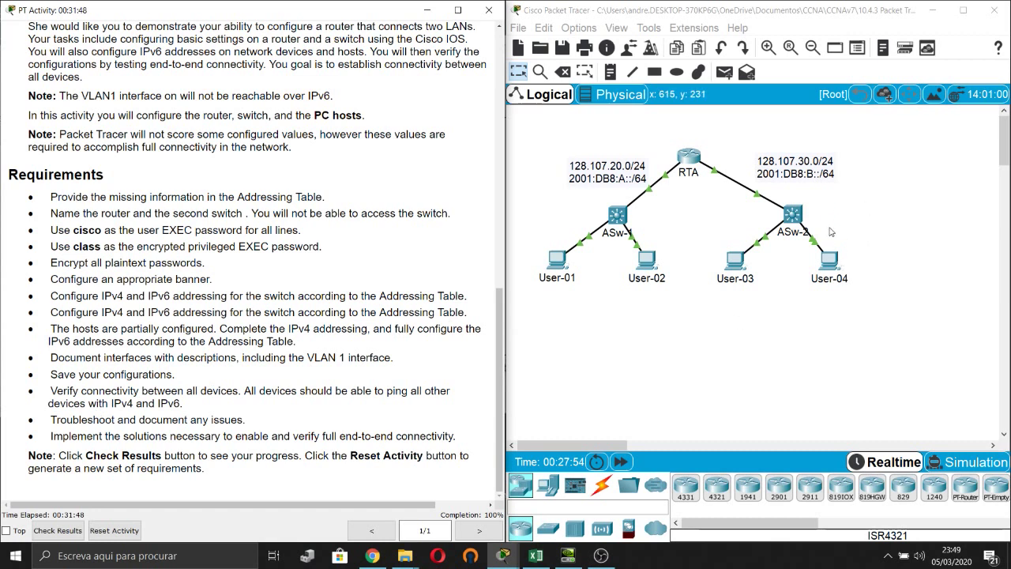
double_click(80, 416)
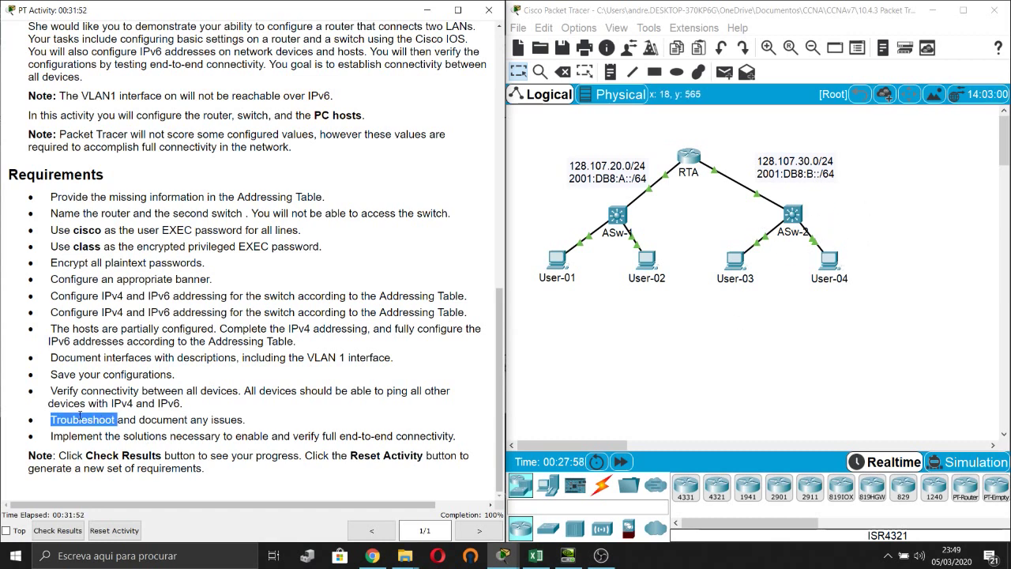
click(80, 416)
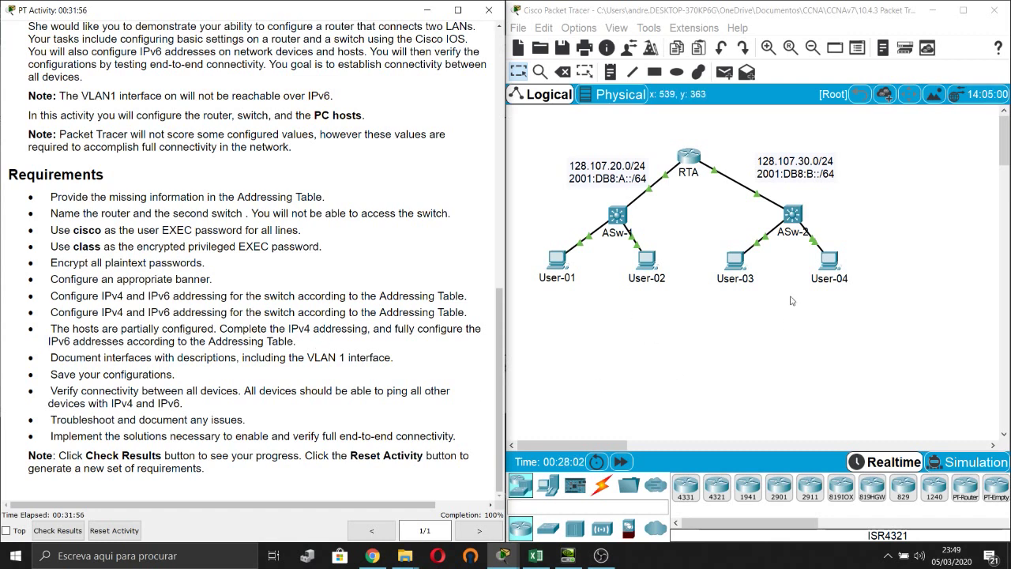
click(780, 379)
Open User-01's Command Prompt alongside User-04's IP Configuration.
click(557, 259)
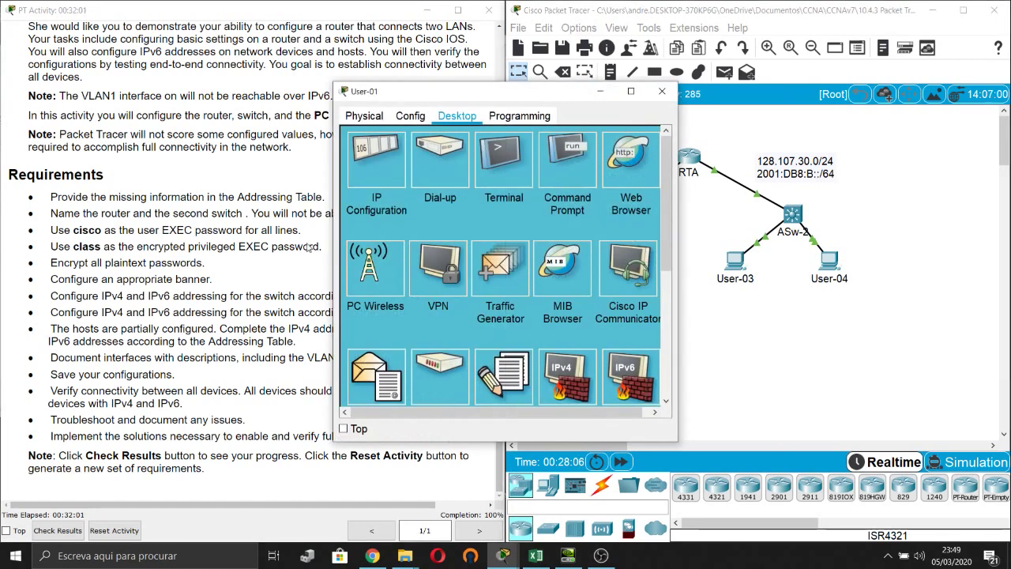
drag(529, 96, 309, 83)
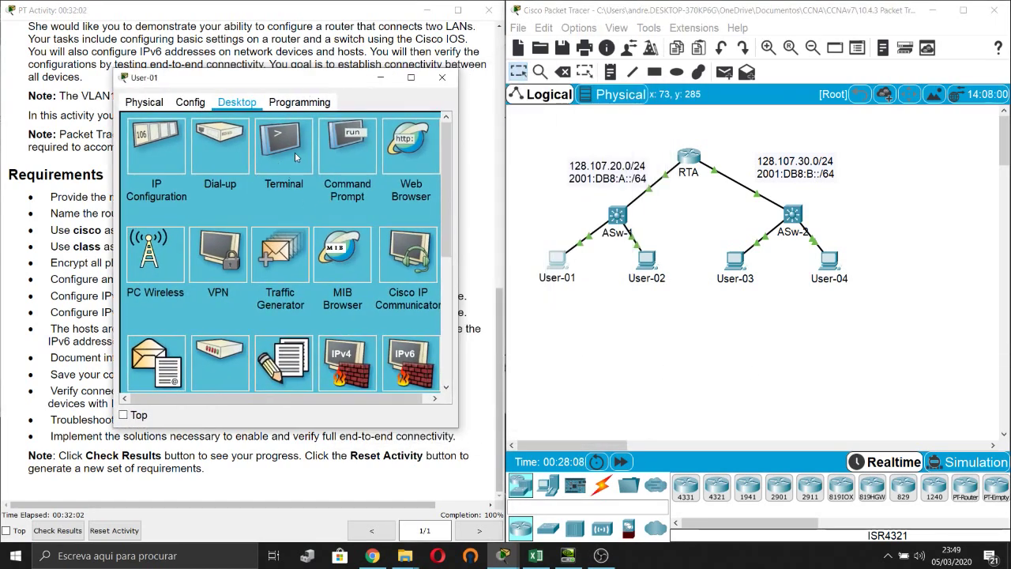
click(325, 155)
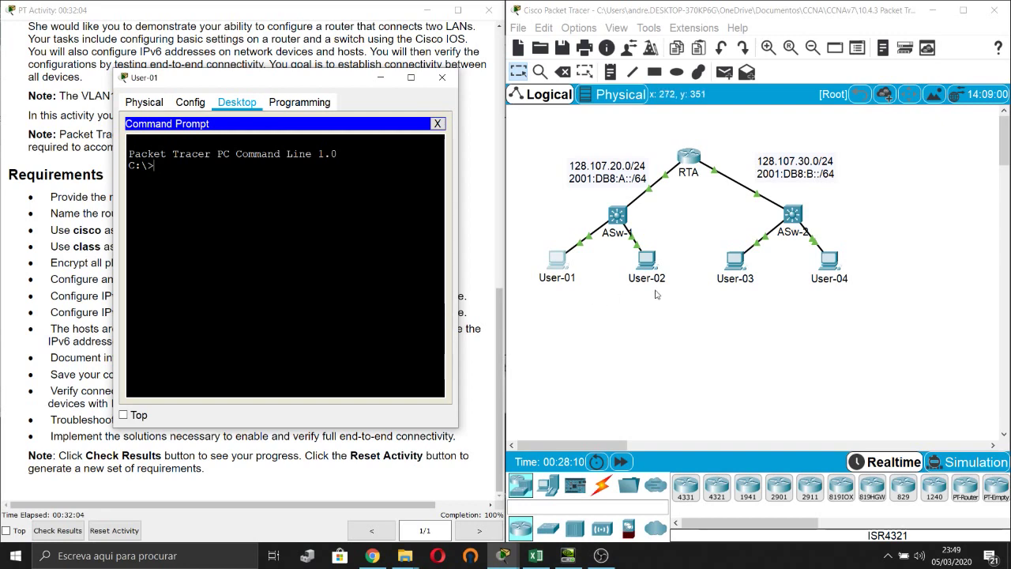
click(826, 261)
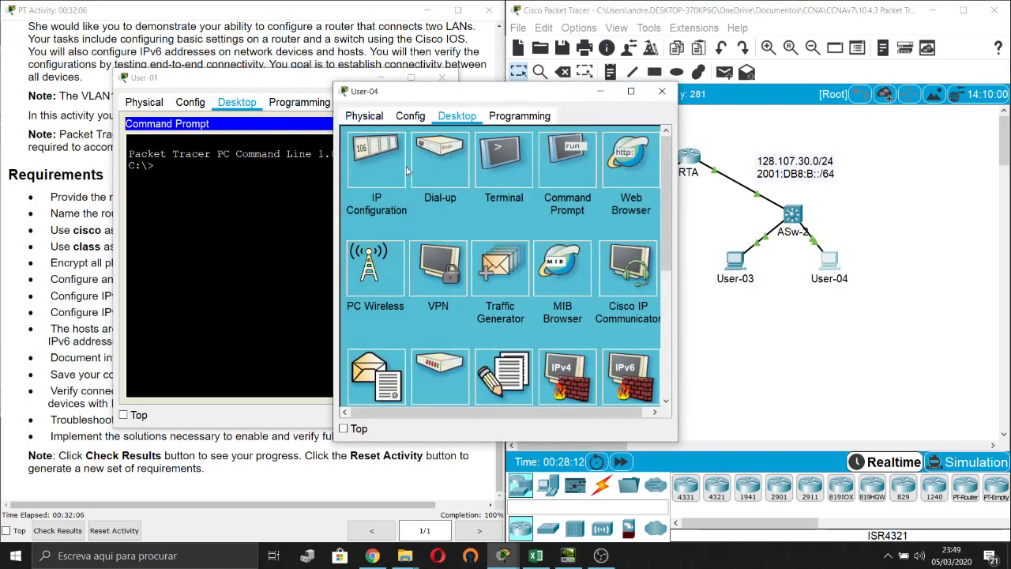
click(406, 168)
drag(454, 94, 673, 101)
From User-01, ping User-04 at 128.107.30.30 and 2001:db8:b::3.
text(ping )
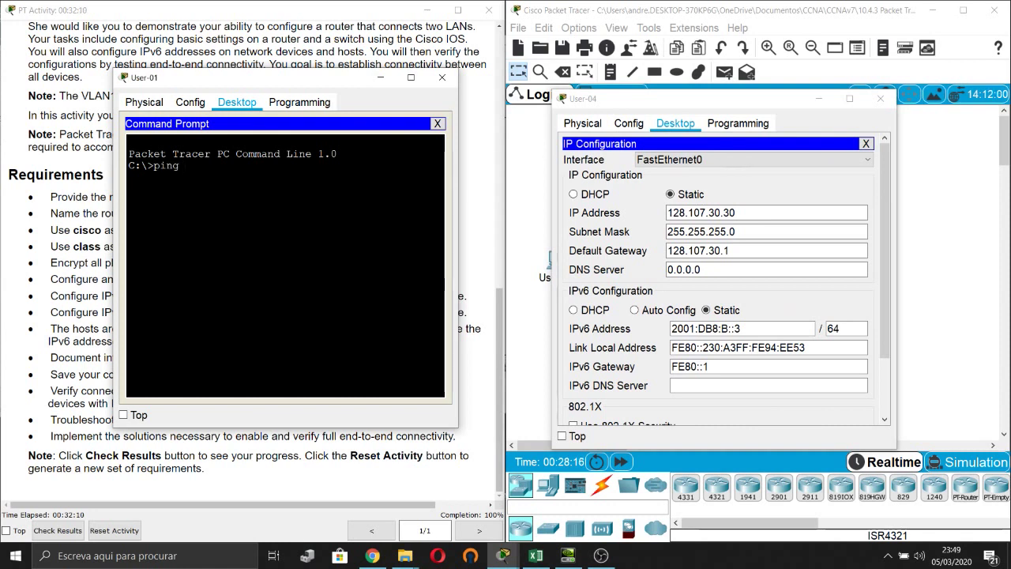
text(128.107.30.30)
key(Return)
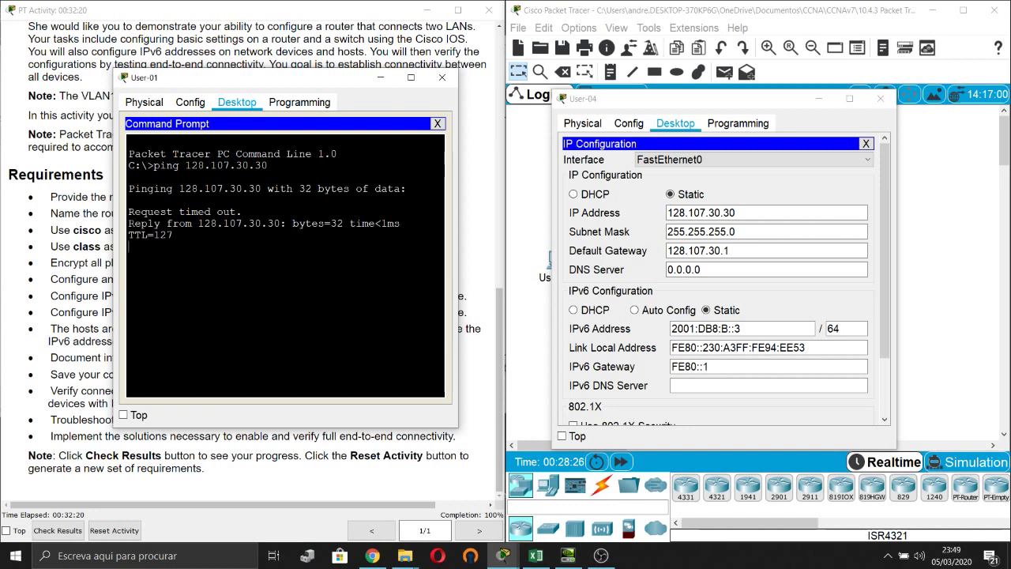
key(ctrl+c)
key(Return)
key(Return)
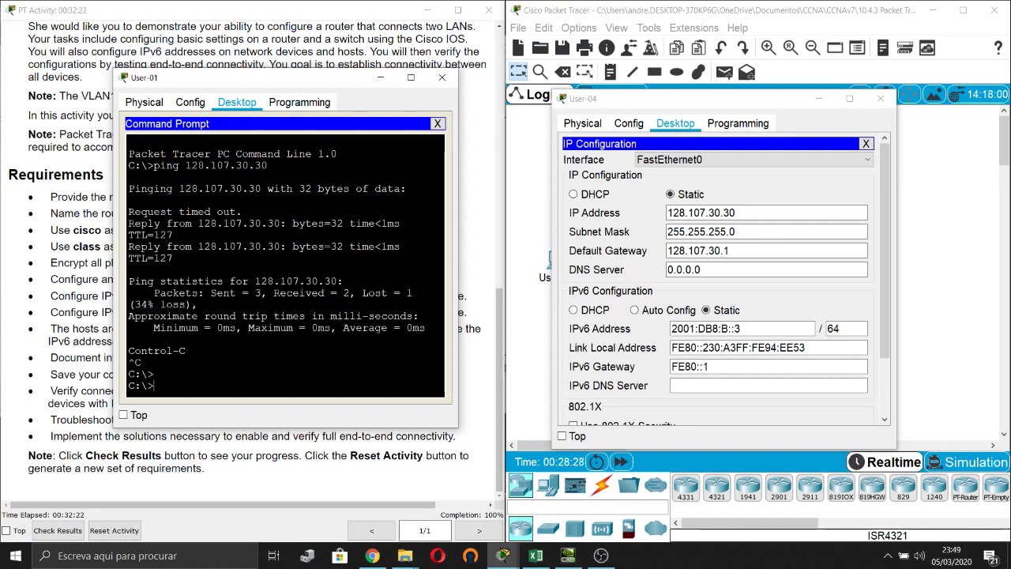
text(ping)
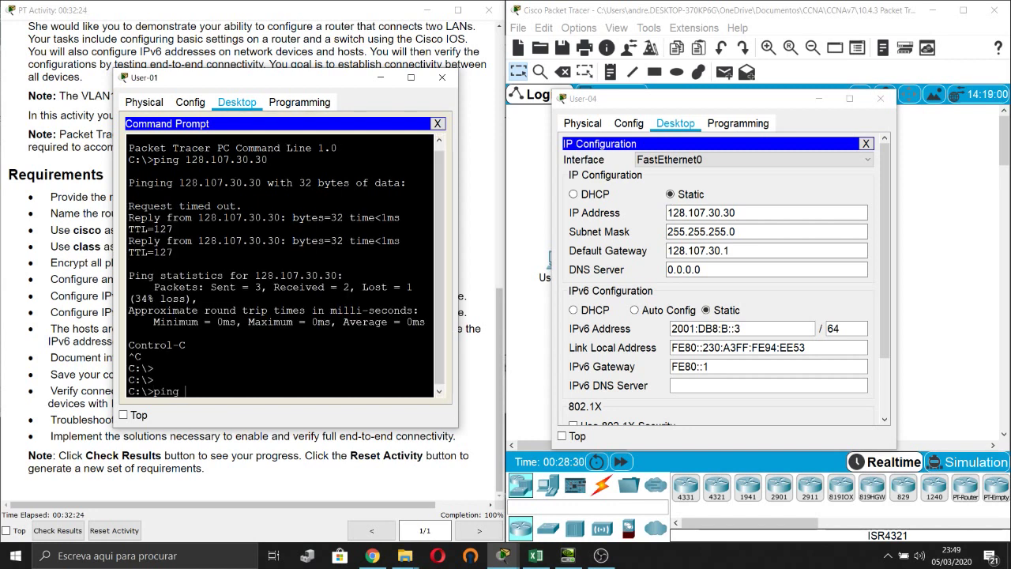
text( 2001:db8:b::3)
key(Return)
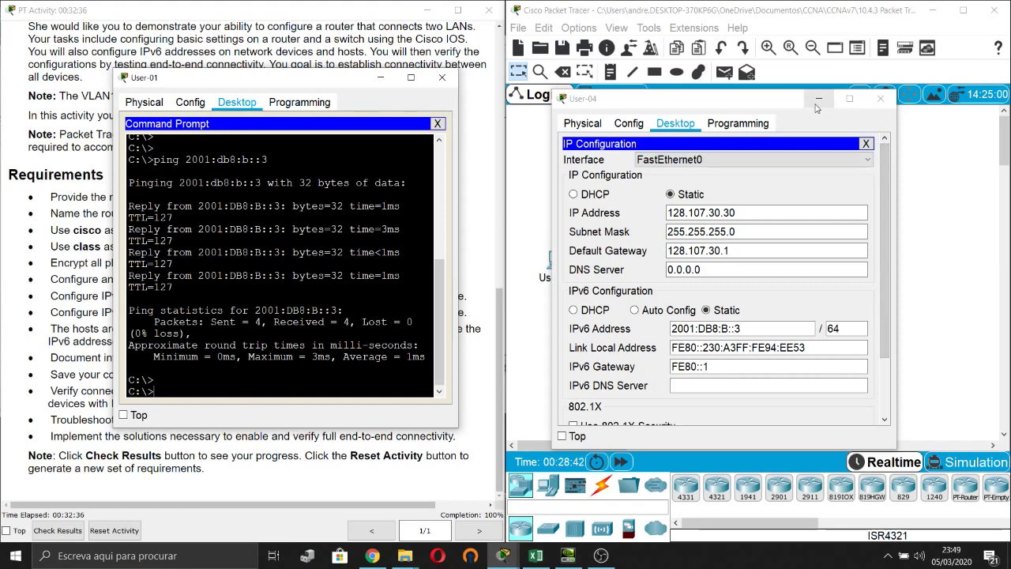
click(816, 101)
Open User-03's IP Configuration beside User-01's Command Prompt.
click(732, 271)
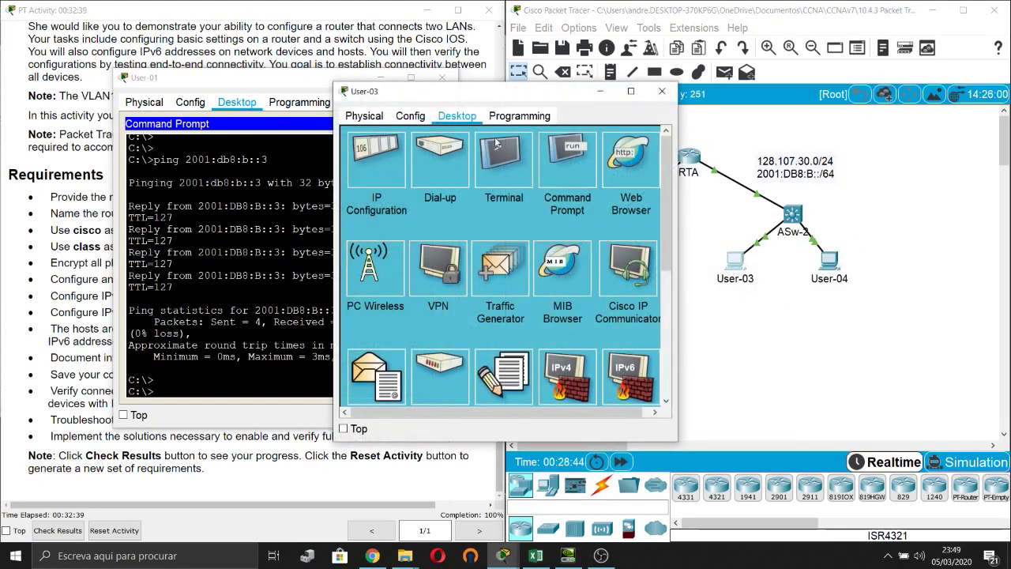
click(382, 175)
drag(441, 90, 640, 92)
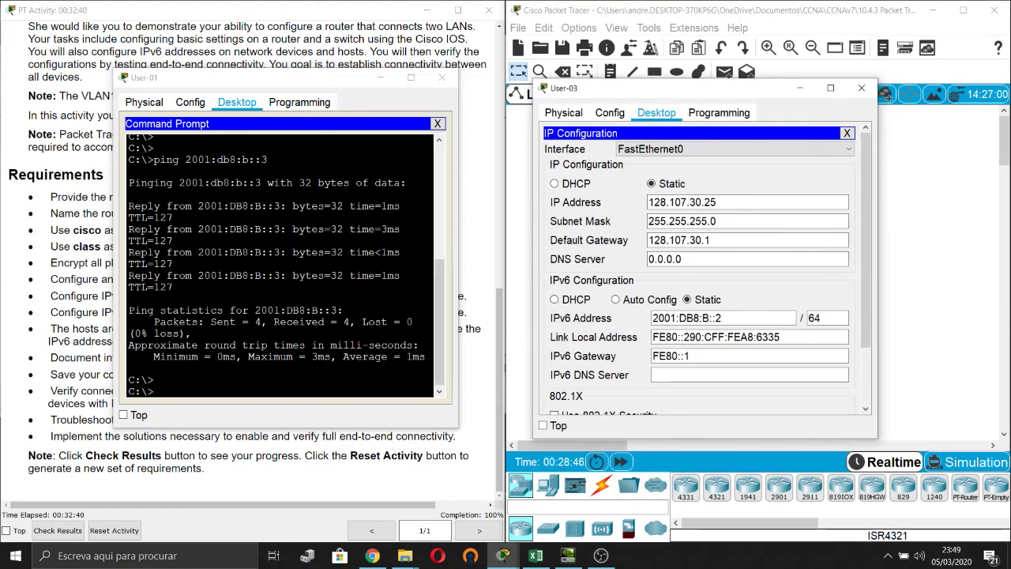
click(277, 371)
Ping User-03's IPv4 address 128.107.30.25 from User-01.
key(Return)
key(Return)
key(Up)
key(Up)
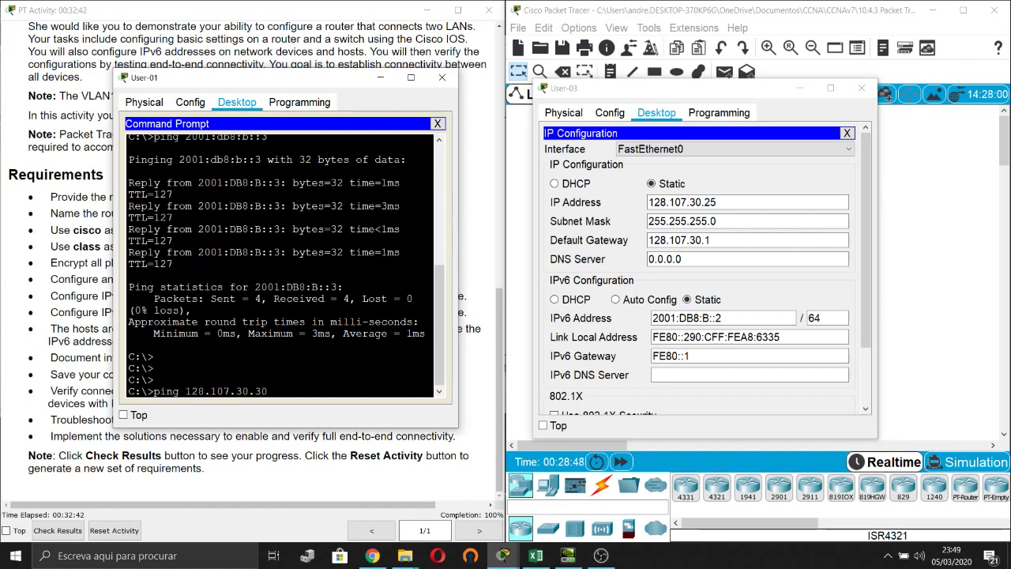
key(BackSpace)
key(BackSpace)
text(25)
key(Return)
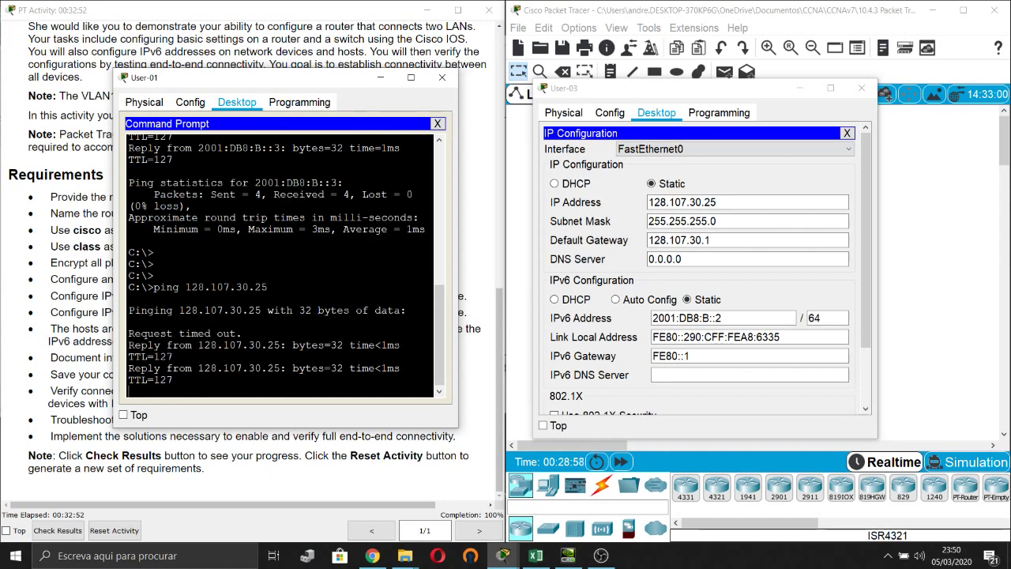
key(ctrl+c)
Ping User-03's IPv6 address 2001:db8:b::2, then close User-03's window.
key(Up)
key(Up)
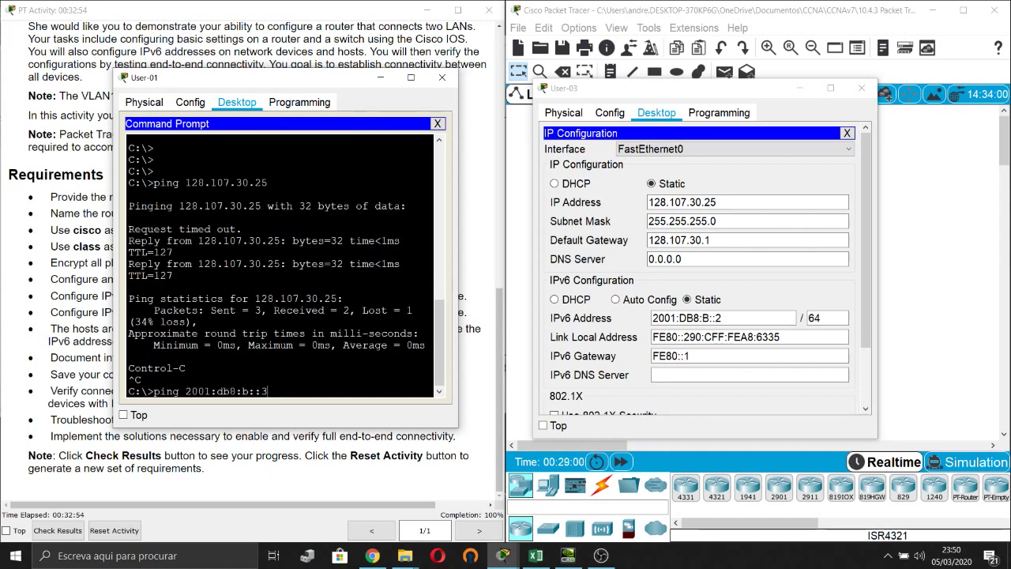
text(2)
key(Return)
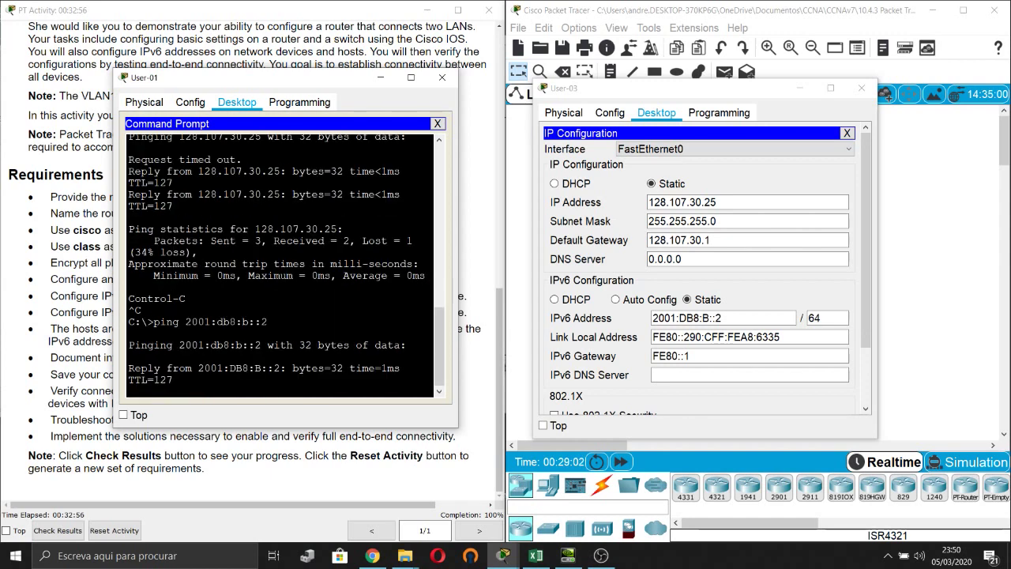
key(ctrl+c)
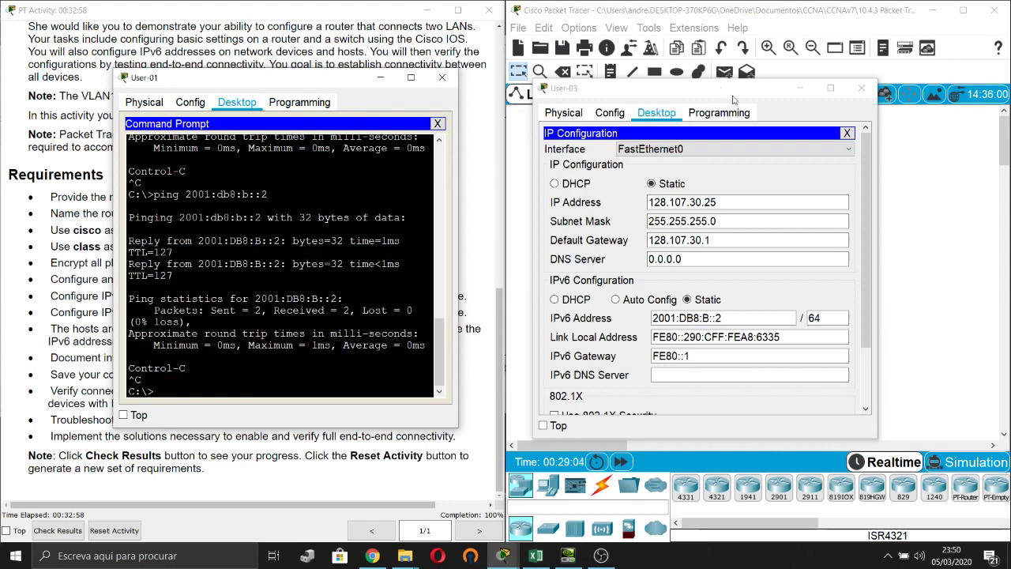
click(830, 87)
Open User-02's IP Configuration beside User-01's Command Prompt.
click(644, 259)
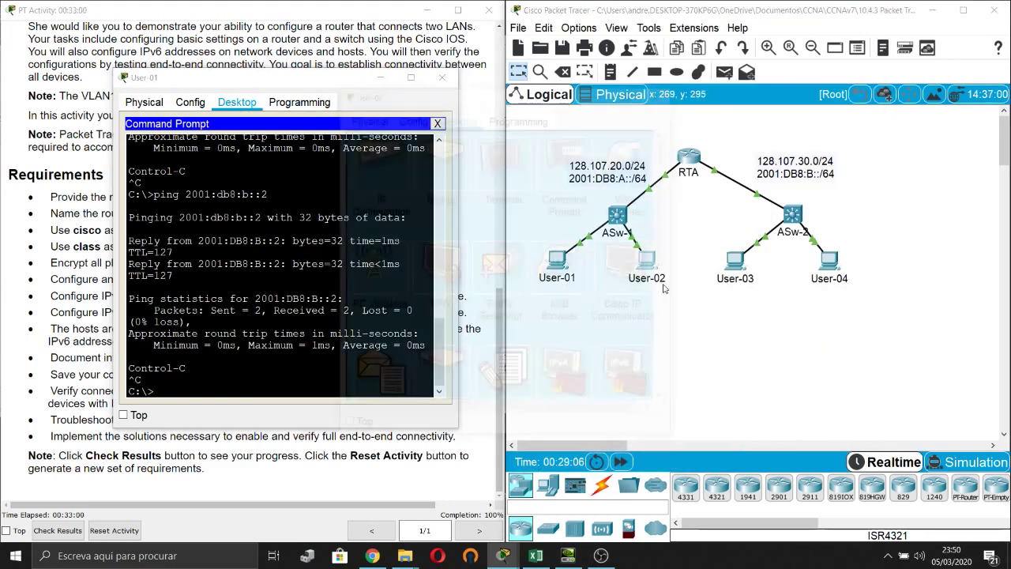
click(376, 162)
drag(475, 91, 594, 98)
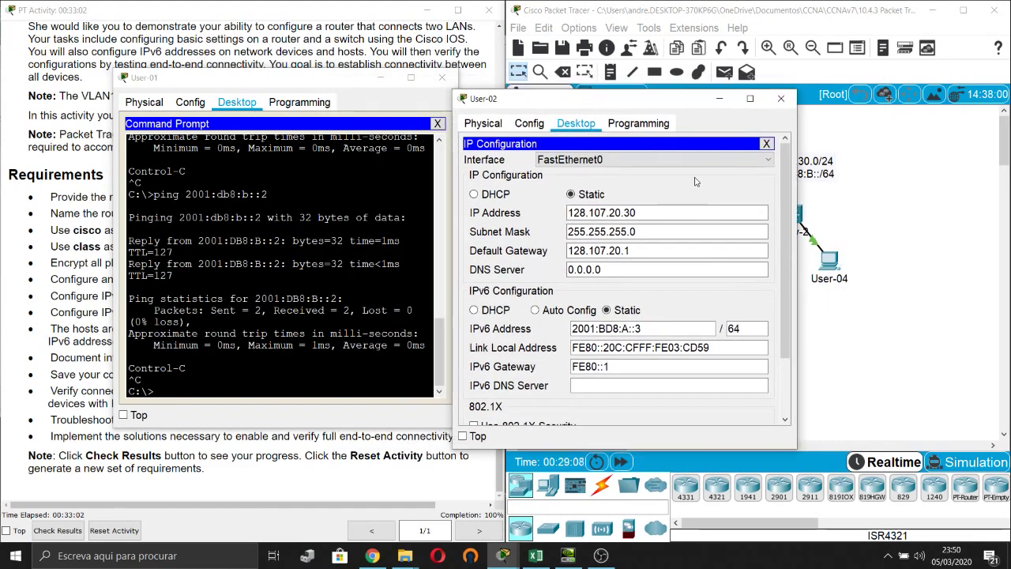
drag(687, 98, 766, 93)
click(158, 391)
Ping User-02 at 128.107.20.30 from User-01.
key(Return)
key(Return)
text(ping 128.107.30.25)
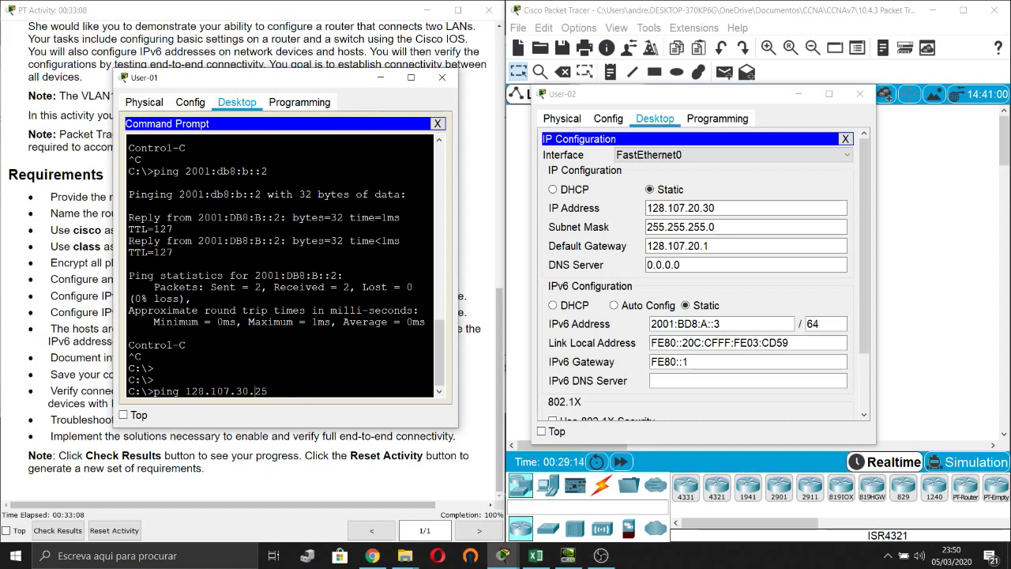
key(BackSpace)
key(BackSpace)
key(BackSpace)
key(BackSpace)
key(BackSpace)
key(Return)
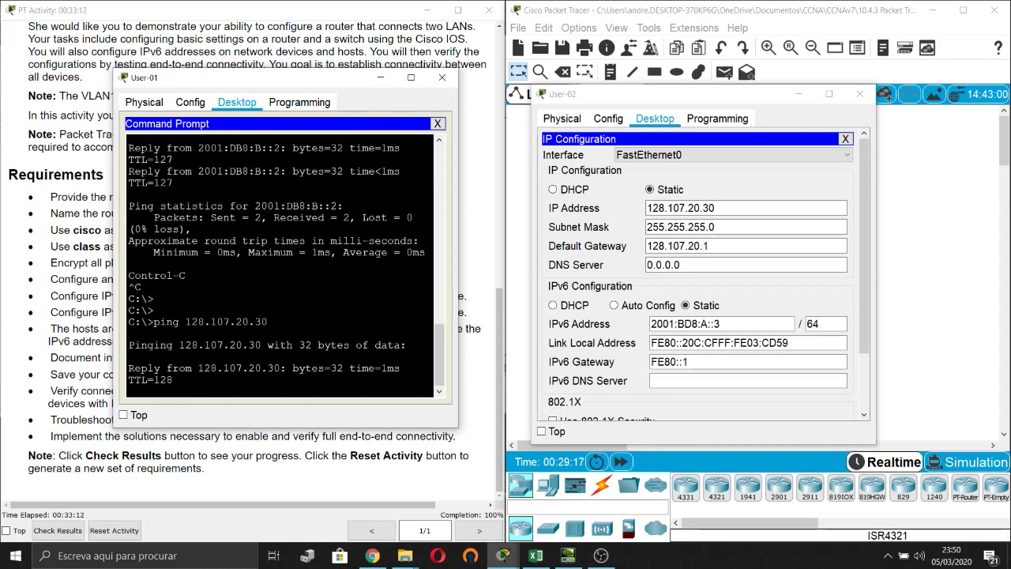
key(ctrl+c)
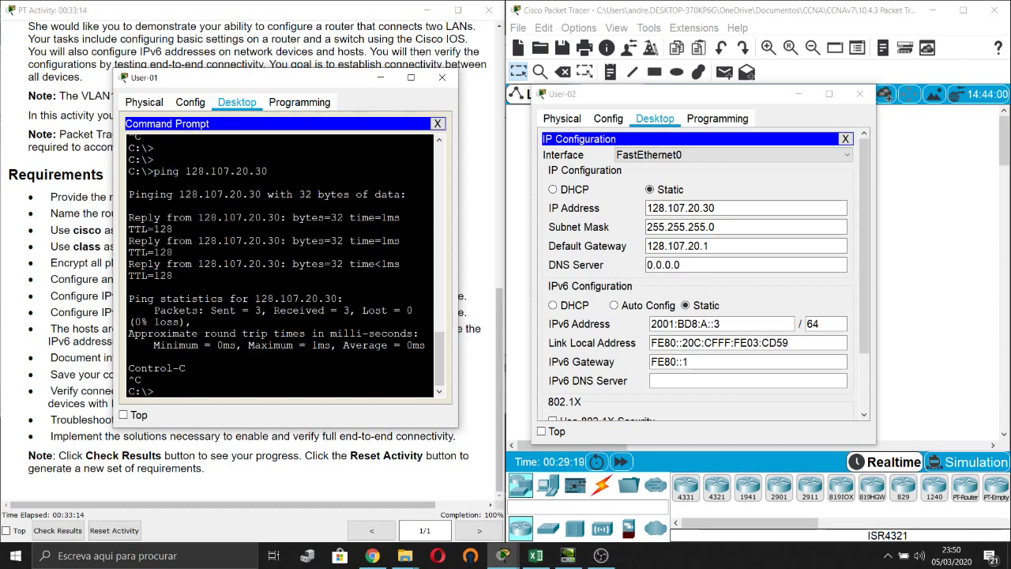
Start an IPv6 ping from User-01 to 2001:db8:a::3.
text(ping 2001:db8:b::2)
key(Left)
key(Left)
key(Left)
key(BackSpace)
text(a::3)
key(Return)
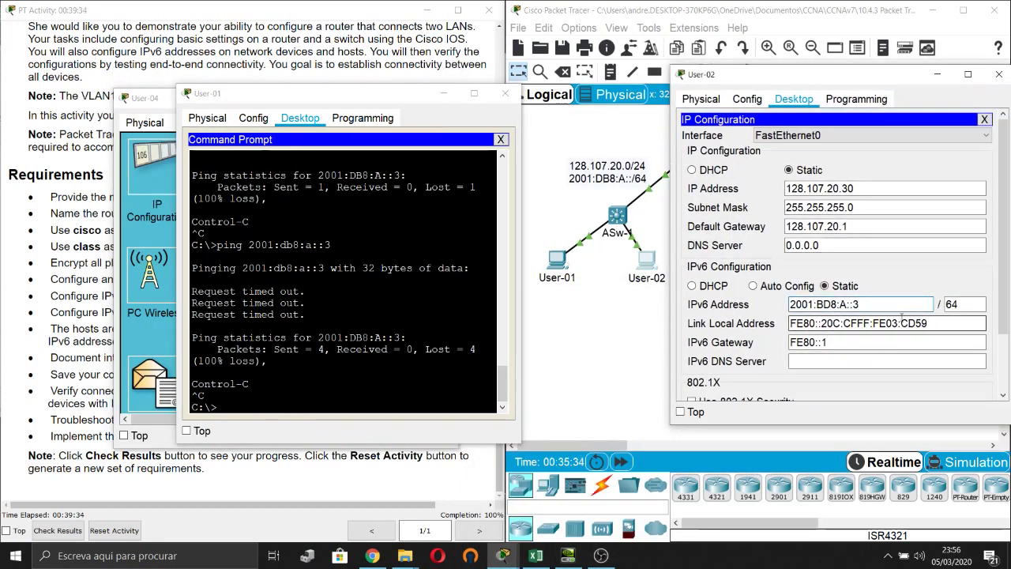
Fix User-02's IPv6 address to 2001:DB8:A::3, rerun the ping successfully, and close User-02.
key(BackSpace)
key(BackSpace)
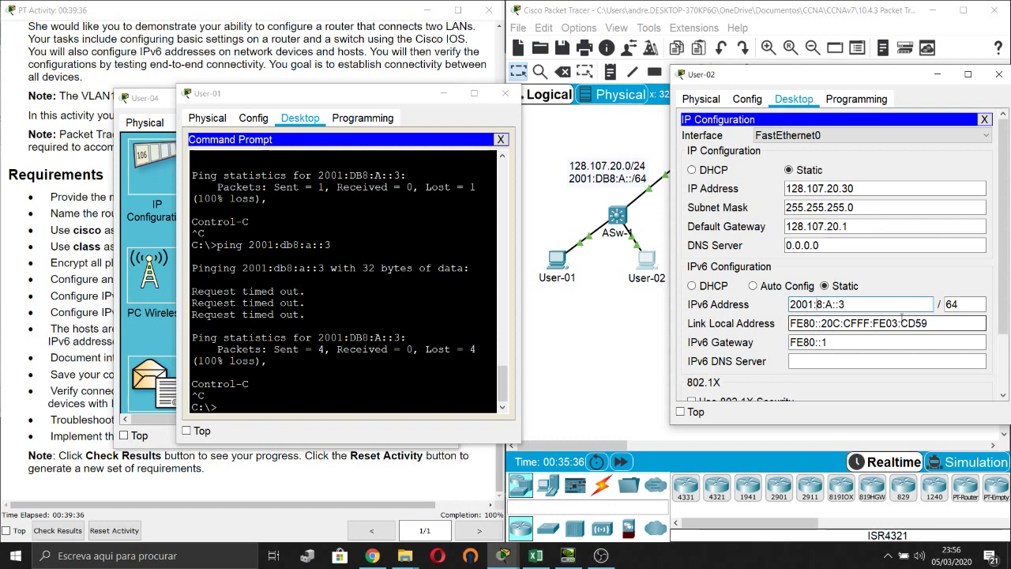
text(DB)
click(508, 265)
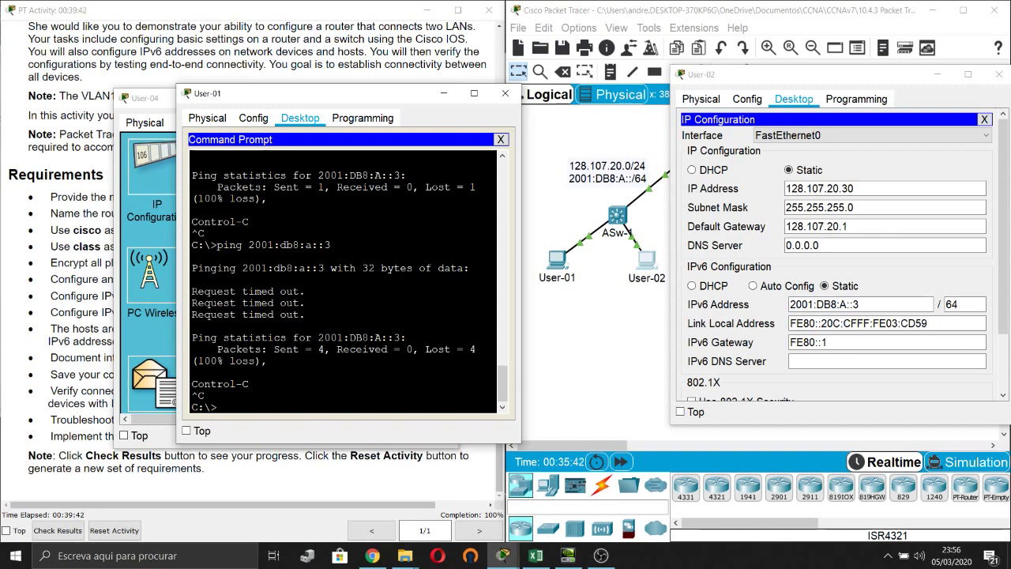
key(Up)
key(Return)
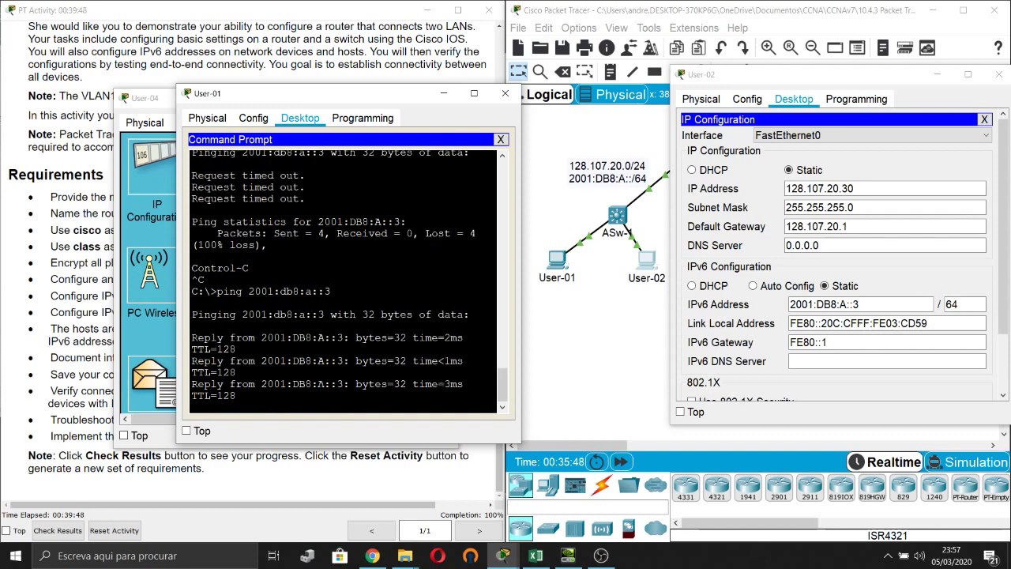
key(ctrl+c)
drag(898, 76, 781, 83)
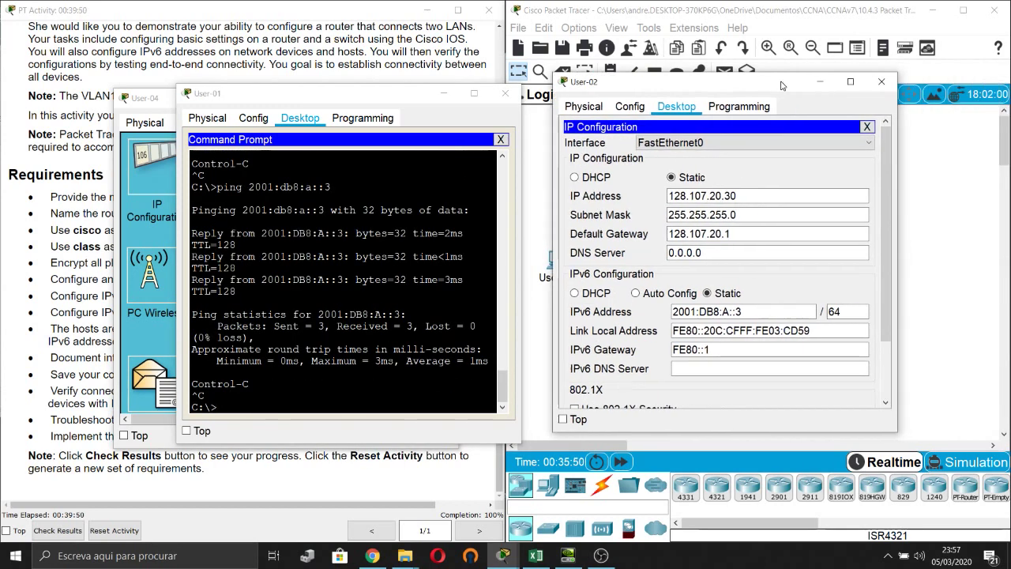
click(881, 82)
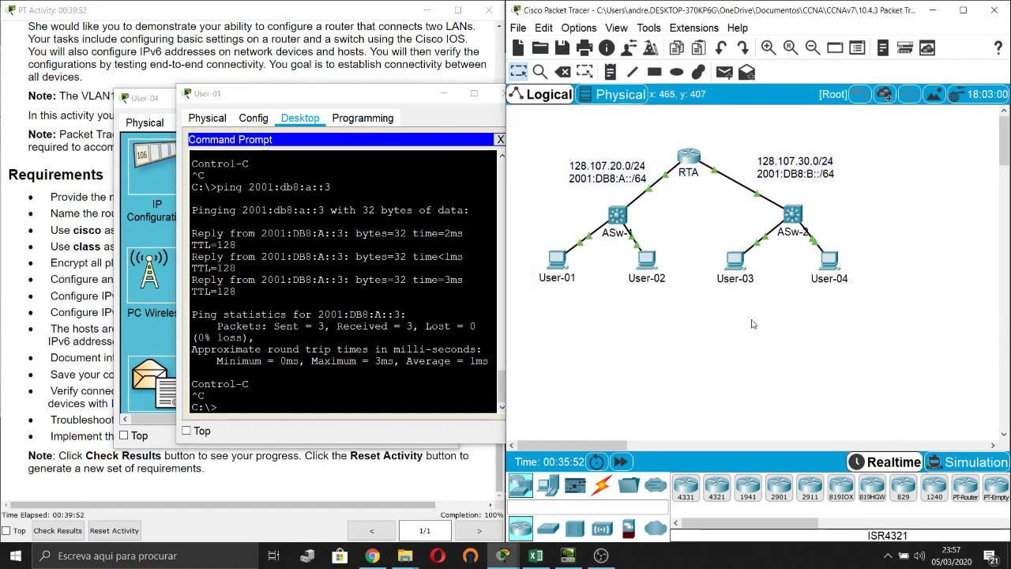